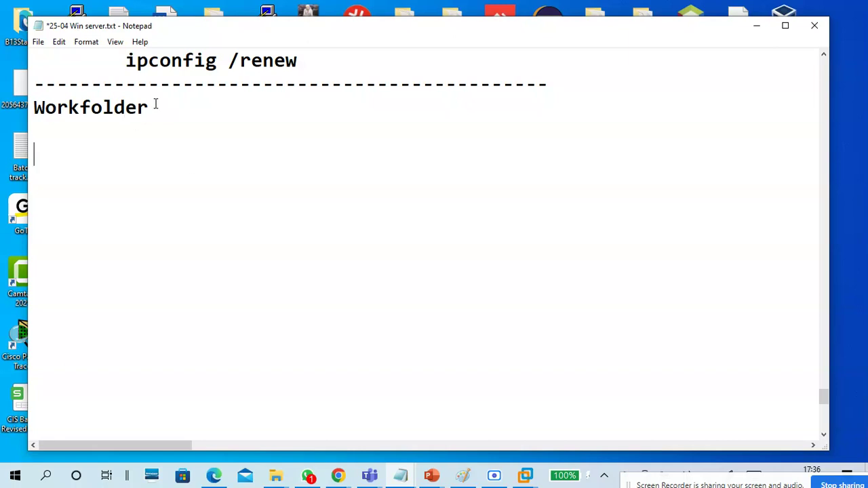
Step: Leave the Notepad notes and start a new blank picture in Paint
drag(153, 103, 30, 108)
click(58, 153)
click(462, 477)
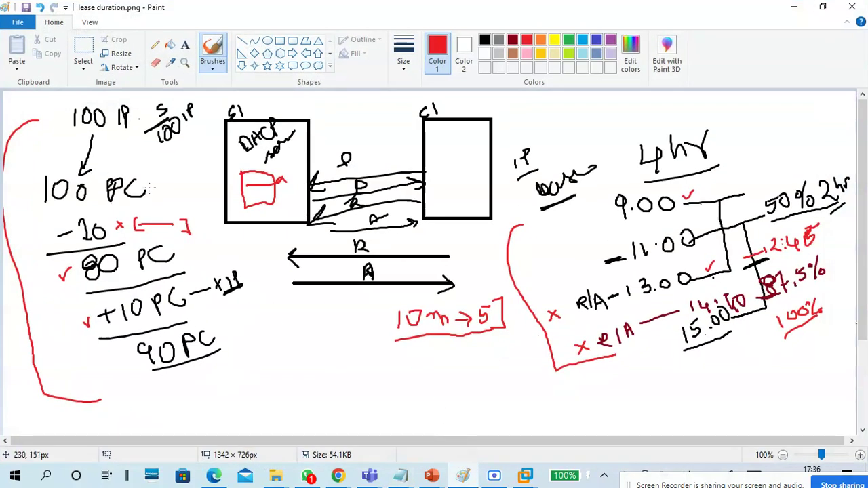
click(18, 22)
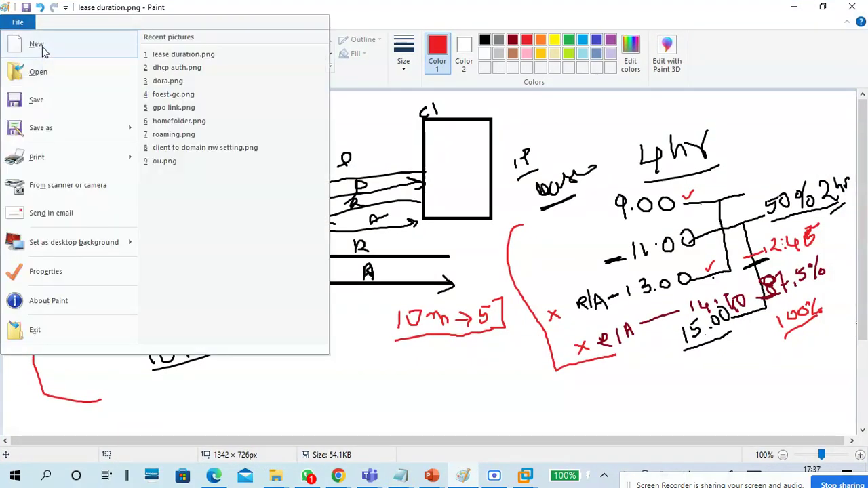
click(40, 46)
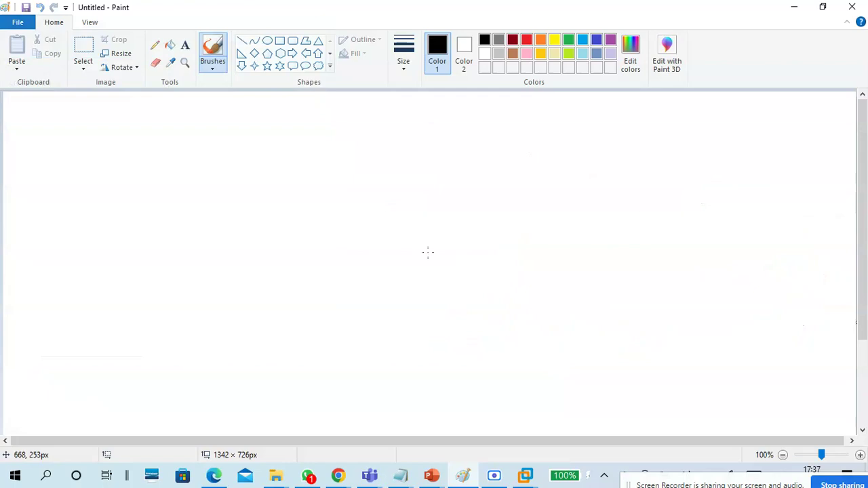
Step: Draw six rectangles in a row across the canvas, the leftmost one largest
click(281, 41)
drag(52, 139, 138, 237)
drag(247, 173, 301, 238)
drag(346, 174, 398, 239)
drag(436, 171, 493, 232)
drag(537, 167, 587, 231)
drag(618, 164, 672, 227)
Step: With the basic brush, label boxes two to four C1, C2, C3 and sketch a device in each
click(407, 299)
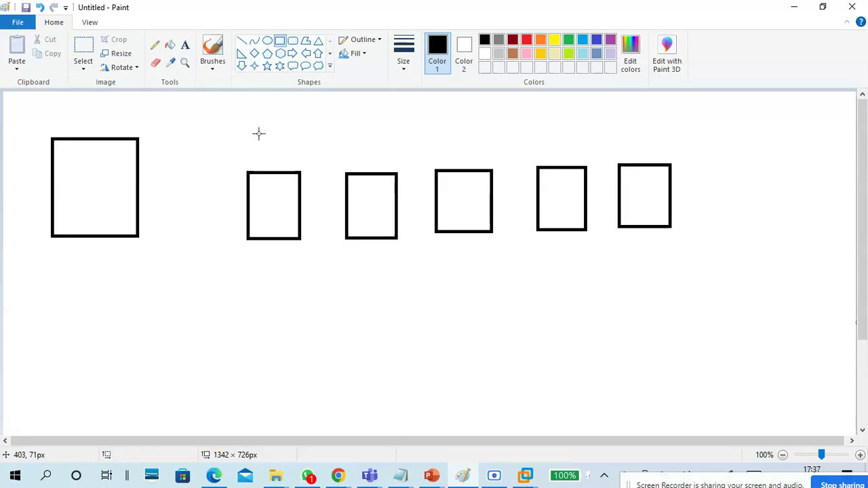
click(212, 68)
click(136, 88)
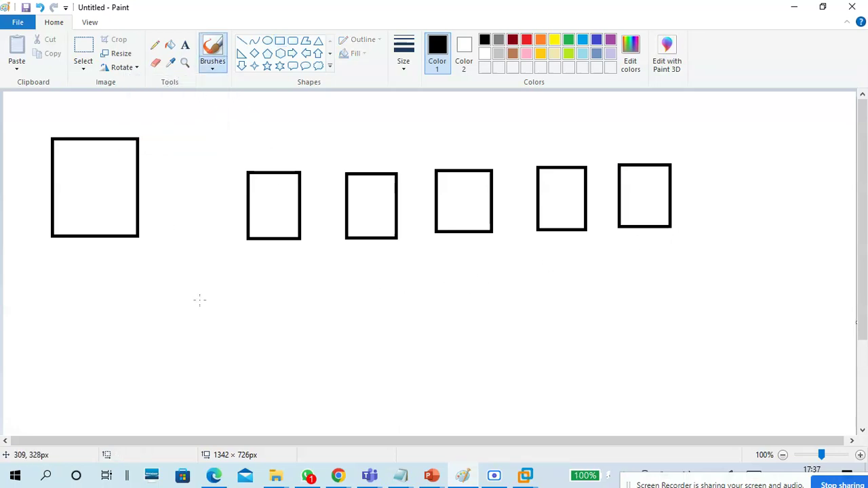
mouse_move(261, 161)
mouse_down()
mouse_move(253, 169)
mouse_move(263, 170)
mouse_up()
mouse_move(262, 205)
mouse_down()
mouse_move(281, 200)
mouse_move(263, 202)
mouse_up()
mouse_move(354, 160)
mouse_down()
mouse_move(346, 163)
mouse_move(353, 168)
mouse_move(368, 163)
mouse_up()
mouse_move(363, 199)
mouse_down()
mouse_move(365, 216)
mouse_move(382, 194)
mouse_move(359, 198)
mouse_up()
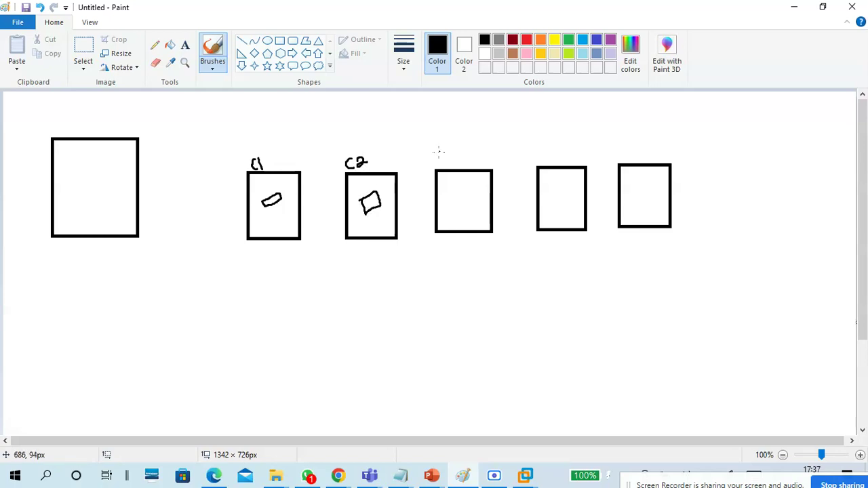
mouse_move(445, 153)
mouse_down()
mouse_move(441, 165)
mouse_move(455, 157)
mouse_move(448, 163)
mouse_up()
mouse_move(447, 196)
mouse_down()
mouse_move(474, 193)
mouse_move(445, 197)
mouse_up()
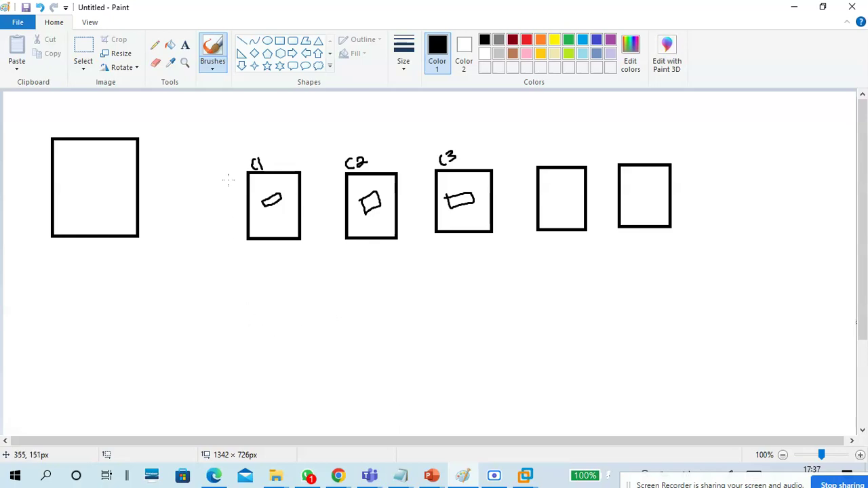
Step: Draw a larger rectangle below the row of boxes
click(280, 41)
drag(162, 280, 251, 402)
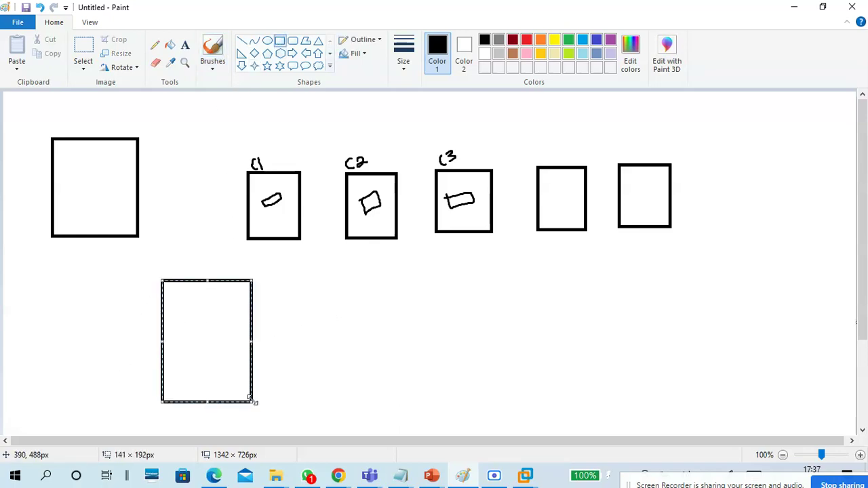
click(184, 140)
Step: With the basic brush, write S1 above the left box and underline it
click(213, 66)
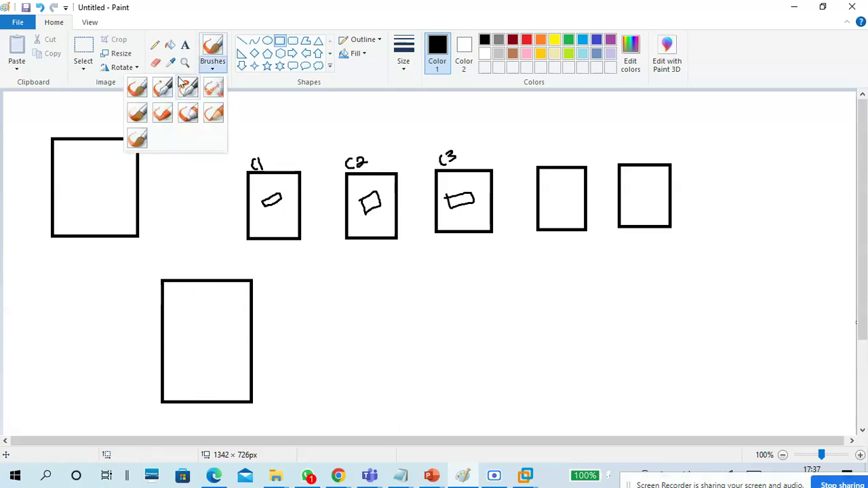
click(140, 92)
mouse_move(66, 122)
mouse_down()
mouse_move(55, 136)
mouse_move(66, 132)
mouse_up()
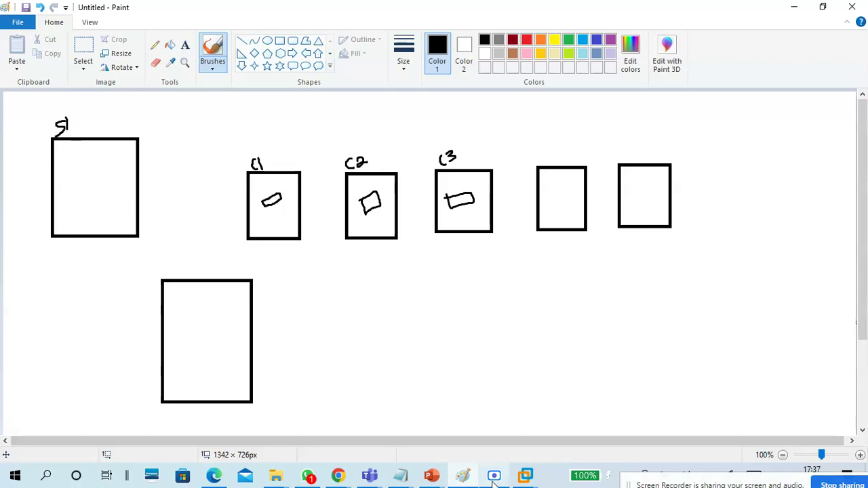
click(494, 475)
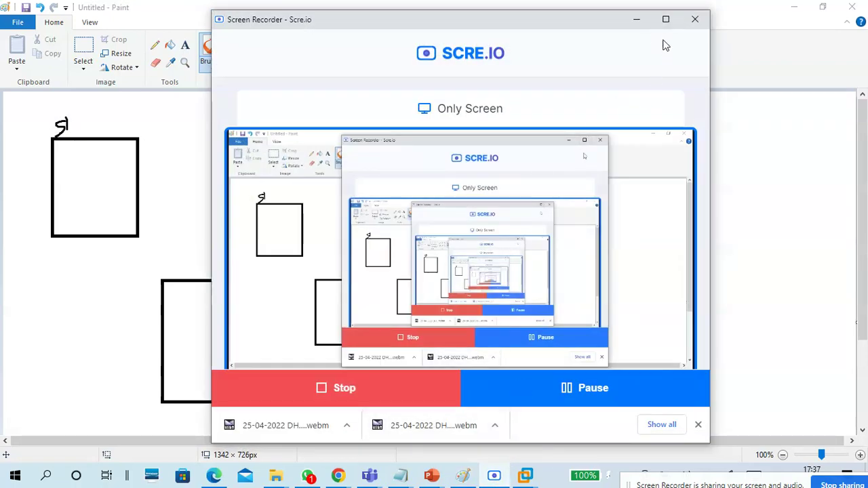
click(638, 21)
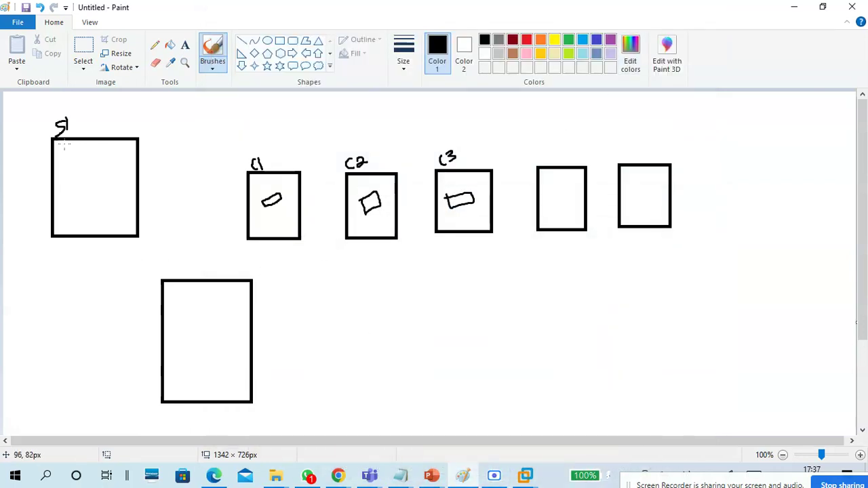
drag(74, 128, 54, 142)
Step: Draw lines from the C1, C2 and C3 devices to the lower box, and sketch a device in S1
mouse_move(276, 198)
mouse_down()
mouse_move(228, 280)
mouse_move(207, 297)
mouse_up()
mouse_move(363, 212)
mouse_down()
mouse_move(217, 283)
mouse_move(207, 298)
mouse_up()
mouse_move(453, 210)
mouse_down()
mouse_move(209, 301)
mouse_move(214, 310)
mouse_move(215, 292)
mouse_move(178, 298)
mouse_up()
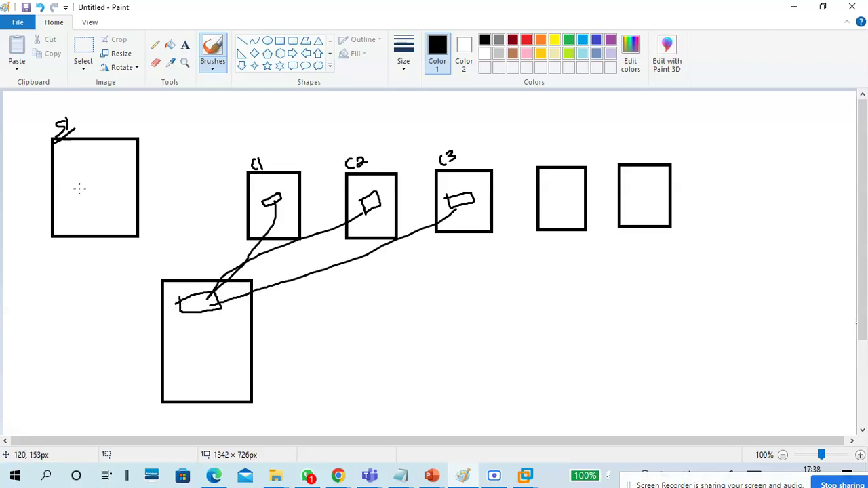
mouse_move(76, 179)
mouse_down()
mouse_move(82, 196)
mouse_move(109, 175)
mouse_move(70, 187)
mouse_up()
Step: Write NAS beside the lower box, C4 above the fifth box, and x1 marks at C1 and C4
mouse_move(269, 313)
mouse_down()
mouse_move(290, 304)
mouse_move(306, 319)
mouse_up()
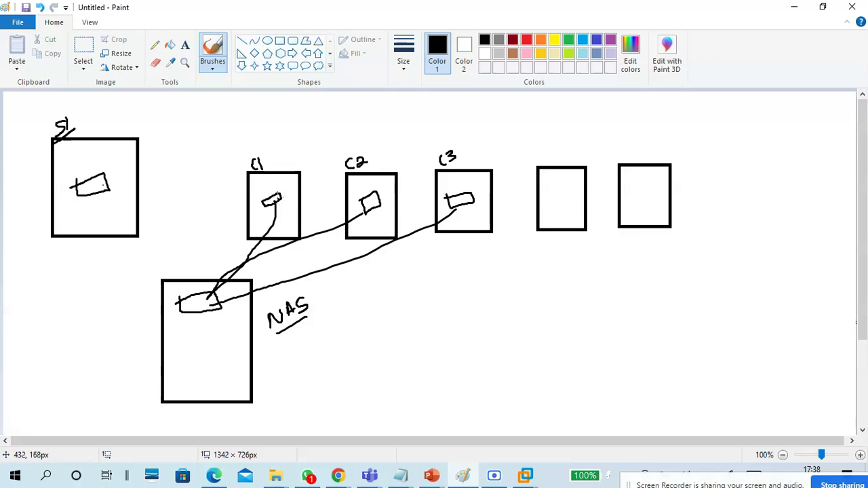
mouse_move(283, 182)
mouse_down()
mouse_move(285, 199)
mouse_move(292, 187)
mouse_move(296, 194)
mouse_up()
mouse_move(556, 197)
mouse_down()
mouse_move(570, 200)
mouse_move(567, 181)
mouse_move(570, 196)
mouse_up()
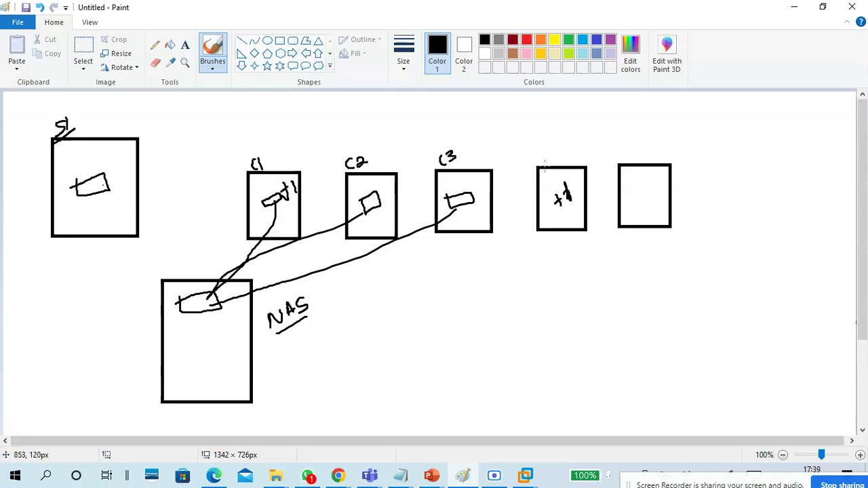
mouse_move(544, 146)
mouse_down()
mouse_move(543, 155)
mouse_move(561, 152)
mouse_up()
drag(558, 145, 560, 162)
drag(560, 209, 574, 201)
Step: Undo the recent annotations and connectors, then rewrite the S1 label above the left box
key(ctrl+z)
key(ctrl+z)
key(ctrl+z)
key(ctrl+z)
key(ctrl+z)
key(ctrl+z)
key(ctrl+z)
key(ctrl+z)
key(ctrl+z)
key(ctrl+z)
key(ctrl+z)
key(ctrl+z)
key(ctrl+z)
key(ctrl+z)
key(ctrl+z)
key(ctrl+z)
key(ctrl+z)
key(ctrl+z)
key(ctrl+z)
key(ctrl+z)
key(ctrl+z)
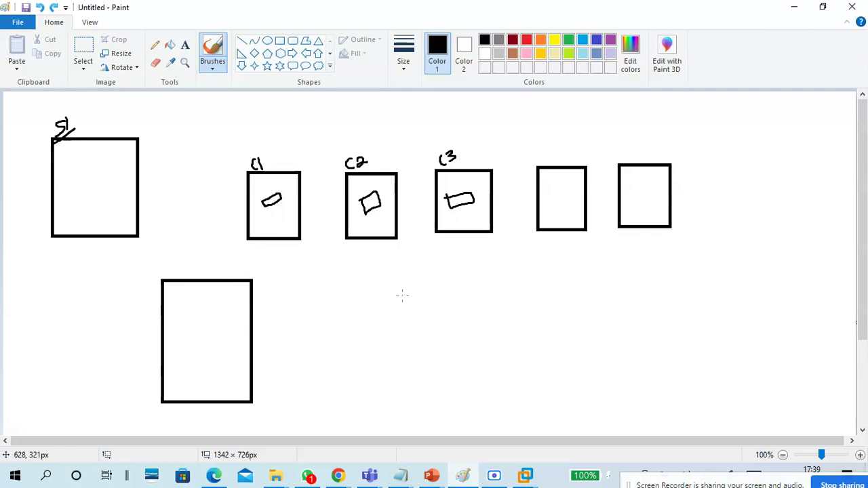
key(ctrl+z)
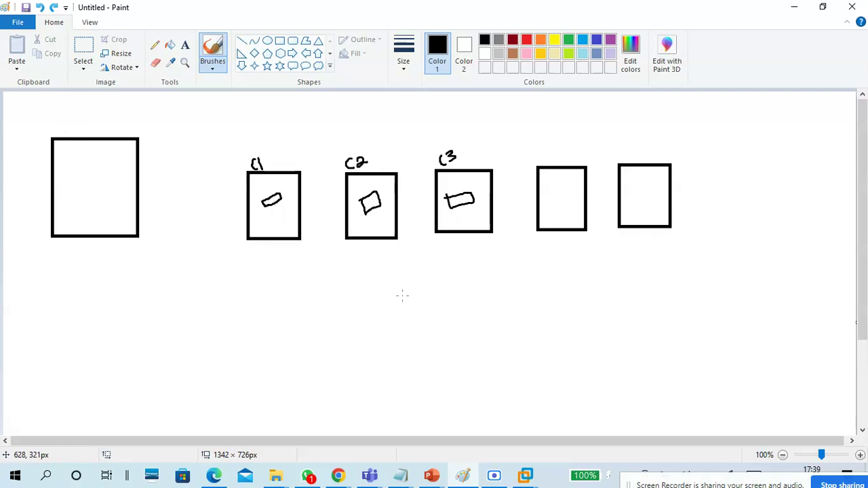
mouse_move(65, 117)
mouse_down()
mouse_move(64, 129)
mouse_move(83, 134)
mouse_up()
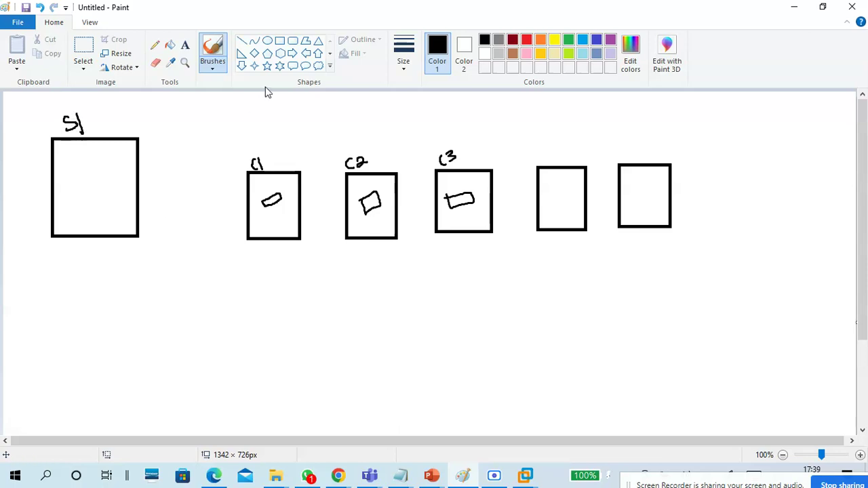
Step: Draw a fresh, slightly taller box below the row and return to the basic brush
click(279, 40)
mouse_move(171, 295)
mouse_down()
mouse_move(245, 344)
mouse_move(255, 404)
mouse_up()
drag(229, 363, 226, 366)
drag(250, 405, 249, 412)
click(316, 347)
click(205, 66)
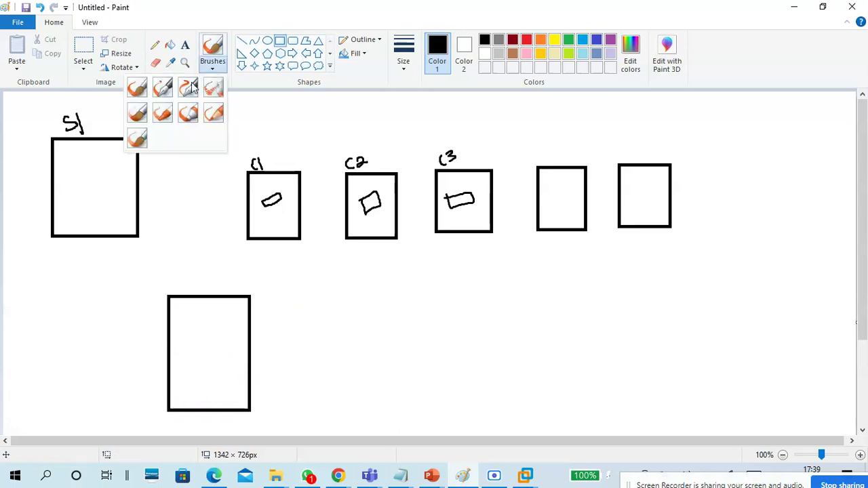
click(137, 87)
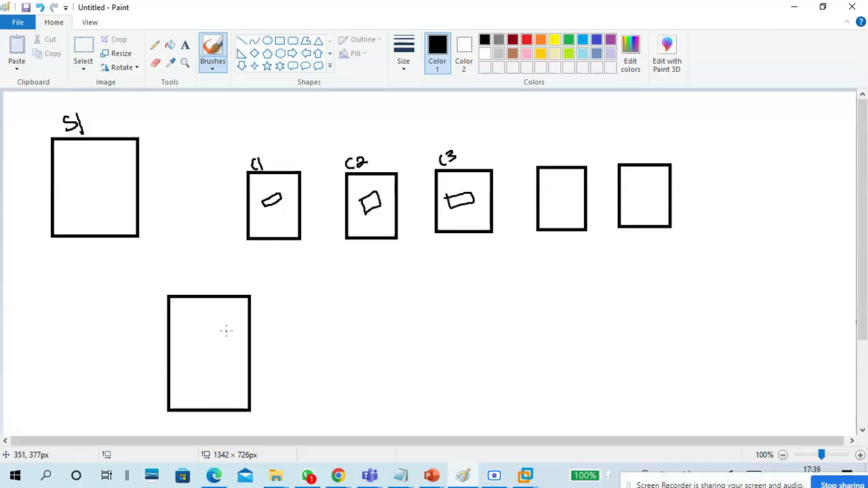
Step: Sketch a device in the lower box and handwrite 'local profile' and 'Roaming profile' at top right
mouse_move(188, 322)
mouse_down()
mouse_move(214, 332)
mouse_move(218, 318)
mouse_move(188, 325)
mouse_up()
mouse_move(699, 138)
mouse_down()
mouse_move(702, 117)
mouse_move(709, 132)
mouse_move(728, 126)
mouse_move(733, 142)
mouse_move(747, 126)
mouse_move(754, 142)
mouse_move(740, 138)
mouse_move(786, 120)
mouse_move(801, 124)
mouse_up()
mouse_move(810, 114)
mouse_down()
mouse_move(817, 135)
mouse_move(821, 124)
mouse_move(842, 123)
mouse_move(811, 144)
mouse_up()
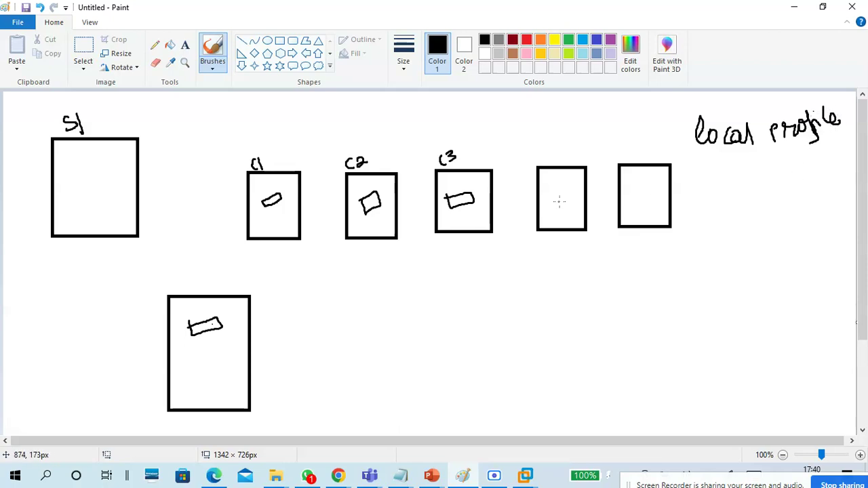
mouse_move(704, 161)
mouse_down()
mouse_move(705, 176)
mouse_move(743, 169)
mouse_move(760, 176)
mouse_move(773, 167)
mouse_move(781, 192)
mouse_up()
mouse_move(797, 163)
mouse_down()
mouse_move(798, 187)
mouse_move(834, 149)
mouse_move(844, 174)
mouse_up()
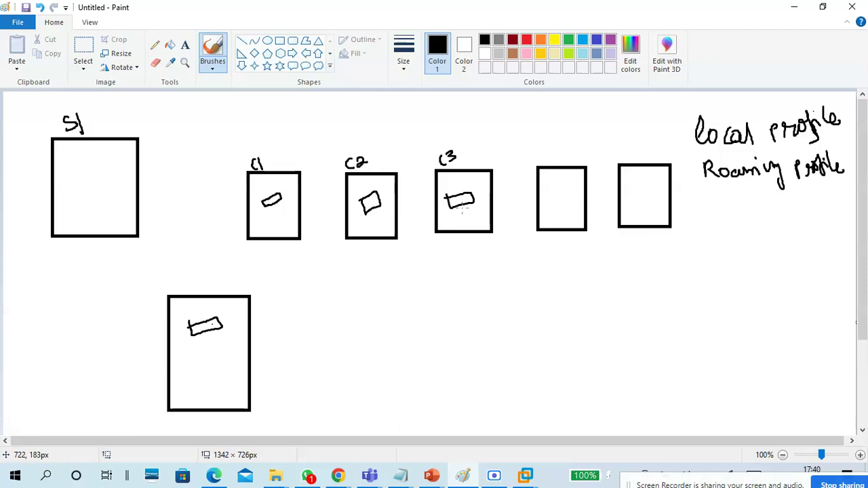
Step: Handwrite 'Homefolder' under 'Roaming profile', redoing the badly written 'folder' part
mouse_move(717, 201)
mouse_down()
mouse_move(720, 218)
mouse_move(734, 202)
mouse_move(733, 215)
mouse_move(747, 222)
mouse_move(785, 216)
mouse_move(789, 228)
mouse_move(801, 209)
mouse_move(817, 215)
mouse_move(830, 192)
mouse_move(830, 209)
mouse_move(831, 198)
mouse_move(847, 199)
mouse_up()
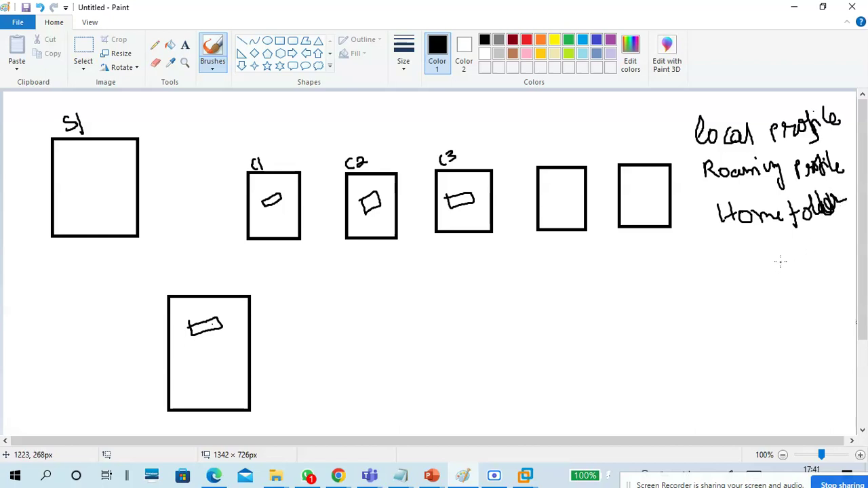
key(ctrl+z)
key(ctrl+z)
key(ctrl+z)
key(ctrl+z)
key(ctrl+z)
key(ctrl+z)
mouse_move(799, 213)
mouse_down()
mouse_move(817, 203)
mouse_move(824, 216)
mouse_move(854, 197)
mouse_up()
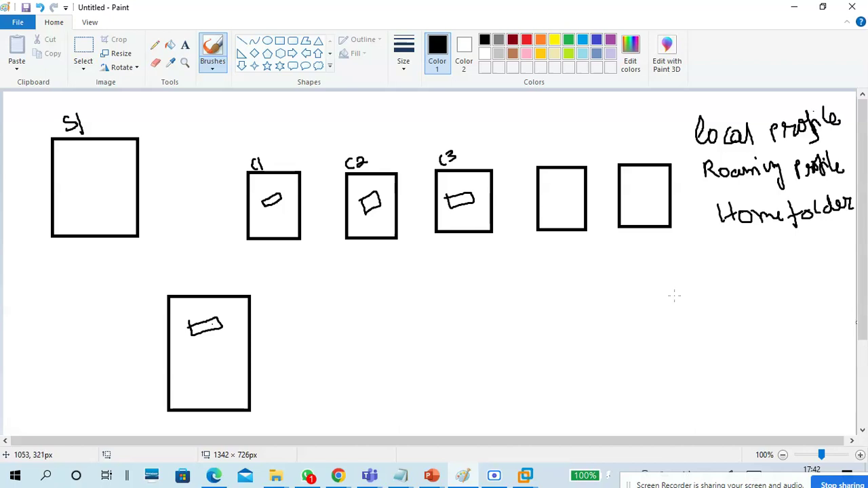
Step: Bracket the three profile types and write 'LAN | PC, laptop' beneath, with LAN underlined
mouse_move(693, 110)
mouse_down()
mouse_move(686, 139)
mouse_move(710, 236)
mouse_move(739, 242)
mouse_move(736, 258)
mouse_move(750, 262)
mouse_up()
mouse_move(750, 251)
mouse_down()
mouse_move(751, 267)
mouse_move(776, 248)
mouse_up()
drag(734, 273, 794, 268)
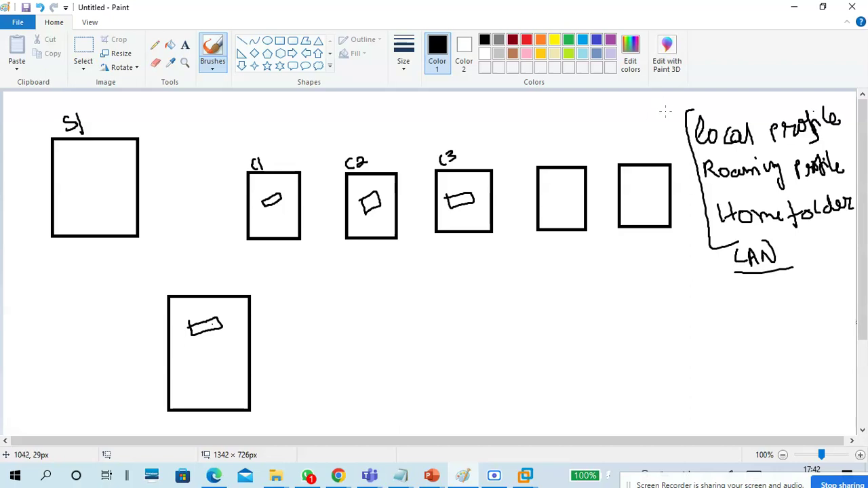
mouse_move(787, 238)
mouse_down()
mouse_move(788, 289)
mouse_move(810, 247)
mouse_move(826, 268)
mouse_move(803, 295)
mouse_move(806, 280)
mouse_move(822, 313)
mouse_move(823, 286)
mouse_move(836, 273)
mouse_move(840, 292)
mouse_up()
drag(833, 263, 836, 277)
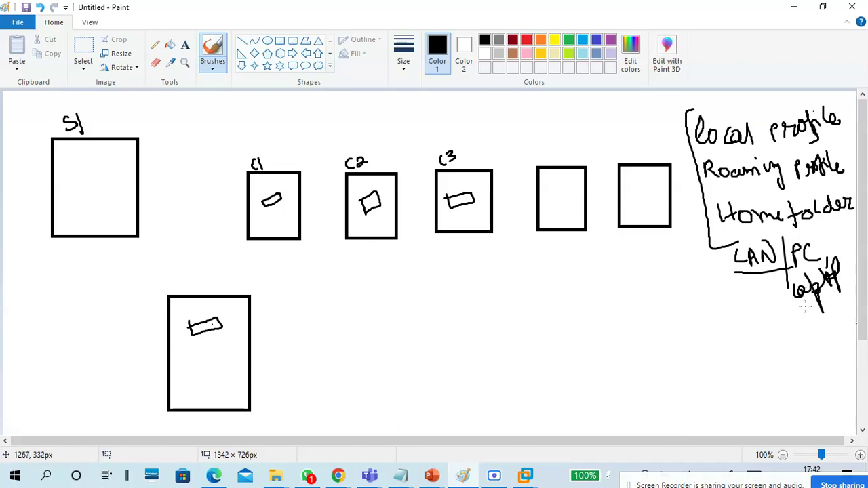
key(ctrl+z)
key(ctrl+z)
key(ctrl+z)
key(ctrl+z)
key(ctrl+z)
key(ctrl+z)
key(ctrl+z)
key(ctrl+z)
mouse_move(803, 280)
mouse_down()
mouse_move(803, 301)
mouse_move(820, 311)
mouse_move(841, 279)
mouse_move(825, 285)
mouse_up()
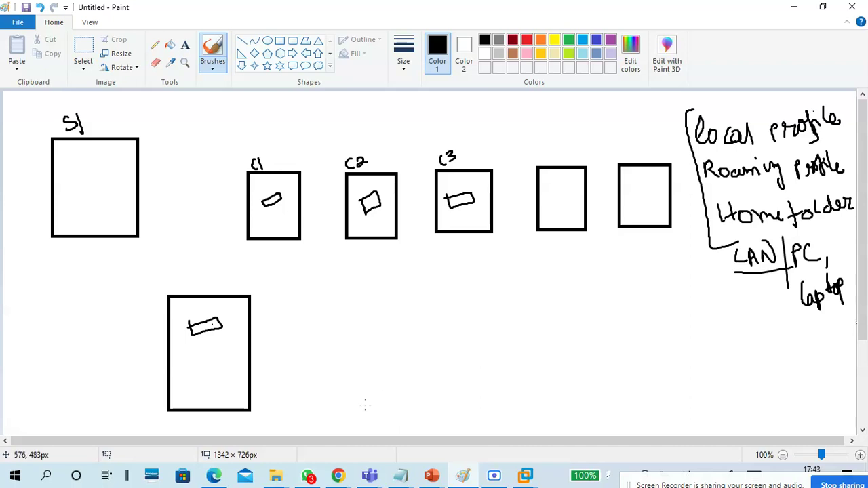
Step: Sketch a rectangle in the lower box, write M by its top edge, and thicken C1's oval
mouse_move(188, 343)
mouse_down()
mouse_move(191, 371)
mouse_move(229, 365)
mouse_move(231, 334)
mouse_move(183, 344)
mouse_up()
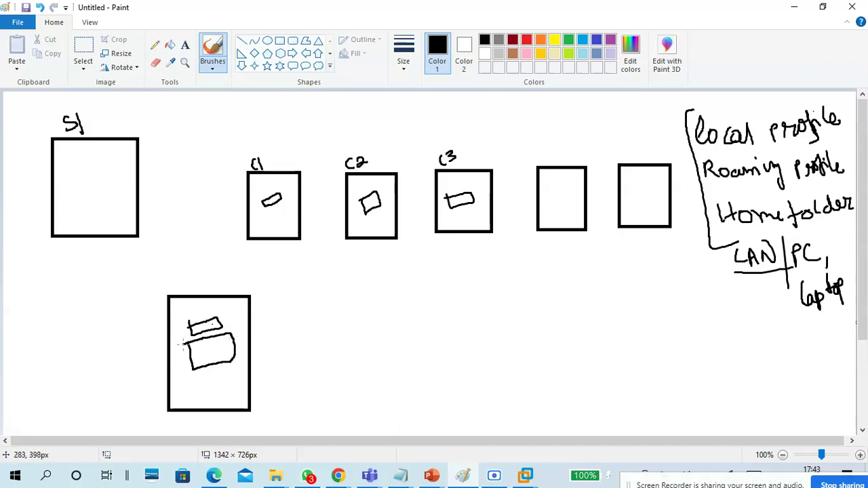
mouse_move(256, 313)
mouse_down()
mouse_move(279, 294)
mouse_move(287, 308)
mouse_move(290, 303)
mouse_move(284, 314)
mouse_move(297, 311)
mouse_up()
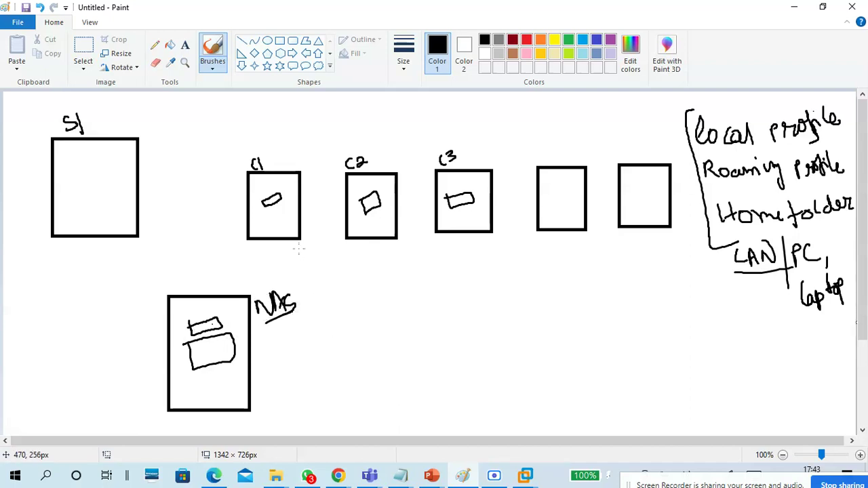
mouse_move(262, 201)
mouse_down()
mouse_move(266, 210)
mouse_move(284, 201)
mouse_move(266, 194)
mouse_move(268, 212)
mouse_move(271, 199)
mouse_up()
Step: Draw curved arrows from C1's oval into NAS and onward to two new small boxes
mouse_move(275, 198)
mouse_down()
mouse_move(255, 194)
mouse_move(197, 249)
mouse_move(197, 329)
mouse_move(213, 349)
mouse_move(214, 340)
mouse_up()
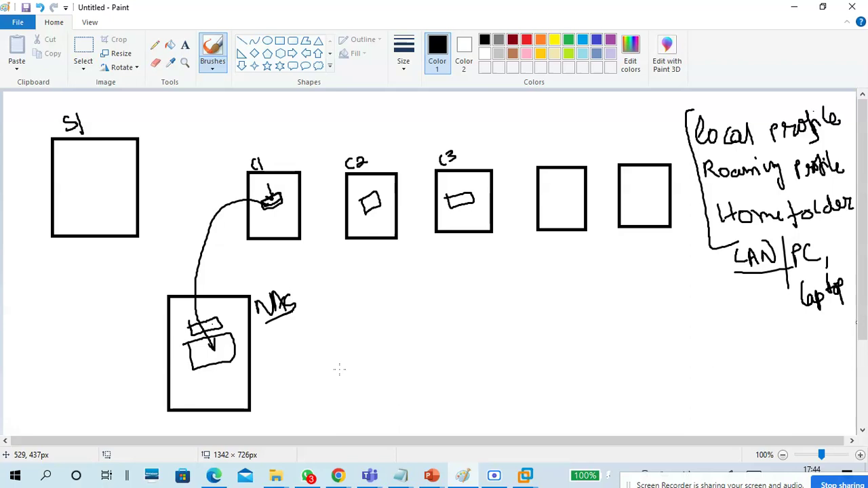
drag(223, 347, 343, 341)
mouse_move(365, 311)
mouse_down()
mouse_move(345, 310)
mouse_move(384, 344)
mouse_move(401, 299)
mouse_move(350, 309)
mouse_up()
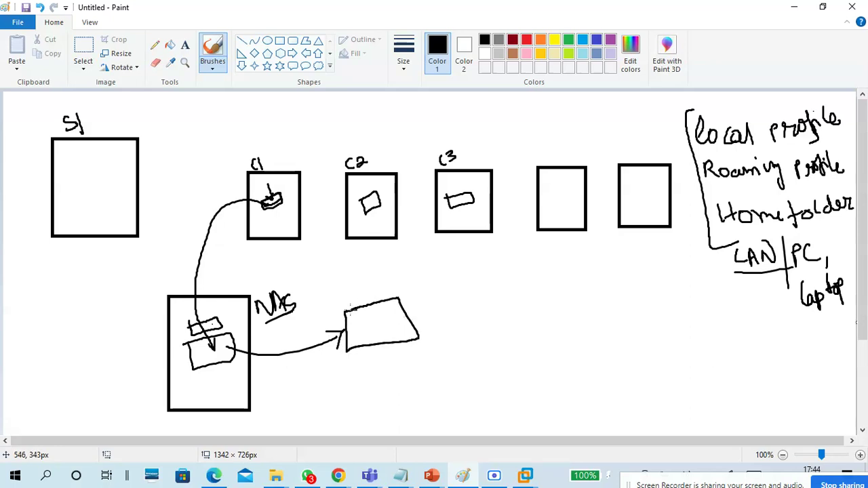
mouse_move(438, 295)
mouse_down()
mouse_move(442, 332)
mouse_move(468, 283)
mouse_move(436, 289)
mouse_move(439, 306)
mouse_move(476, 316)
mouse_up()
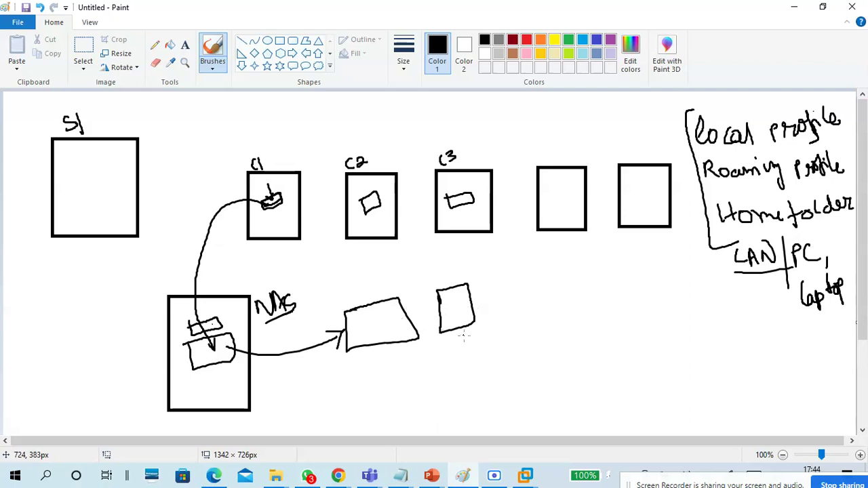
Step: Handwrite BYOD below the new boxes and underline it
mouse_move(587, 377)
mouse_down()
mouse_move(587, 389)
mouse_move(600, 373)
mouse_move(590, 389)
mouse_up()
drag(607, 351, 617, 386)
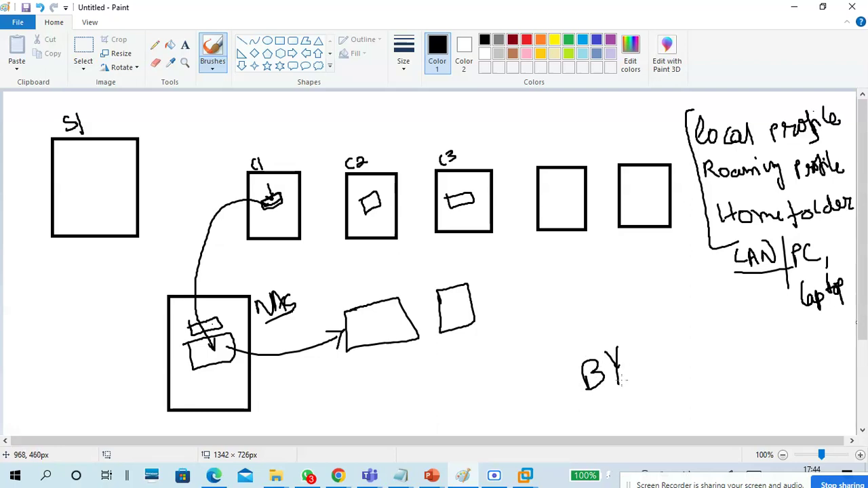
mouse_move(631, 353)
mouse_down()
mouse_move(653, 361)
mouse_move(672, 353)
mouse_move(653, 369)
mouse_up()
drag(573, 407, 694, 366)
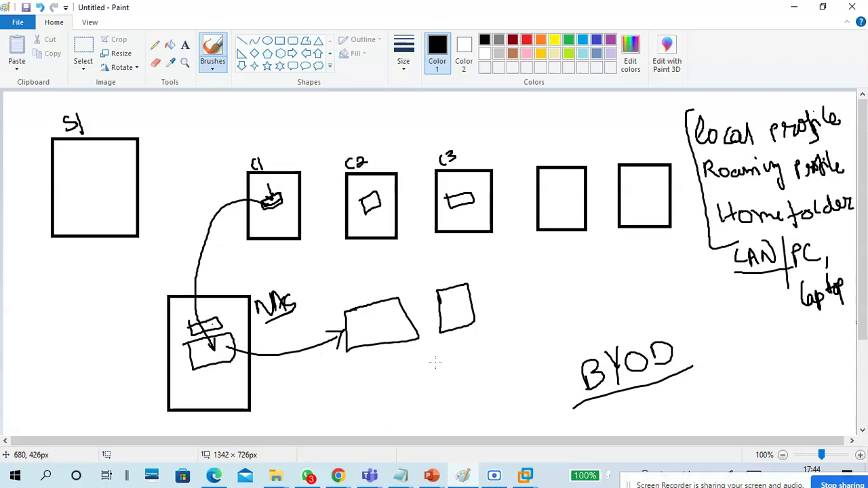
Step: In the 25-04 Win server notes, write '-Workfolder - is central storage'
click(401, 478)
click(459, 429)
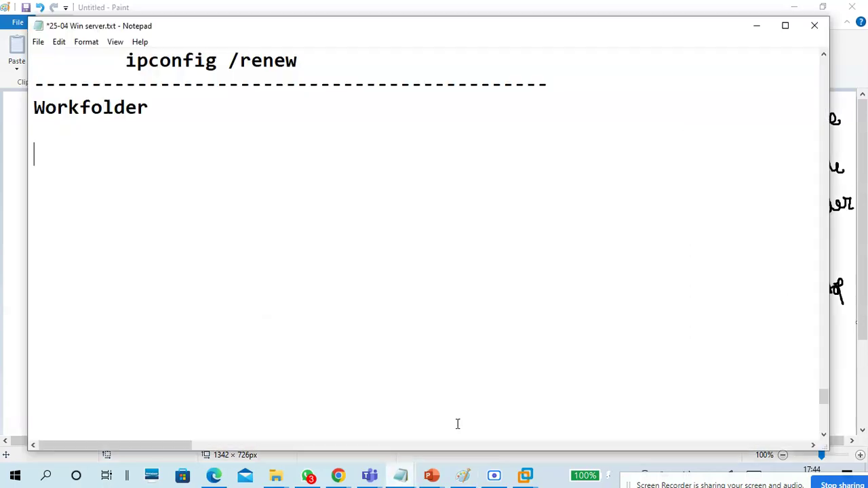
text(-Workfolder )
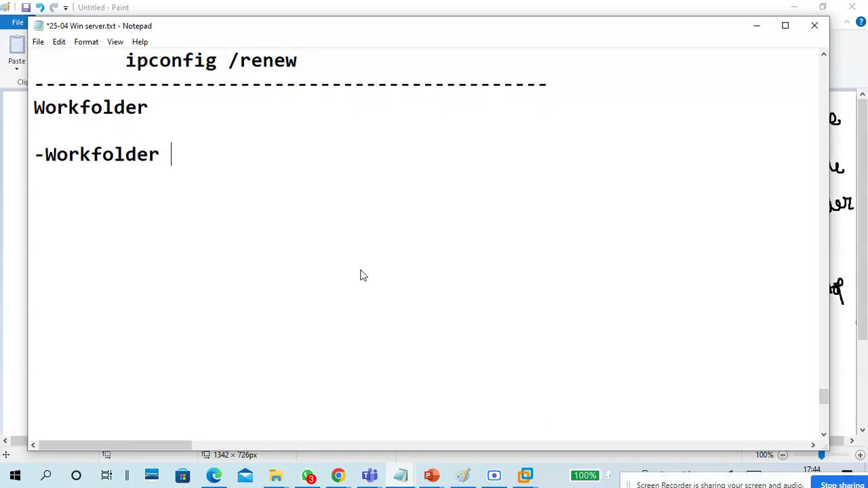
text(-)
text(in)
key(BackSpace)
key(BackSpace)
key(BackSpace)
key(BackSpace)
text(is central storage)
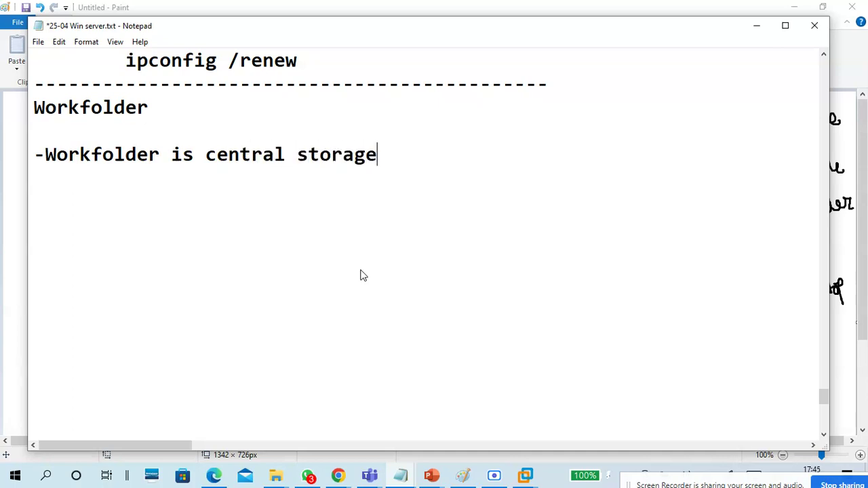
Step: Add the note '-store data in workfolder and can access from anywhere'
key(Return)
text(-)
text(store)
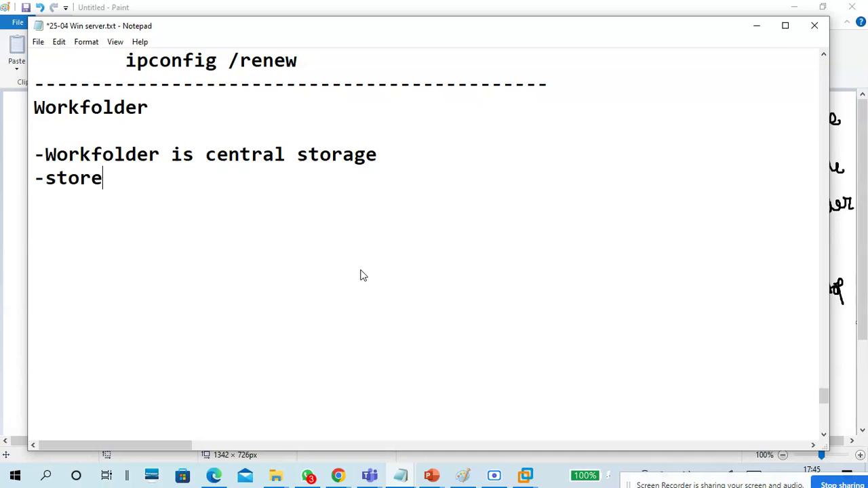
text( data in )
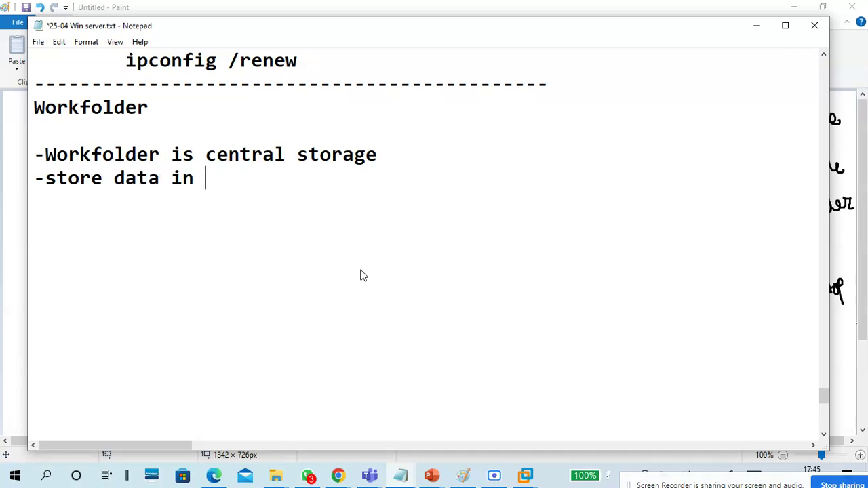
text(work)
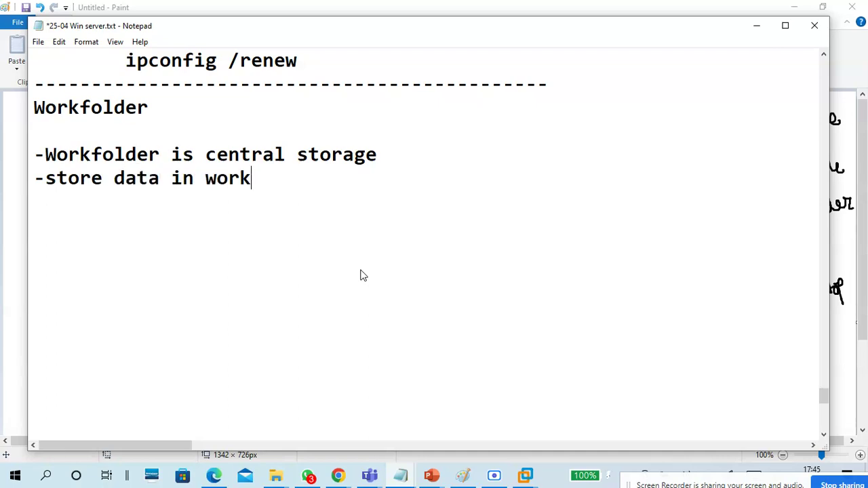
text(folder a)
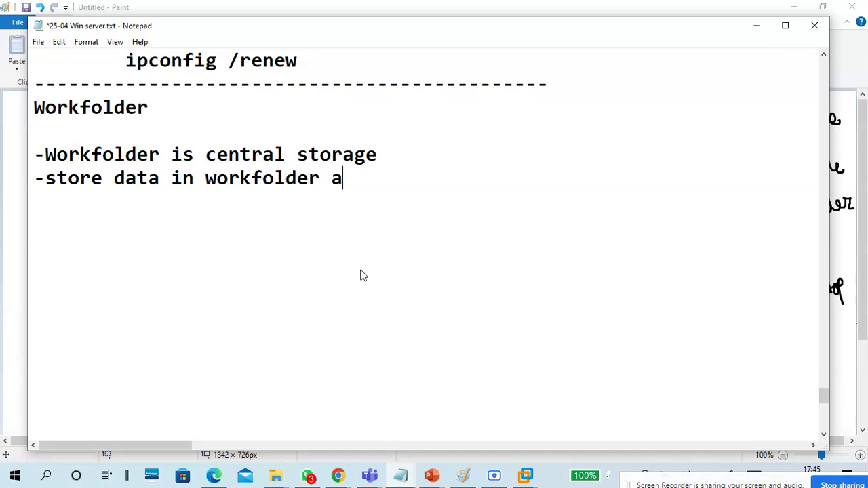
text(nd can acc)
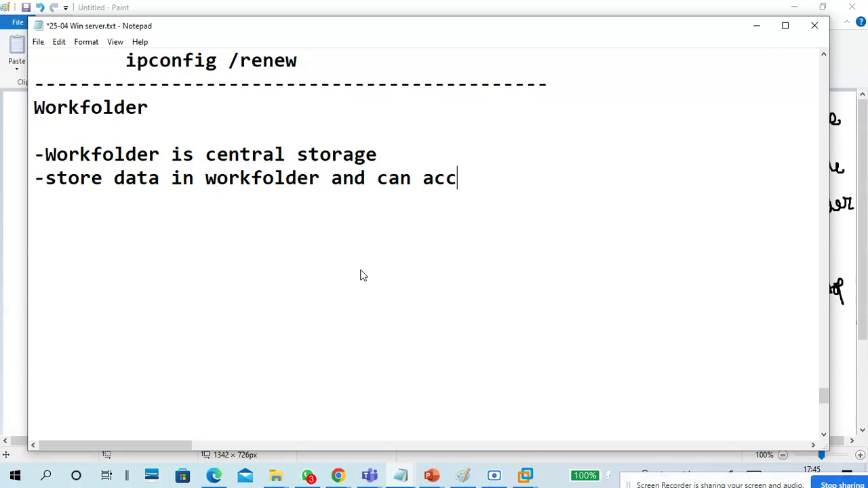
text(ess from )
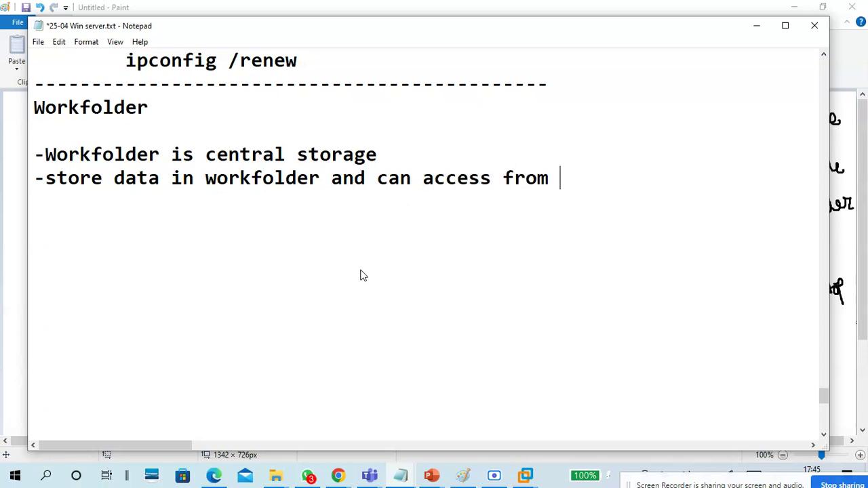
text(anywhere)
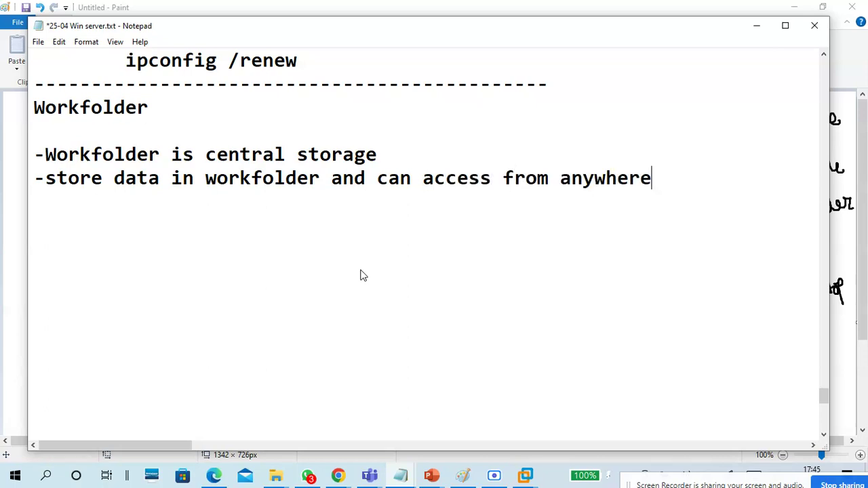
Step: Start a note '-access data in workfolder, with PC,Laptop,Mobile, Tablet,Cross platform'
key(Return)
text(-)
text(acess)
key(BackSpace)
key(BackSpace)
key(BackSpace)
text(cess )
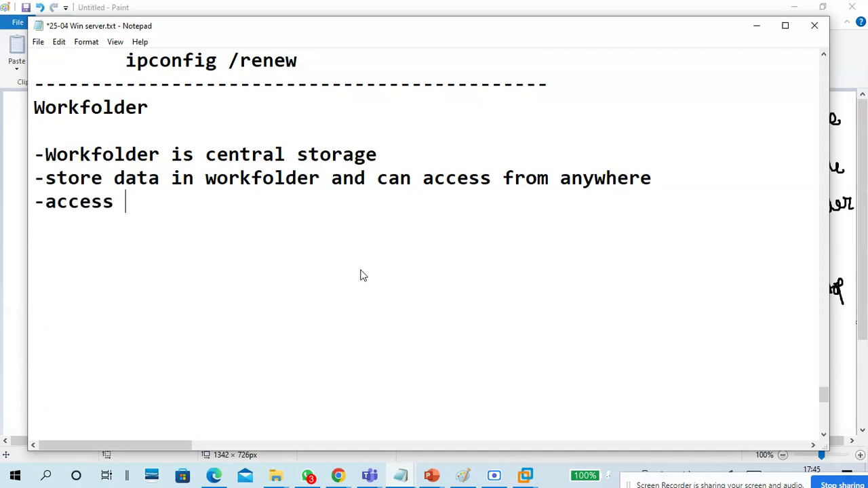
text(data in )
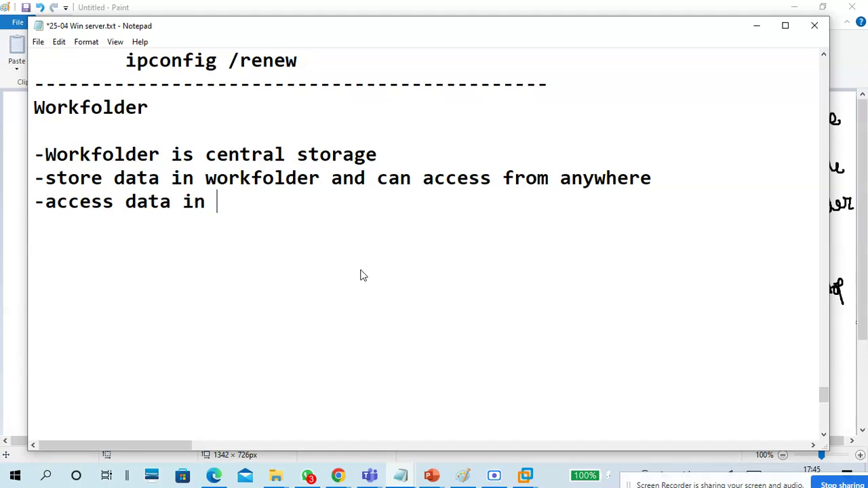
text(workfo)
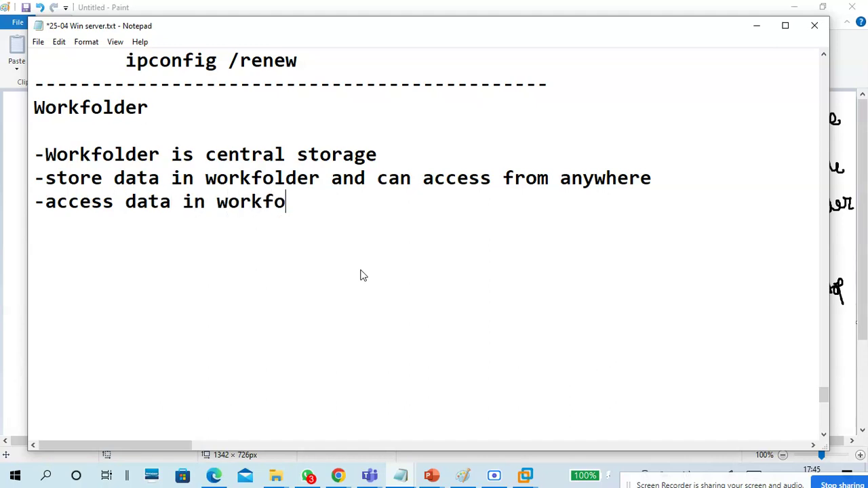
text(lder f)
key(BackSpace)
text(, )
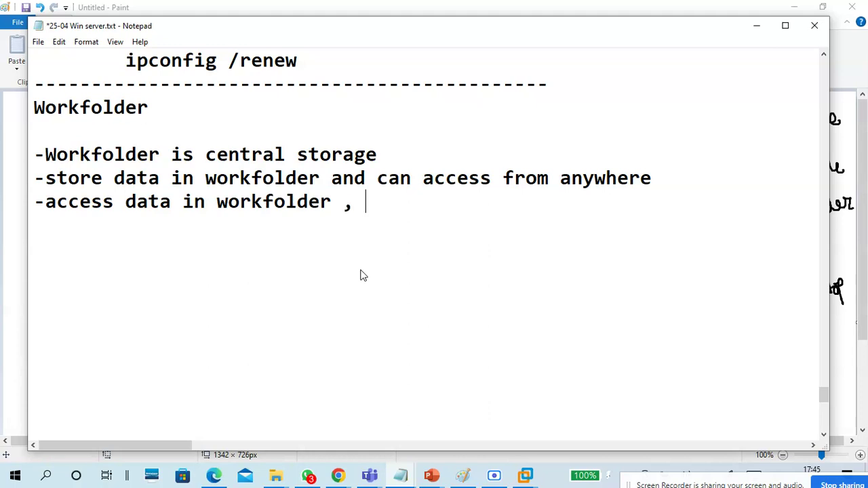
text(with PC,L)
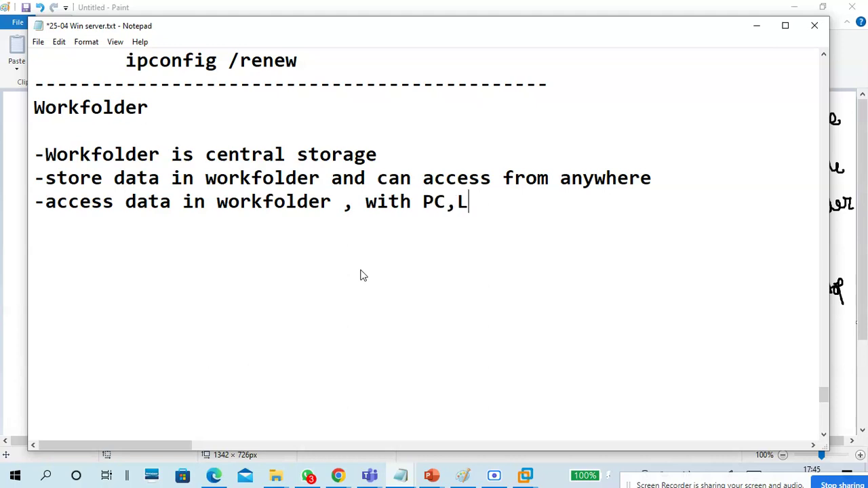
text(apto)
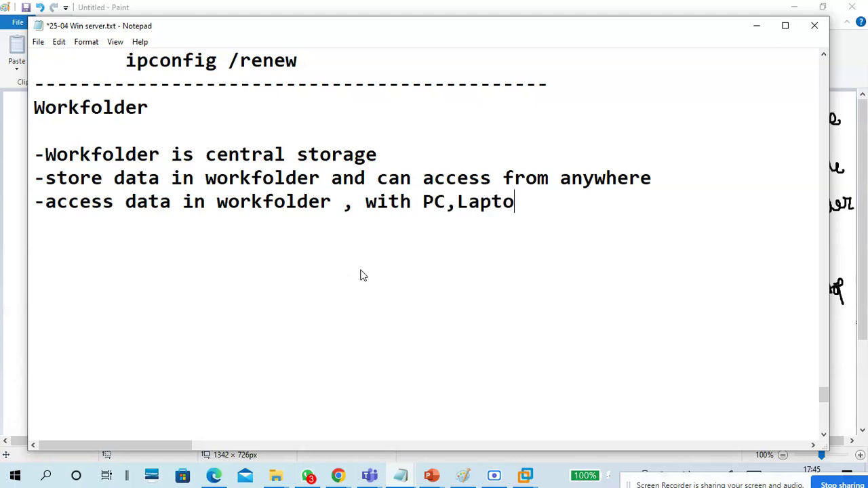
text(p,Mobi)
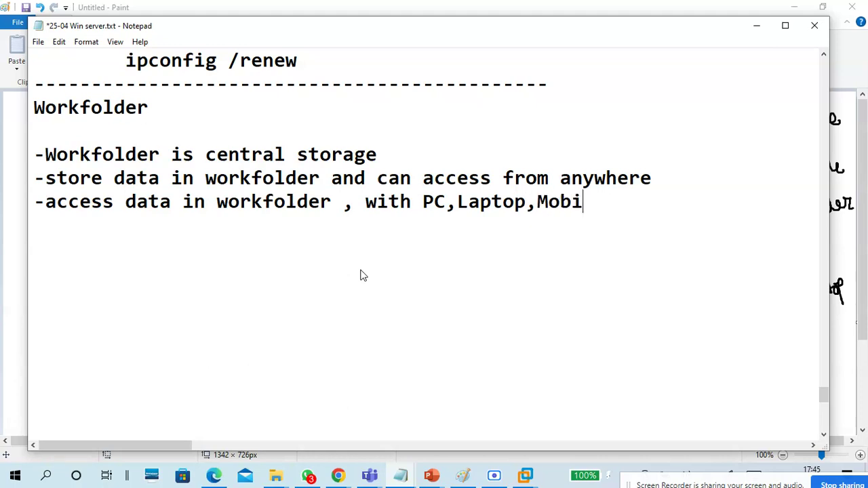
text(le, Ta)
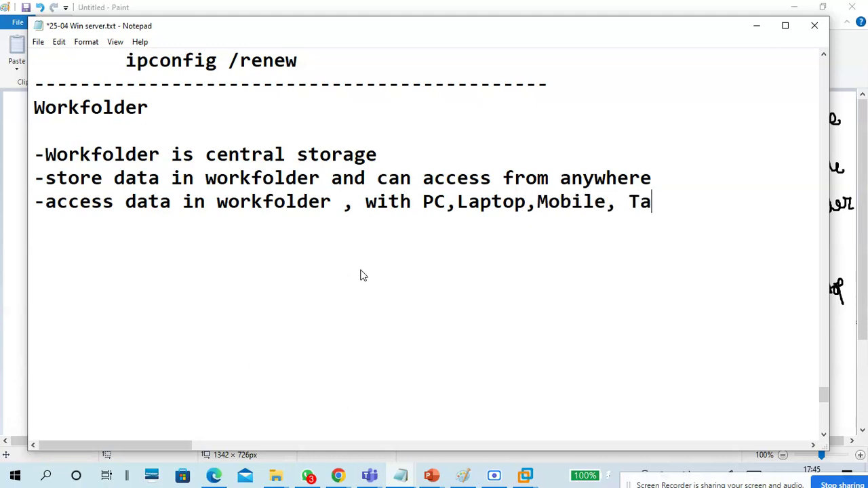
text(blet,)
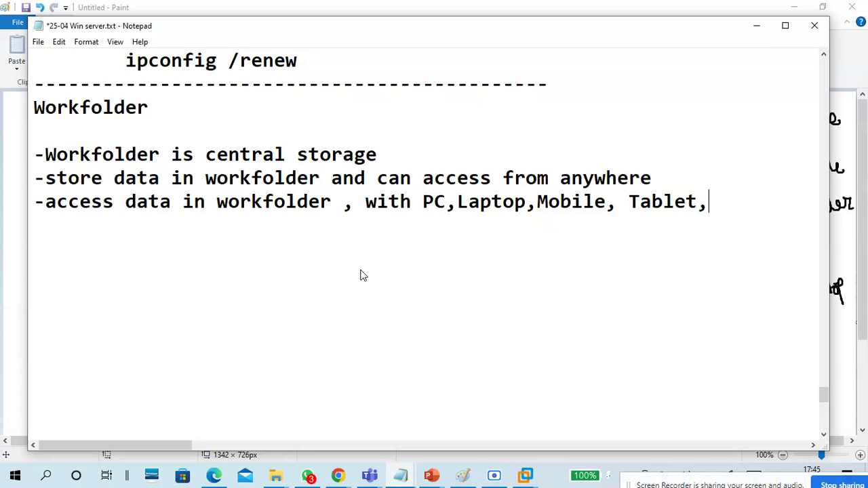
text(Cross)
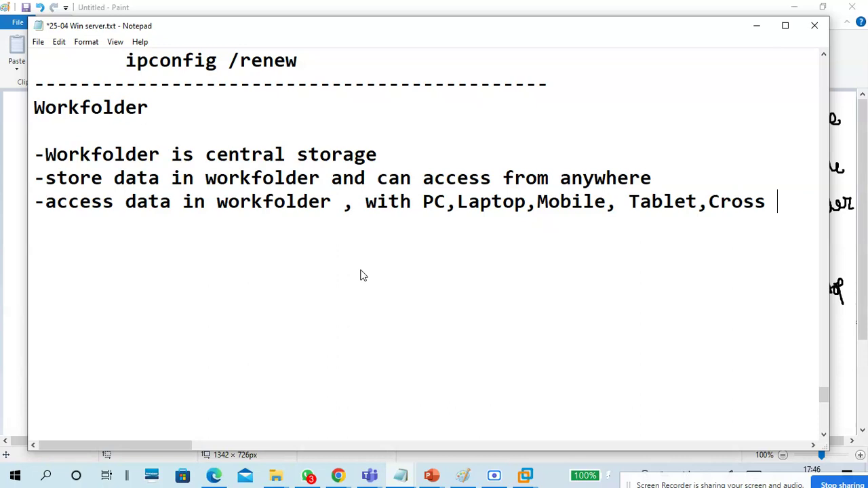
text( platfrom)
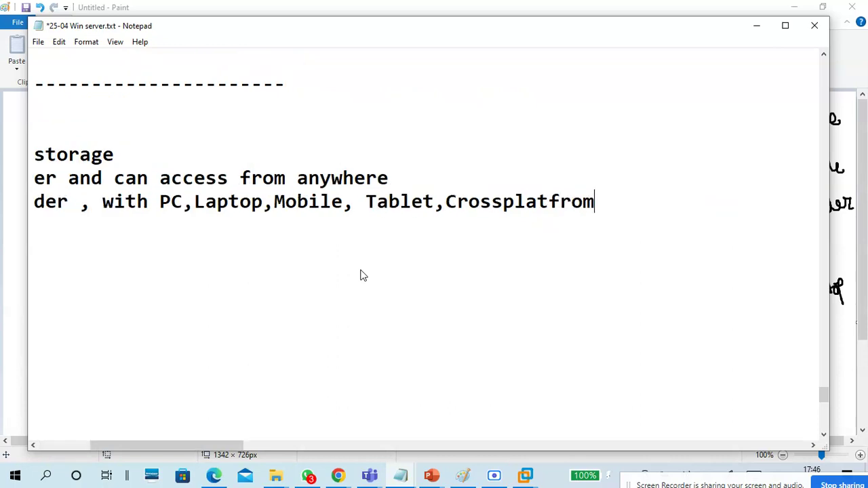
text( Andrid)
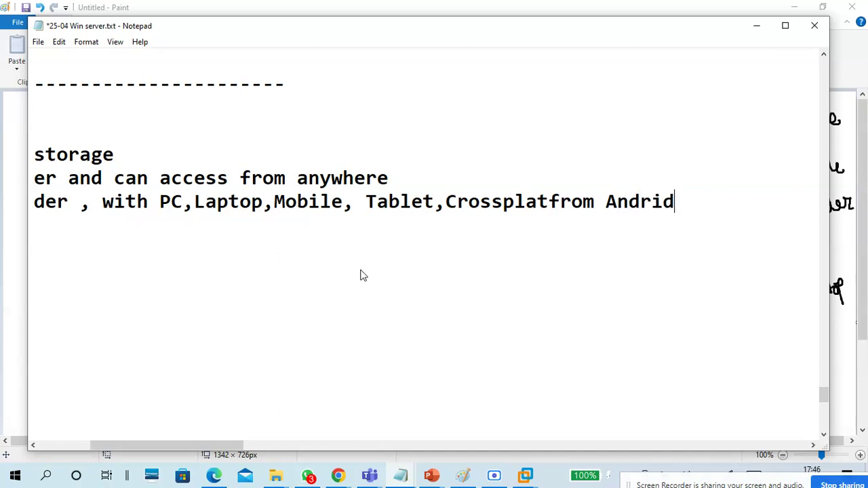
Step: End the platforms list with Android, Microsoft, MAC/IOS OS and begin a new line
key(BackSpace)
text(od, Microsoft)
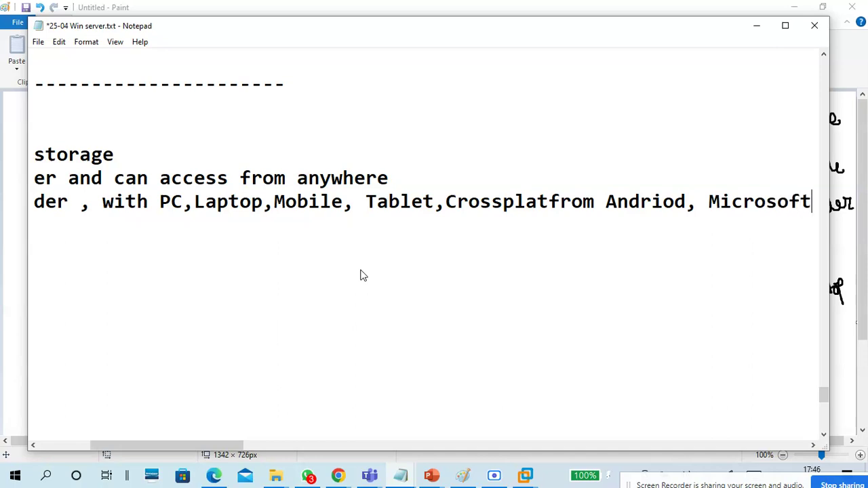
text(, MAc)
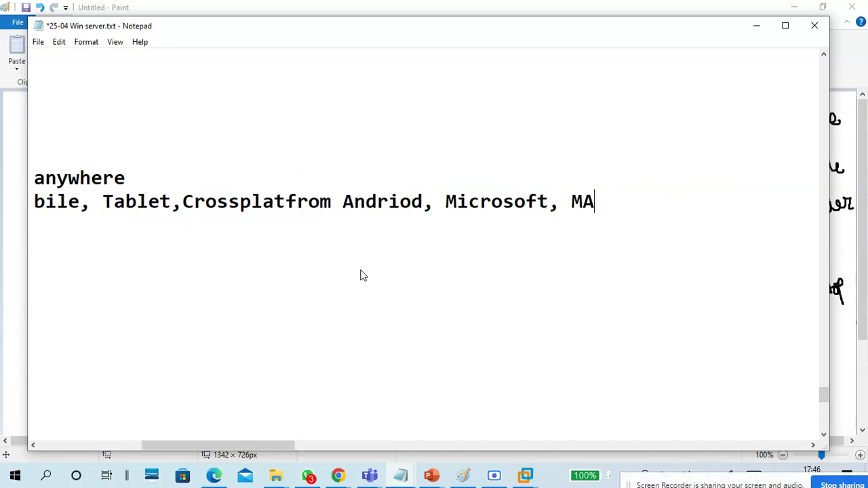
key(BackSpace)
text(C OS)
key(Left)
key(Left)
key(Left)
text(/O)
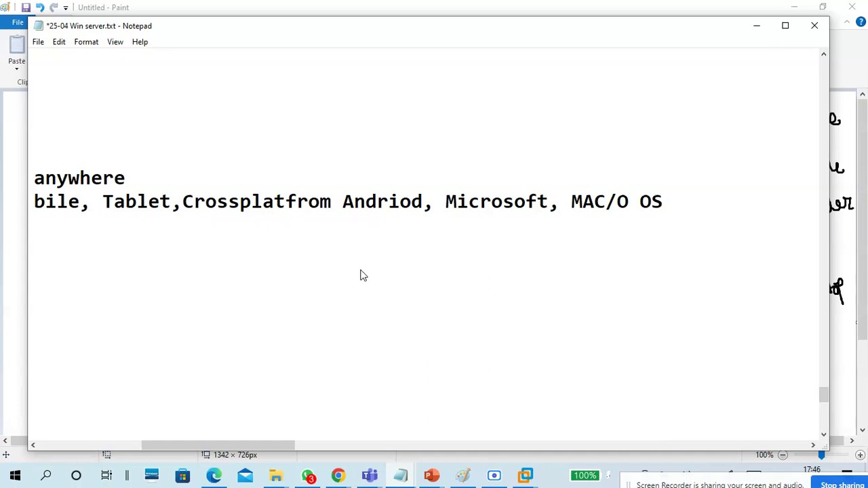
key(BackSpace)
text(i)
key(BackSpace)
text(U)
key(BackSpace)
text(IOS)
key(Right)
key(Right)
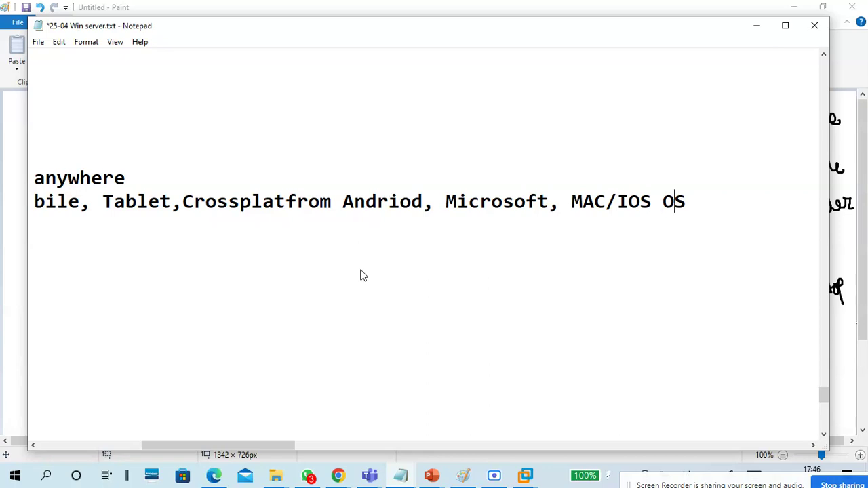
key(Return)
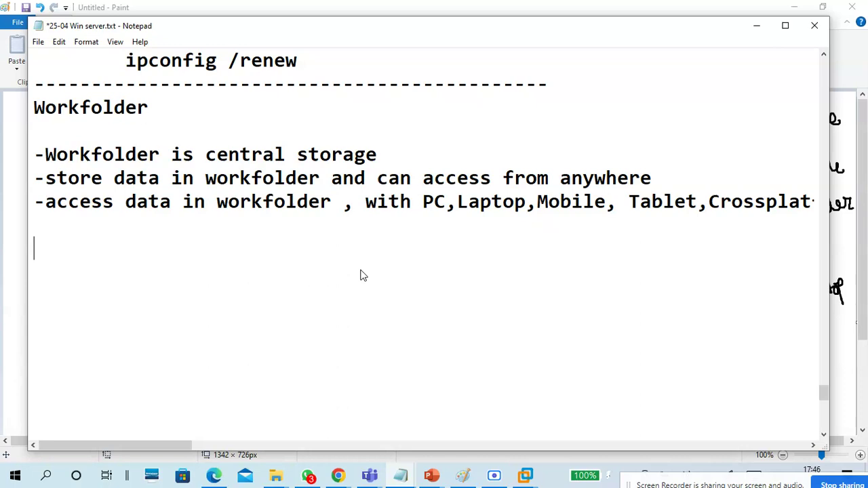
Step: Add a '--' divider followed by a 'Server:WINS1' heading
text(--)
key(Return)
text(C)
key(BackSpace)
text(Server:WINS1)
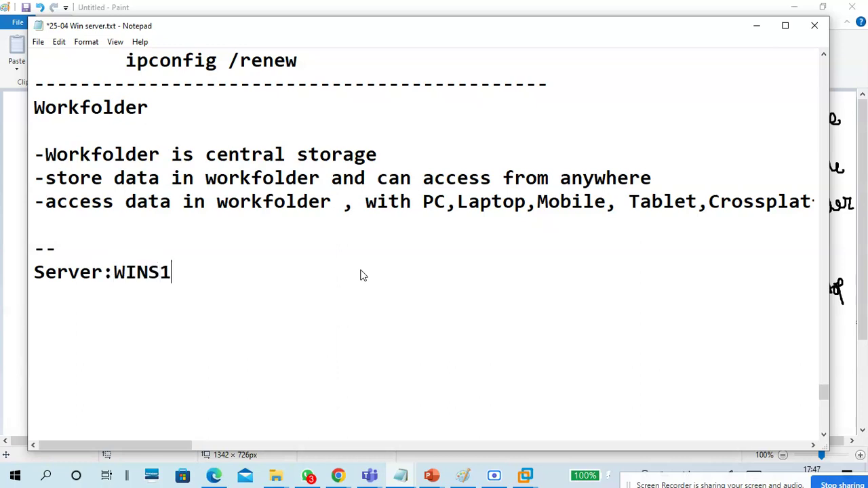
key(Return)
Step: Note the step 'Create a folder - Workfolder'
text(Create a folder - WO)
key(BackSpace)
text(orkfolder)
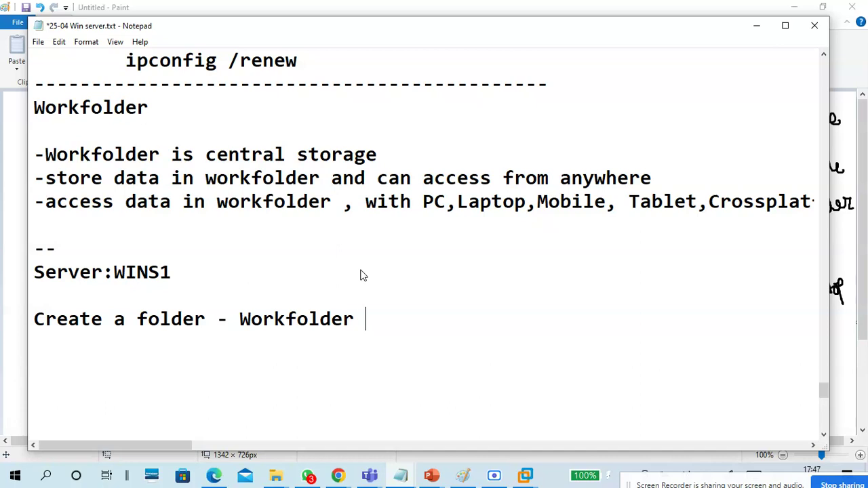
key(Return)
Step: Note 'Share the Folder - Share/Security permission -Domain users / Autheticate Users'
text(Share the)
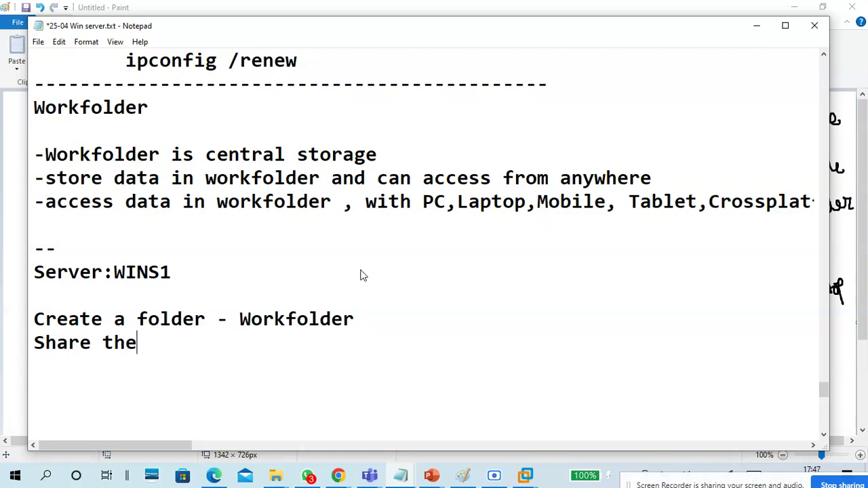
text( Folder -)
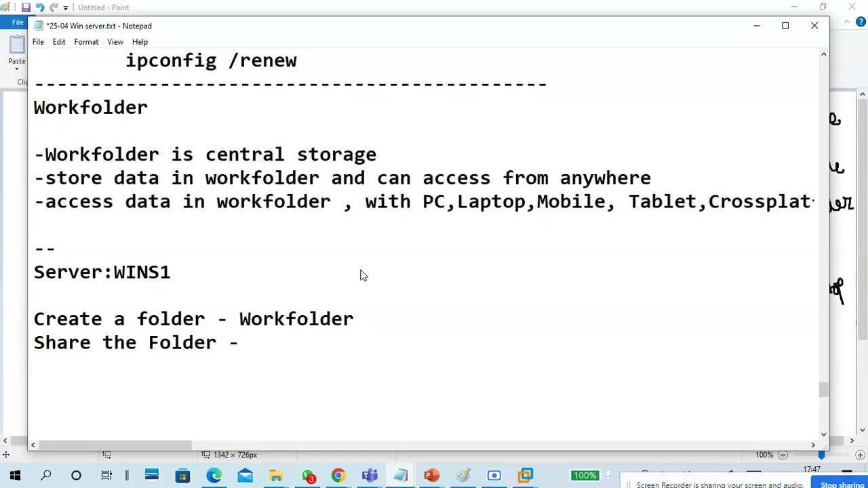
text( Shae)
key(BackSpace)
text(re )
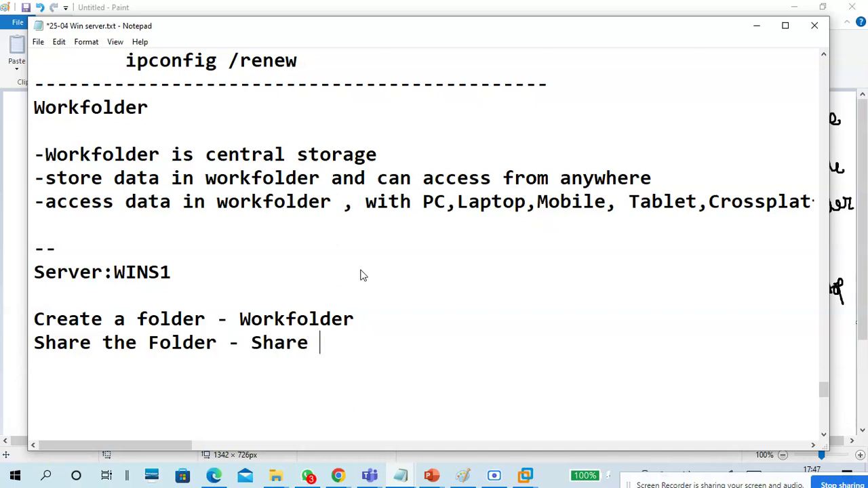
text(domai)
key(BackSpace)
key(BackSpace)
key(BackSpace)
key(BackSpace)
key(BackSpace)
key(BackSpace)
text(/Secuir)
key(BackSpace)
key(BackSpace)
text(rity permissi)
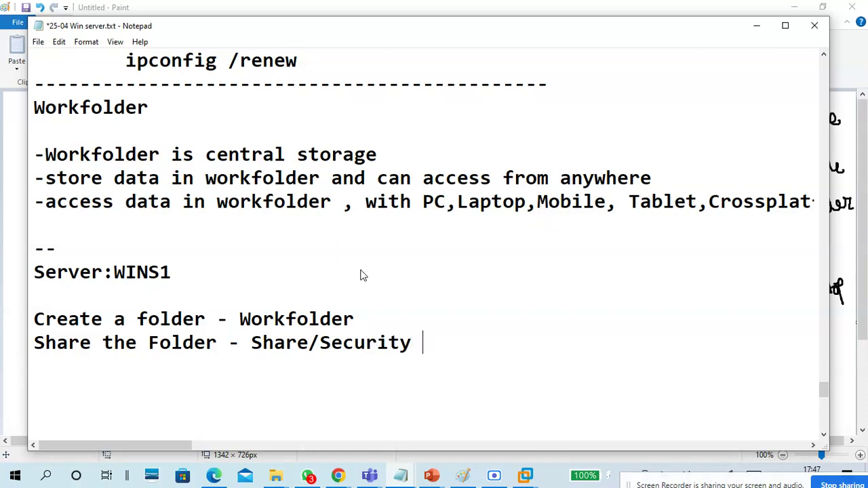
text(on)
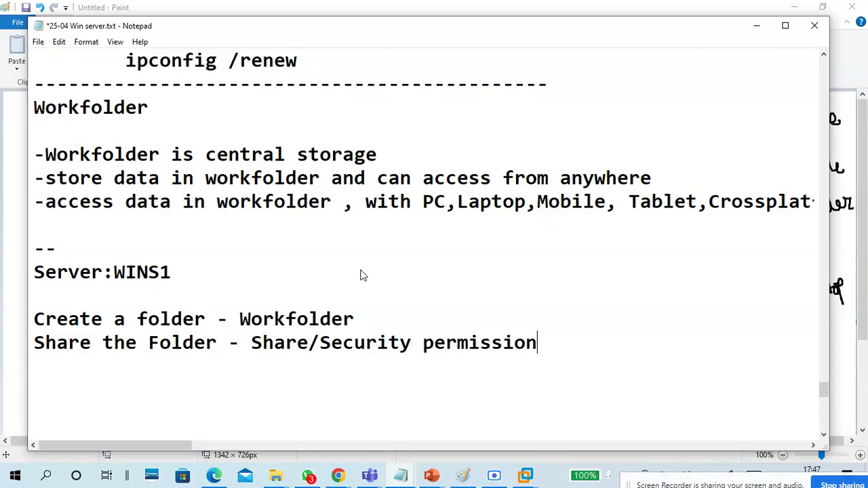
text( -Domain)
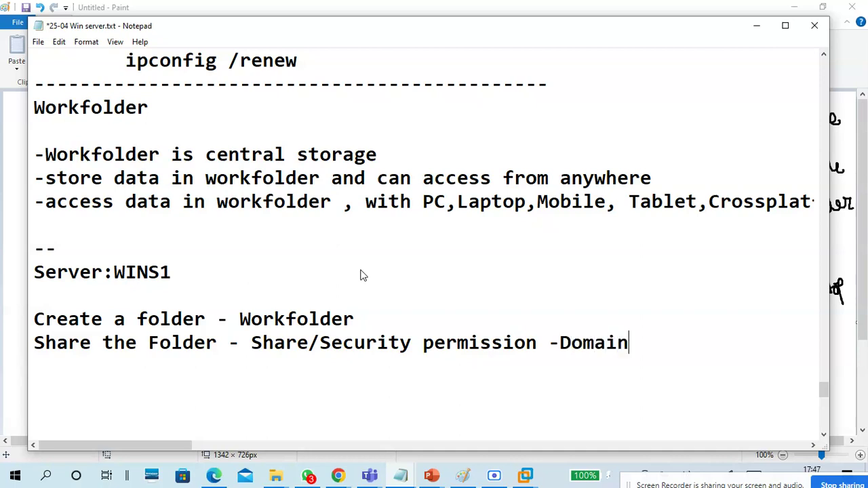
text( users )
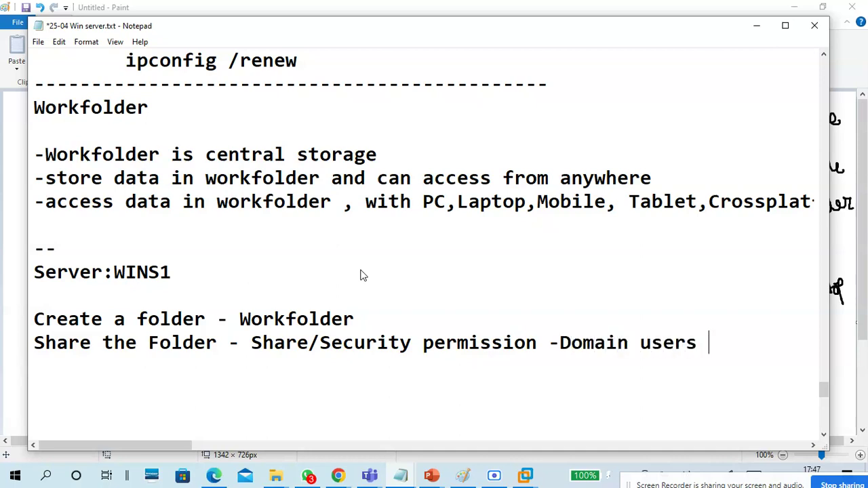
text(/ Authen)
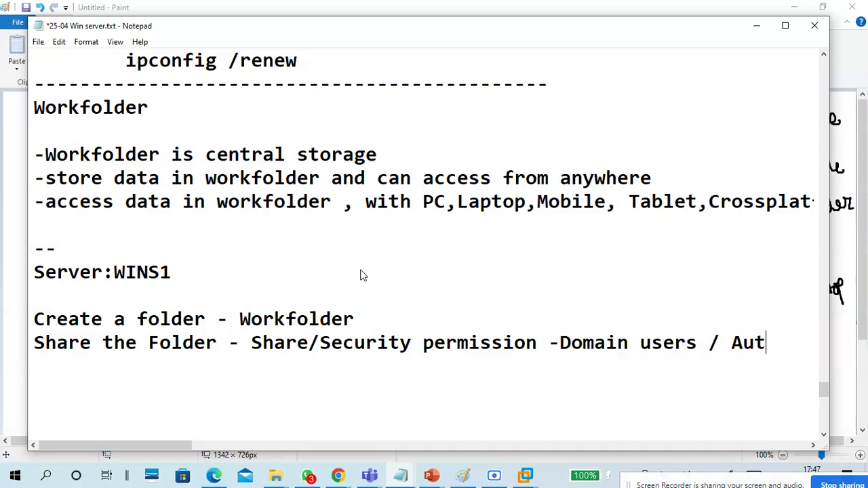
key(BackSpace)
text(ticate Users)
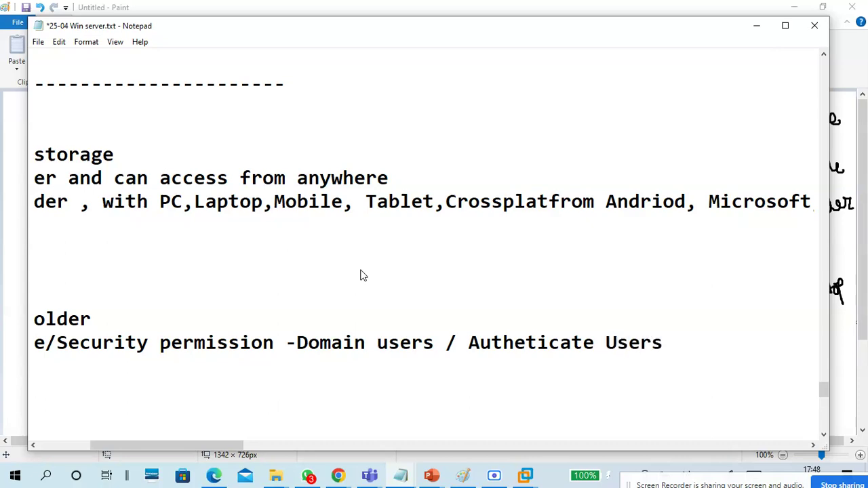
key(Return)
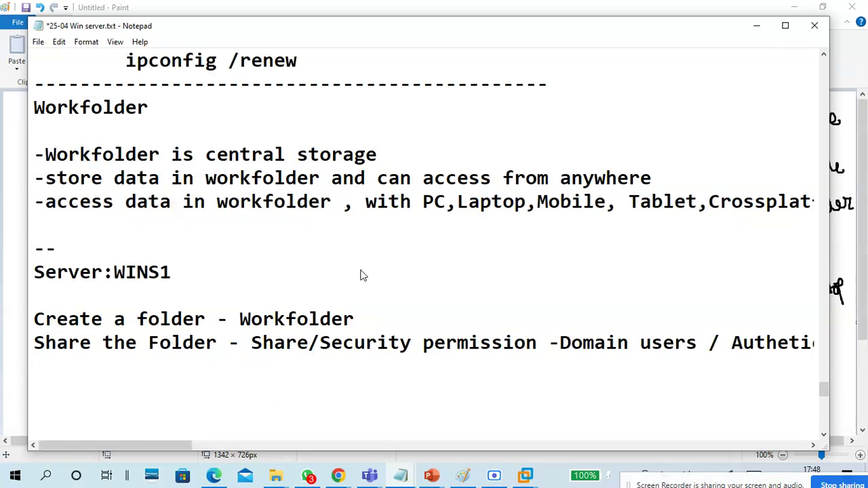
Step: Add a 'Copy Network path:' line below the sharing note
scroll(361, 275, down, 2)
key(Return)
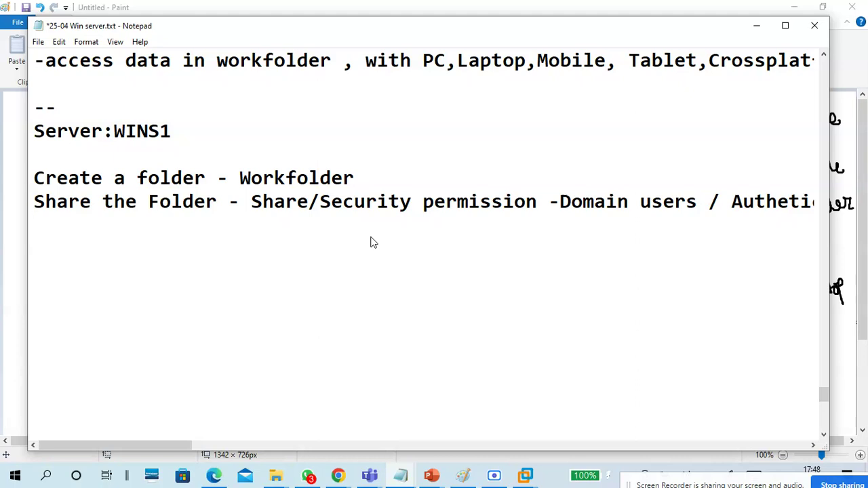
text(Copy Network path:)
key(Return)
key(Return)
key(Return)
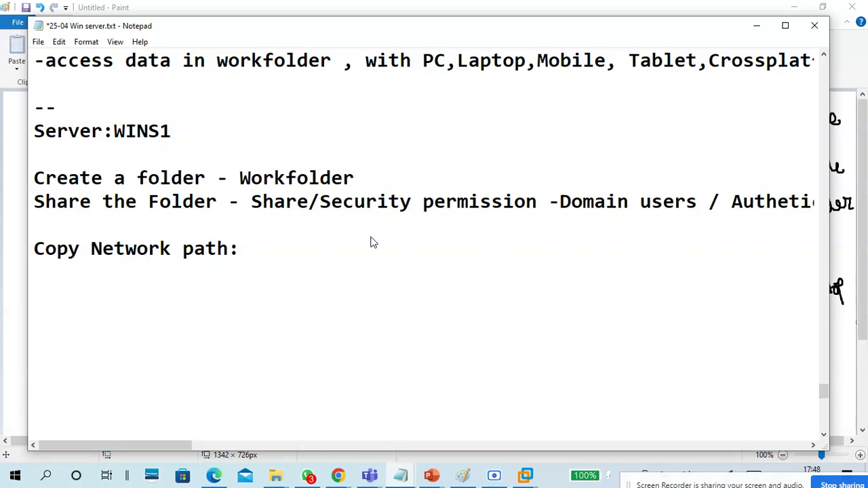
Step: Add 'Install roles - Workfloder and Web Server(IIS)', highlighting the two role names
text(Install )
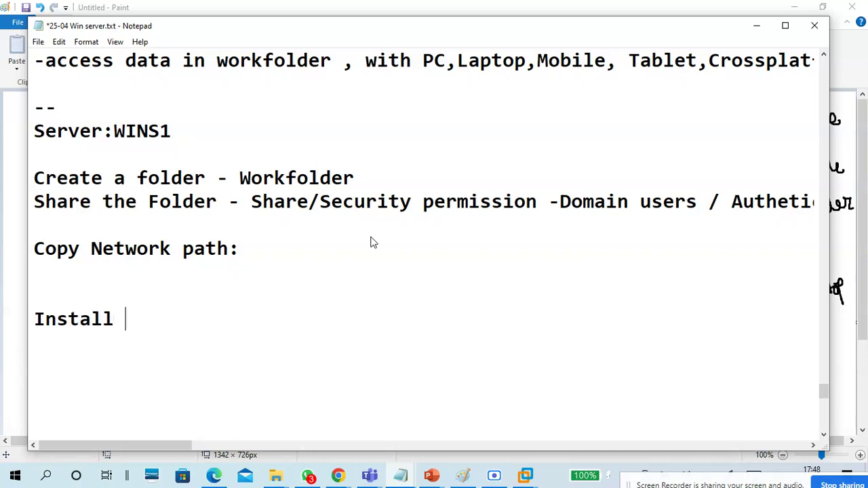
text(Work)
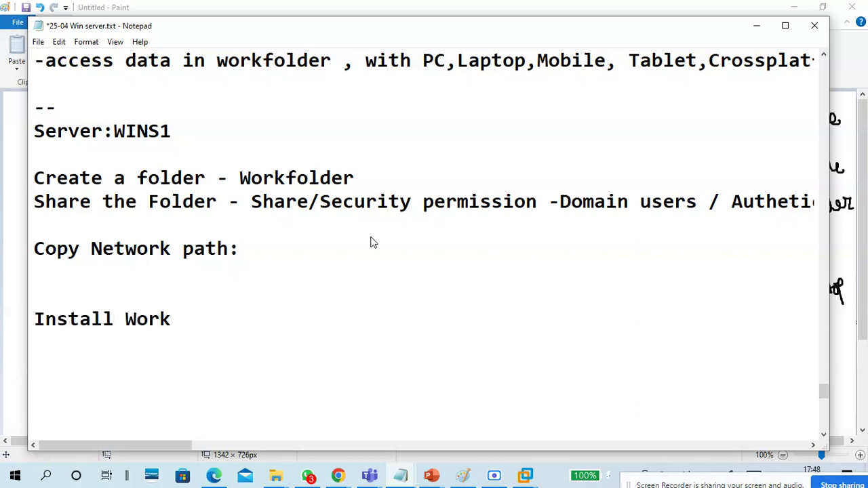
text(floder)
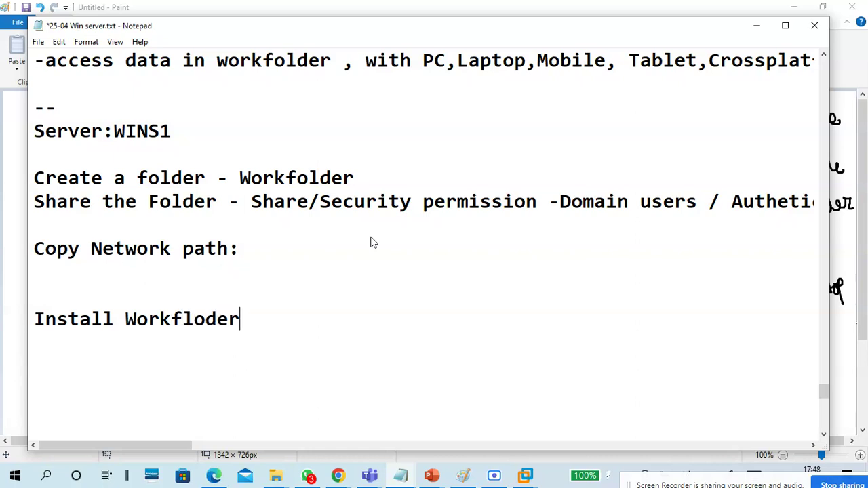
text( and Web Server(IIS))
key(Left)
key(Left)
key(Left)
key(Left)
key(Left)
key(Left)
key(Left)
key(Left)
key(Left)
key(Left)
key(Left)
key(Left)
key(Left)
key(Left)
text(roles -)
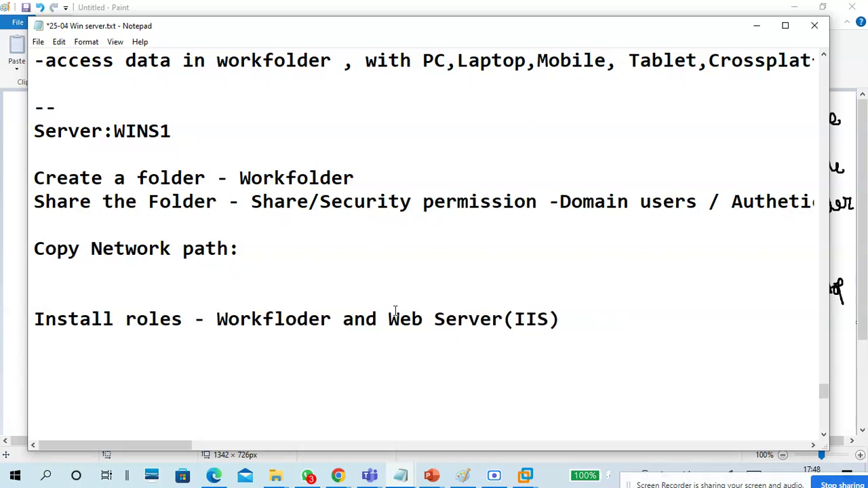
drag(388, 319, 561, 323)
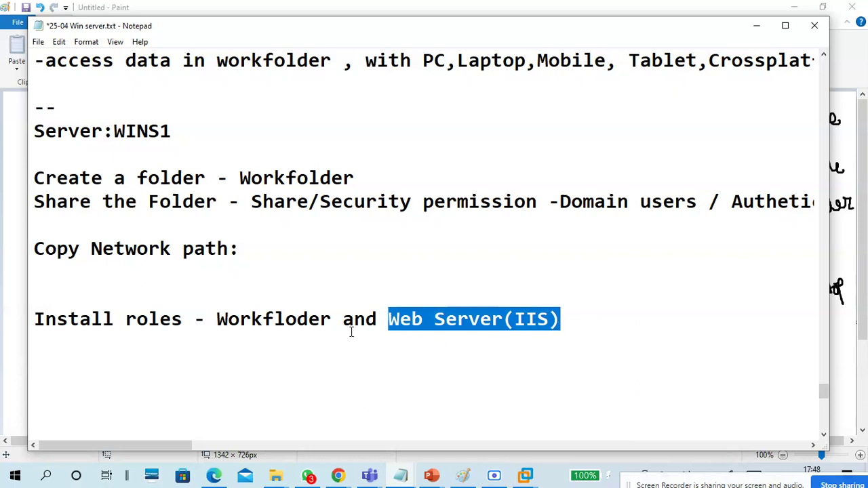
drag(217, 319, 333, 319)
Step: Write 'Web server(iis) then workfolder' on the empty line under the install step
click(333, 343)
scroll(331, 291, down, 1)
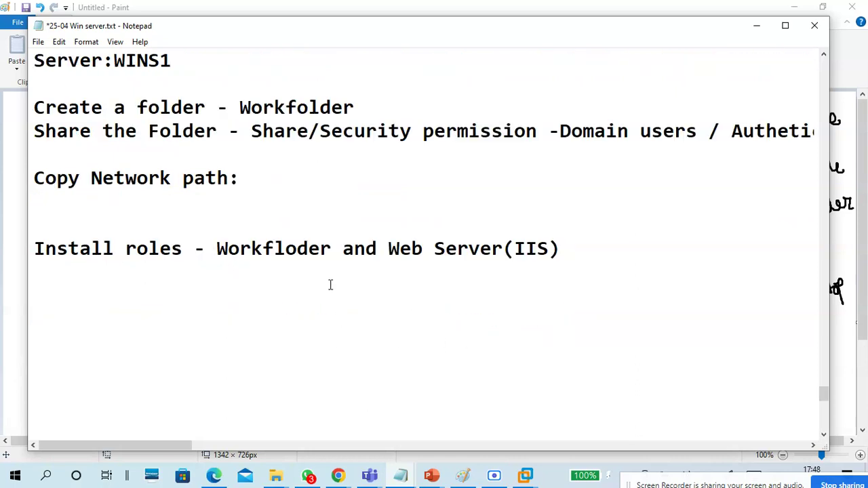
text(Web server(iis))
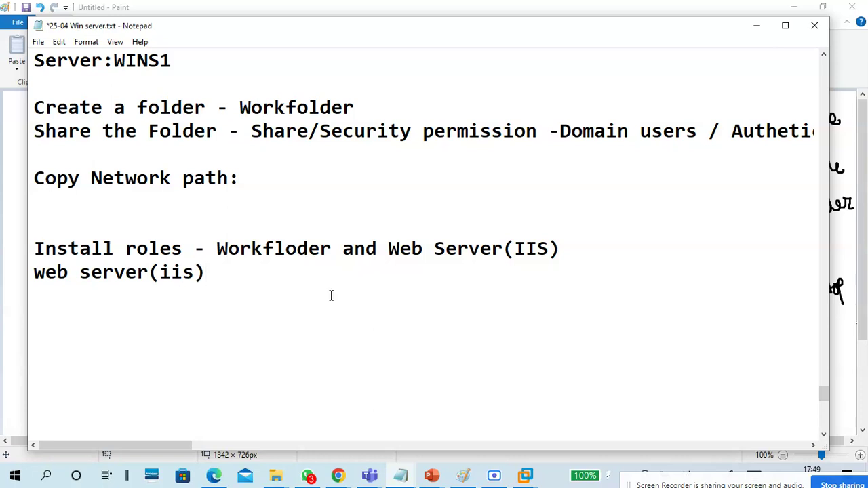
text( then workfolder)
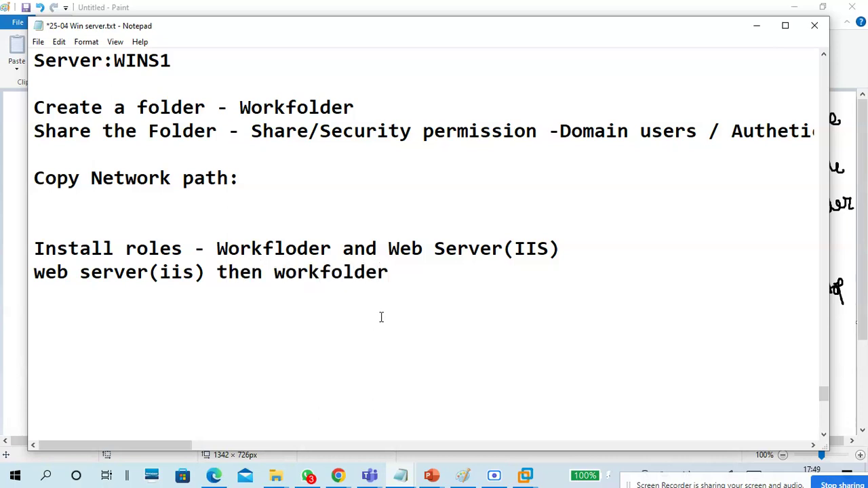
click(526, 476)
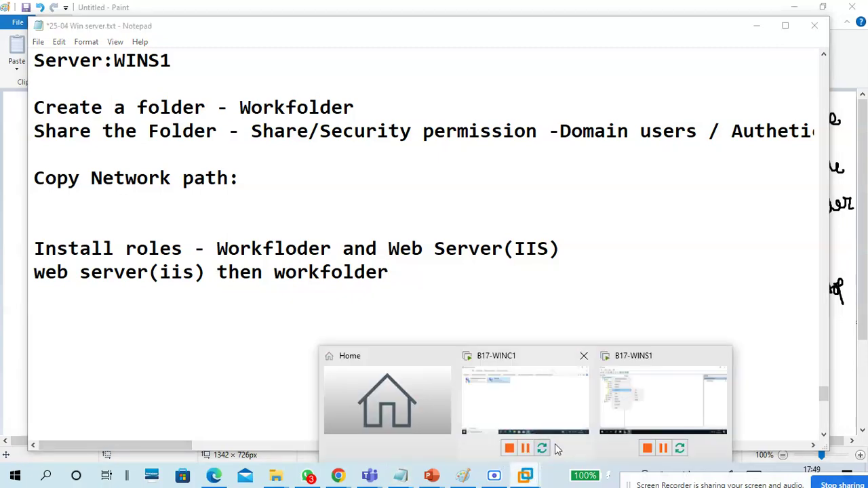
Step: Sign back in to the B17-WINS1 virtual machine with the administrator password
click(652, 405)
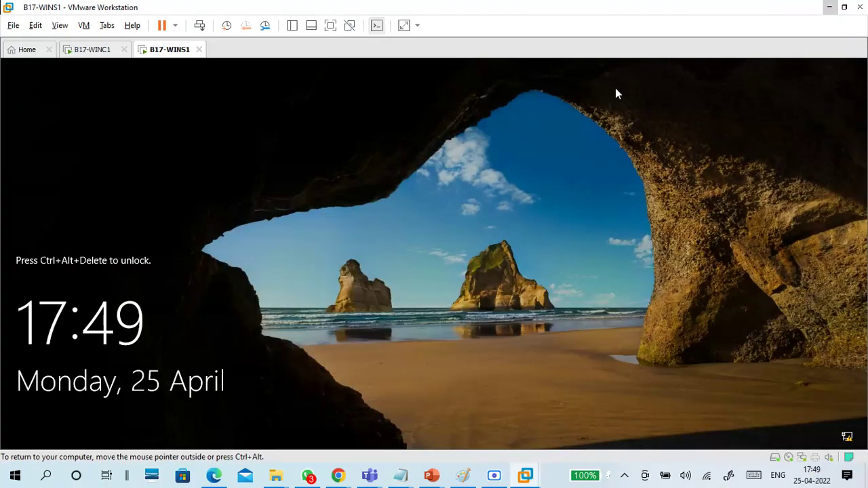
key(ctrl+alt+Insert)
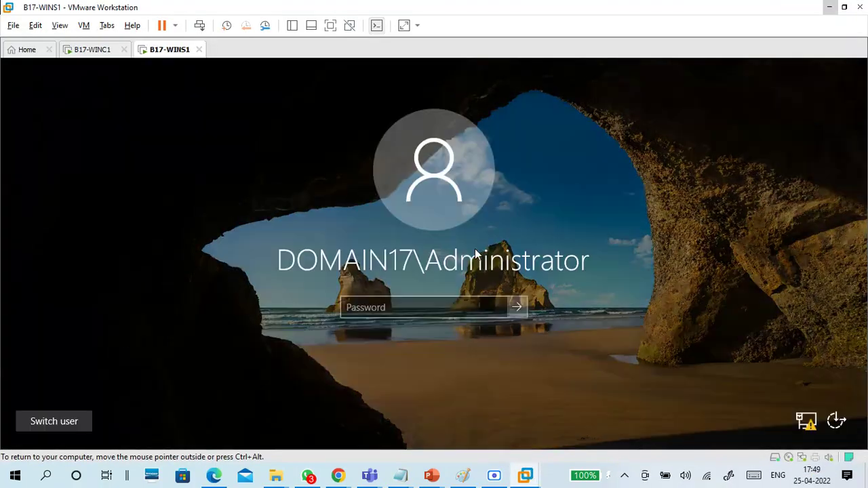
text(••••••••••)
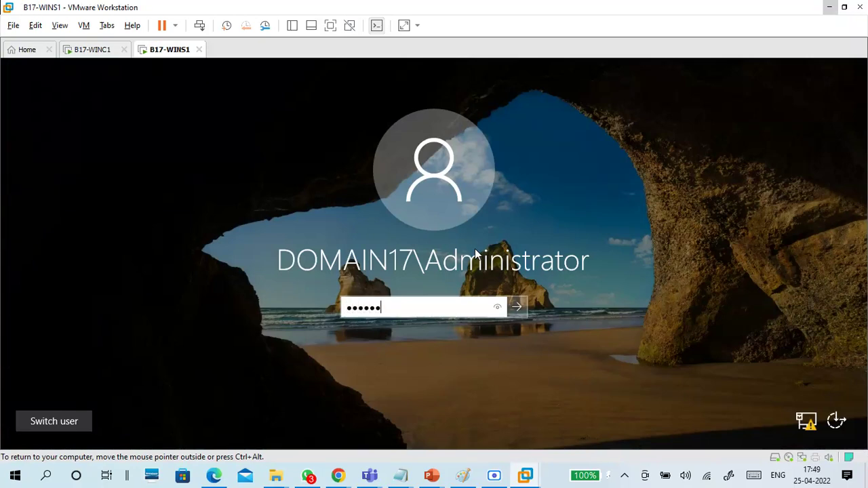
key(Return)
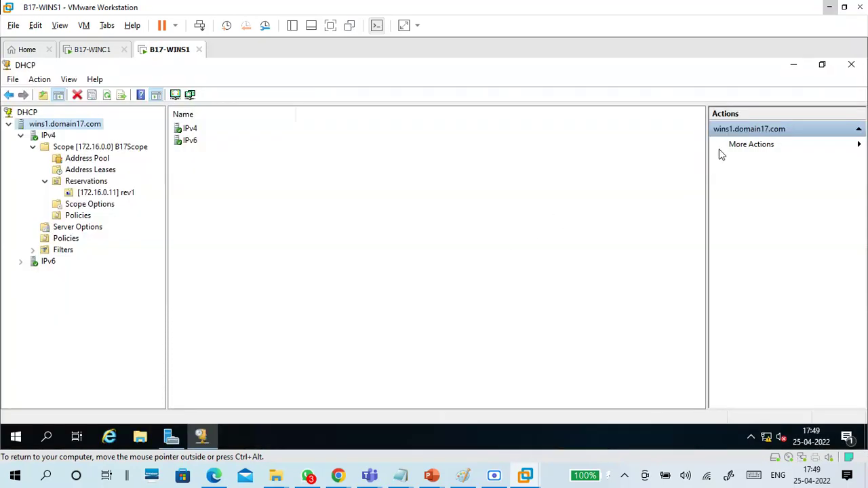
Step: Close the DHCP console and bring up Server Manager's Manage menu
click(852, 64)
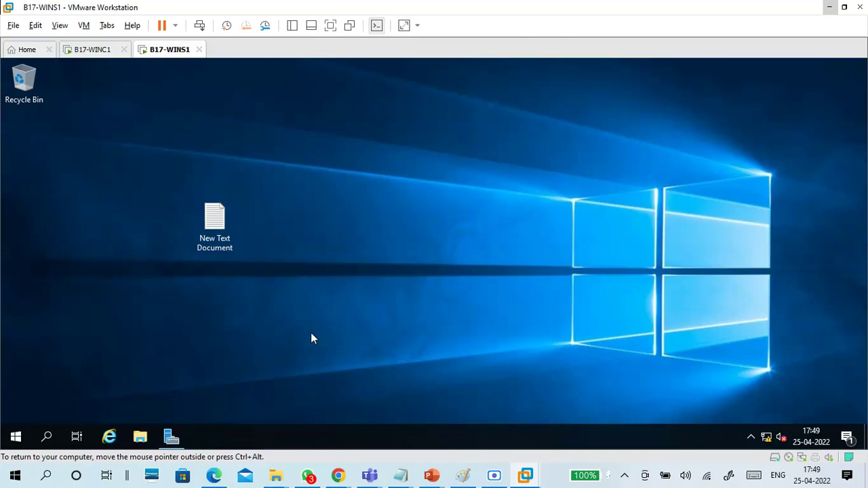
click(171, 437)
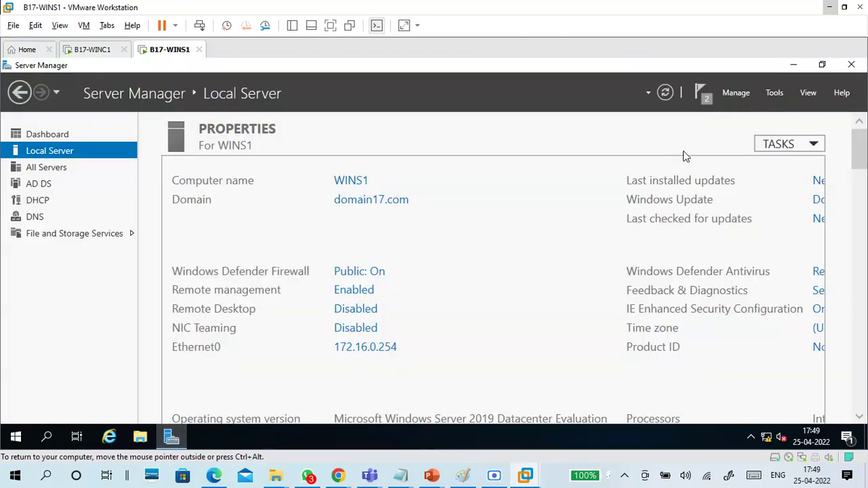
click(742, 93)
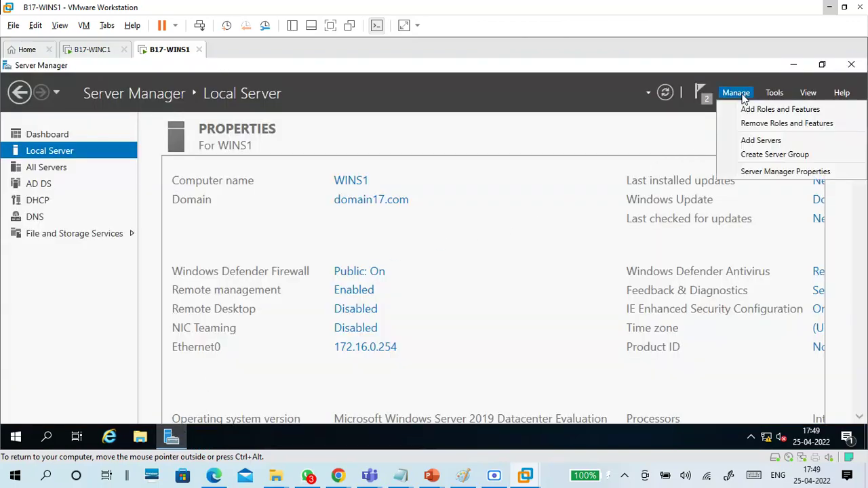
Step: Start Add Roles and Features as a role-based install on WINS1, reaching the roles list
click(747, 111)
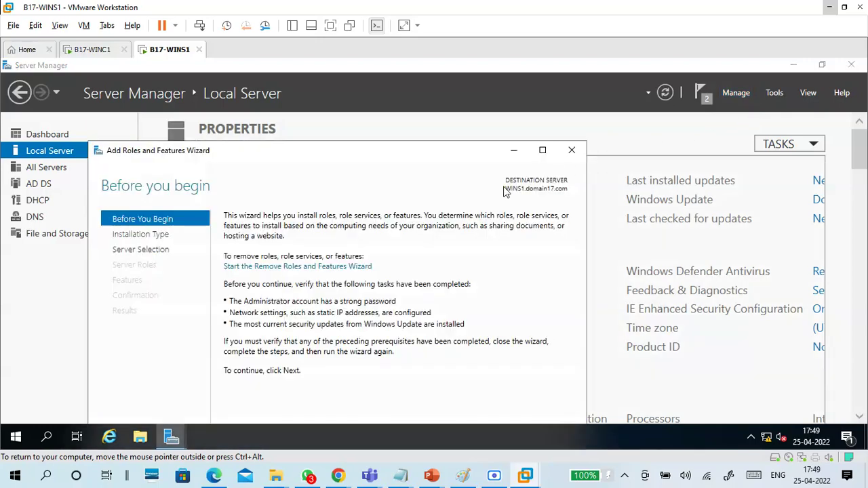
drag(466, 152, 509, 75)
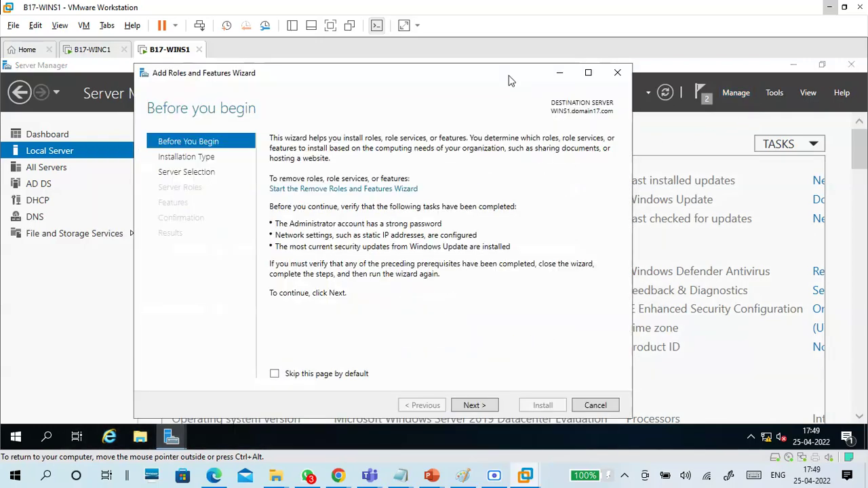
click(475, 406)
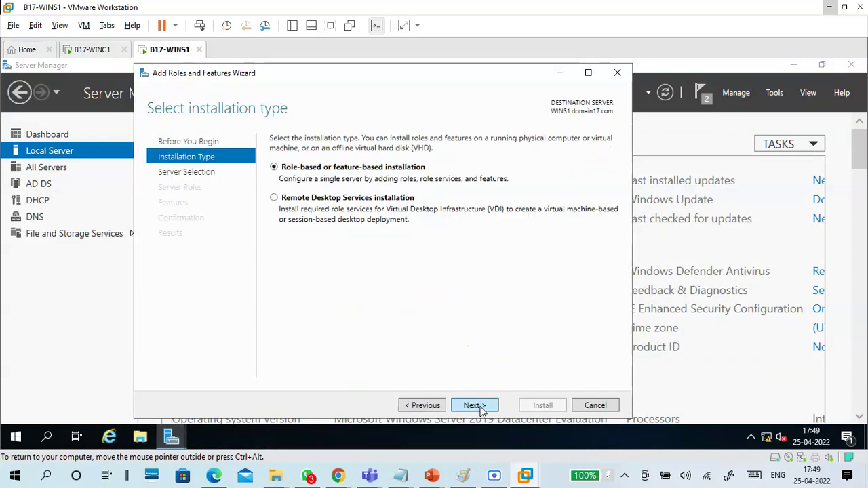
click(479, 407)
click(474, 407)
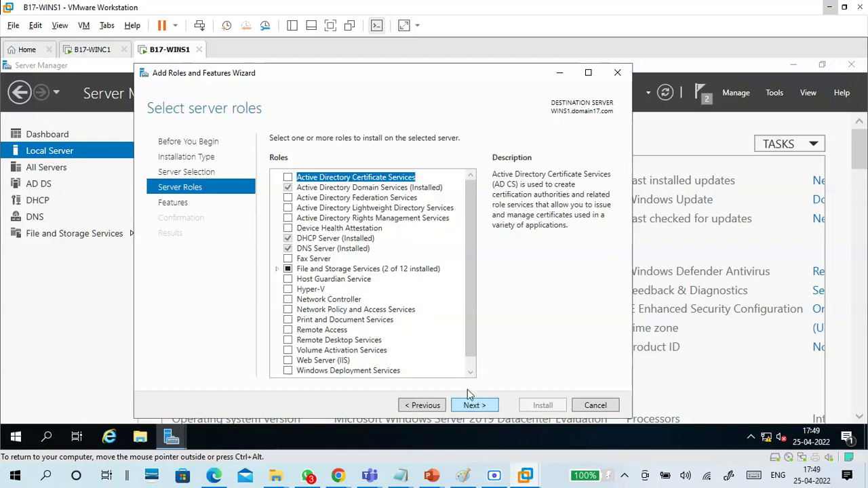
scroll(474, 283, down, 1)
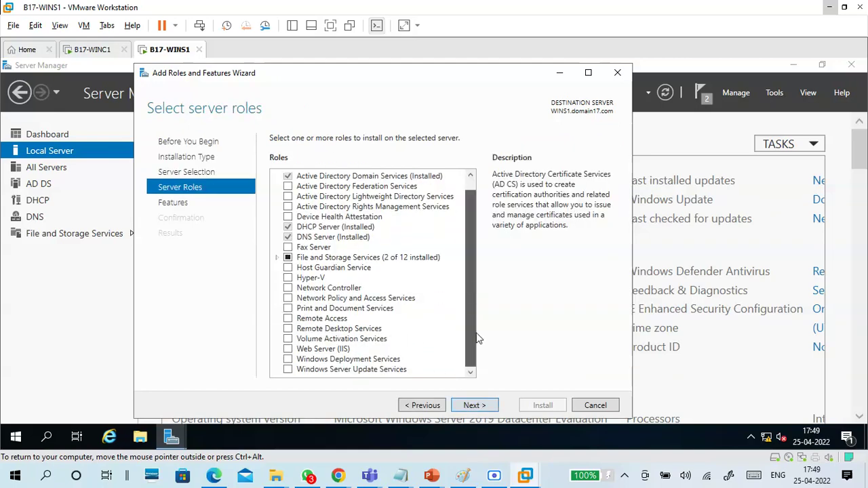
Step: Select Web Server (IIS) with management tools, keep defaults, and enable automatic restart
click(339, 348)
click(288, 348)
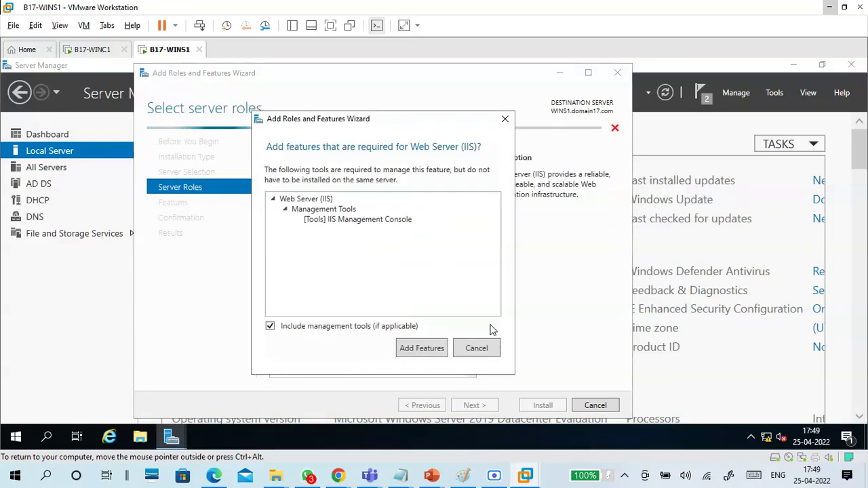
click(430, 351)
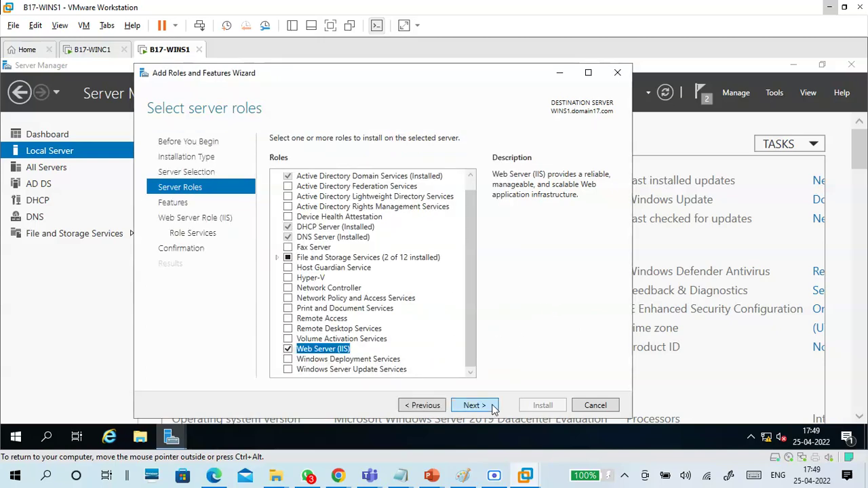
click(474, 406)
click(475, 405)
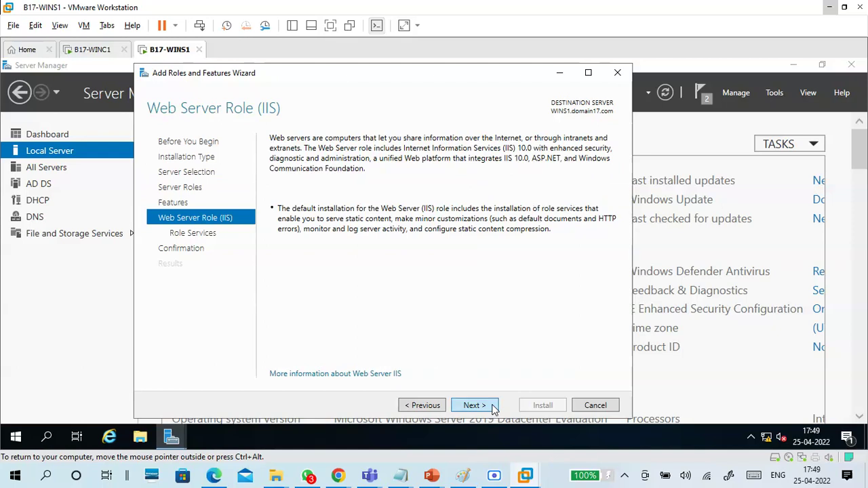
click(474, 406)
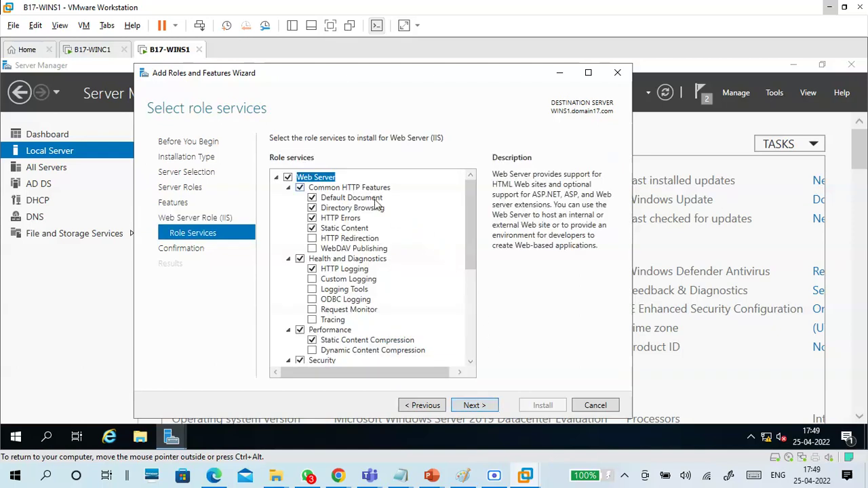
mouse_move(470, 238)
mouse_down()
mouse_move(464, 344)
mouse_move(479, 219)
mouse_move(461, 353)
mouse_up()
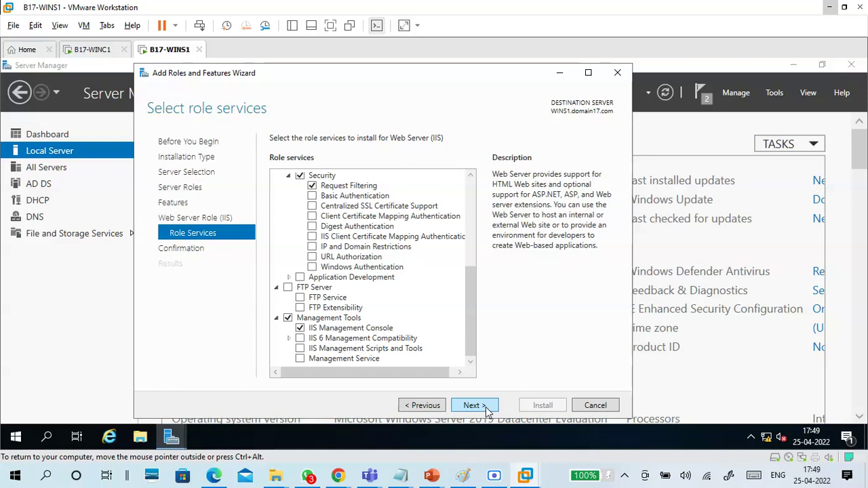
click(485, 407)
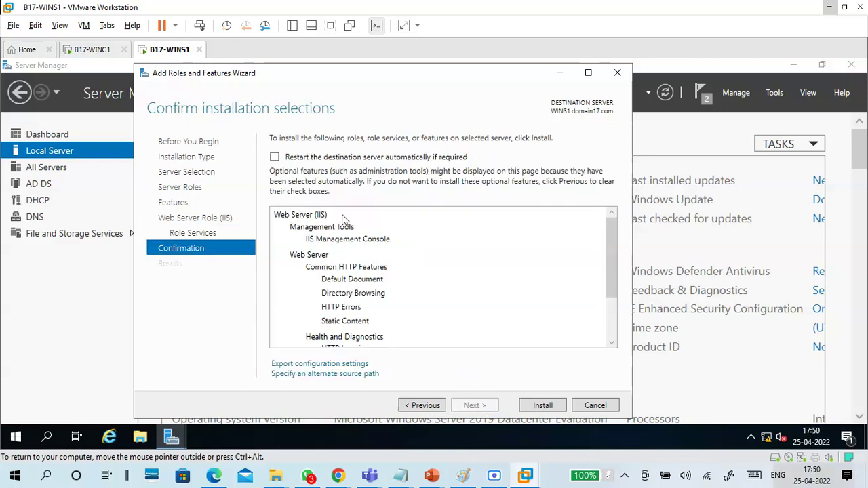
click(274, 156)
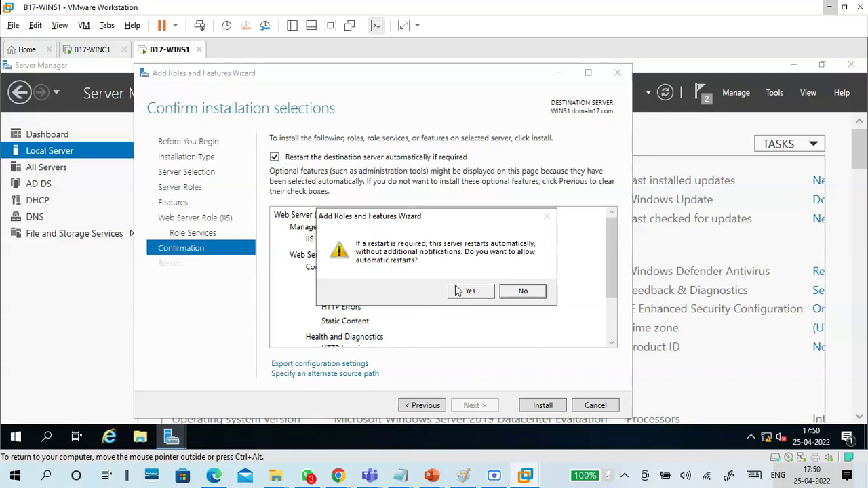
Step: Confirm automatic restarts and begin installing Web Server (IIS) on WINS1
click(468, 292)
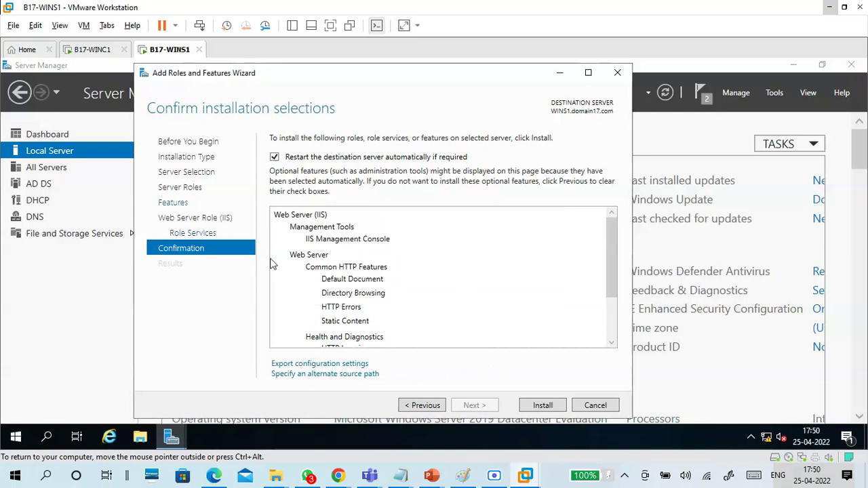
click(544, 406)
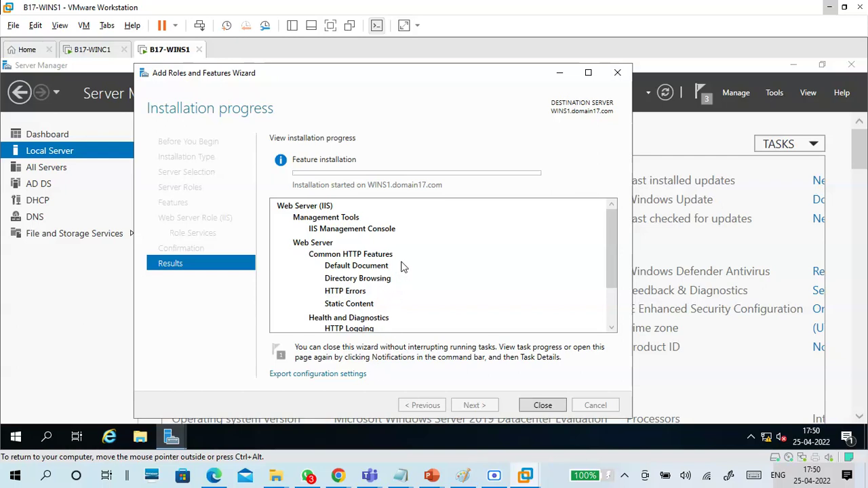
click(143, 437)
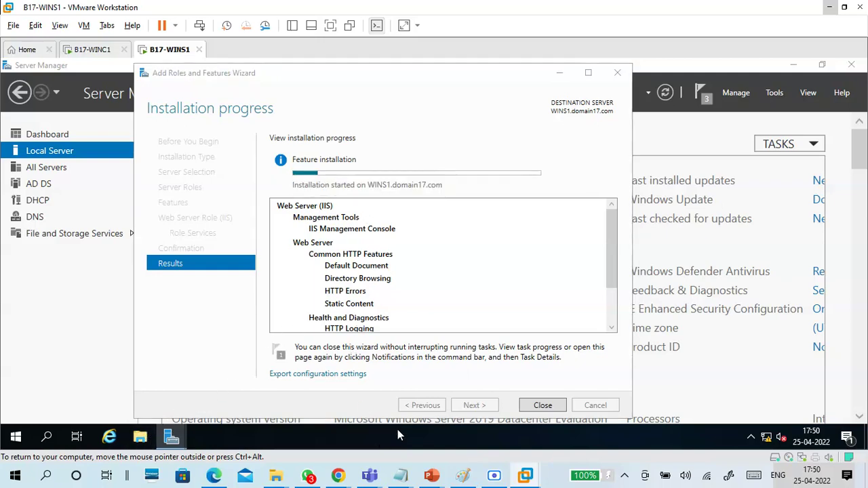
mouse_move(401, 475)
click(438, 438)
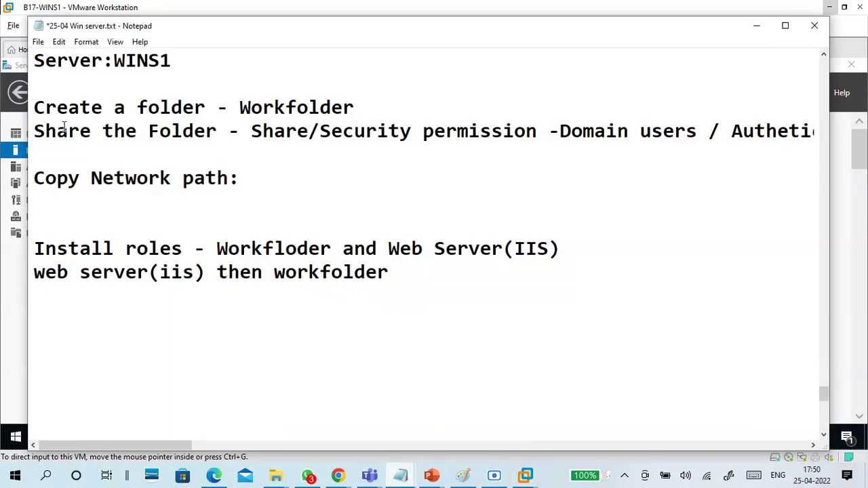
drag(332, 83, 387, 106)
click(381, 106)
drag(241, 109, 357, 96)
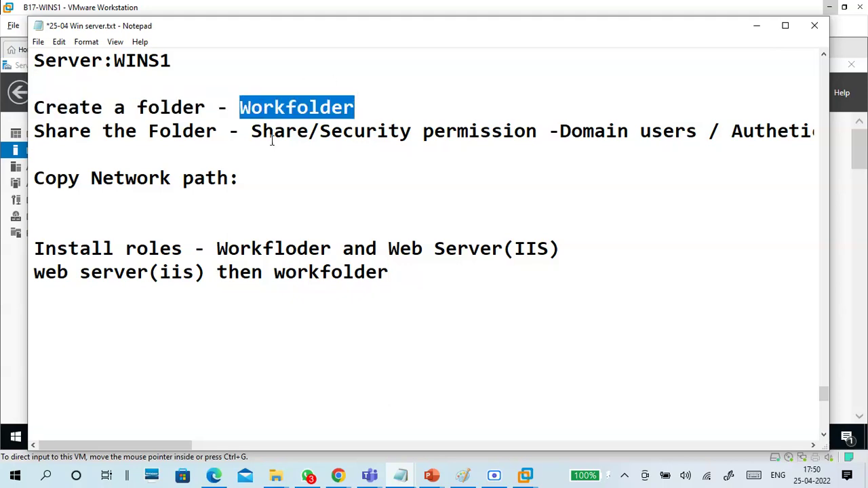
click(756, 27)
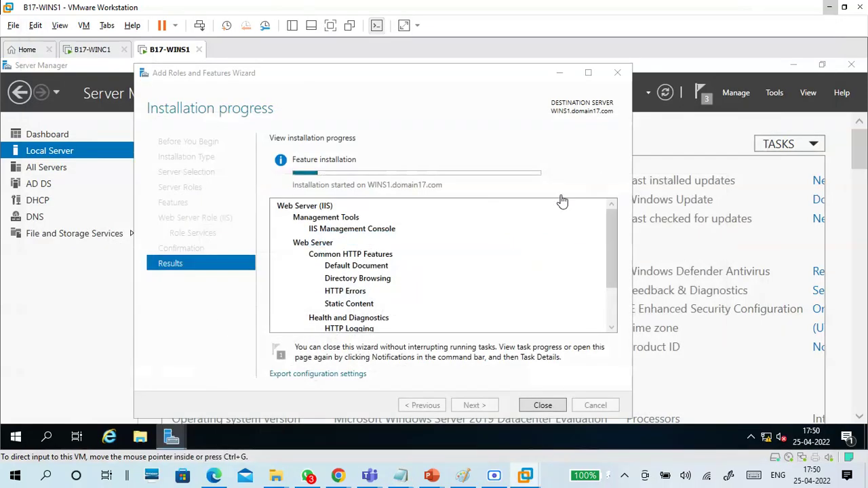
Step: Create a new folder named Workfolder on New Volume (E:) in File Explorer
click(140, 437)
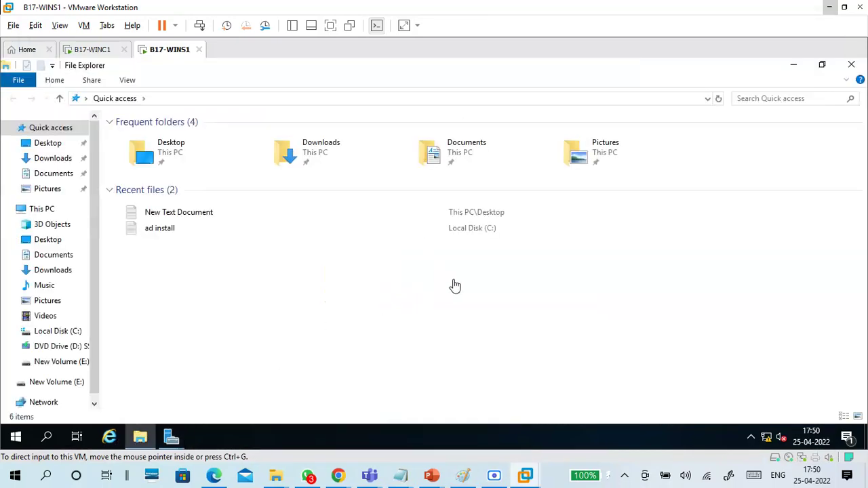
click(42, 209)
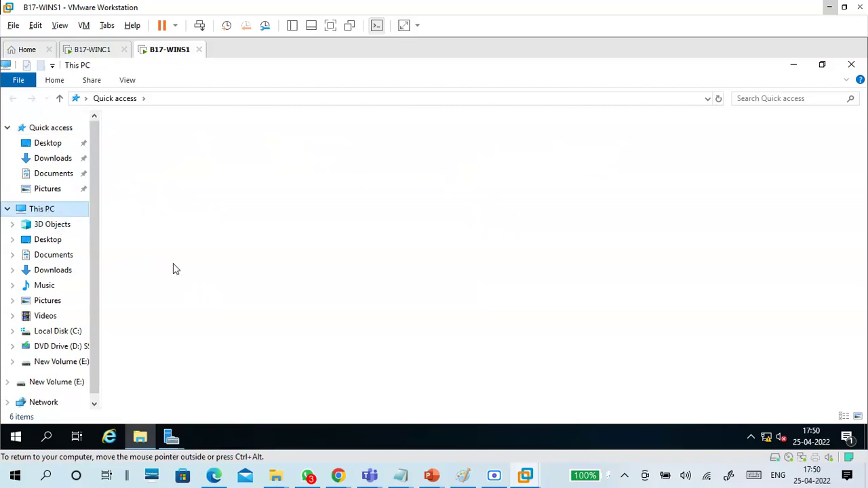
double_click(547, 235)
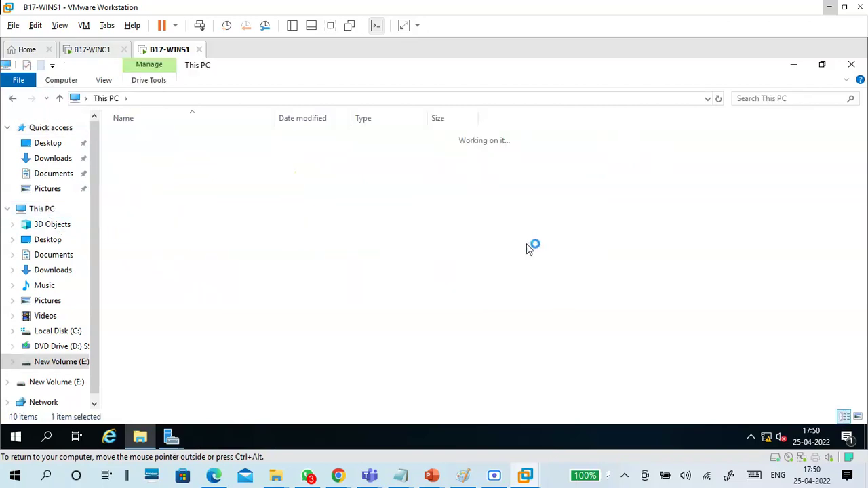
right_click(391, 282)
mouse_move(432, 372)
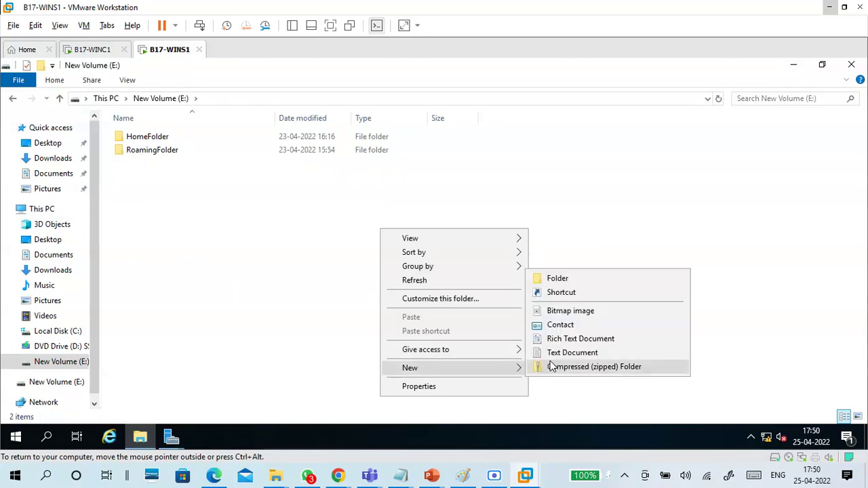
click(575, 281)
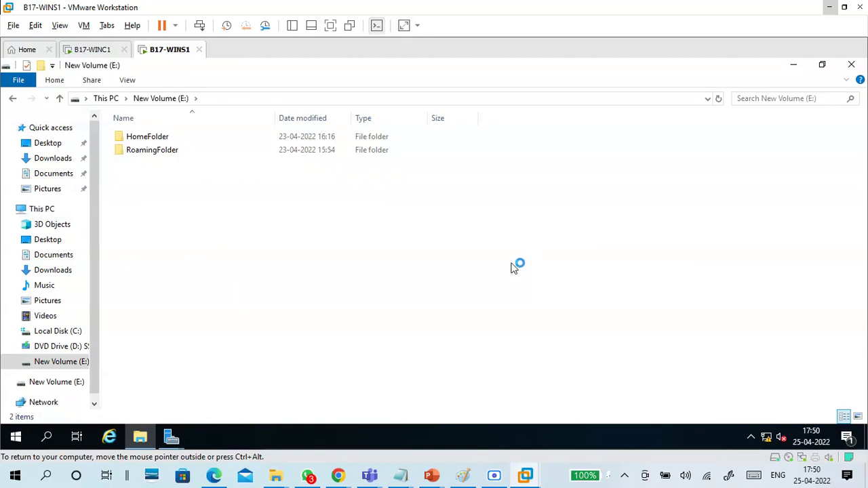
text(Wo)
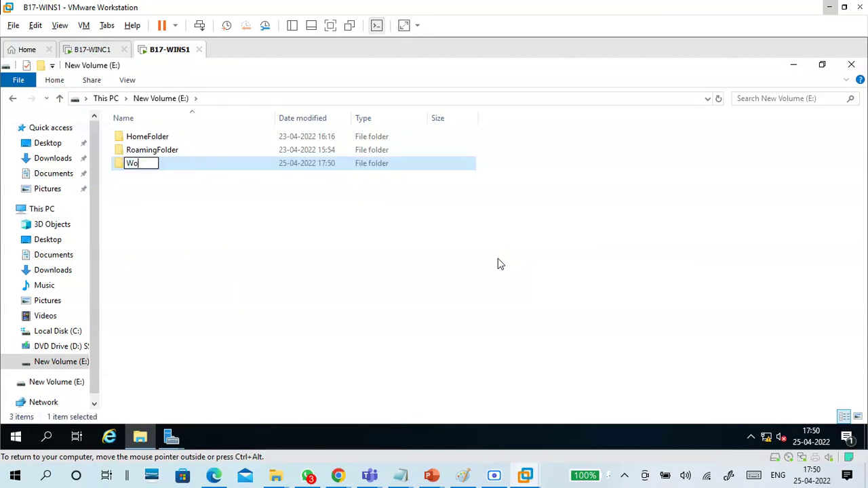
text(rkfolder)
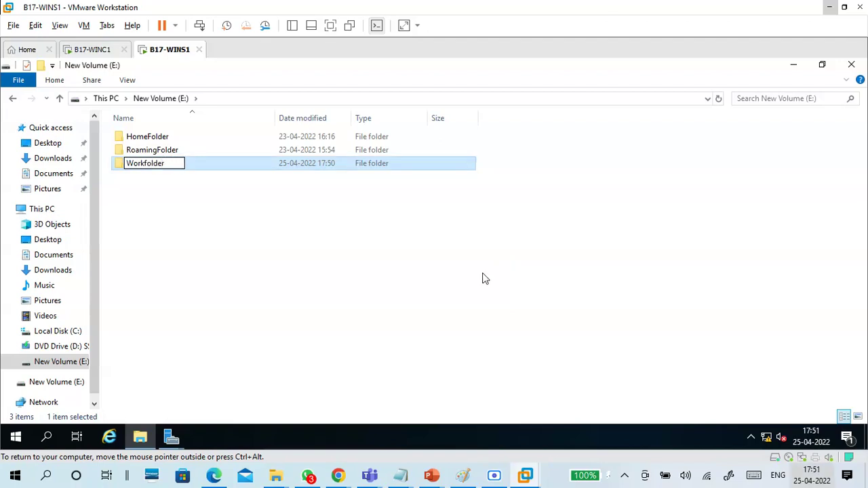
click(261, 213)
click(161, 167)
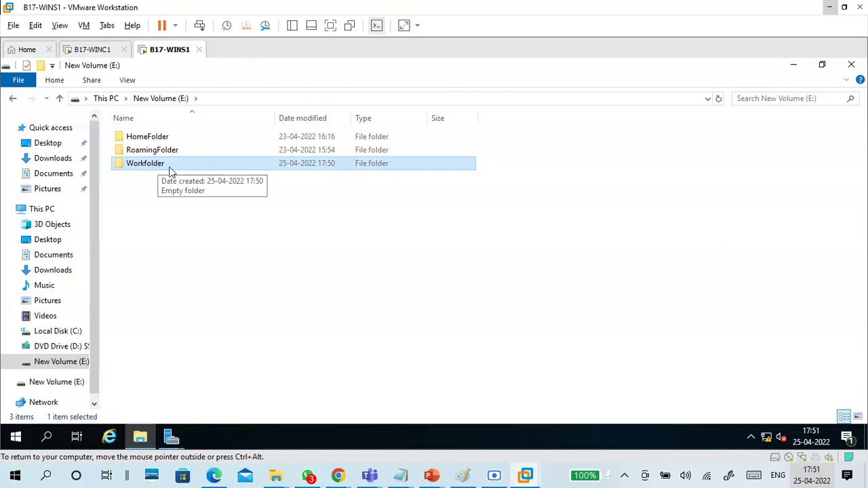
Step: Open Advanced Sharing for Workfolder from its Properties' Sharing tab
right_click(170, 170)
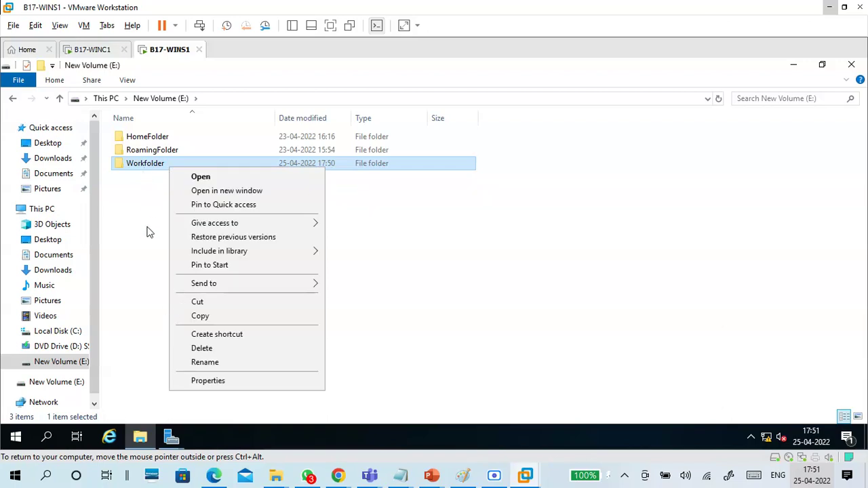
click(208, 388)
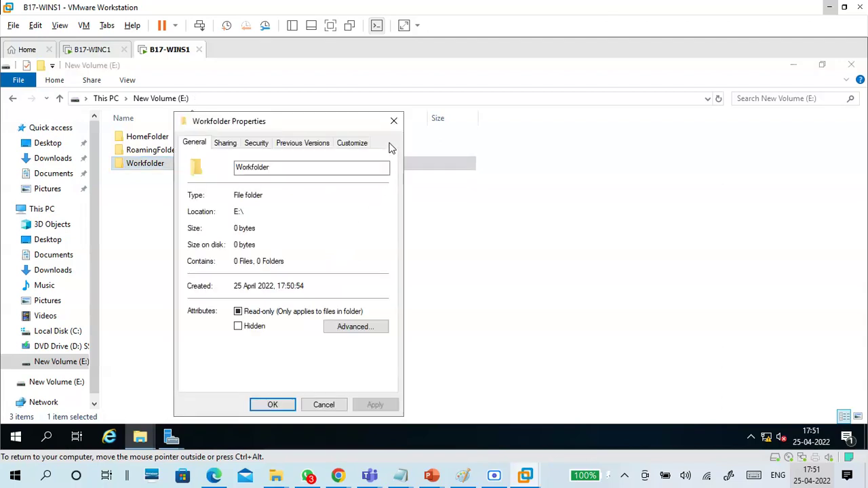
drag(322, 132, 461, 95)
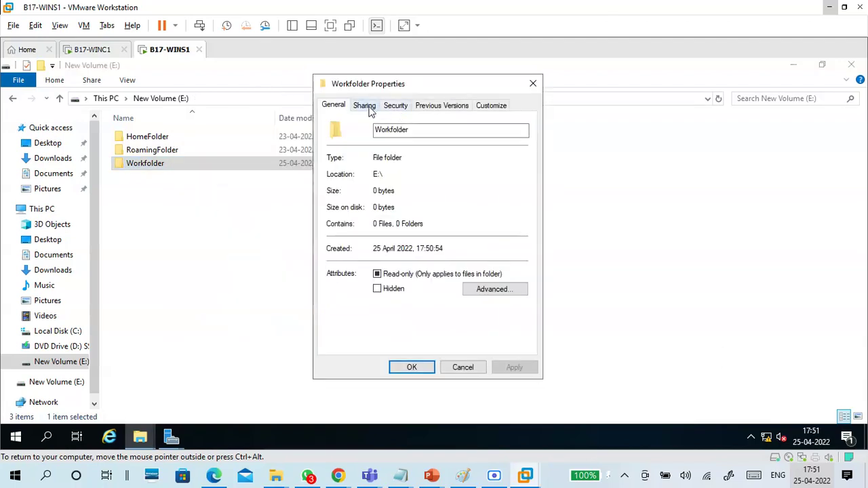
click(365, 107)
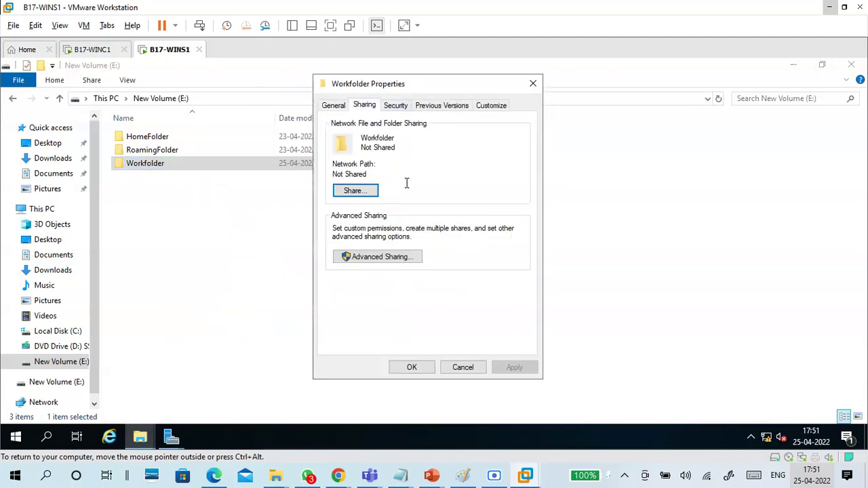
click(386, 258)
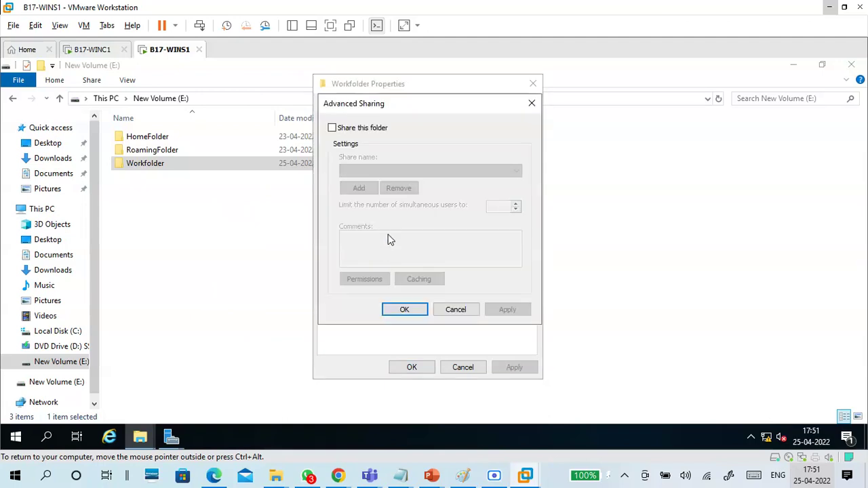
Step: Turn on sharing for Workfolder, remove Everyone, and look up Authenticated Users
click(355, 132)
click(375, 278)
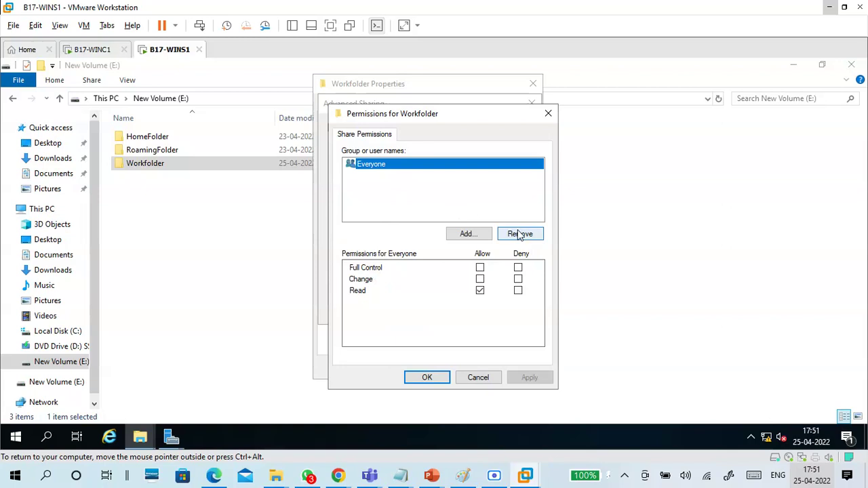
click(519, 233)
click(468, 233)
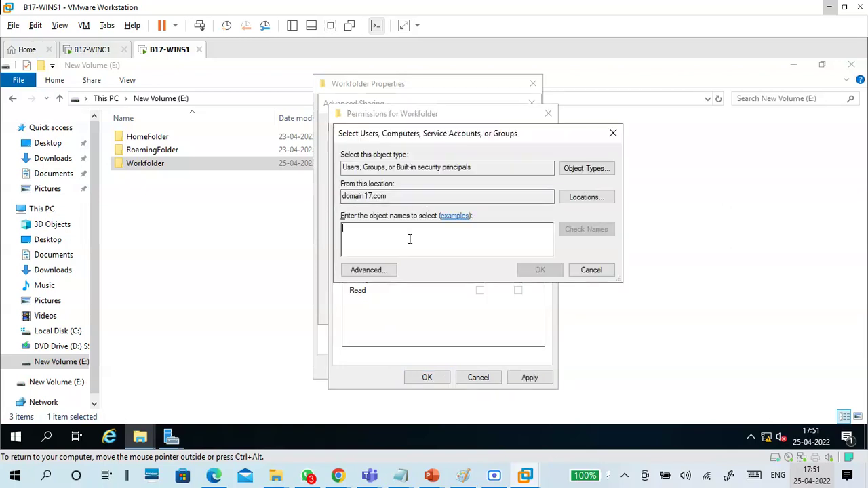
text(dom)
key(BackSpace)
text(au)
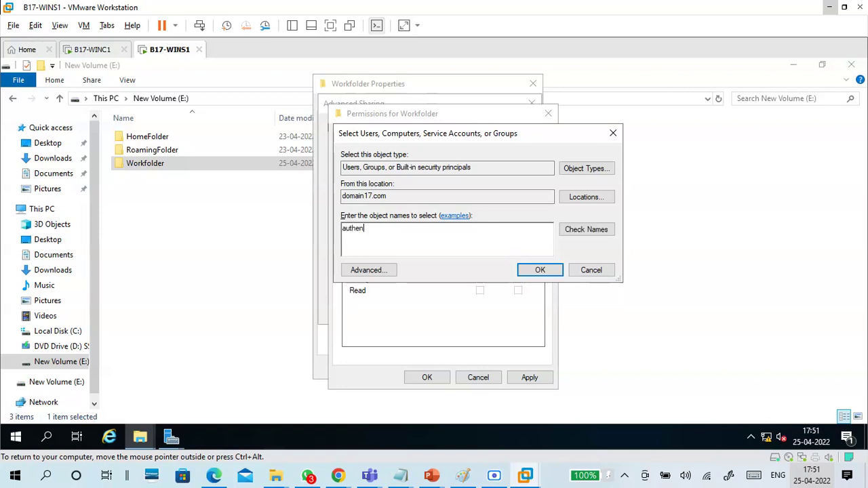
text(then)
click(570, 229)
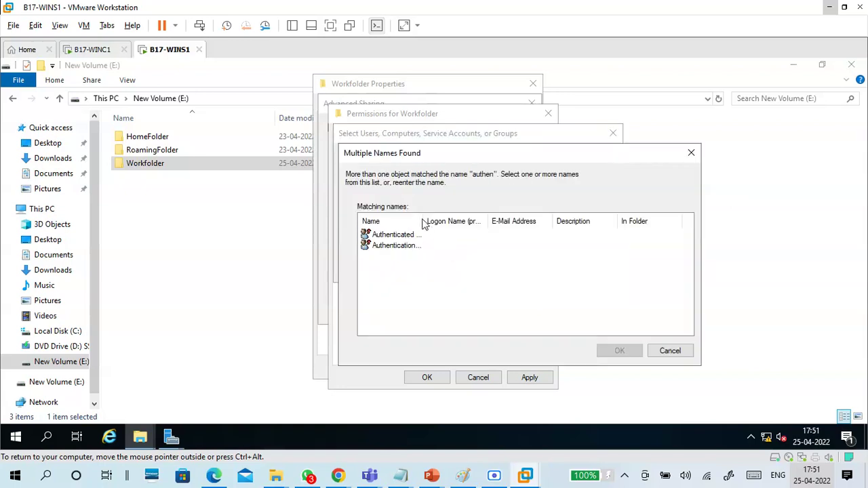
click(434, 235)
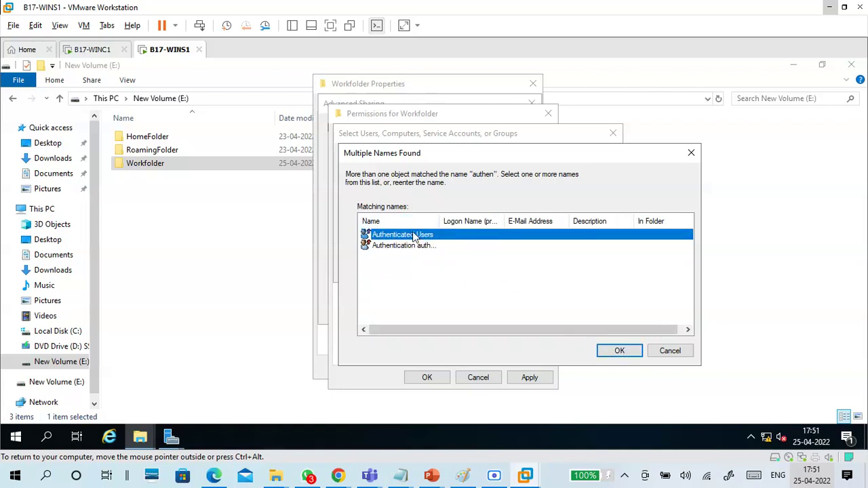
click(612, 353)
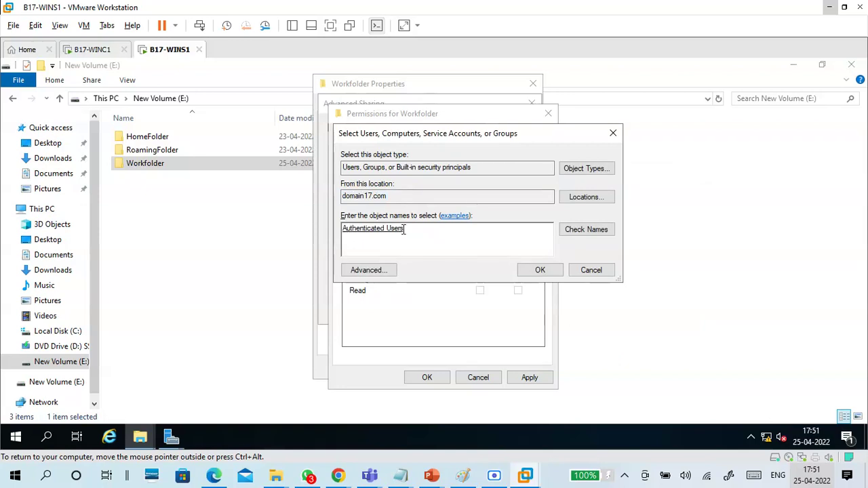
Step: Grant Authenticated Users Full Control on the share and apply all sharing settings
drag(341, 228, 384, 248)
click(528, 268)
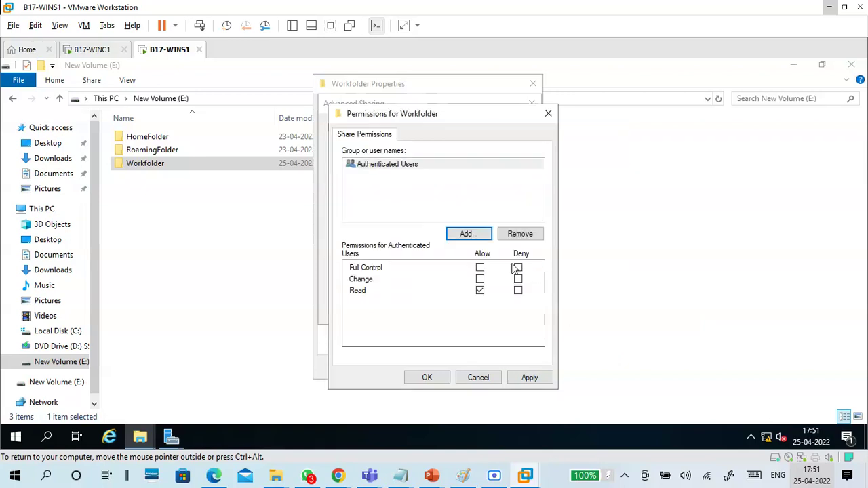
click(480, 268)
click(528, 381)
click(444, 378)
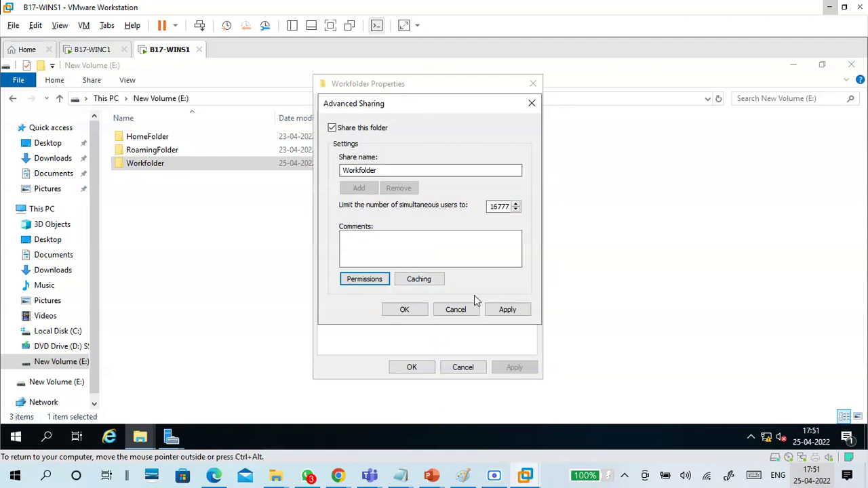
click(508, 310)
click(405, 311)
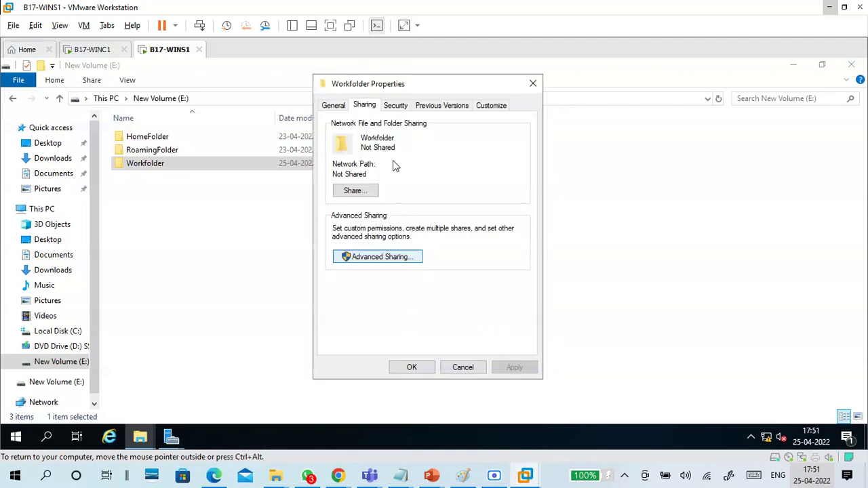
click(395, 107)
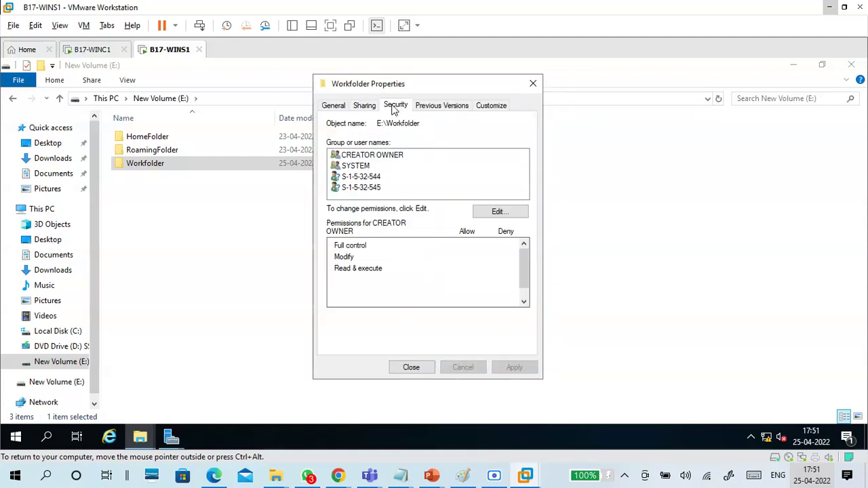
Step: Add Authenticated Users to Workfolder's security list and allow them Full control
click(494, 213)
click(423, 258)
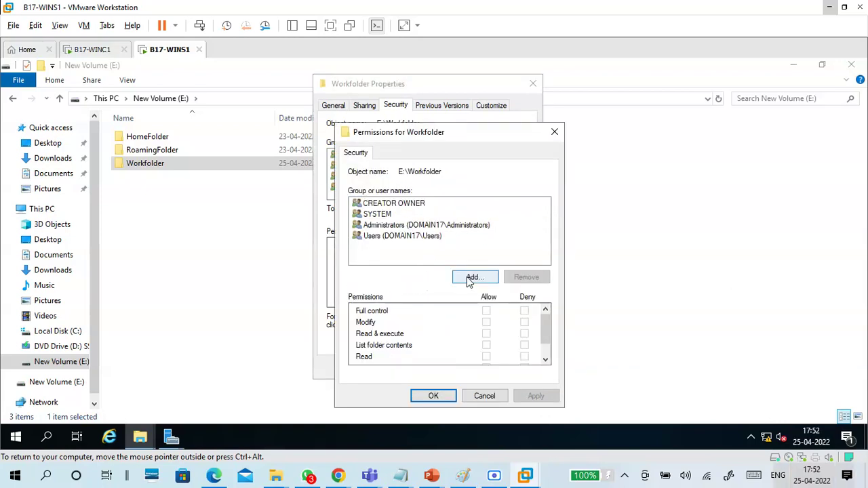
click(475, 278)
text(authen)
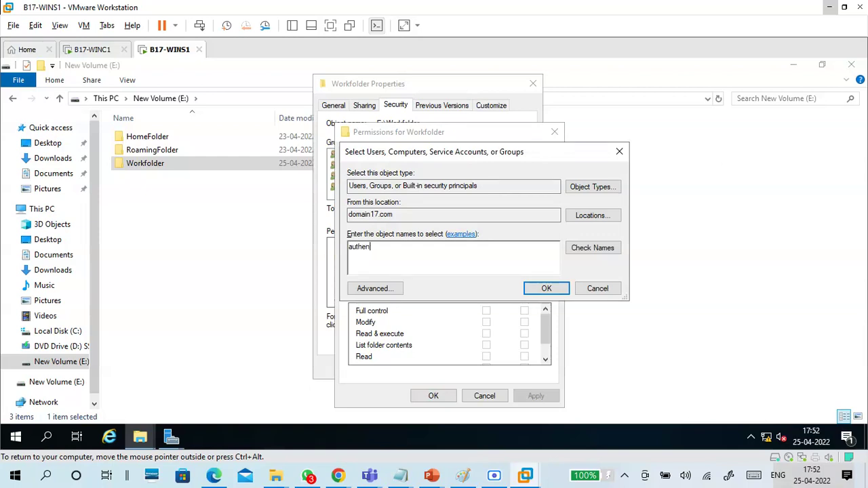
click(574, 248)
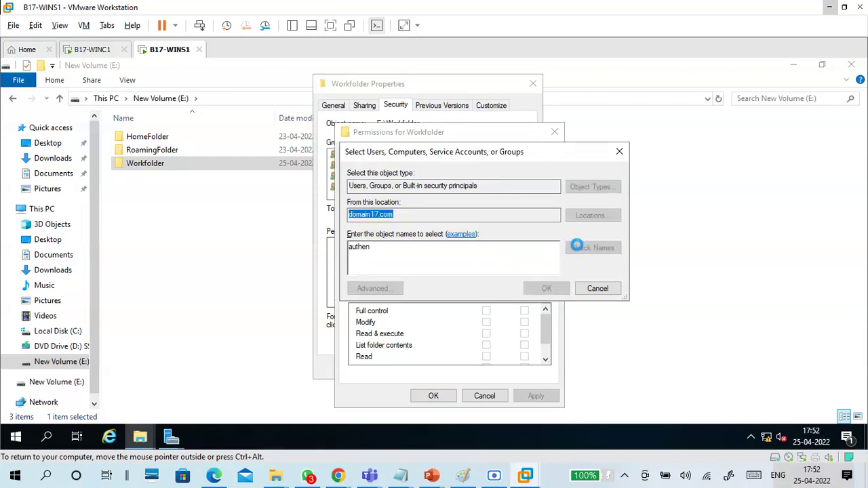
drag(431, 239, 466, 239)
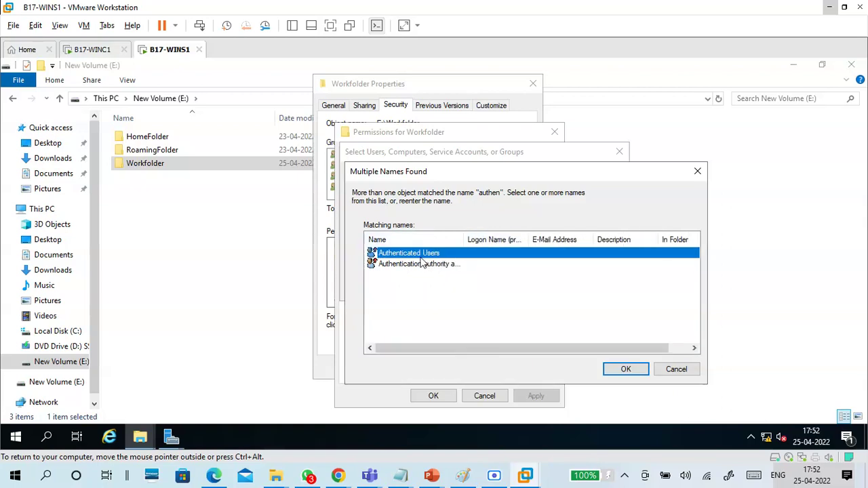
click(608, 370)
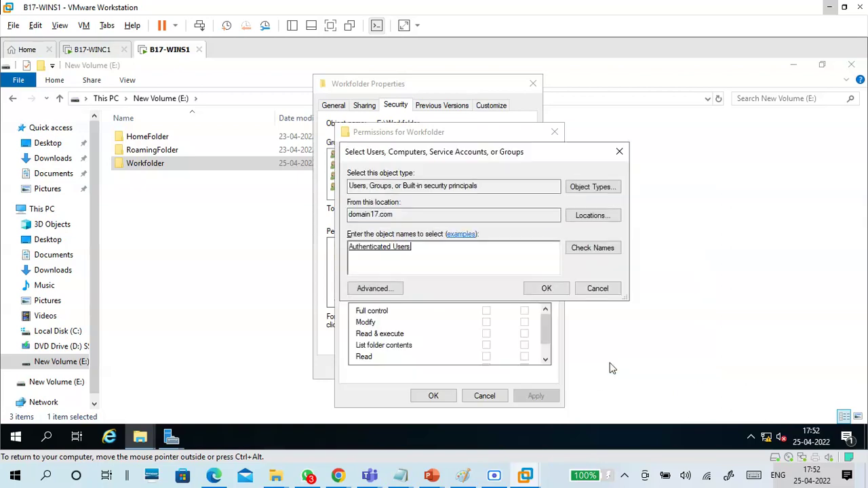
click(531, 292)
click(401, 237)
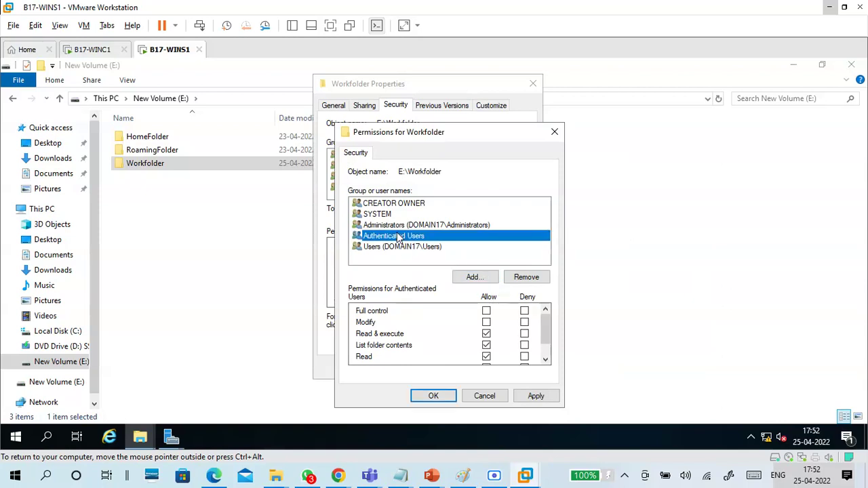
click(487, 312)
click(536, 399)
click(433, 396)
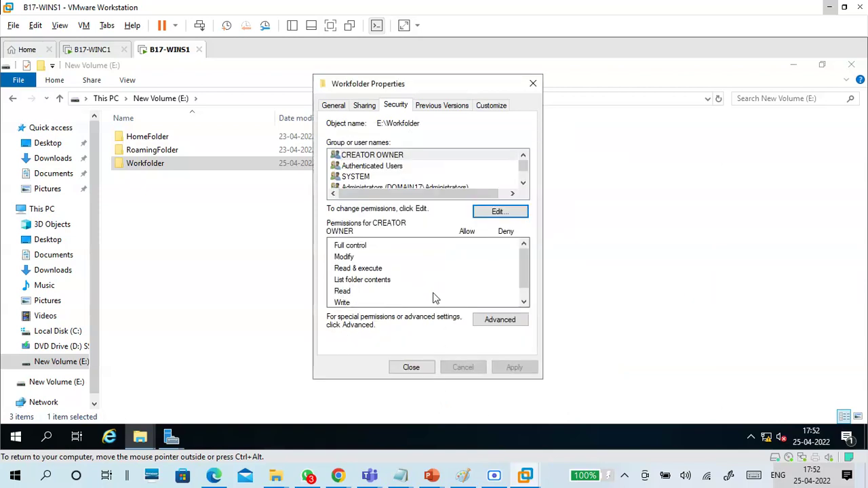
Step: Review the permissions, check the \\WINS1\Workfolder network path on Sharing, and close the properties
click(401, 168)
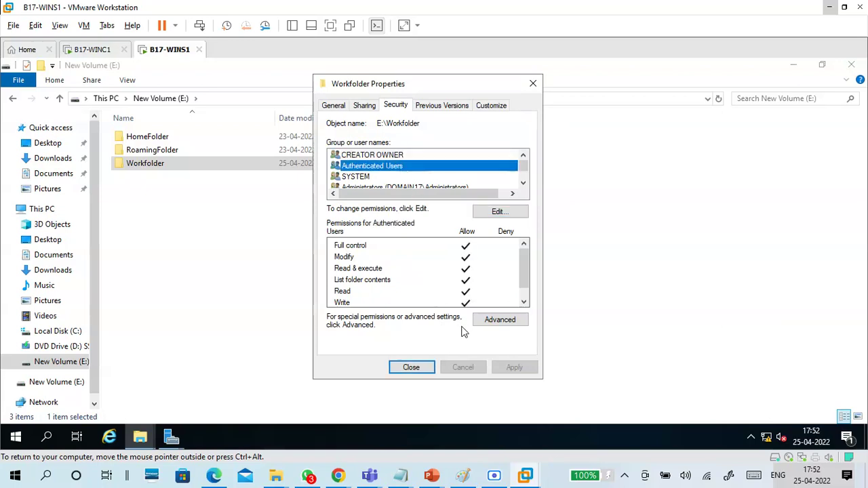
click(363, 106)
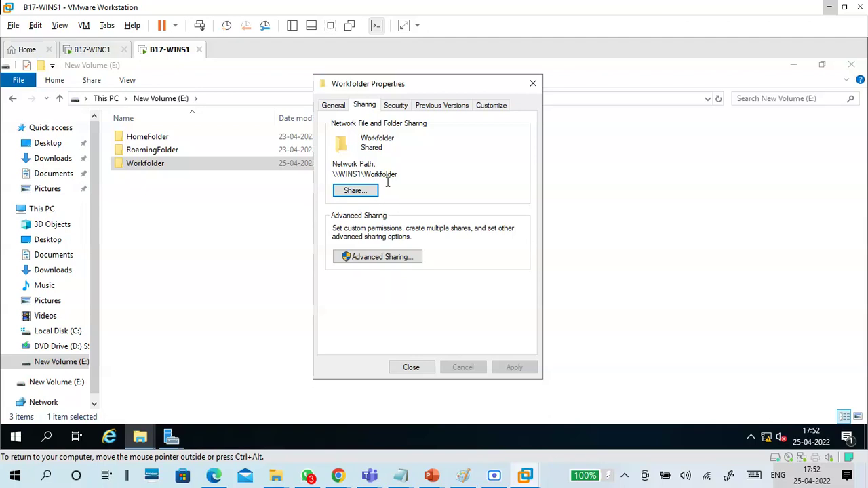
drag(397, 174, 331, 175)
key(ctrl+c)
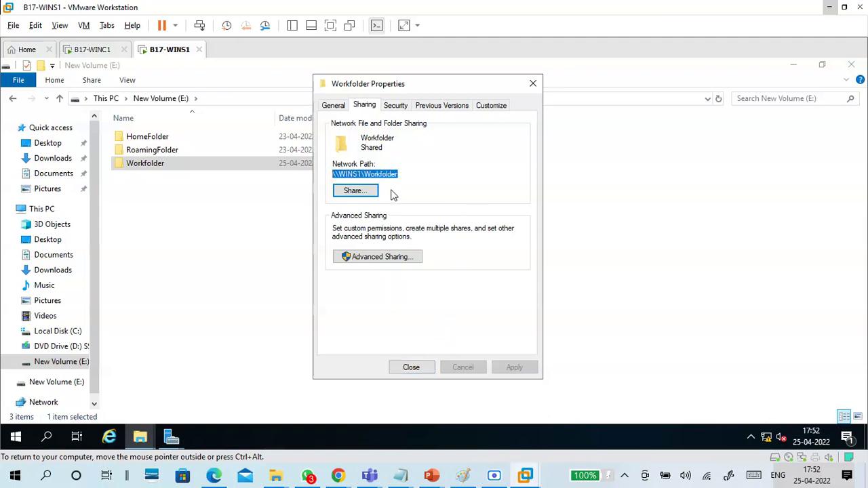
click(411, 367)
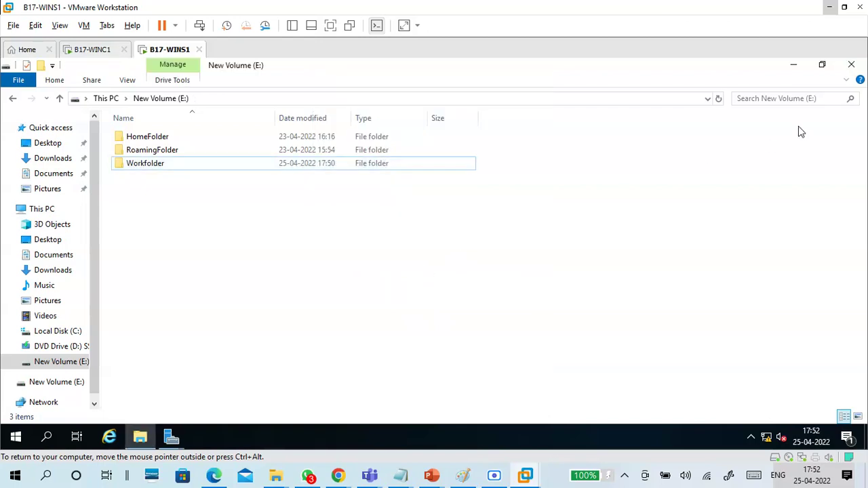
Step: Paste \\WINS1\Workfolder on a new line of the VM's New Text Document and save it
click(793, 65)
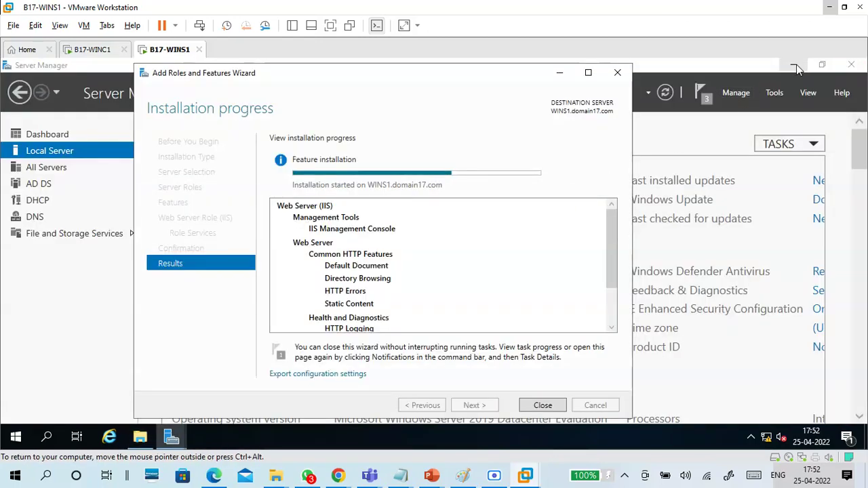
click(560, 72)
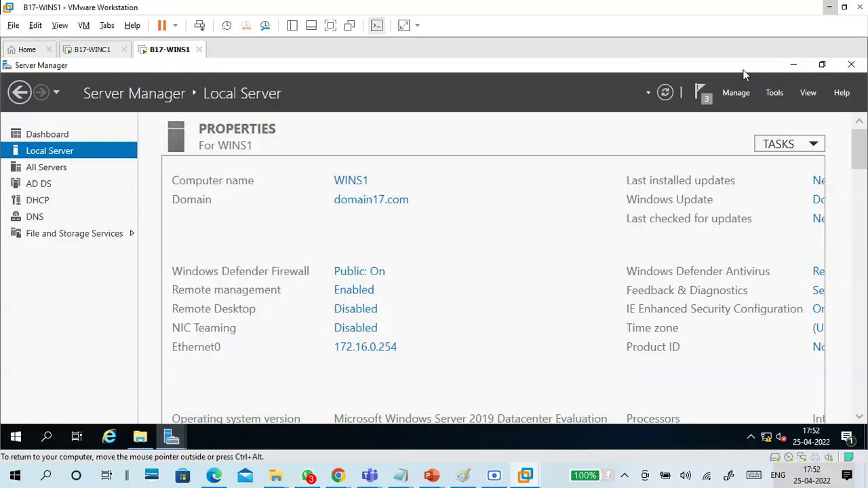
click(793, 65)
double_click(234, 212)
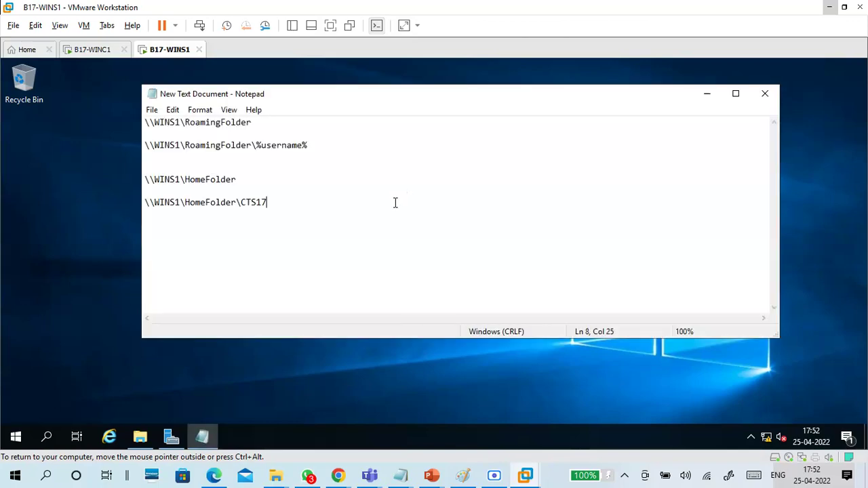
key(Return)
key(Return)
key(ctrl+v)
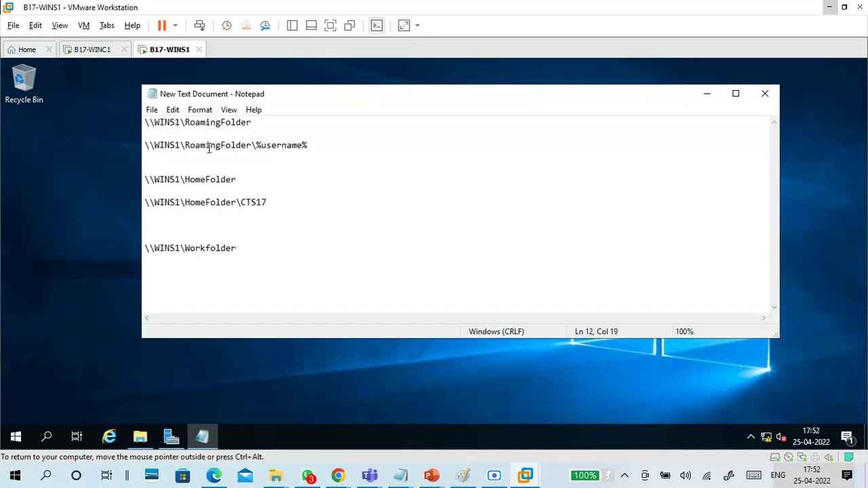
click(152, 110)
click(171, 153)
Step: Check the pasted path line, then return to the running IIS installation progress
drag(265, 251, 153, 237)
click(250, 259)
drag(249, 252, 127, 252)
click(242, 297)
click(173, 436)
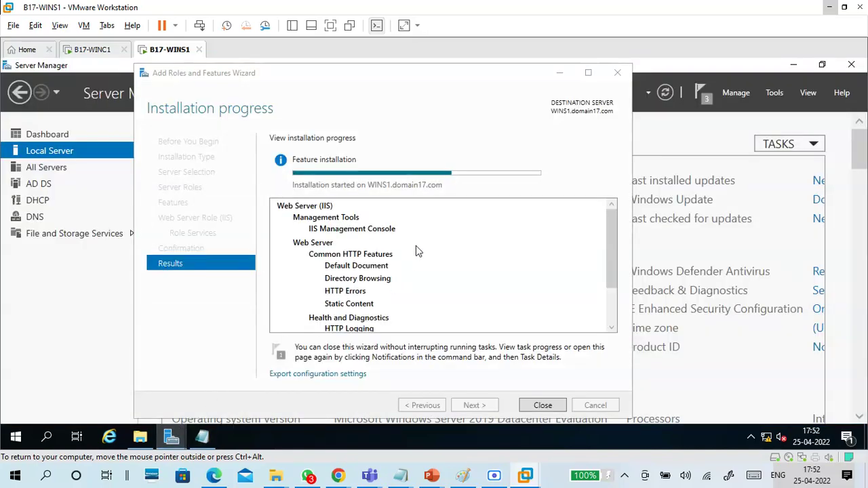
Step: Add the note 'file and storage -file and ... - Workfolder' below the host notes, then minimize Notepad
click(401, 477)
click(148, 272)
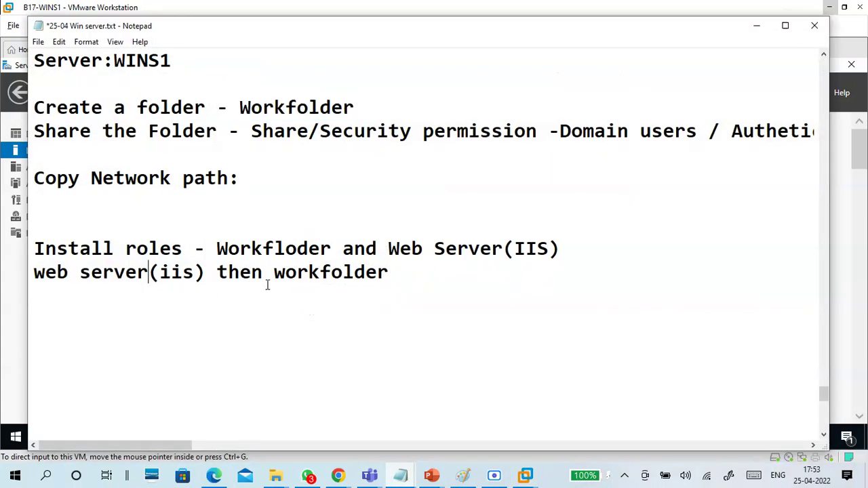
drag(403, 270, 264, 272)
click(291, 296)
click(401, 270)
click(361, 293)
key(Return)
key(Return)
text(file)
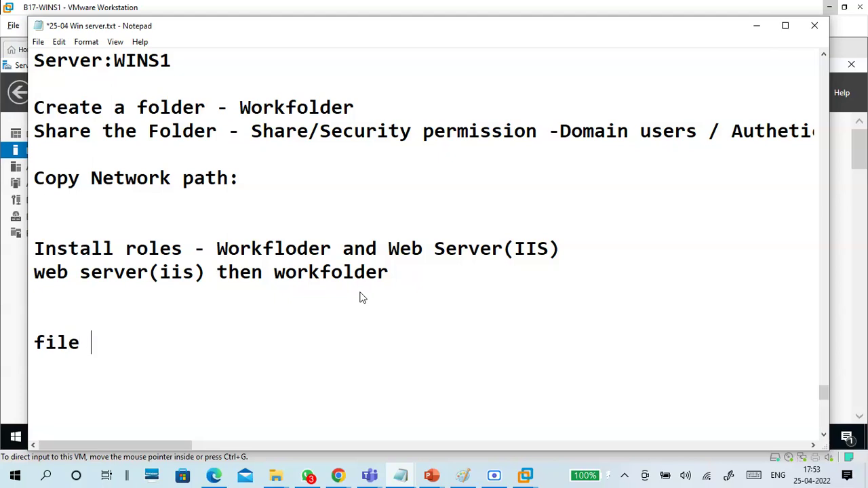
text( and stora)
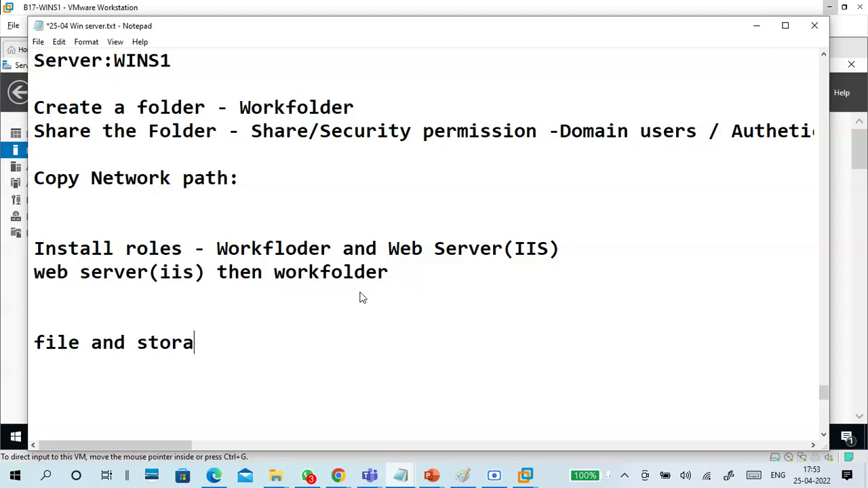
text(ge -fi)
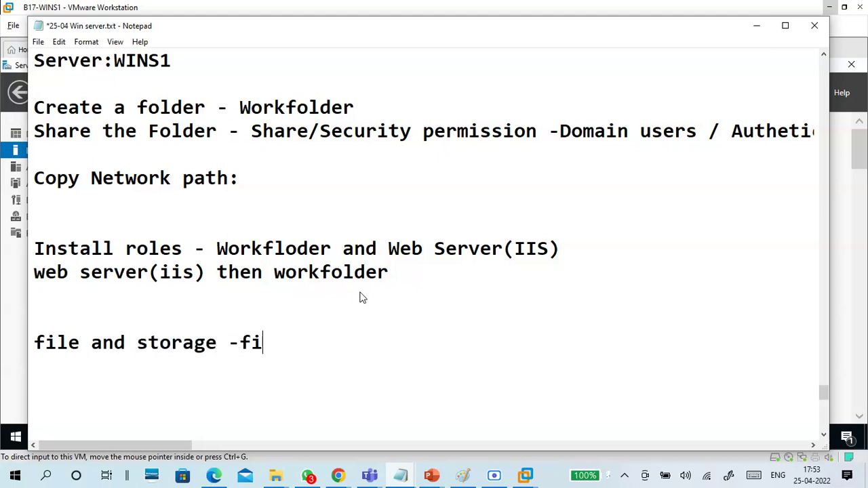
text(le and ... - Wo)
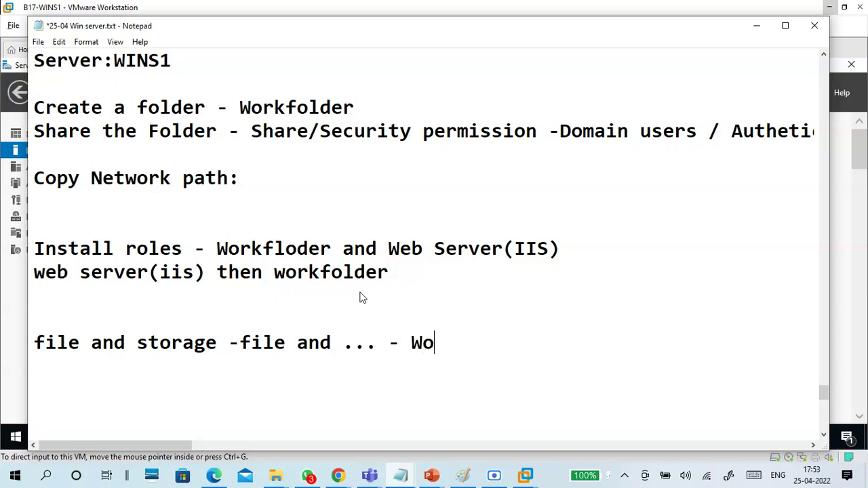
text(rkfolder)
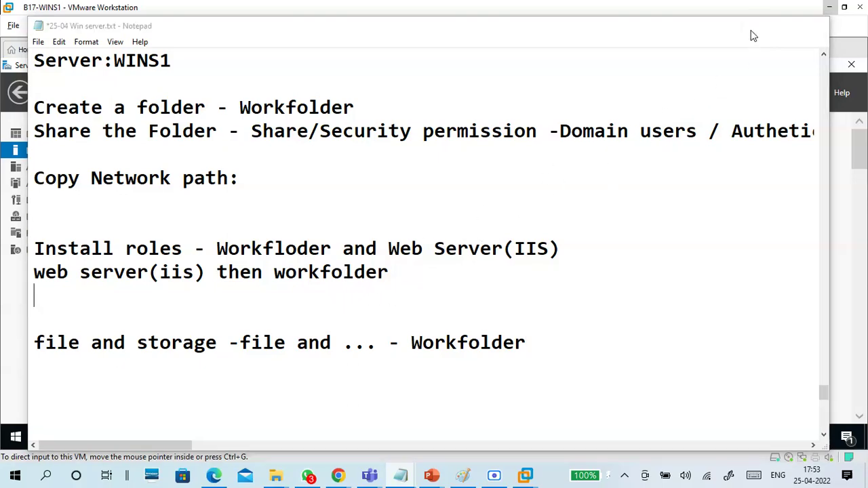
click(752, 31)
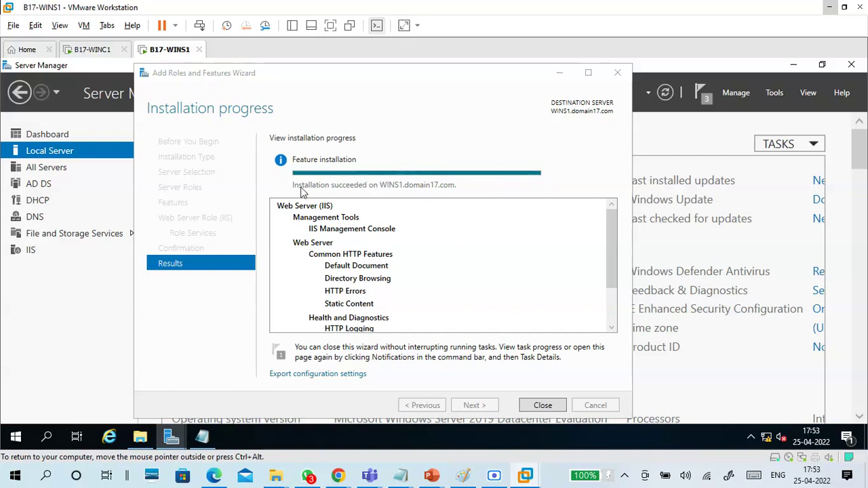
Step: Close the finished wizard and start Add Roles and Features, keeping default type and WINS1 server
click(542, 407)
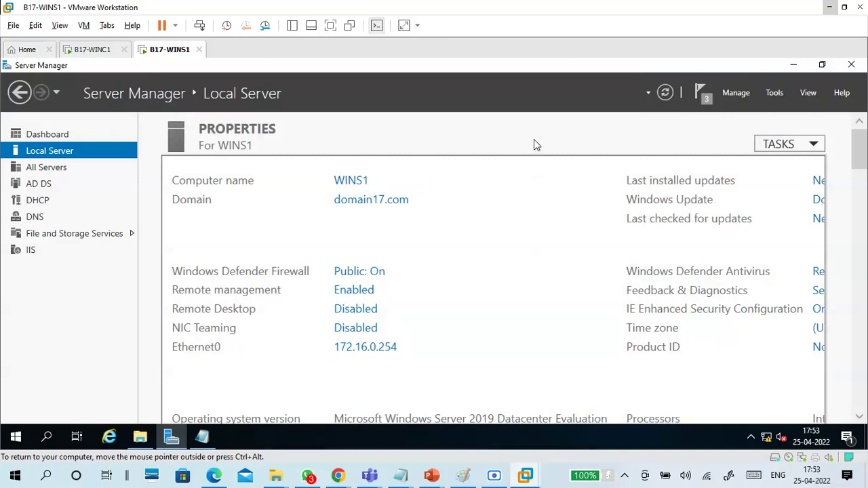
click(739, 95)
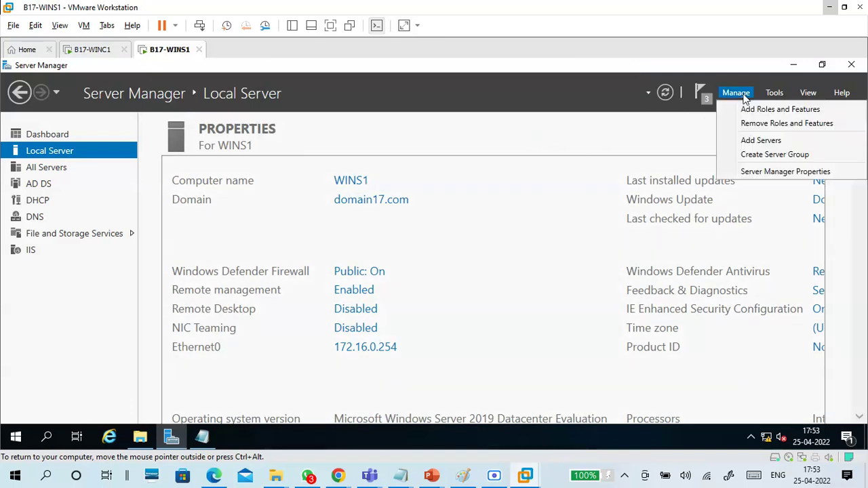
click(747, 110)
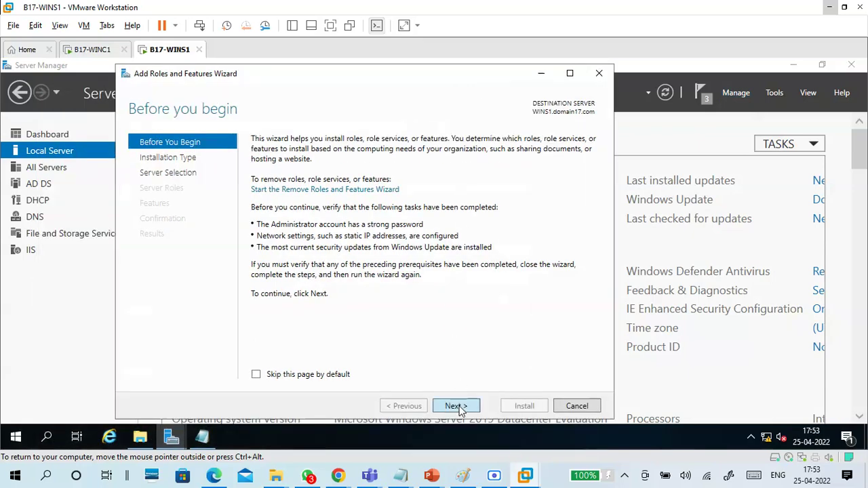
click(456, 406)
click(456, 405)
click(455, 406)
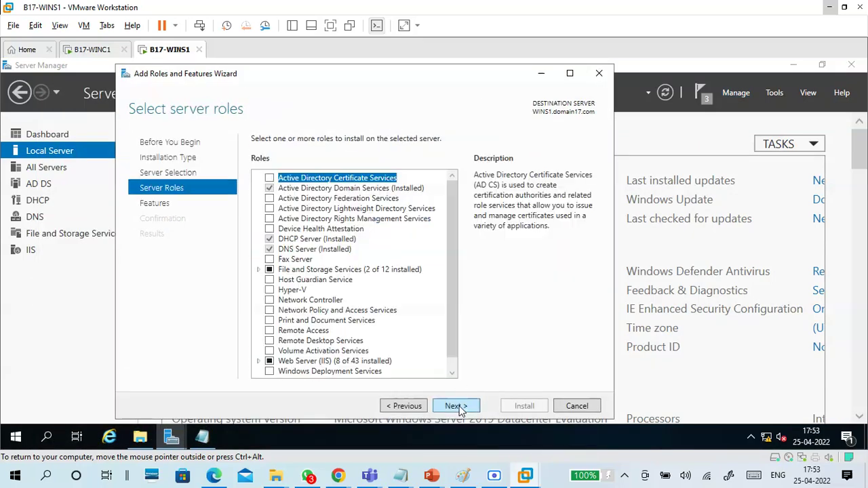
drag(450, 302, 455, 330)
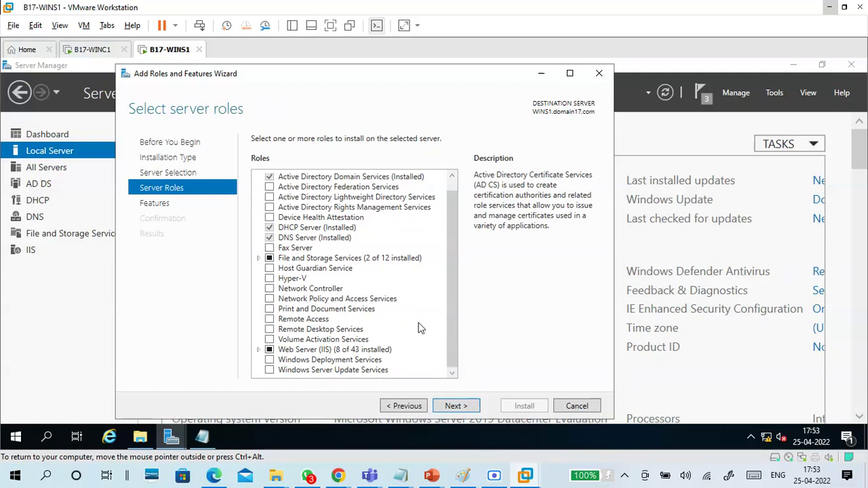
Step: Select File and Storage > File and iSCSI Services > Work Folders, adding IIS Hostable Web Core
click(259, 259)
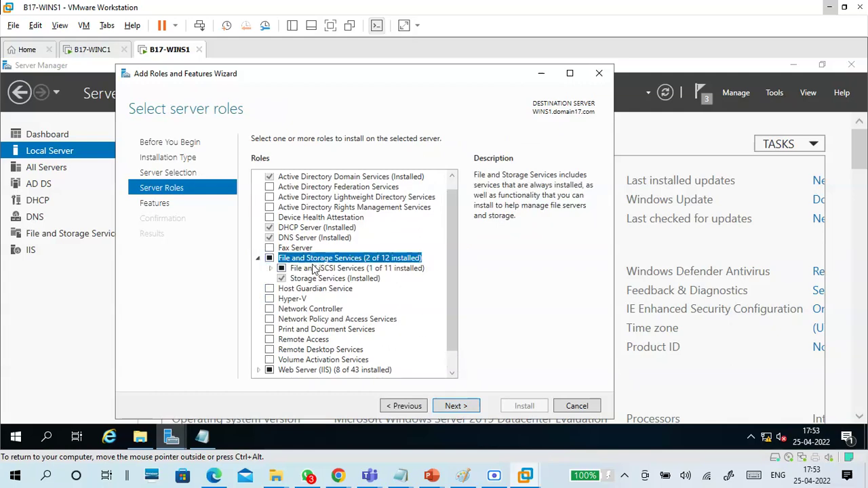
double_click(312, 269)
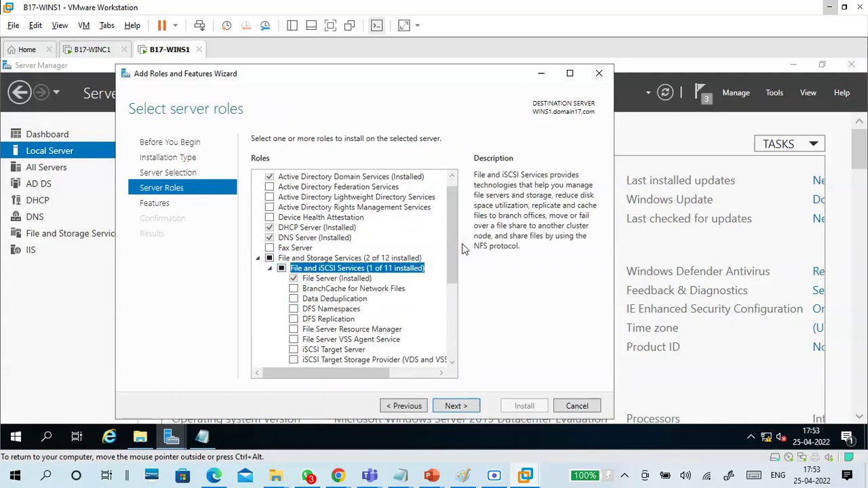
drag(453, 234, 451, 273)
click(338, 312)
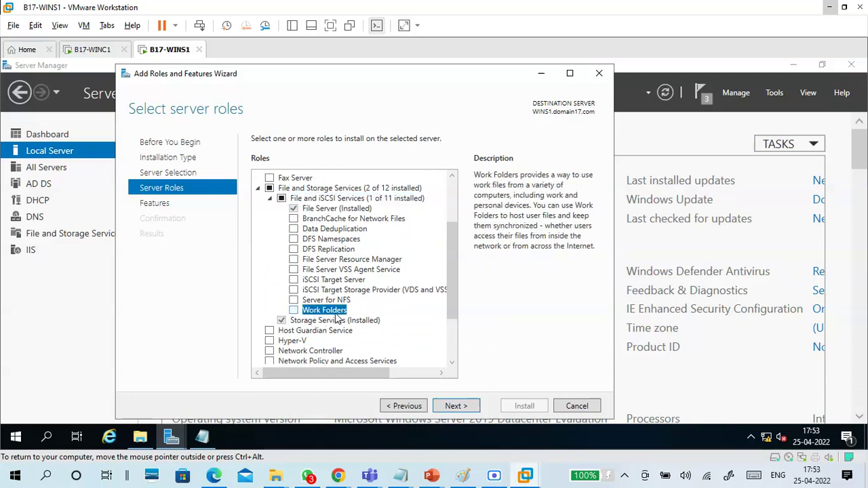
click(294, 310)
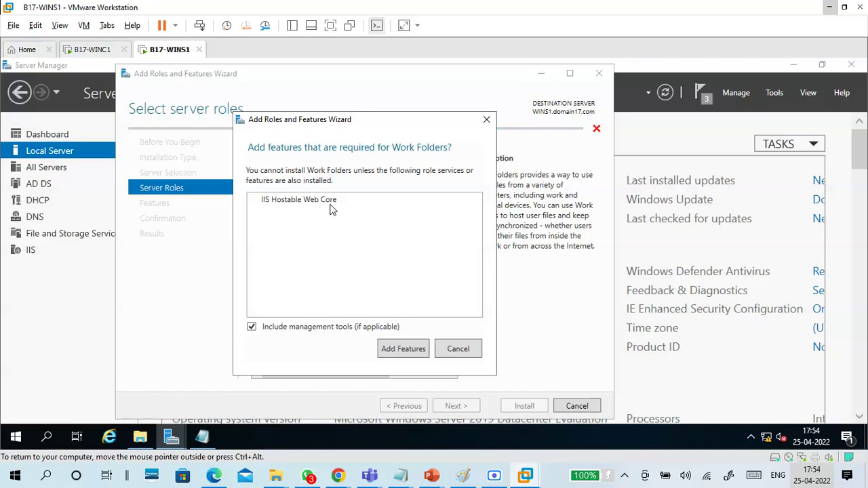
click(398, 350)
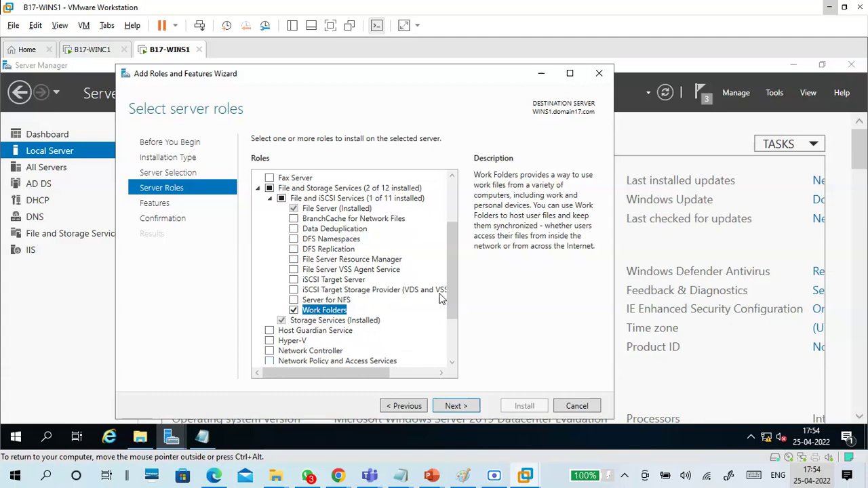
Step: Allow automatic restart and start installing Work Folders with IIS Hostable Web Core
drag(452, 283, 452, 342)
scroll(449, 303, up, 2)
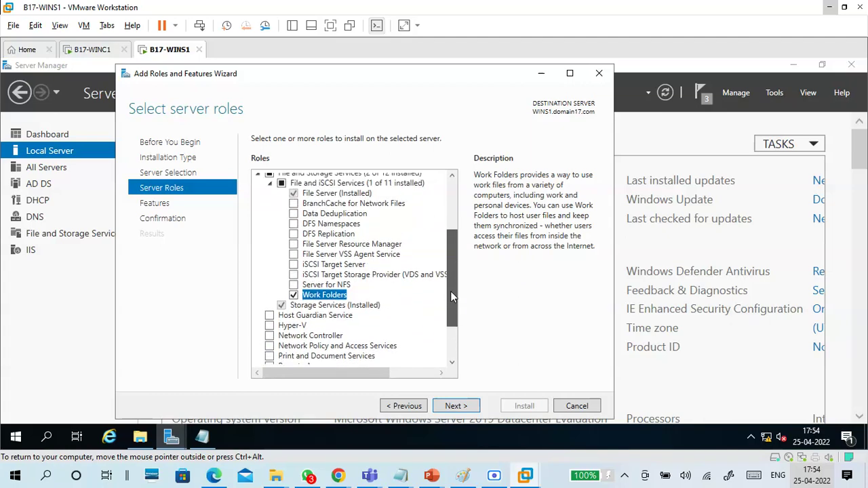
click(453, 407)
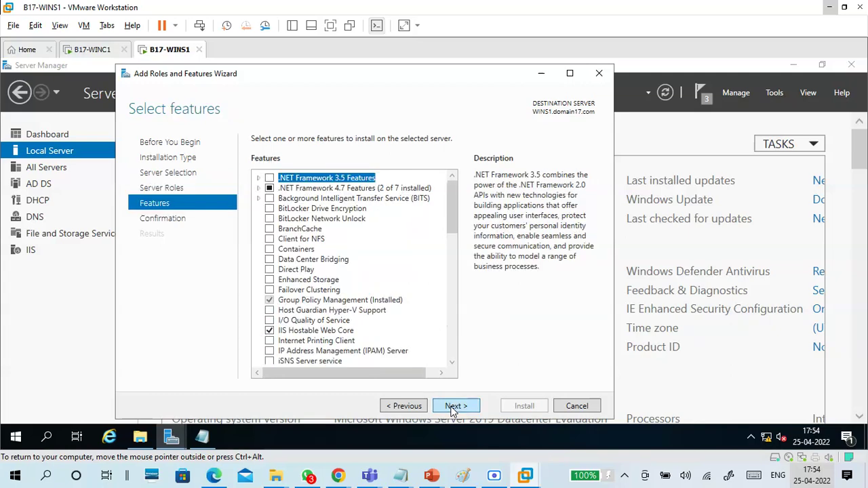
click(453, 407)
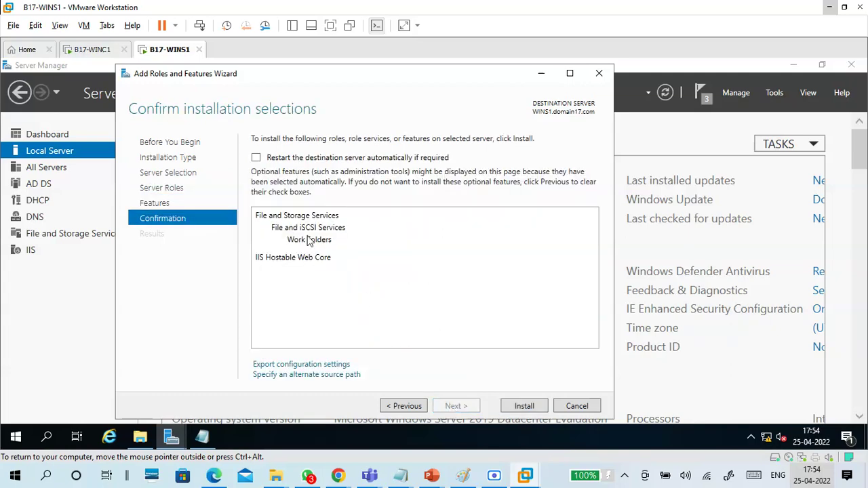
click(256, 159)
click(468, 293)
click(525, 407)
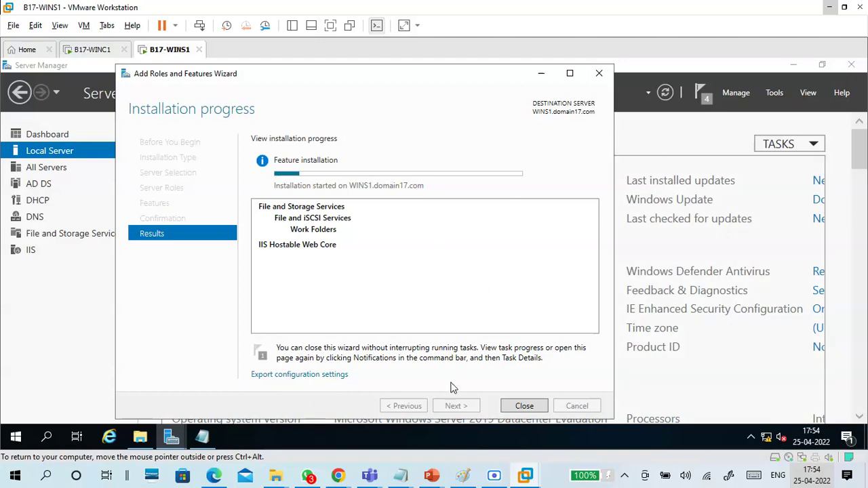
Step: Bring the host Notepad notes to the front and scroll down through them
mouse_move(409, 477)
click(436, 440)
scroll(326, 298, down, 2)
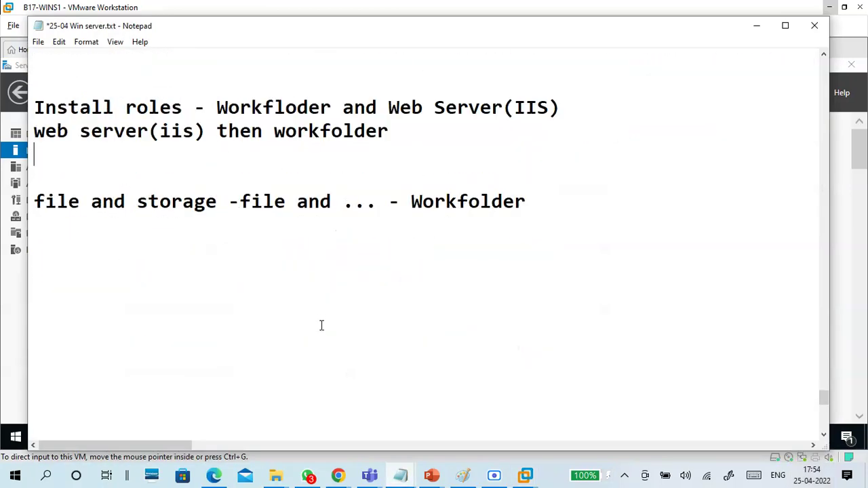
Step: Add note lines '-IIS internet information service' and 'Server manager - tools-' after Workfolder
click(492, 233)
click(534, 201)
key(Return)
key(Return)
text(--IIS)
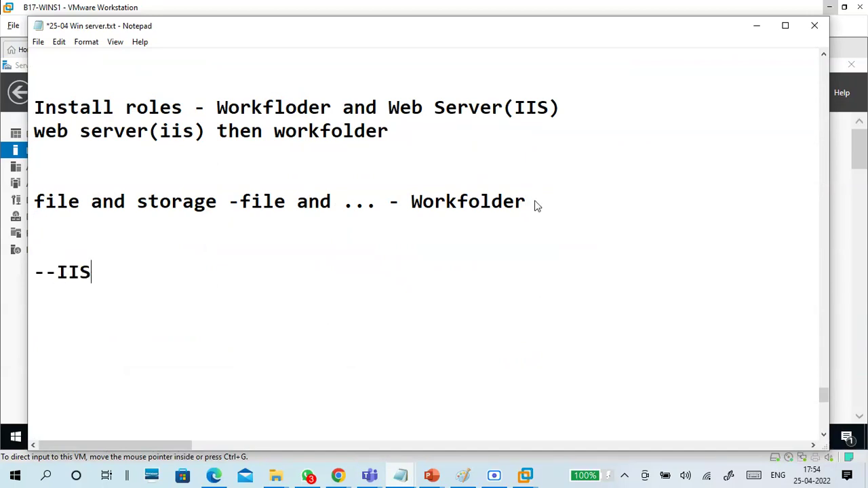
text( internet information service)
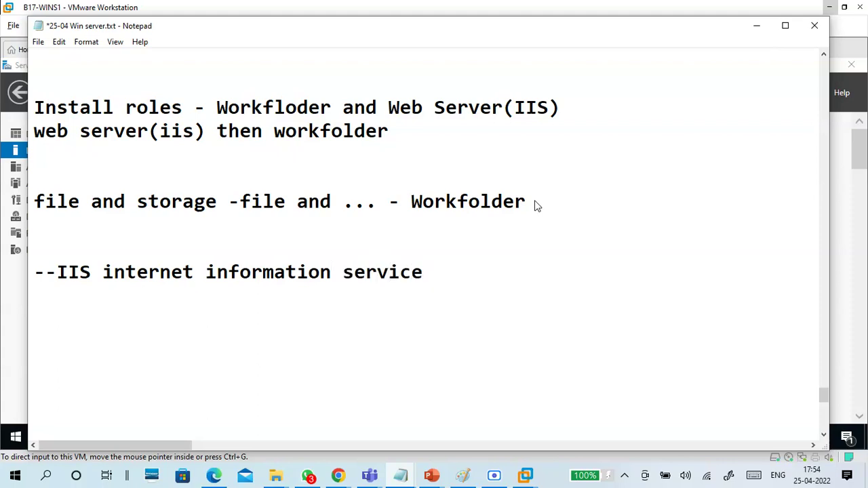
click(55, 273)
key(BackSpace)
key(BackSpace)
key(Up)
text(S)
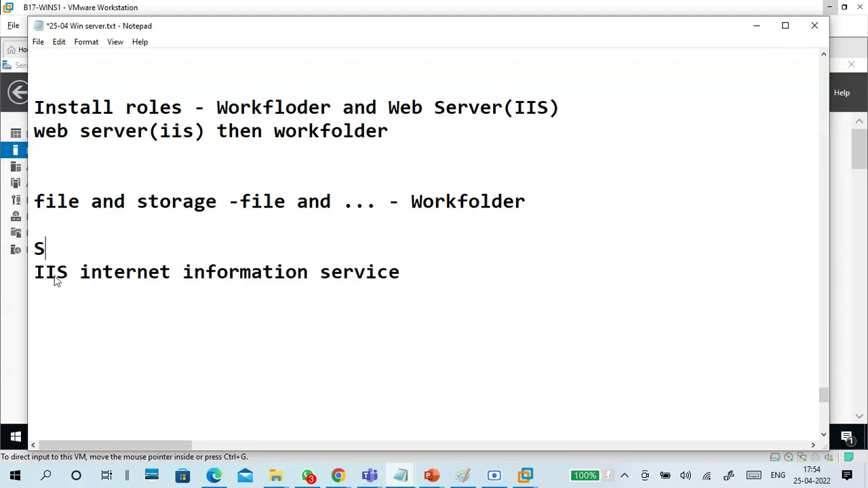
text(erver manger)
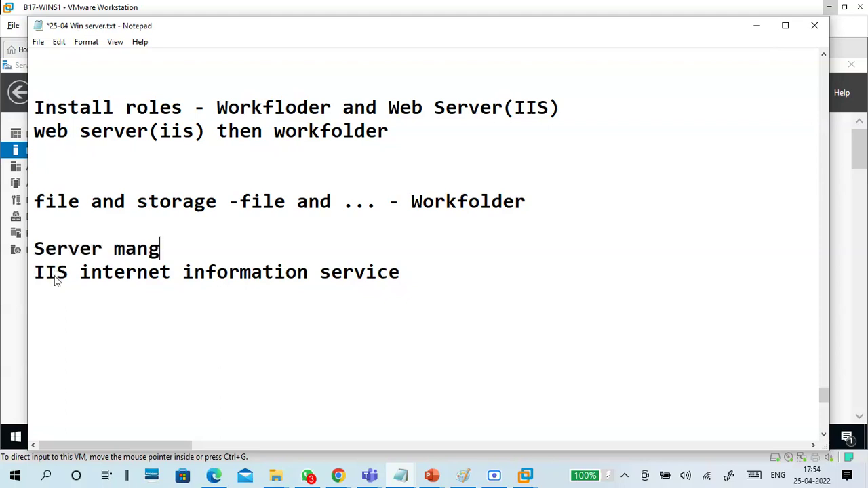
key(BackSpace)
key(BackSpace)
key(BackSpace)
text(ager - tools)
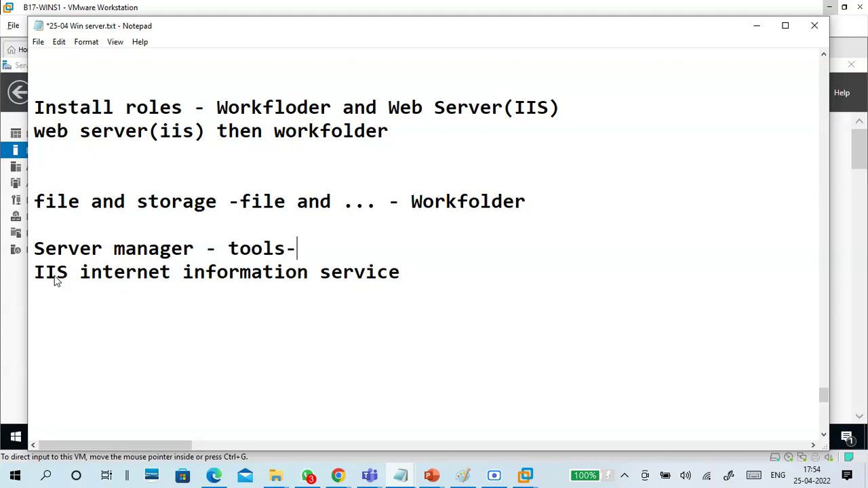
text(-)
key(Return)
click(56, 336)
scroll(159, 299, down, 2)
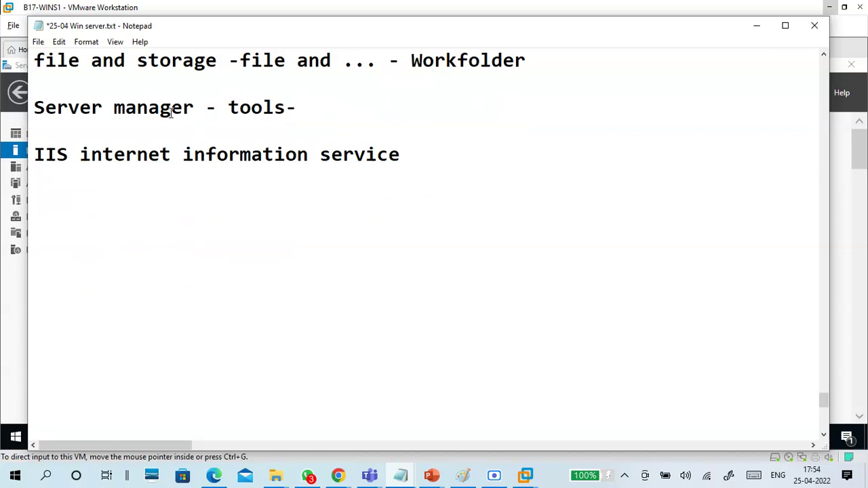
Step: Insert '-generate selfsigned certificate' above the Server manager line
click(36, 100)
key(Return)
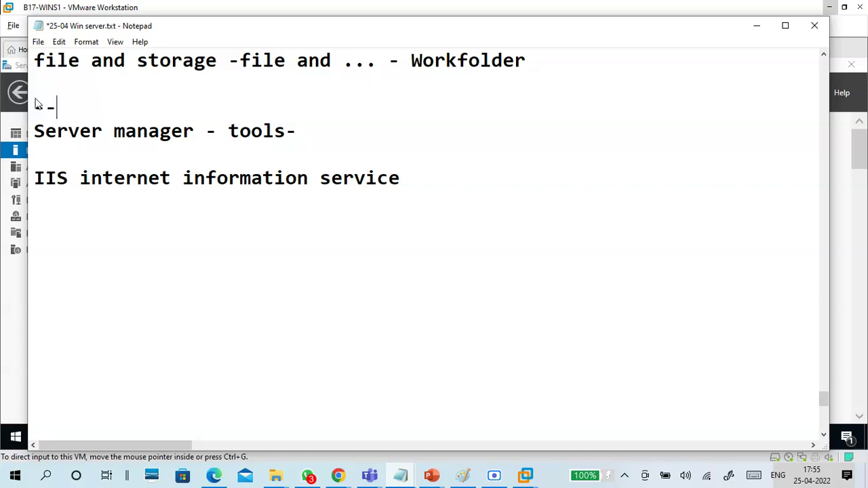
text(-generate selfsigned ceri)
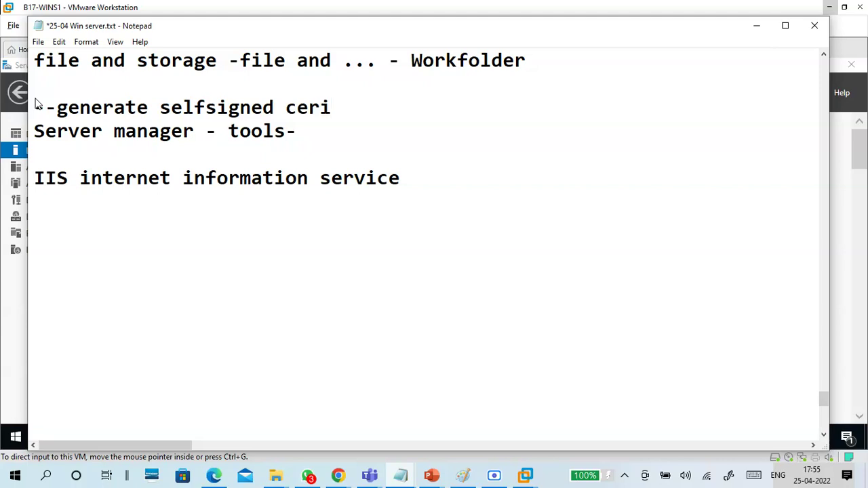
key(BackSpace)
text(tificate -)
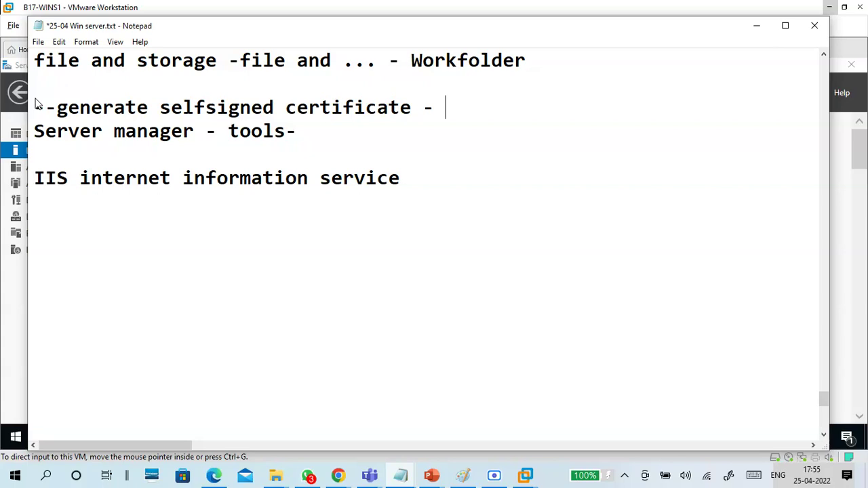
Step: Add the line '--remove http in binding - add https with the certificate' below it
key(Return)
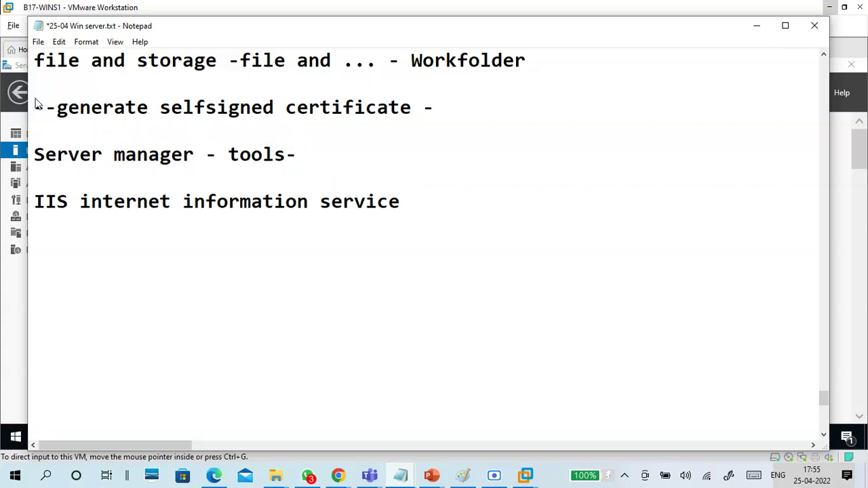
text(--create)
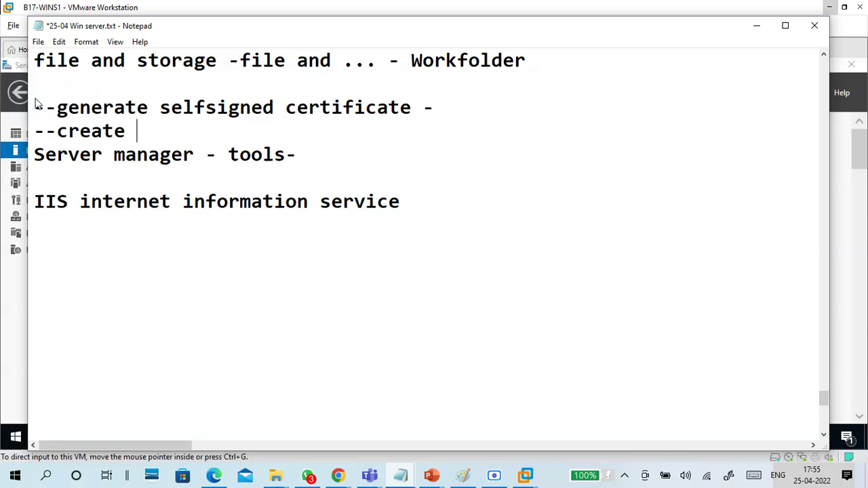
text( https)
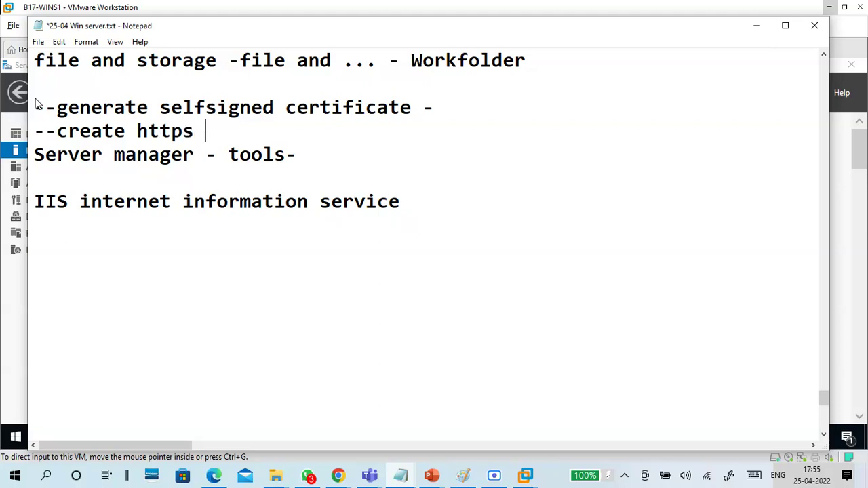
key(BackSpace)
key(BackSpace)
key(BackSpace)
key(BackSpace)
key(BackSpace)
key(BackSpace)
key(BackSpace)
key(BackSpace)
key(BackSpace)
key(BackSpace)
key(BackSpace)
key(BackSpace)
key(BackSpace)
text(remove)
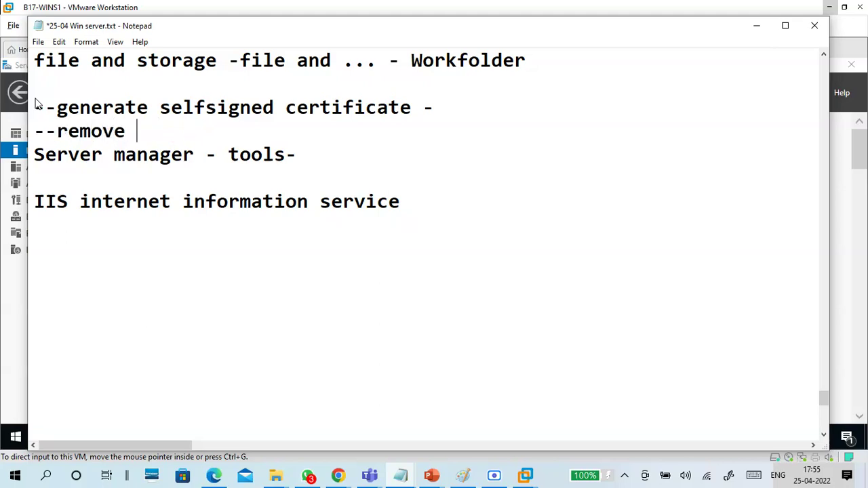
text( http in binf)
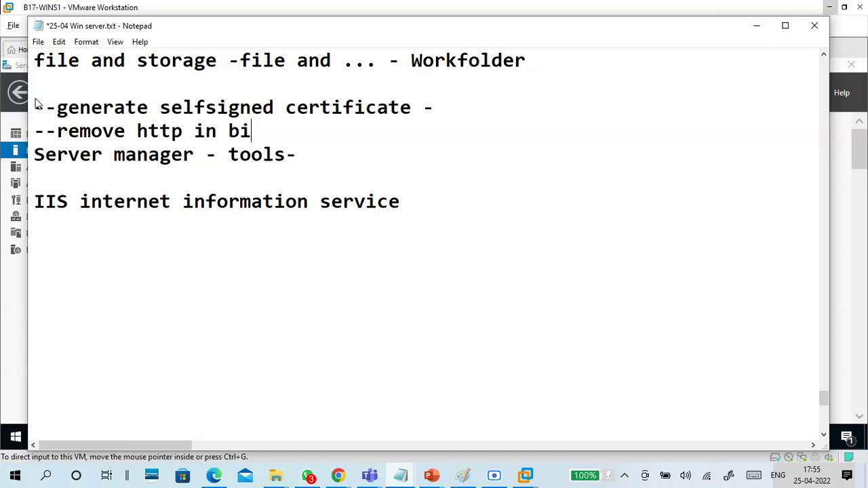
key(BackSpace)
text(ding)
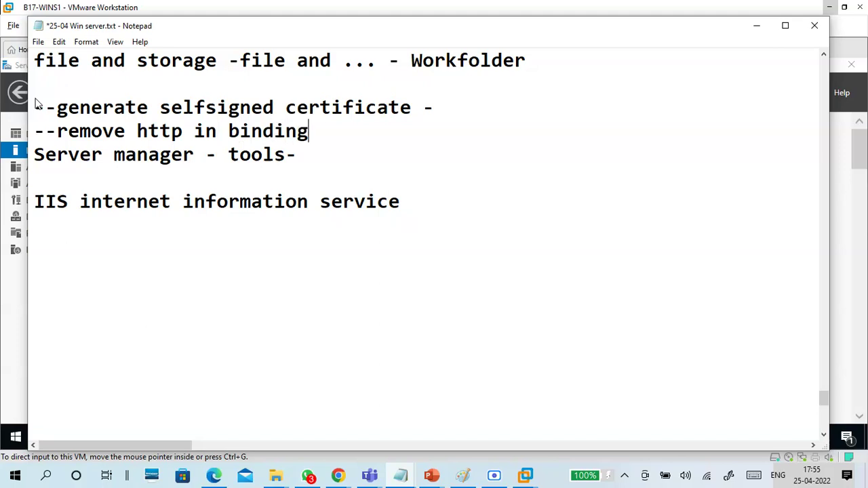
text( - add https )
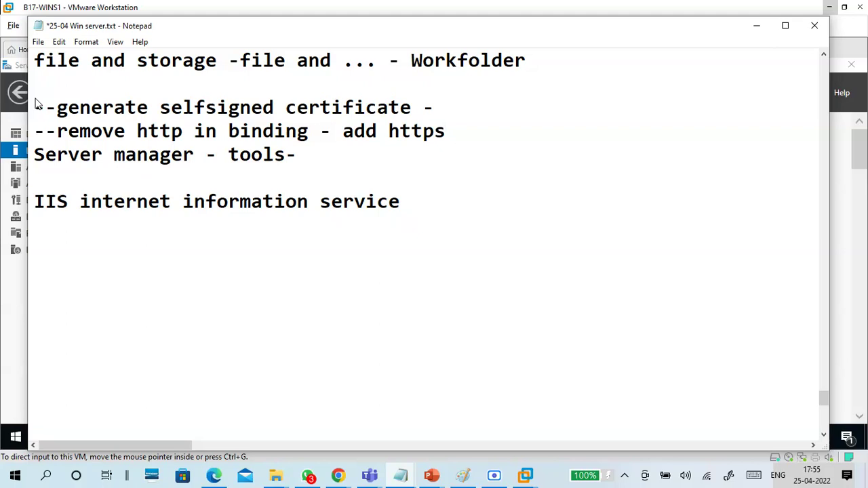
text(with the certifia)
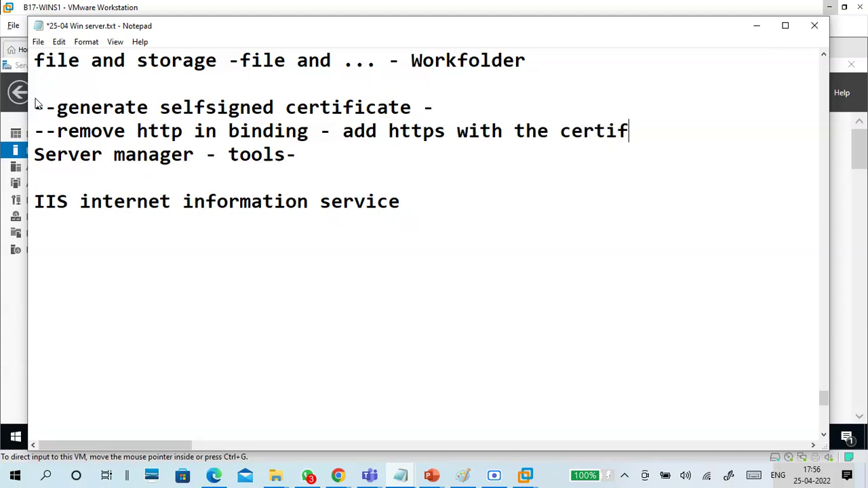
key(BackSpace)
text(cate)
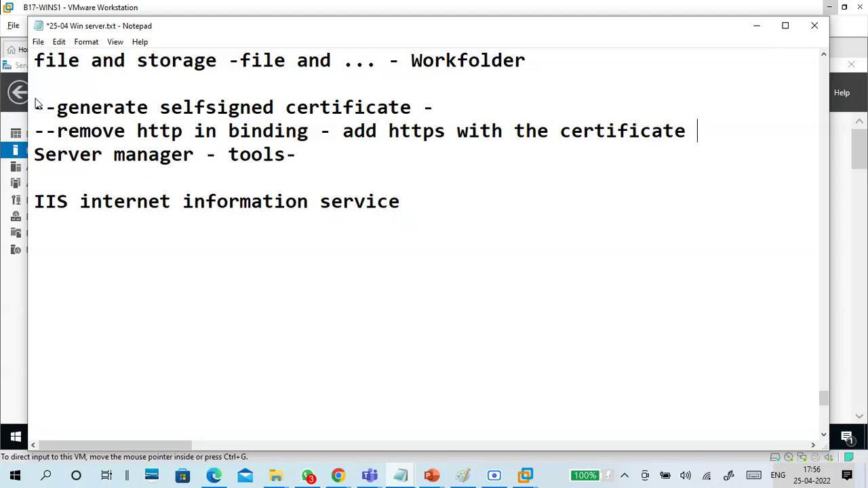
Step: Add a blank line above Server manager, review the IIS line, and minimize Notepad
click(34, 156)
key(Return)
click(108, 261)
click(394, 229)
drag(394, 230, 2, 227)
click(58, 256)
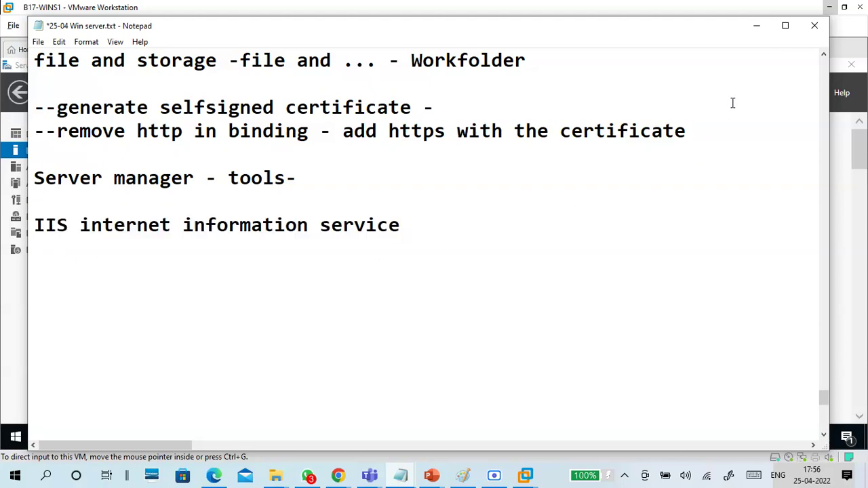
click(757, 26)
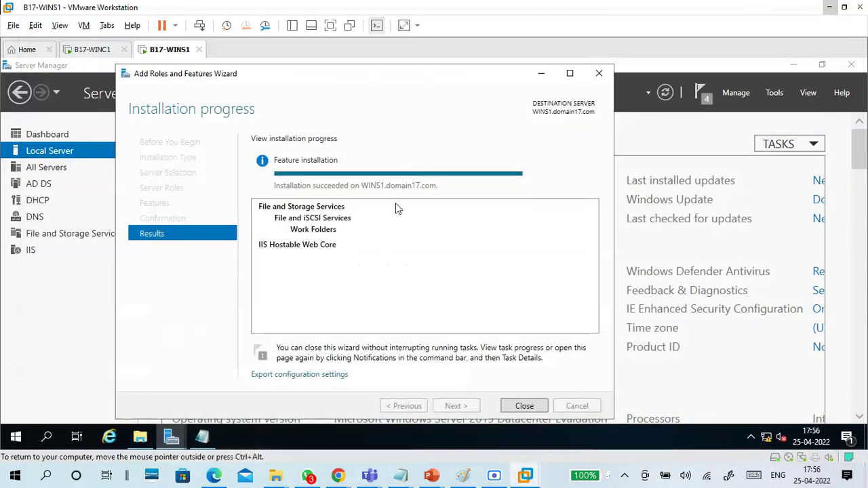
Step: Close the completed wizard and launch Internet Information Services (IIS) Manager from Server Manager Tools
click(536, 404)
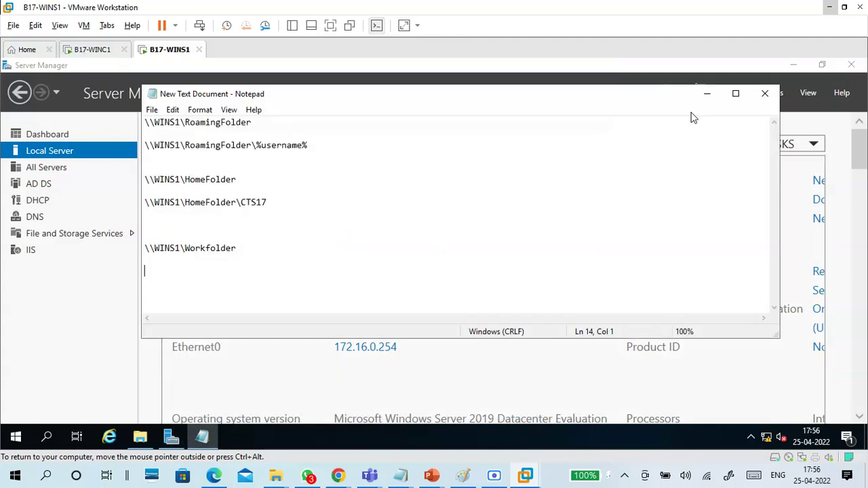
click(707, 95)
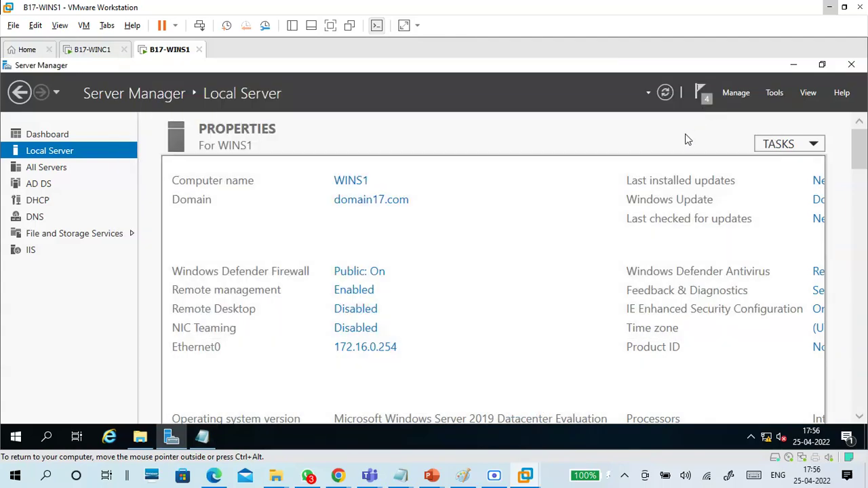
click(772, 95)
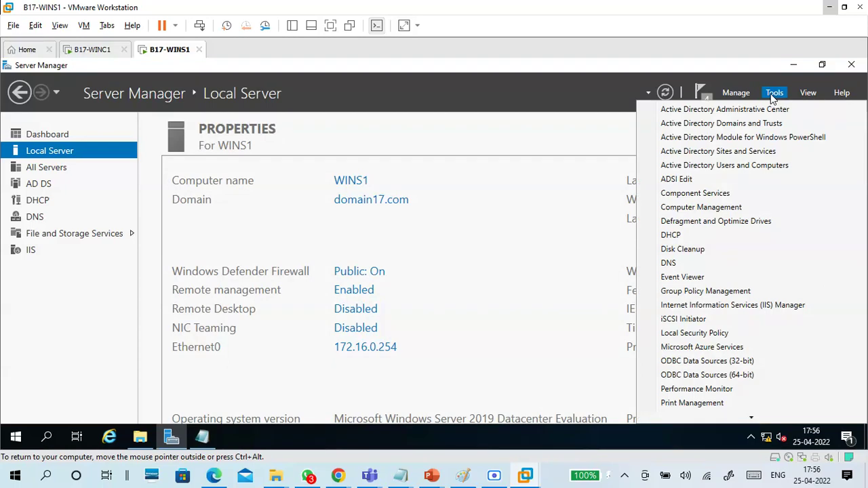
click(737, 306)
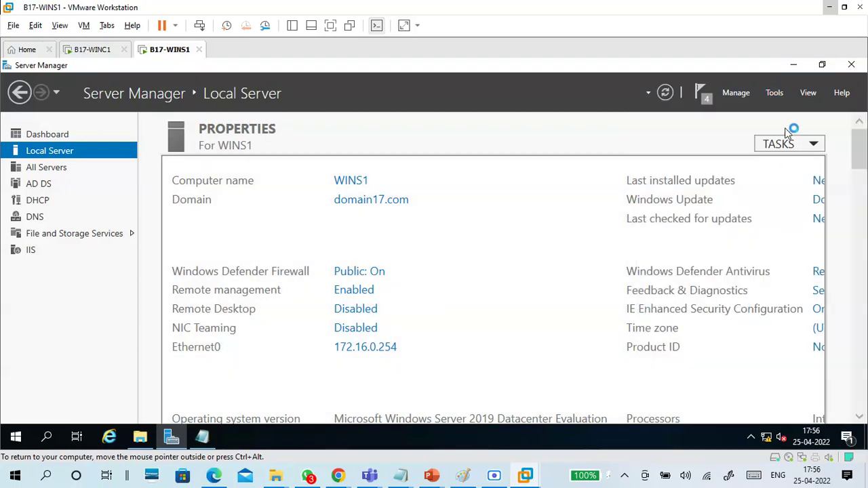
click(776, 91)
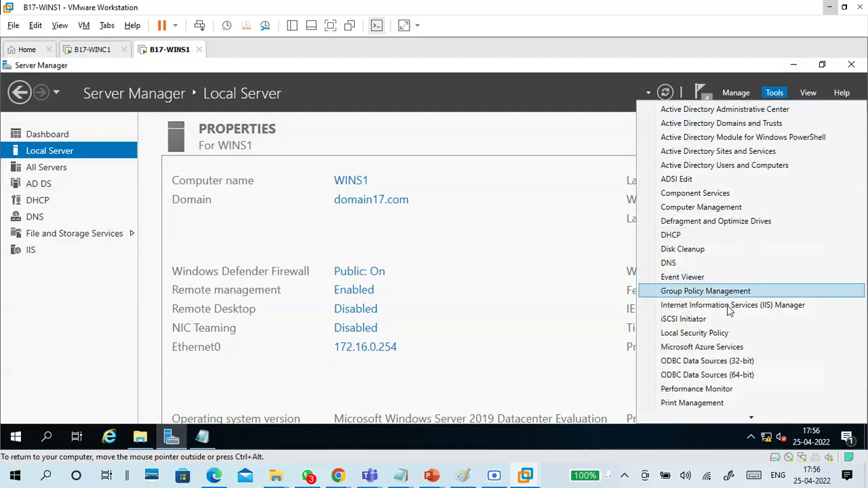
click(811, 306)
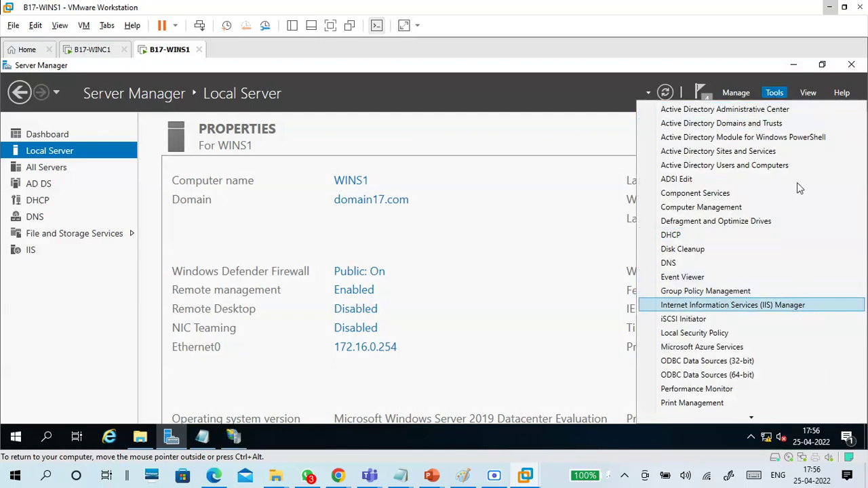
click(794, 66)
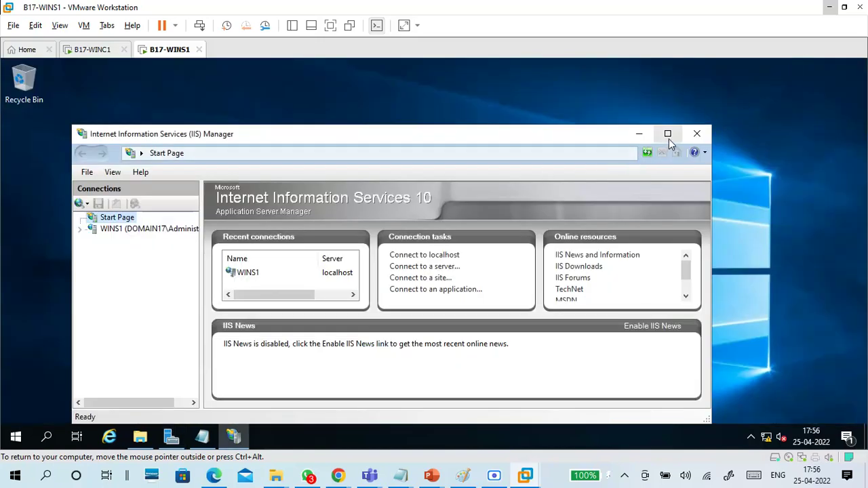
Step: Maximize IIS Manager, select the WINS1 server node, and choose the Server Certificates feature
click(668, 135)
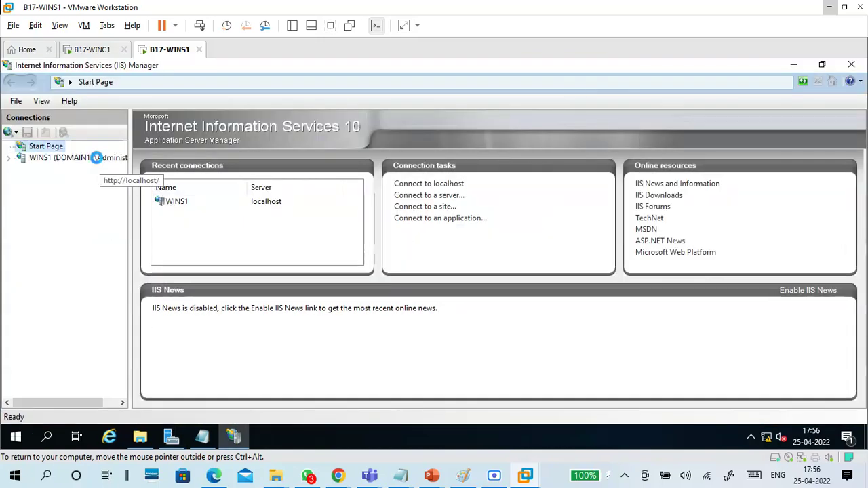
click(47, 158)
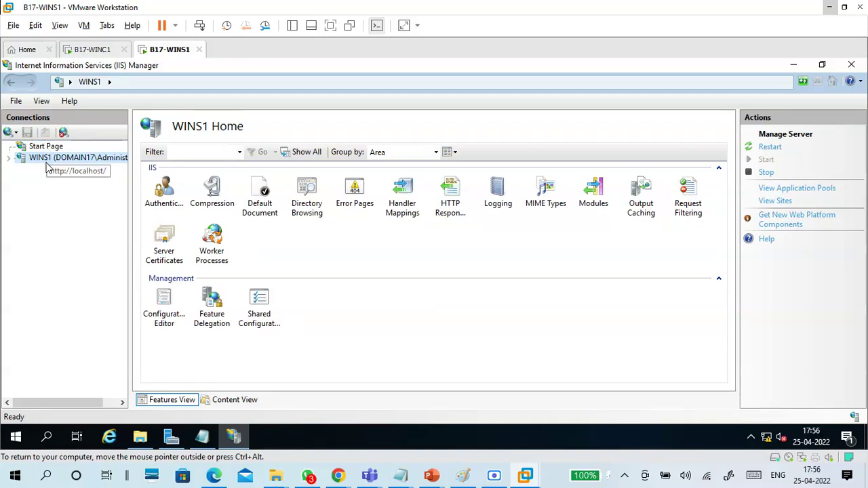
click(325, 256)
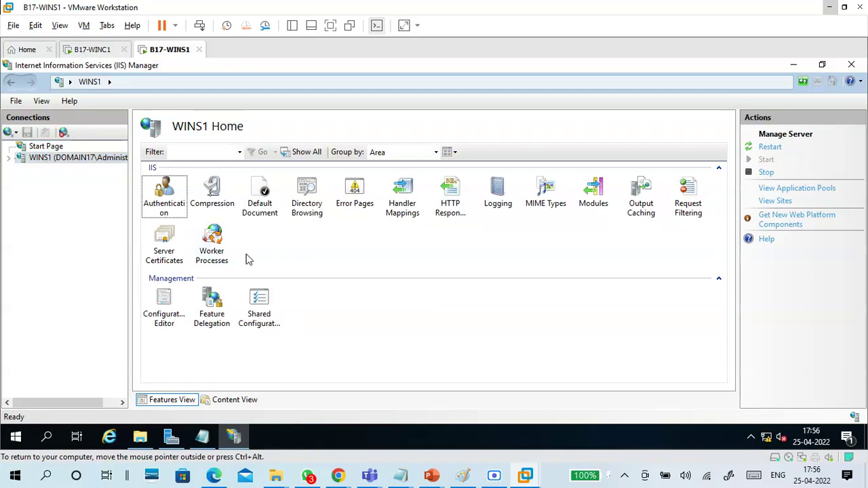
click(164, 250)
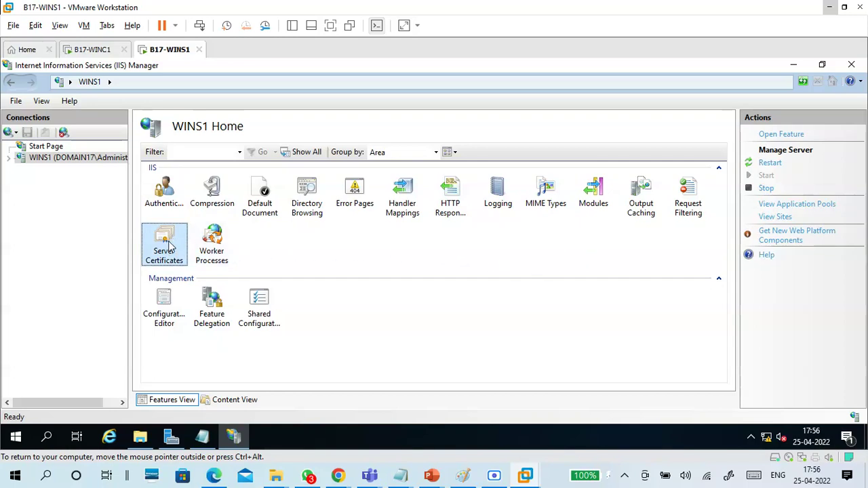
Step: Create a self-signed certificate named workfolder-cert in the Personal store via Server Certificates
double_click(169, 247)
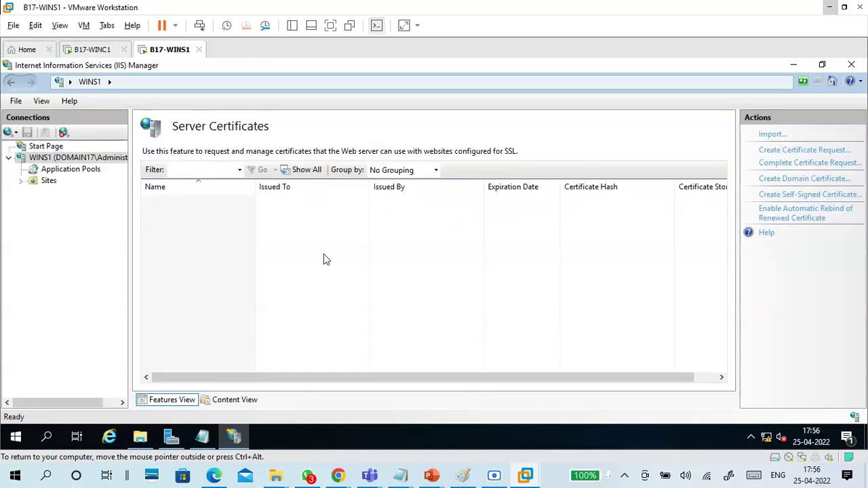
click(832, 198)
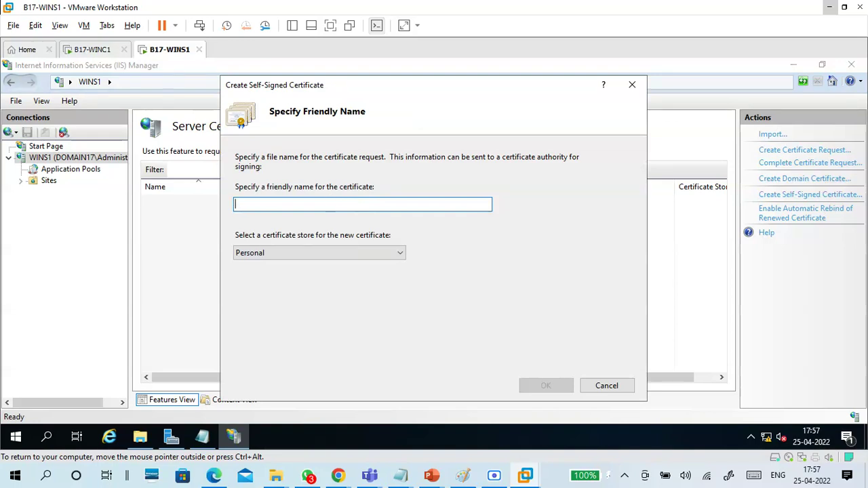
text(workfolder-cert)
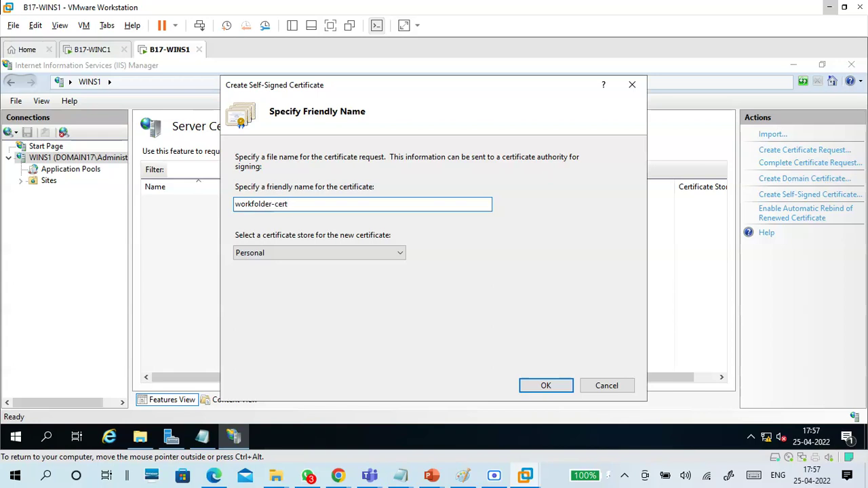
click(359, 258)
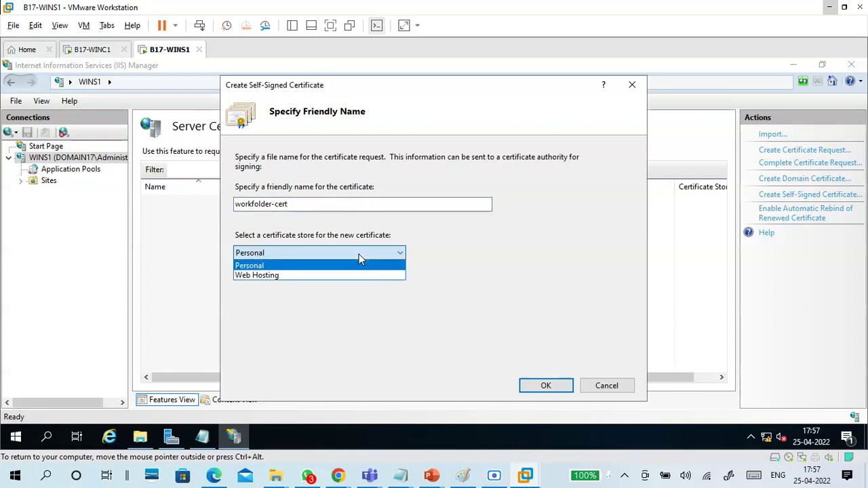
click(358, 257)
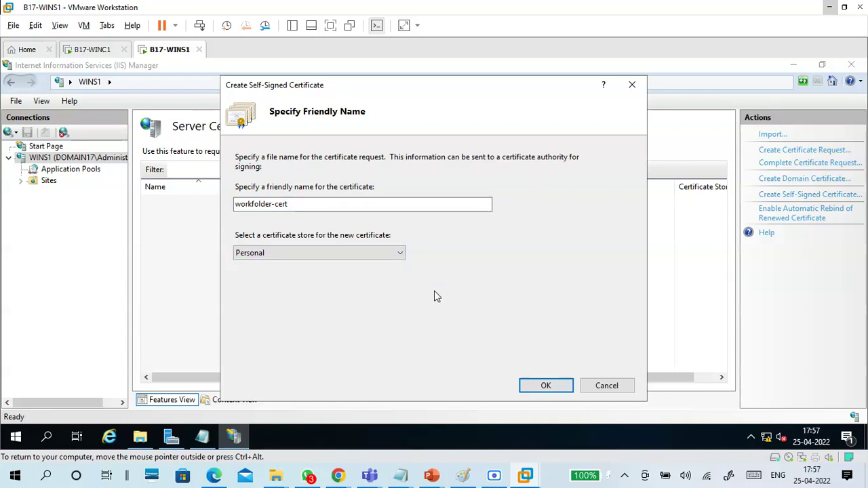
click(392, 256)
click(366, 284)
click(399, 256)
click(374, 266)
drag(302, 204, 225, 205)
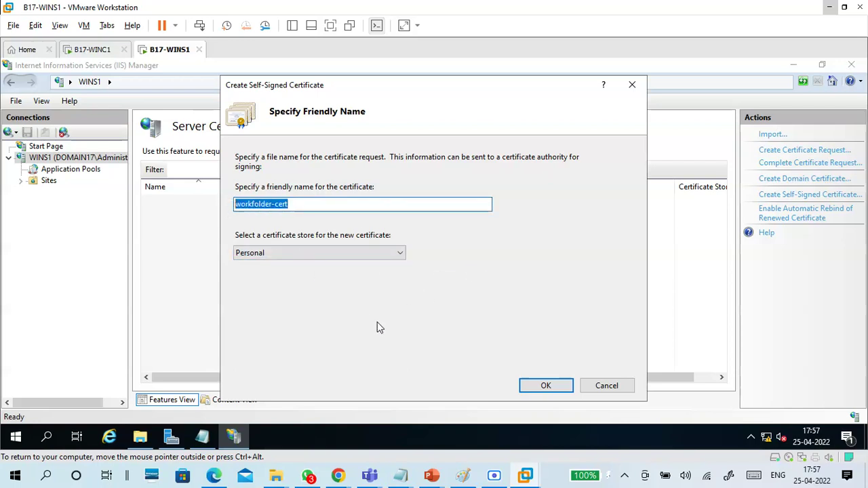
click(546, 386)
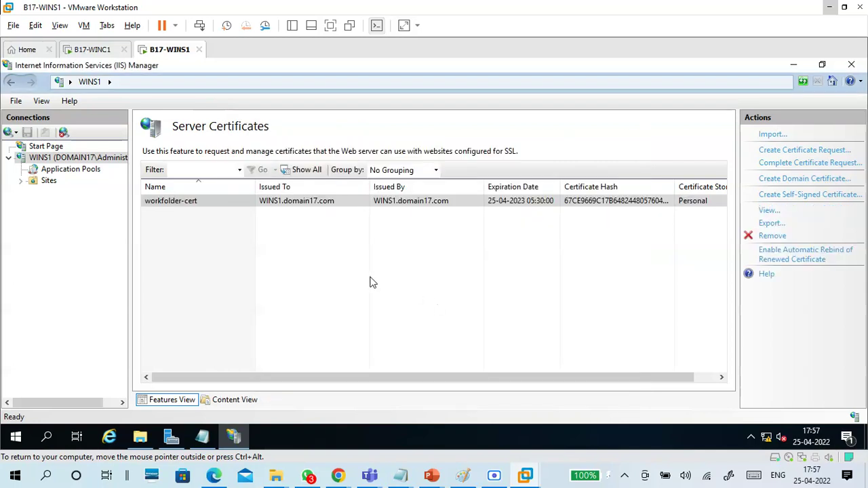
Step: Select the new workfolder-cert entry and switch to the 25-04 Win server notes
click(195, 204)
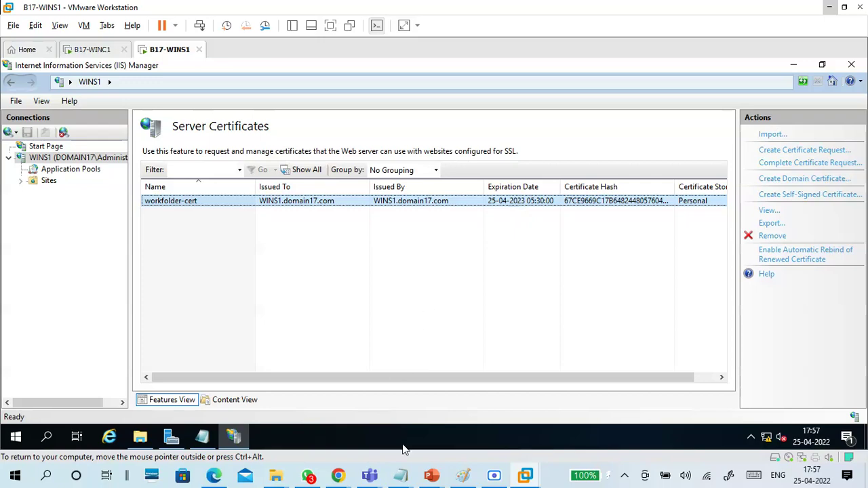
mouse_move(400, 475)
click(447, 397)
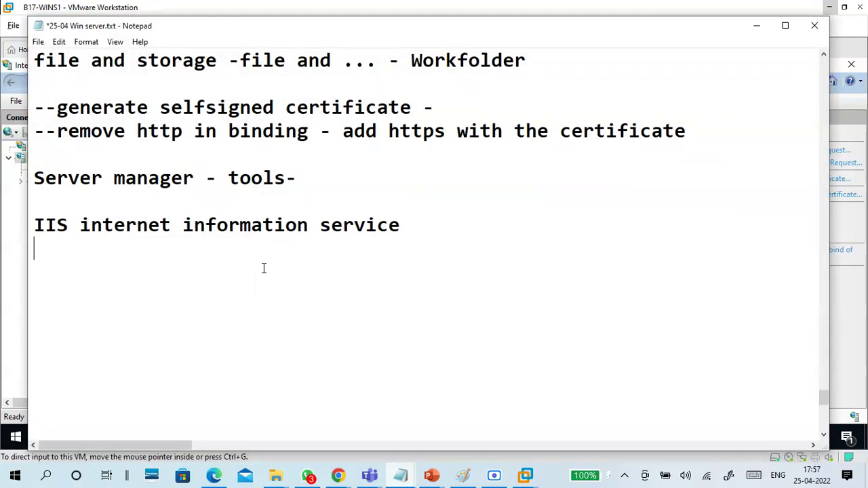
Step: Note 'WINS1 - Server certificate - right - create self-signed certificate - friendly name - workfolder-cert - ok'
key(Return)
text(-WINS1 - )
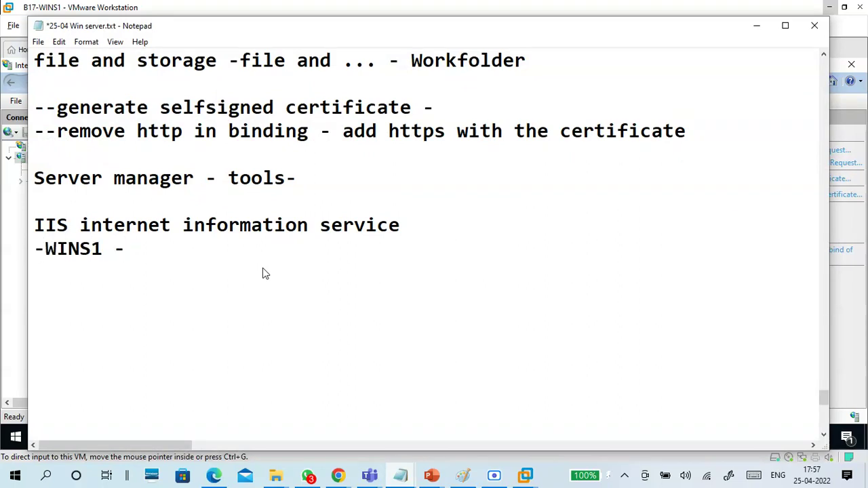
text(Serve)
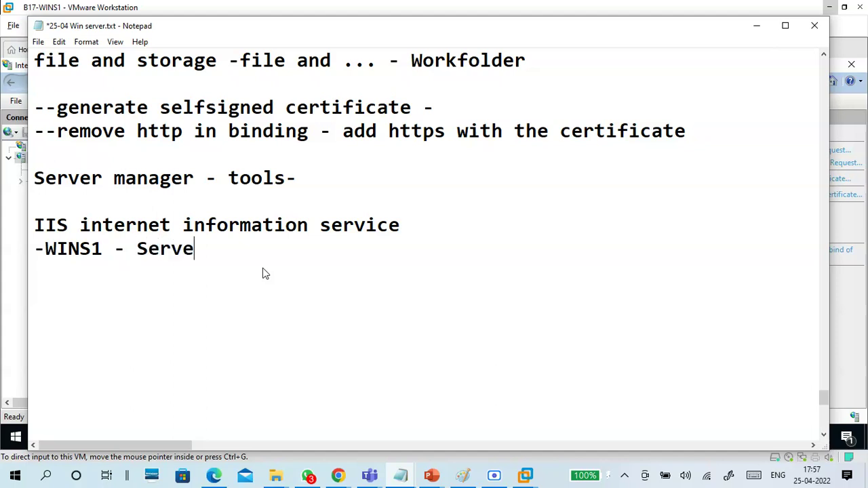
text(r cetificate)
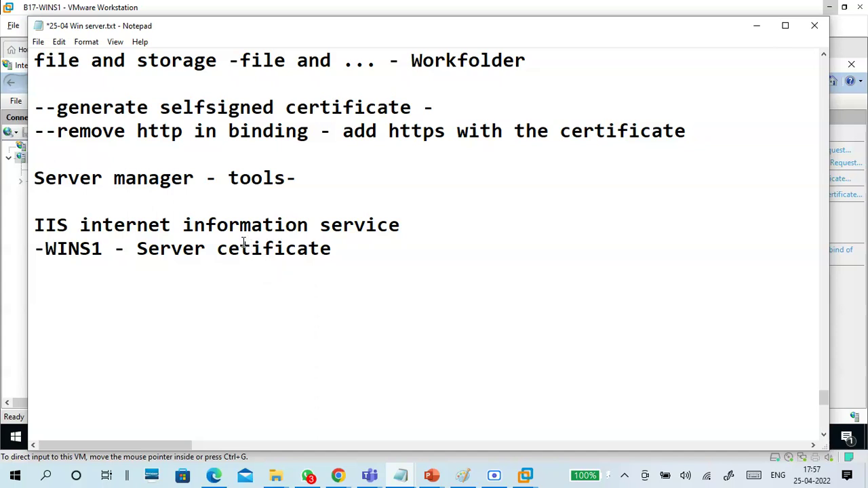
text(rtificate - )
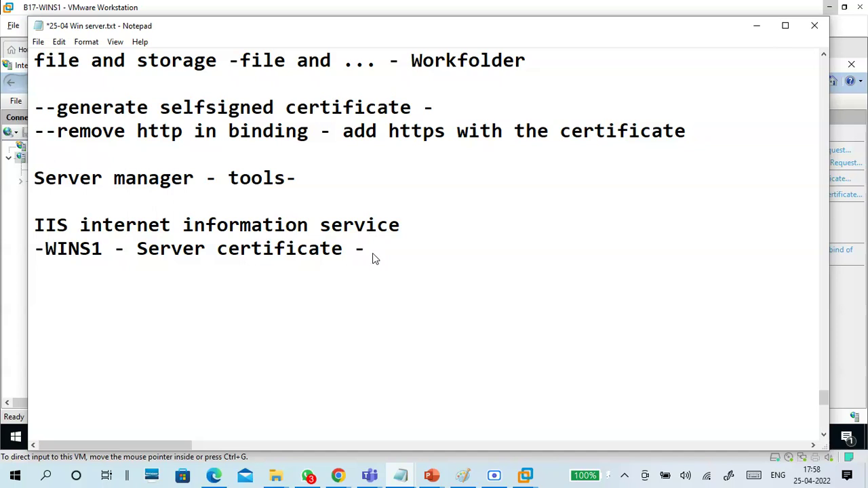
text(right - create se)
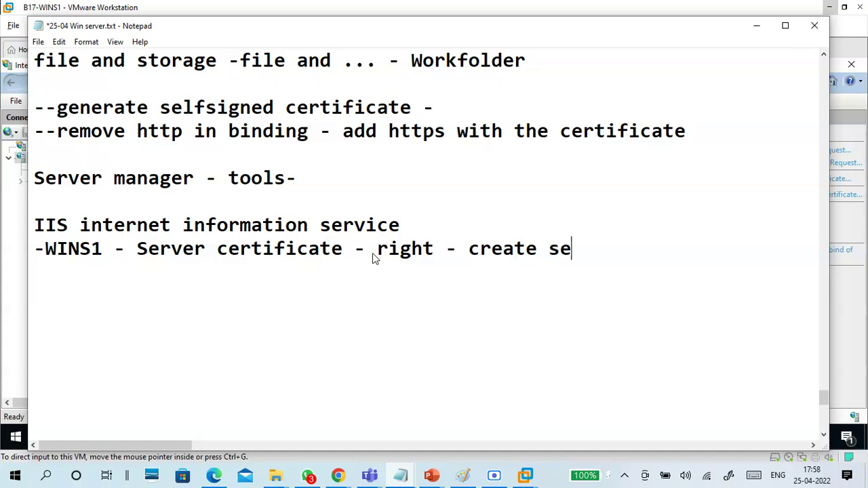
text(lf-si)
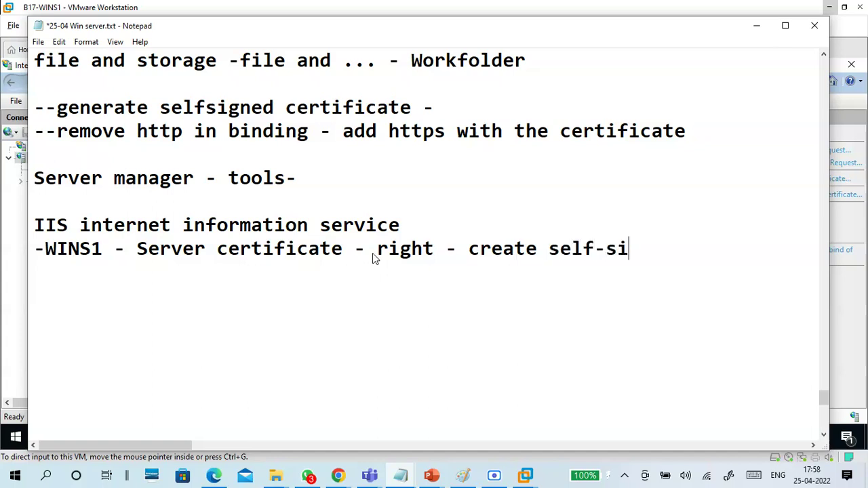
text(gned certi)
key(BackSpace)
text(tificate)
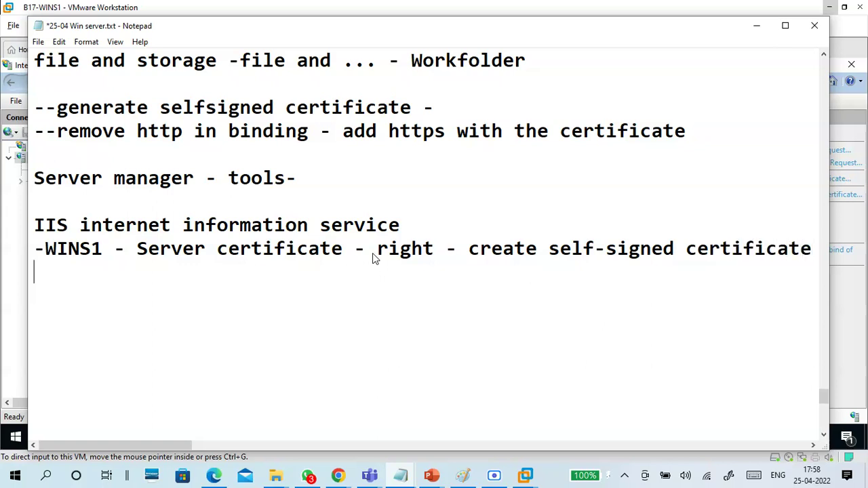
text(-friend)
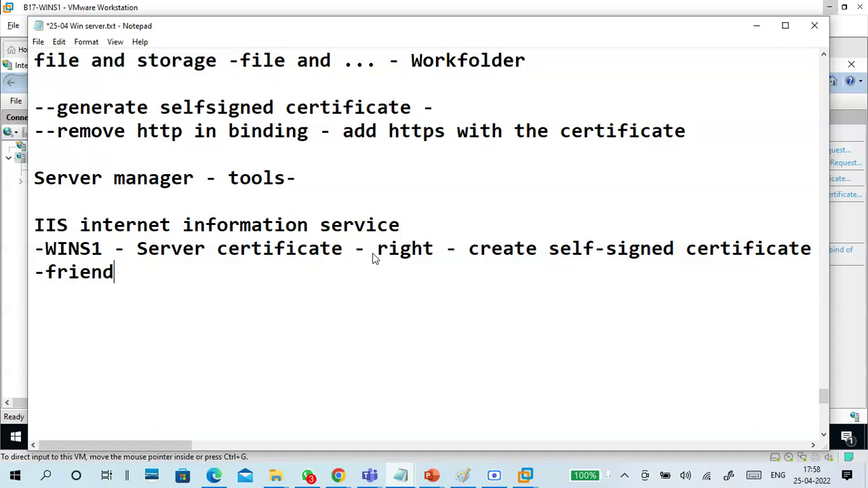
text(ly anme)
key(BackSpace)
key(BackSpace)
key(BackSpace)
key(BackSpace)
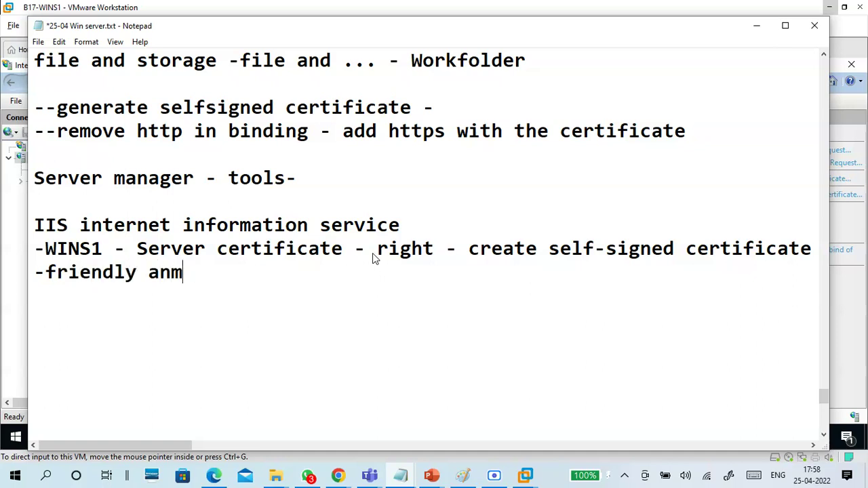
text(name - workfolder-cert - ok)
key(Return)
key(Return)
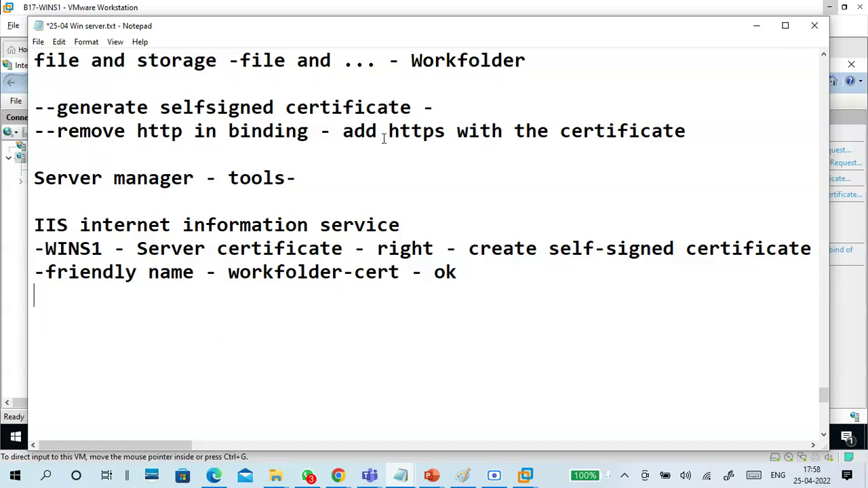
Step: Minimize Notepad to return to IIS Manager
drag(137, 131, 709, 138)
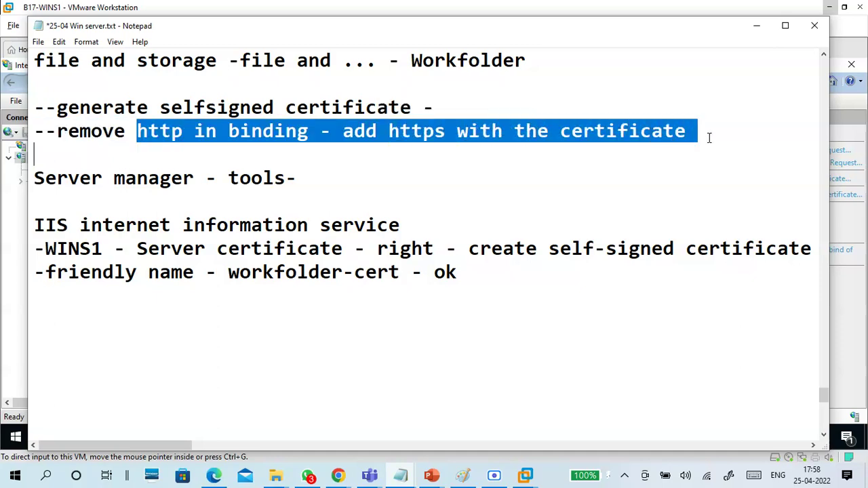
click(710, 138)
click(756, 26)
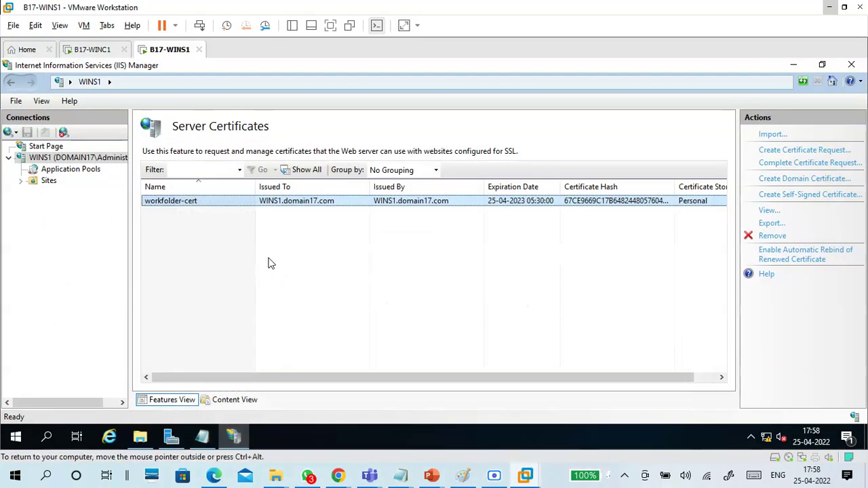
Step: Expand WINS1's Sites, select Default Web Site, and open its Bindings showing http on port 80
click(86, 162)
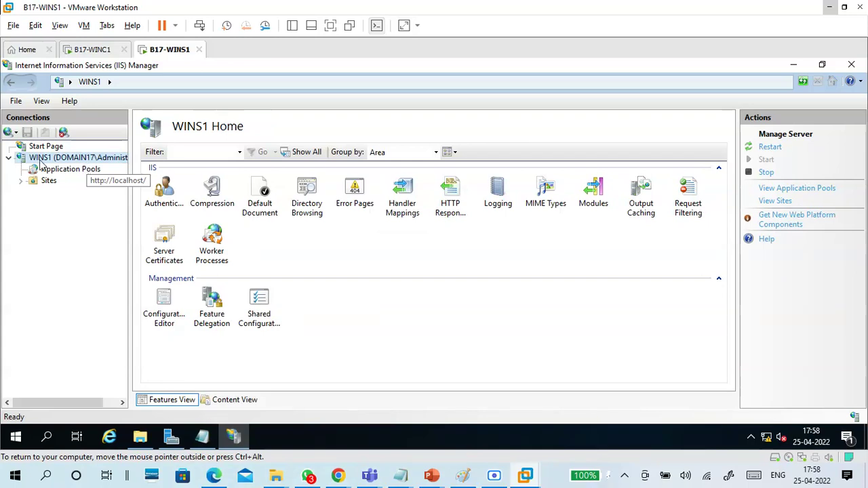
click(321, 254)
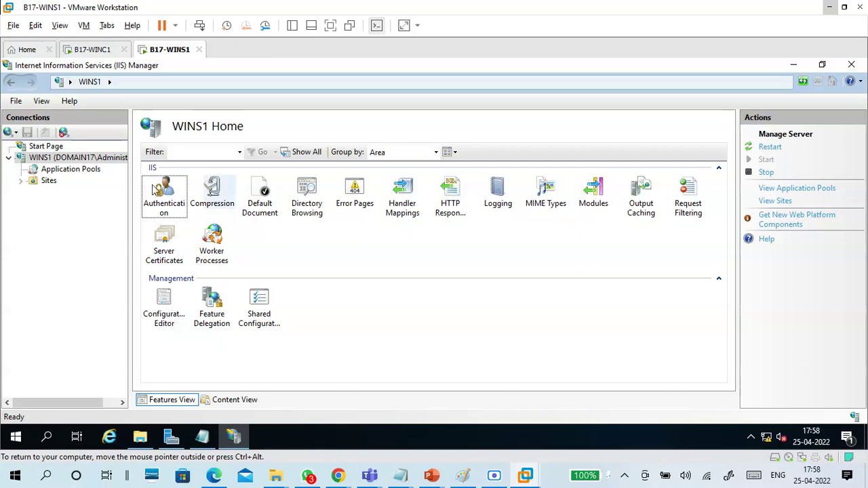
click(48, 181)
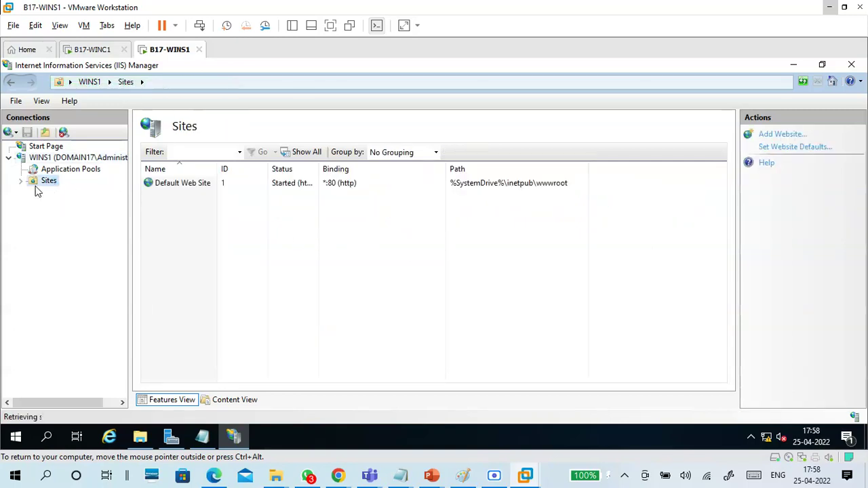
click(171, 190)
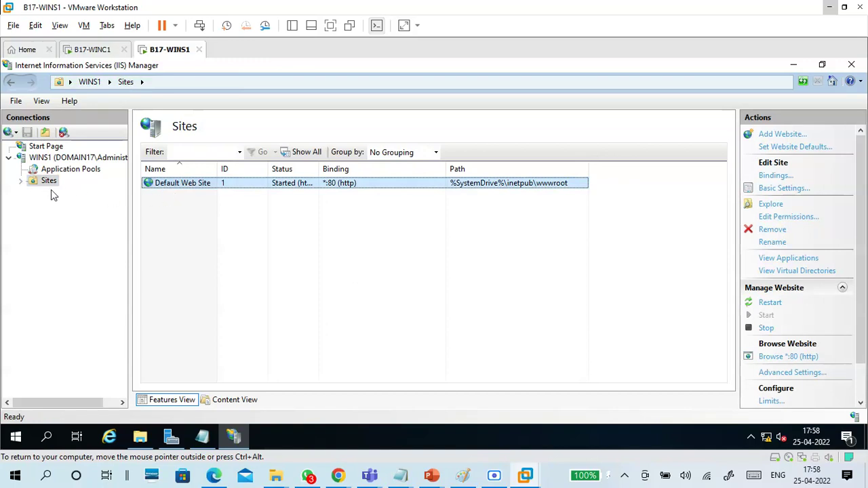
click(20, 181)
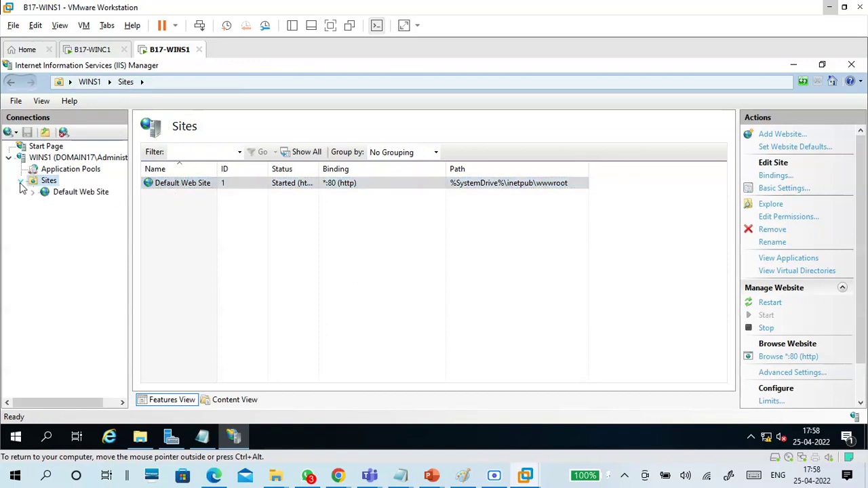
click(76, 196)
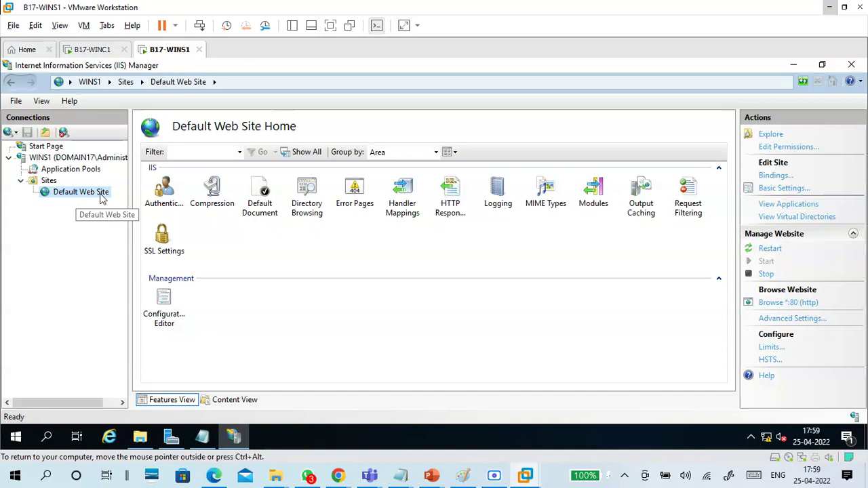
click(376, 234)
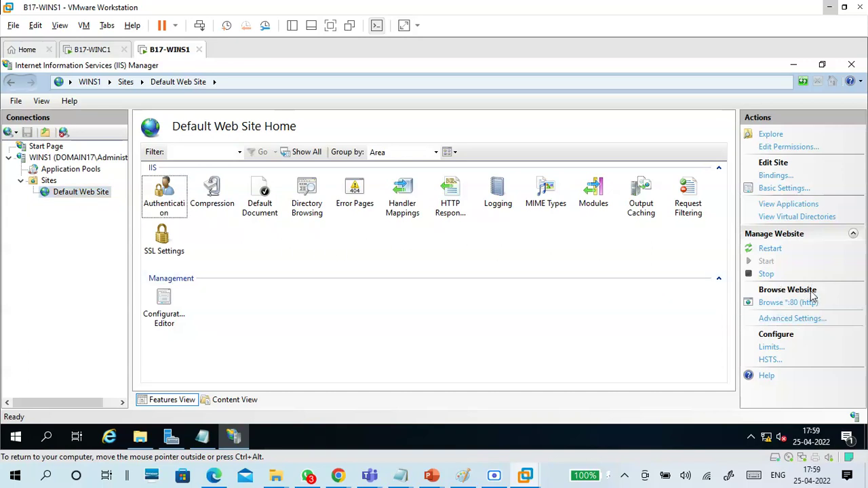
click(782, 178)
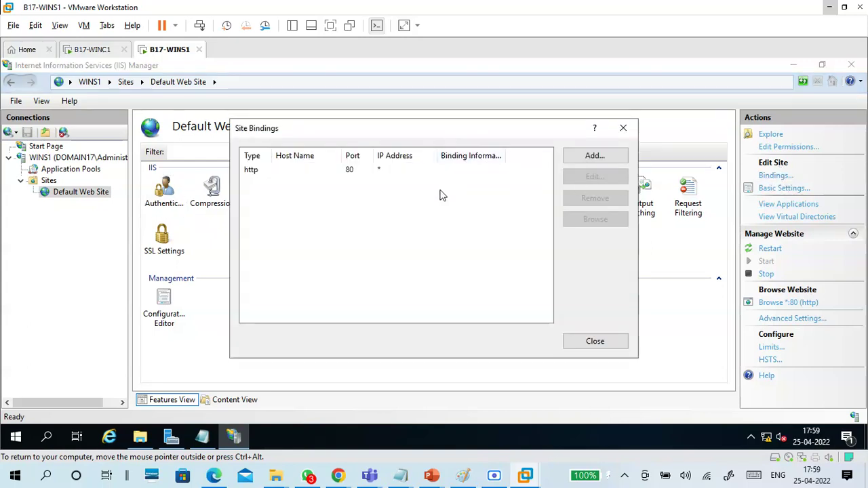
Step: Add an https binding on port 443 using the workfolder-cert SSL certificate
click(582, 160)
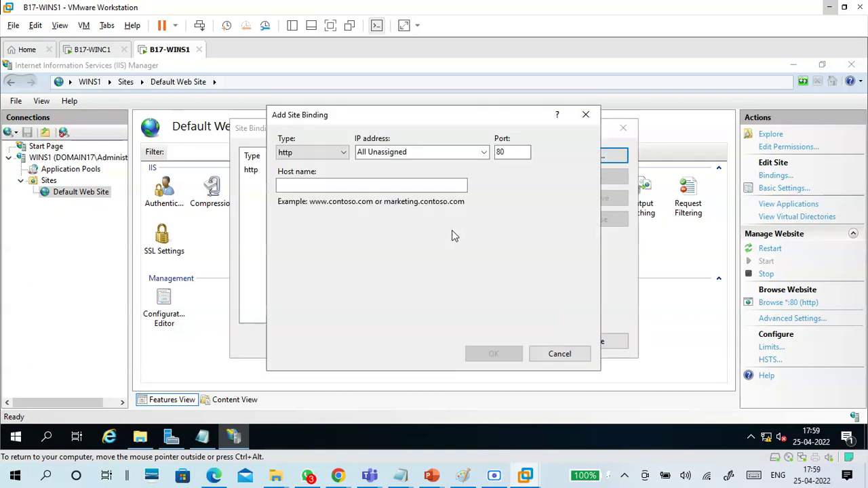
click(311, 152)
click(312, 175)
double_click(524, 151)
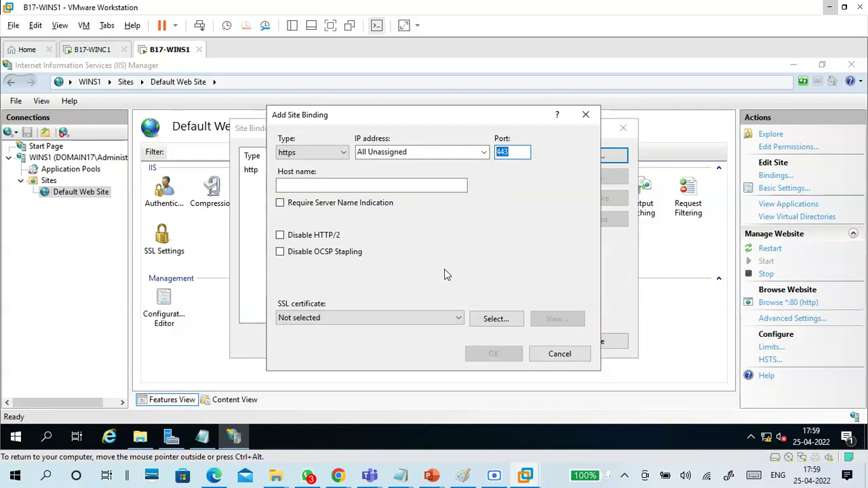
click(408, 317)
click(394, 342)
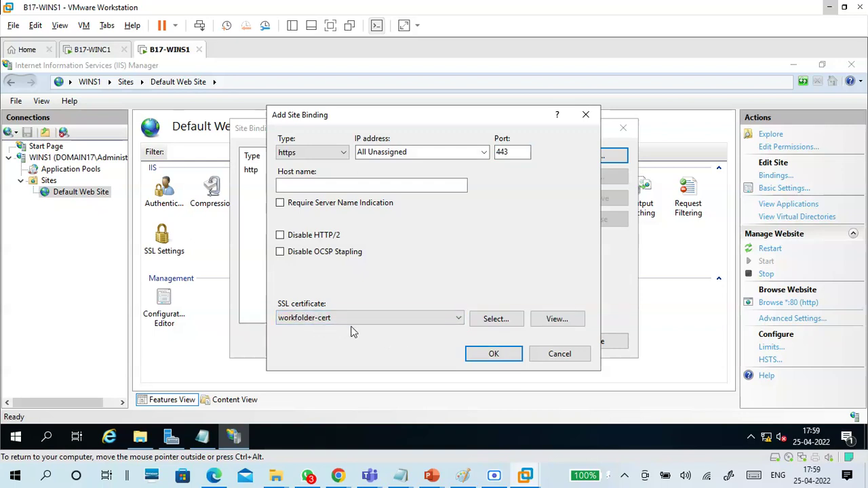
click(480, 358)
click(349, 181)
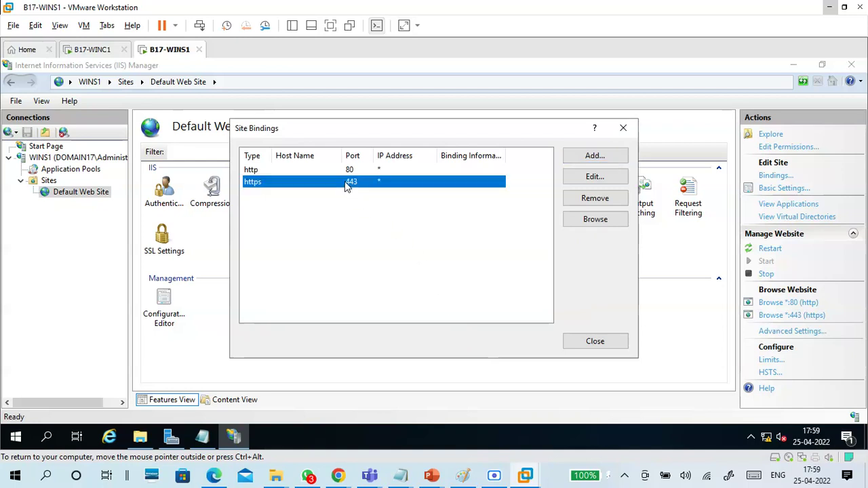
Step: Remove the http port 80 binding and close Site Bindings
click(320, 170)
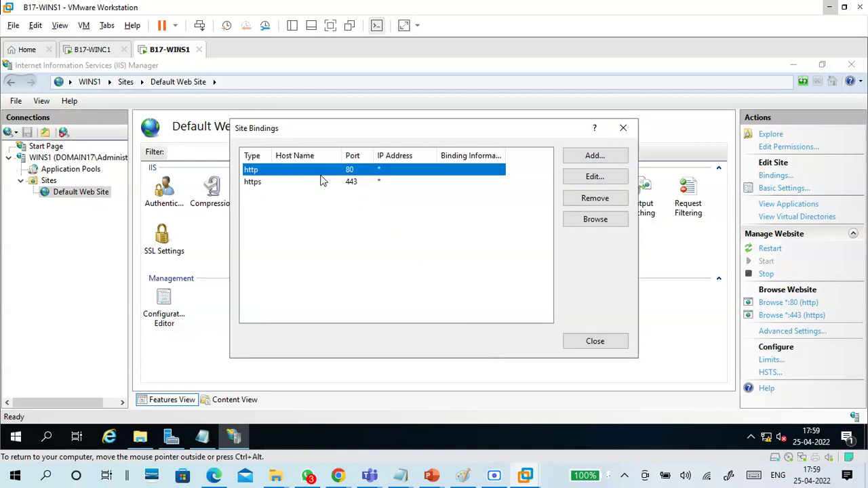
click(577, 201)
click(414, 295)
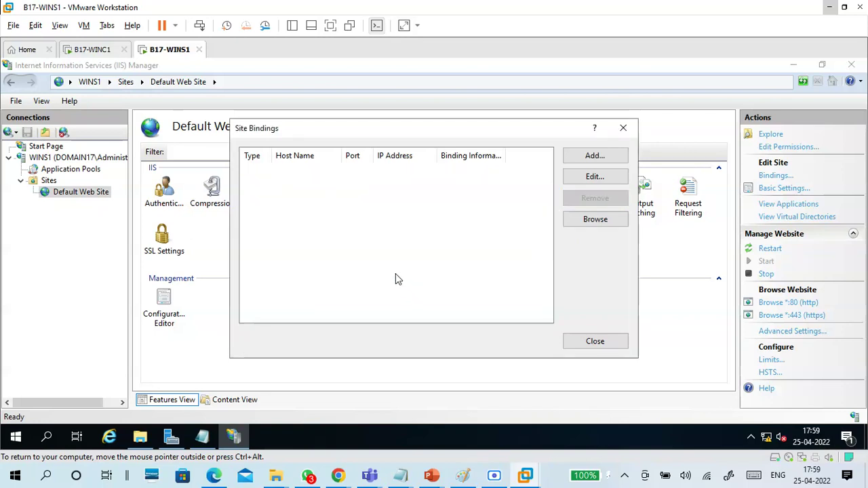
click(285, 171)
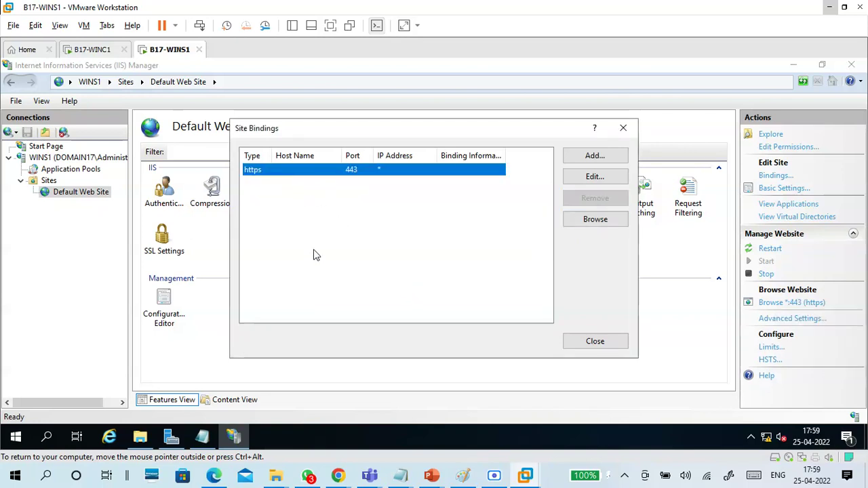
click(592, 344)
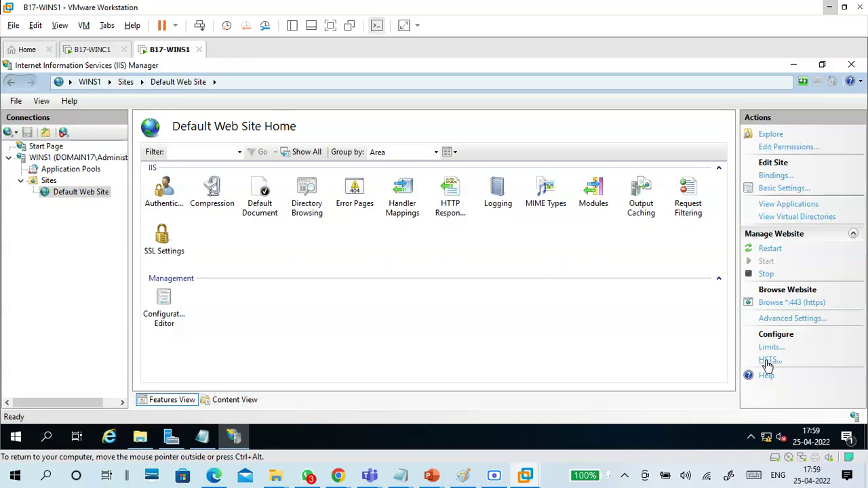
Step: Refresh the WINS1 server connection in the Connections tree
click(60, 159)
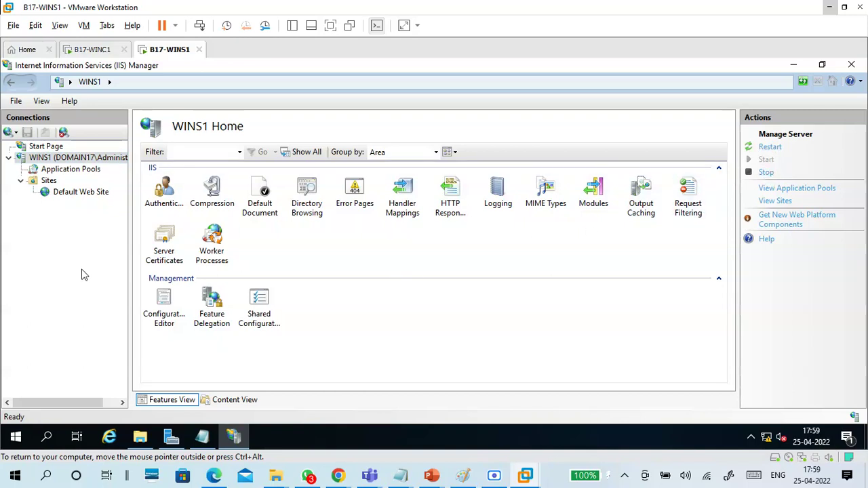
click(58, 179)
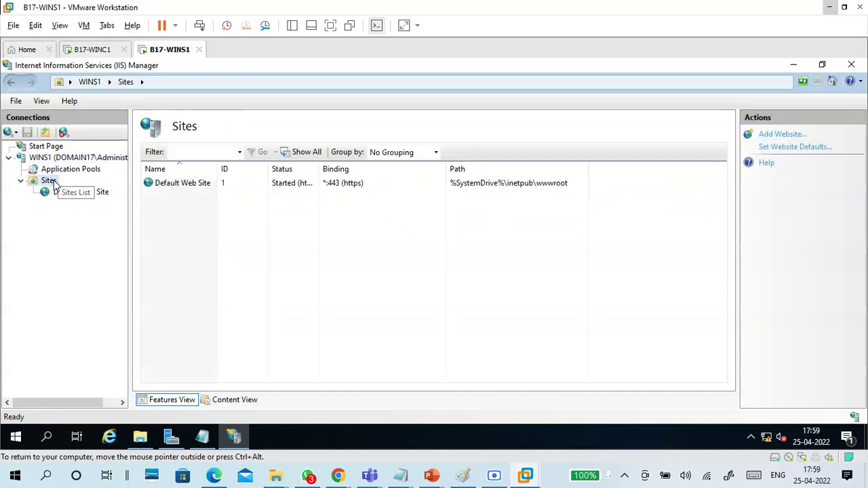
click(46, 147)
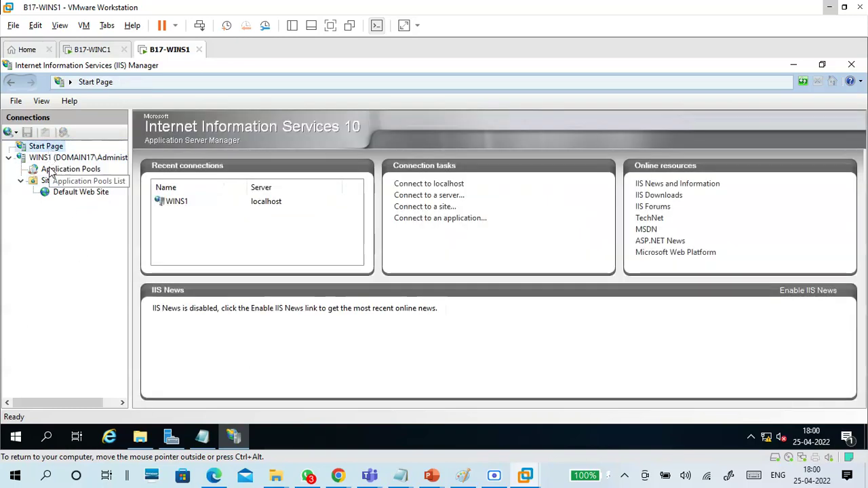
click(51, 159)
right_click(51, 159)
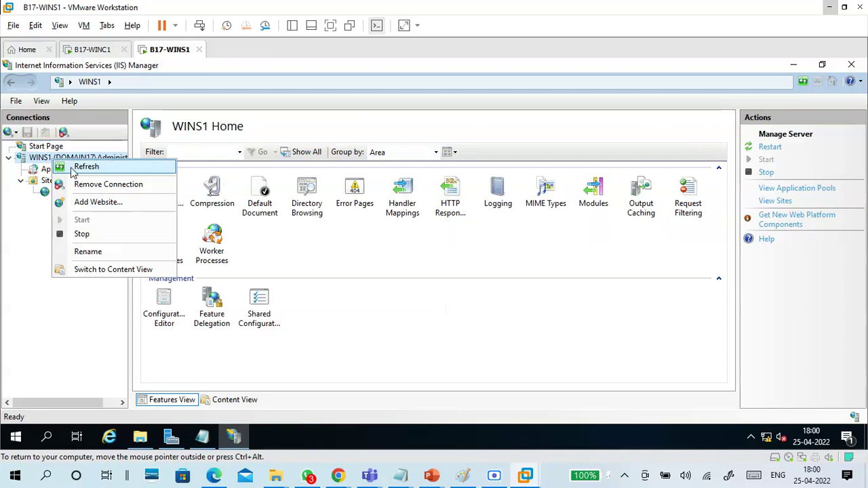
click(70, 167)
Step: Select Default Web Site and stop it
click(21, 182)
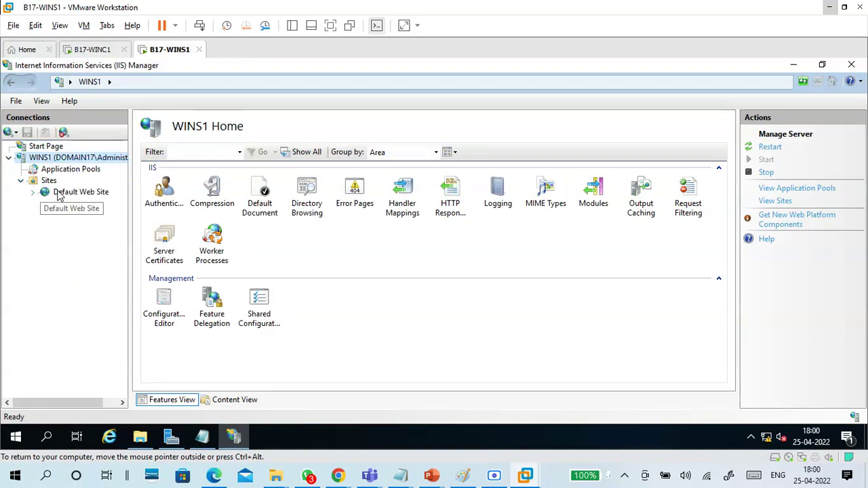
click(42, 195)
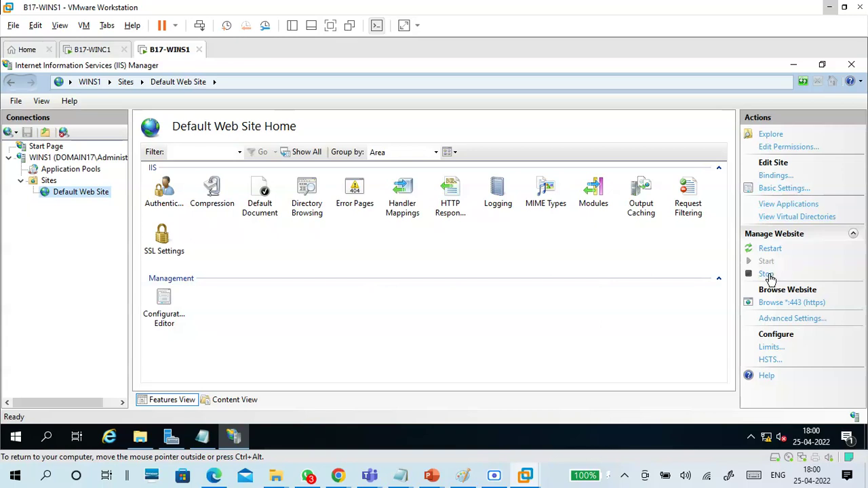
click(768, 274)
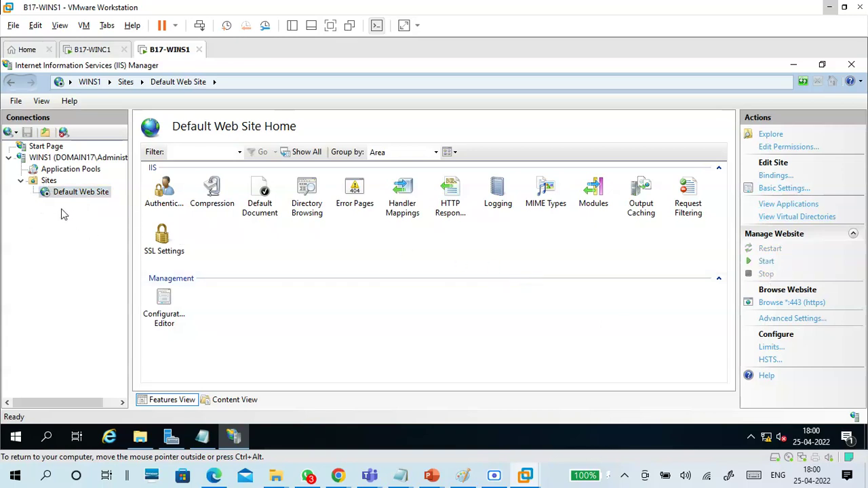
click(467, 243)
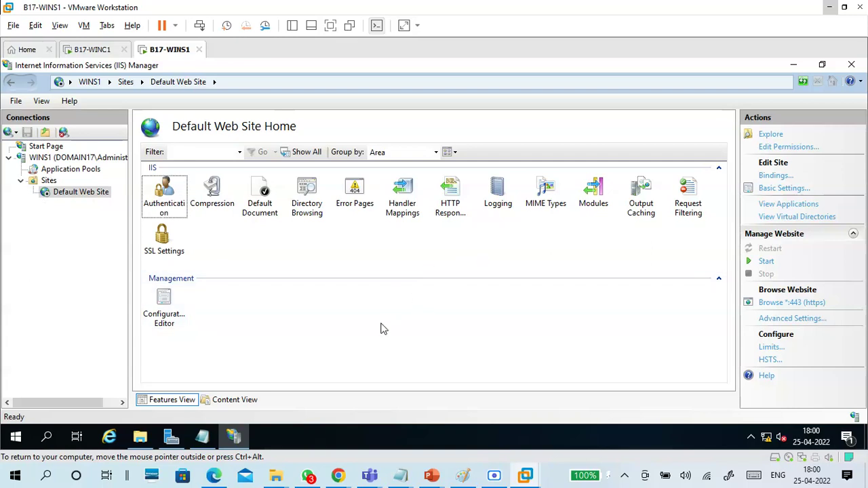
Step: In Notepad, add the line 'WINS1 - site - defaut web site - binding (right side)'
mouse_move(420, 465)
click(432, 450)
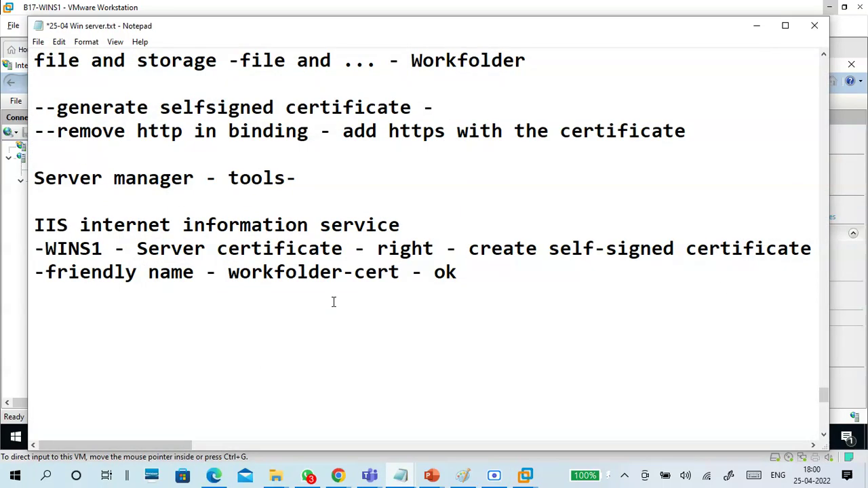
scroll(435, 251, down, 1)
click(470, 210)
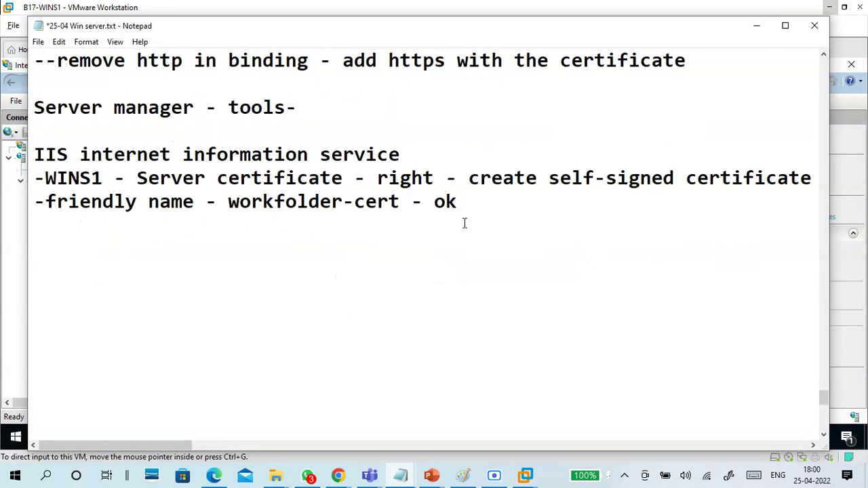
key(Return)
key(Return)
text(WINS1)
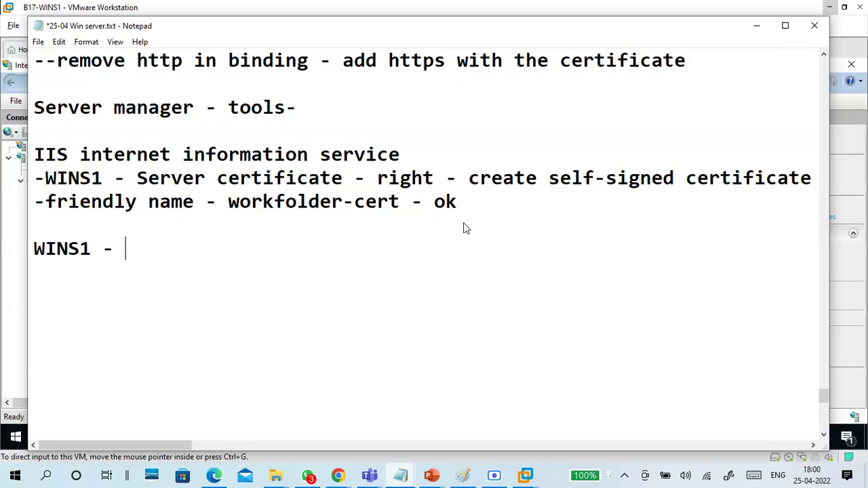
text( - site - defau)
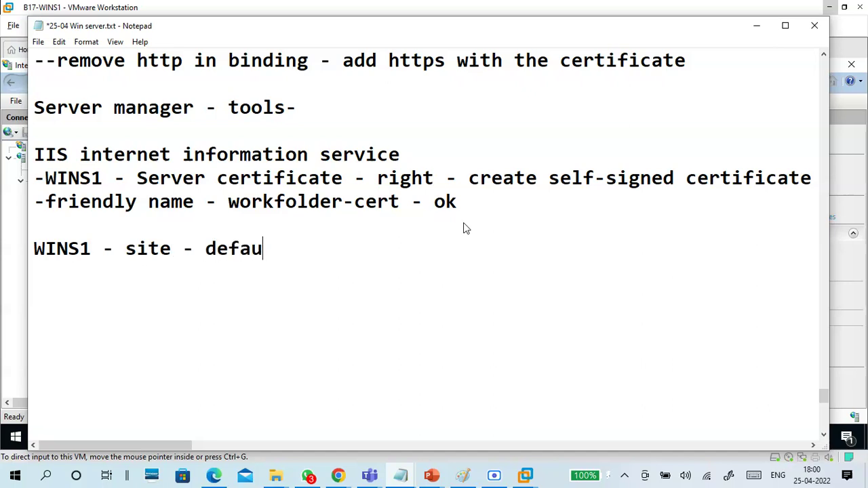
text(t web )
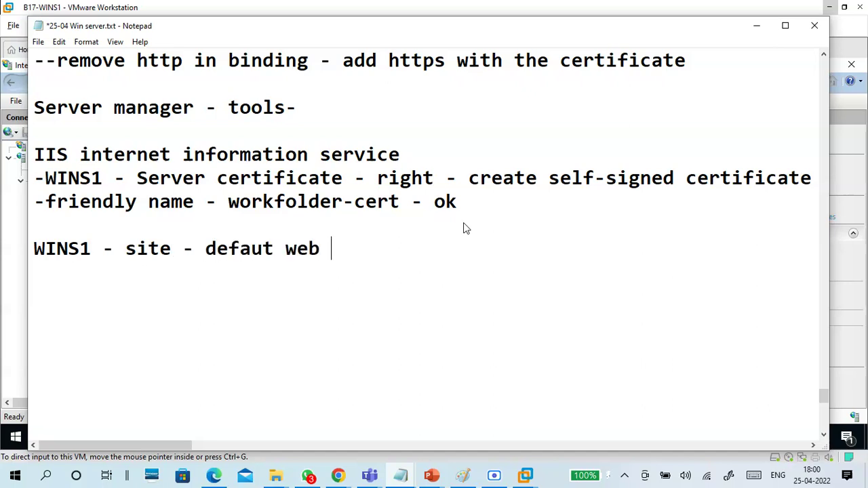
text(site - binf)
key(BackSpace)
text(ding )
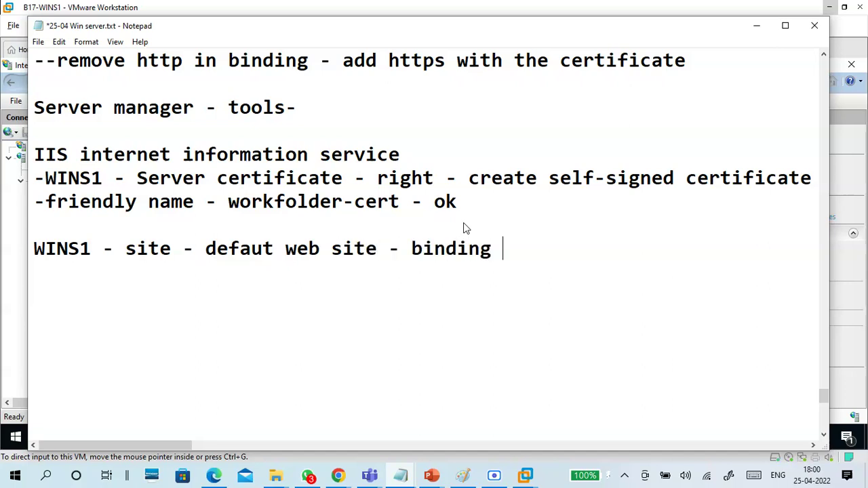
text((right si)
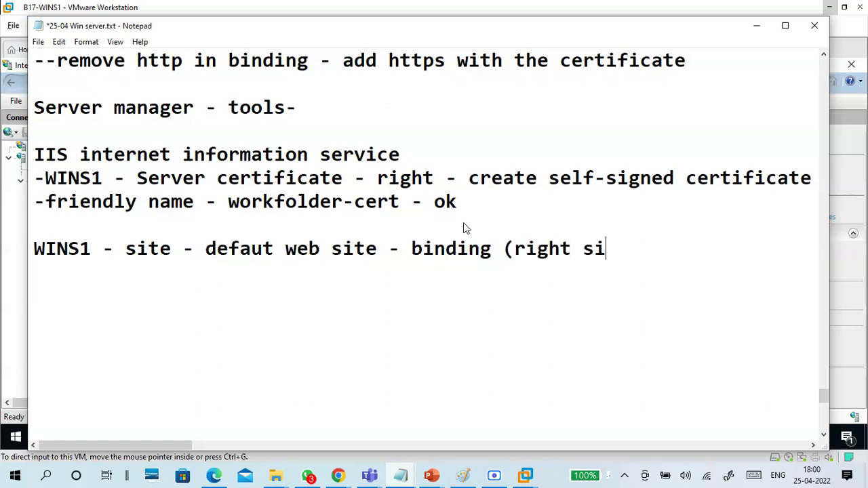
key(BackSpace)
key(BackSpace)
text(side))
Step: Add the line 'add - https - ssl certificate - workfolder-cert'
key(Return)
key(Return)
text(add)
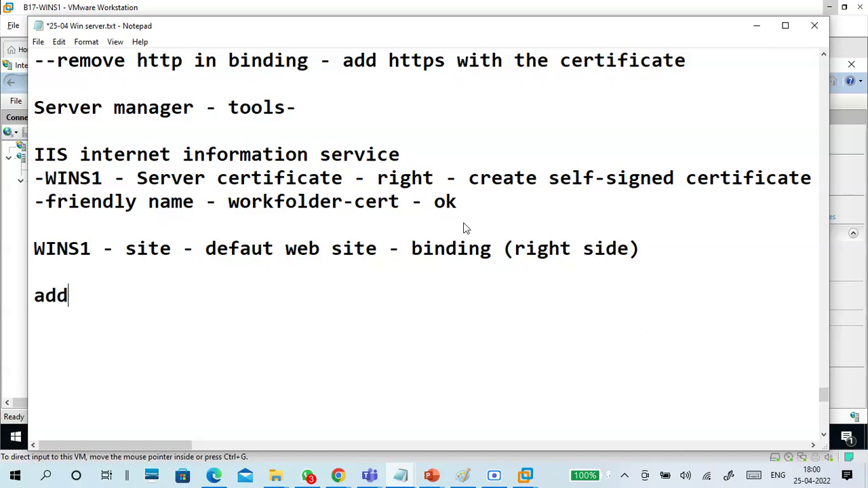
text( - https - ssl s)
key(BackSpace)
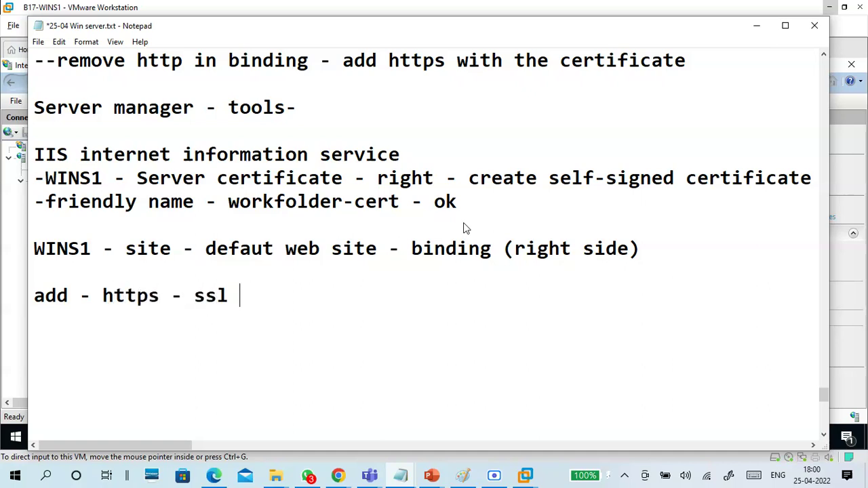
text(certific)
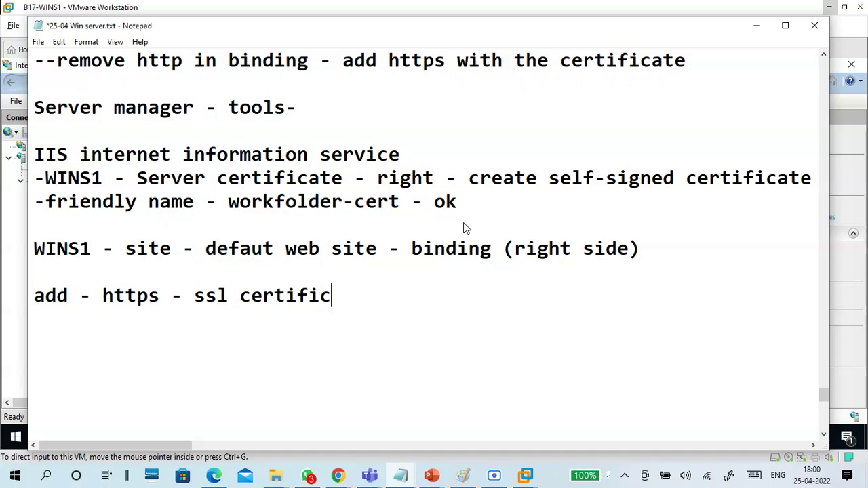
text(atte -)
key(BackSpace)
key(BackSpace)
key(BackSpace)
key(BackSpace)
key(BackSpace)
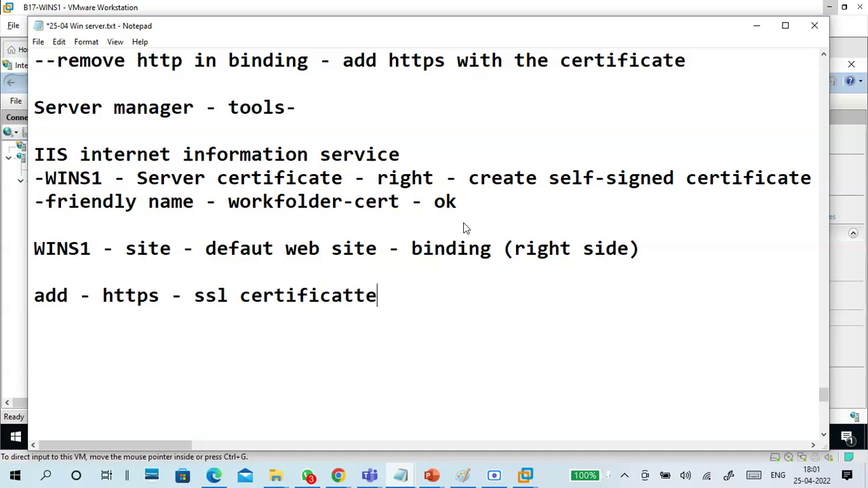
text(e - workfold)
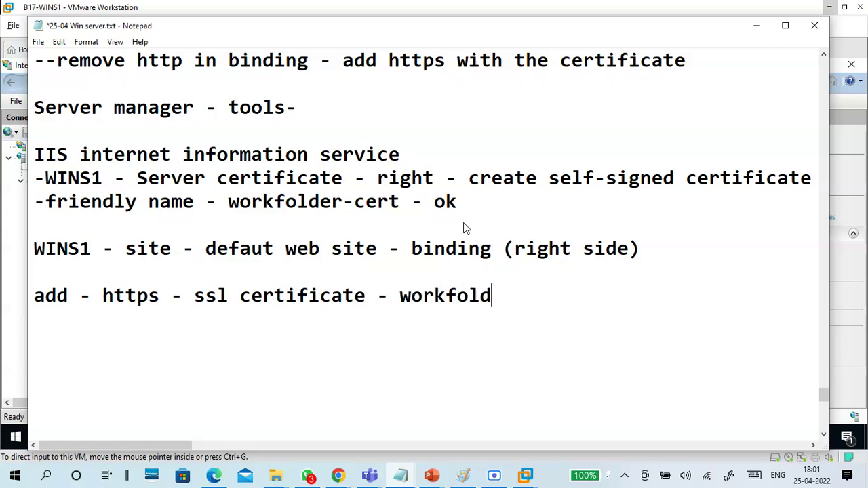
text(er-cert)
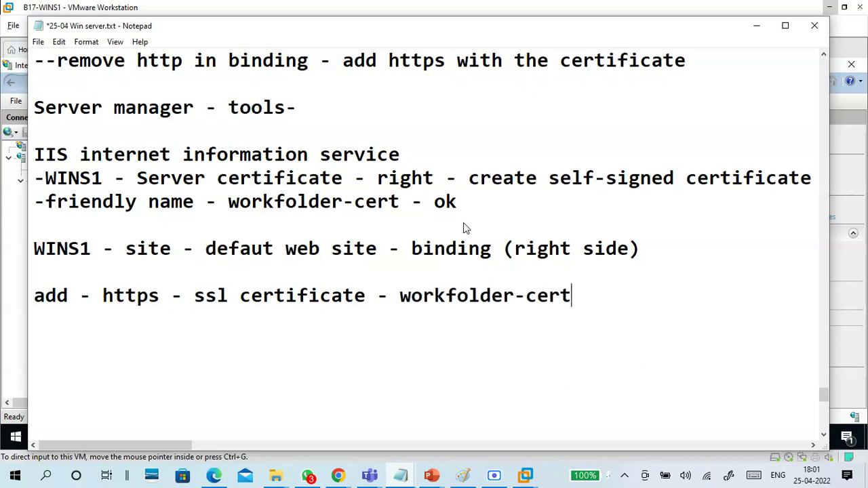
key(Return)
Step: Add the note lines 'ok', 'http - remove' and 'close'
text(ok)
key(Return)
key(BackSpace)
key(BackSpace)
key(BackSpace)
text(ok)
key(Return)
key(Return)
text(h)
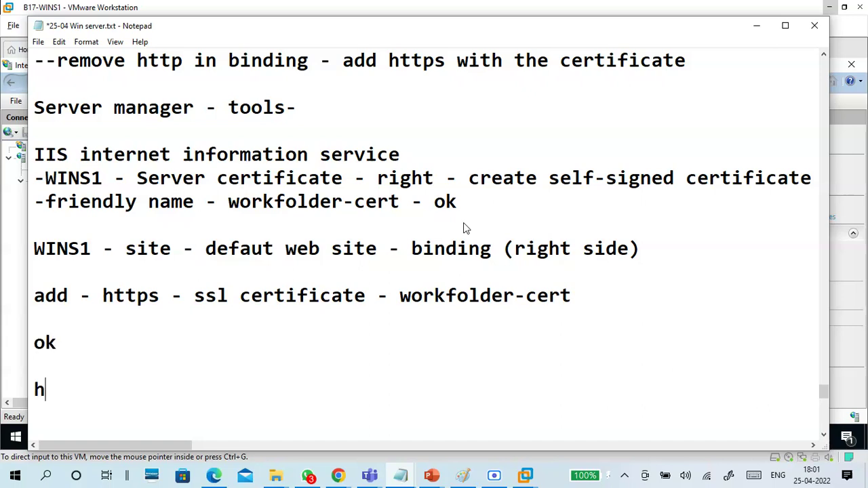
text(ttp - remove)
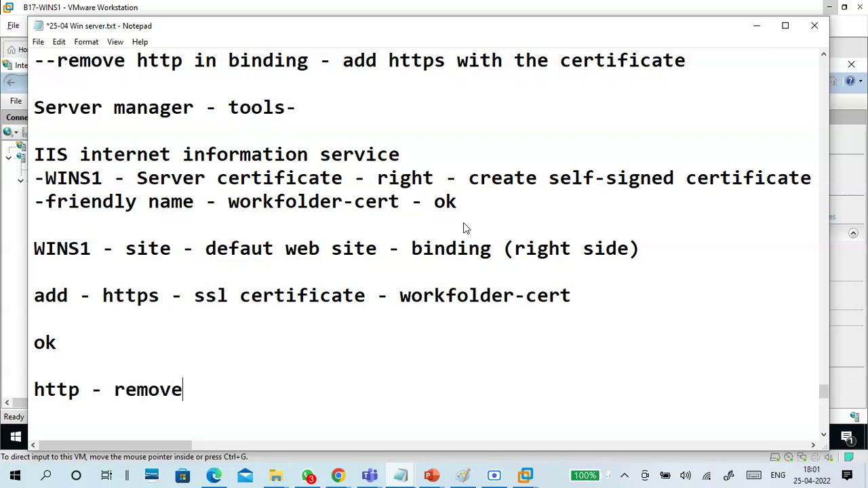
key(Return)
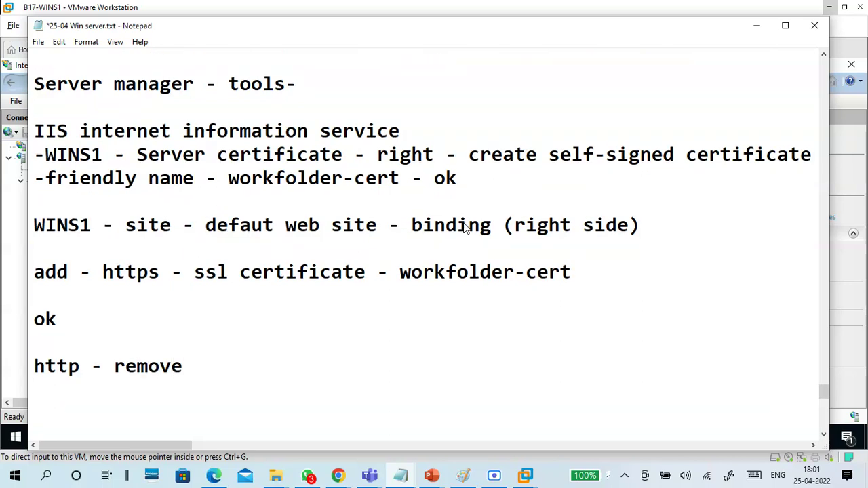
text(close)
key(Return)
key(Return)
key(Return)
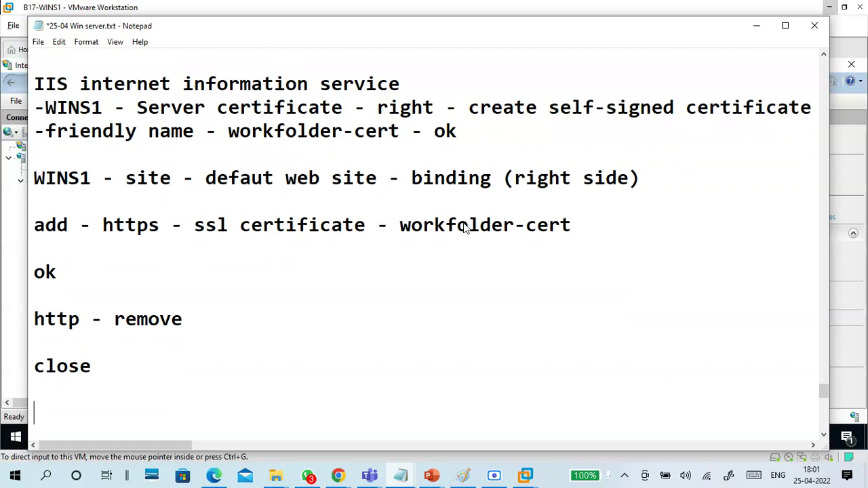
key(BackSpace)
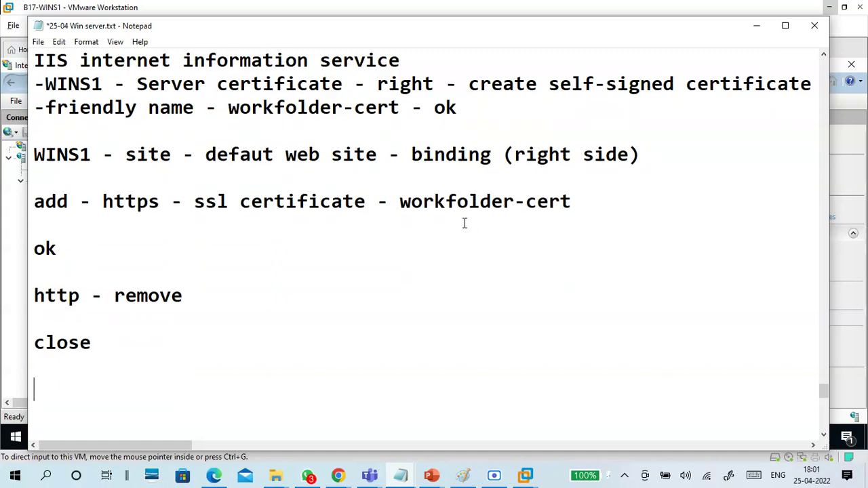
Step: Add 'stop - defaut web site' and a shortened dashed separator line
text(stop )
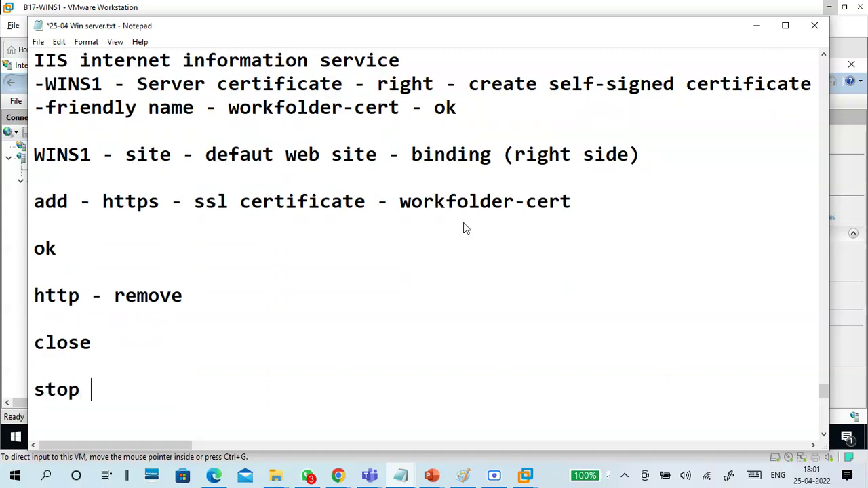
text(- defa)
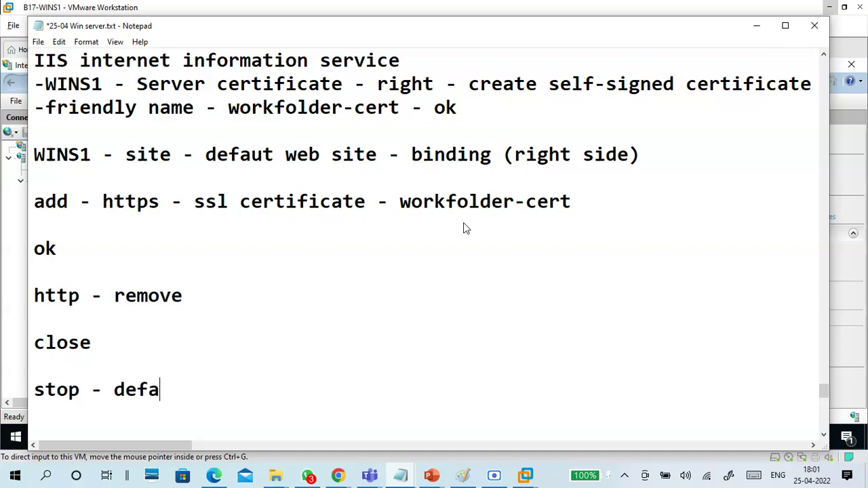
text(ut web)
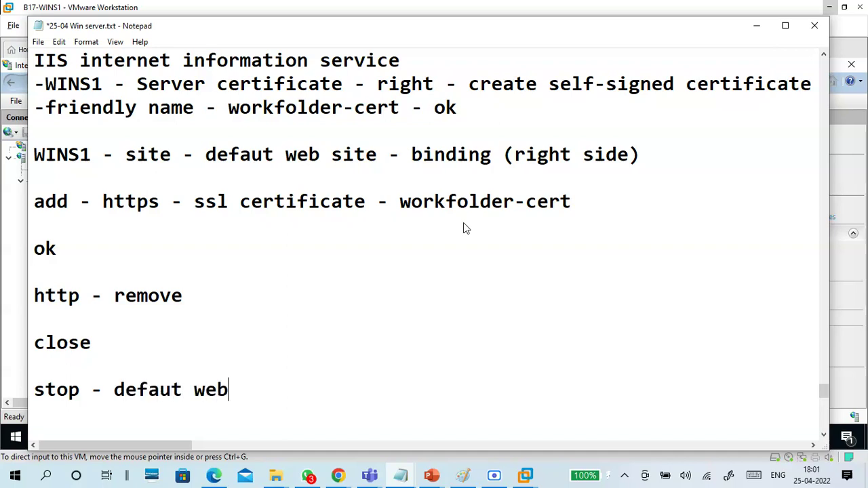
text( site)
key(Return)
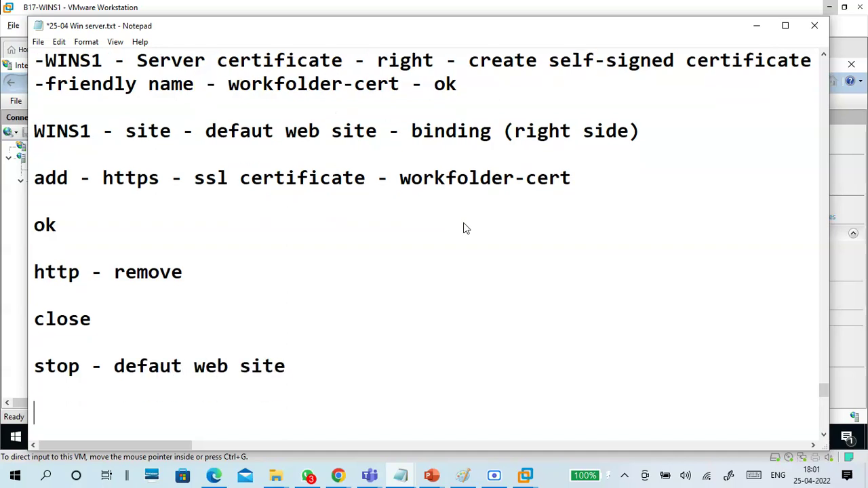
text(------------------------------)
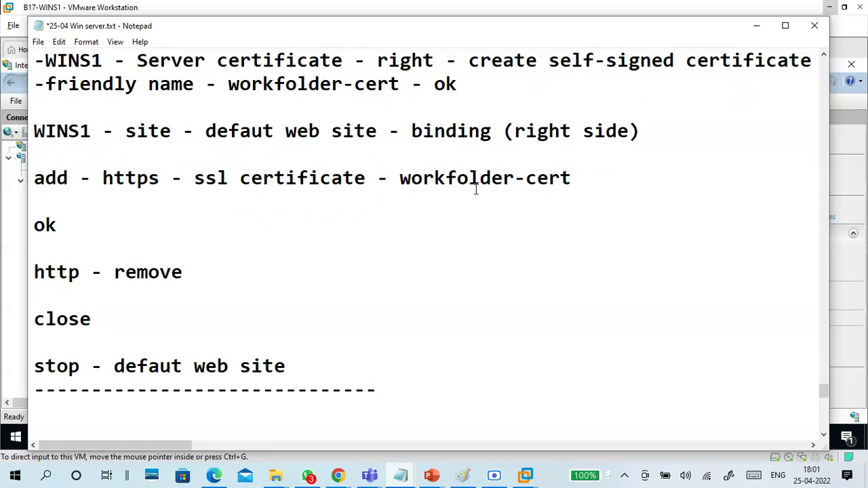
scroll(461, 233, down, 3)
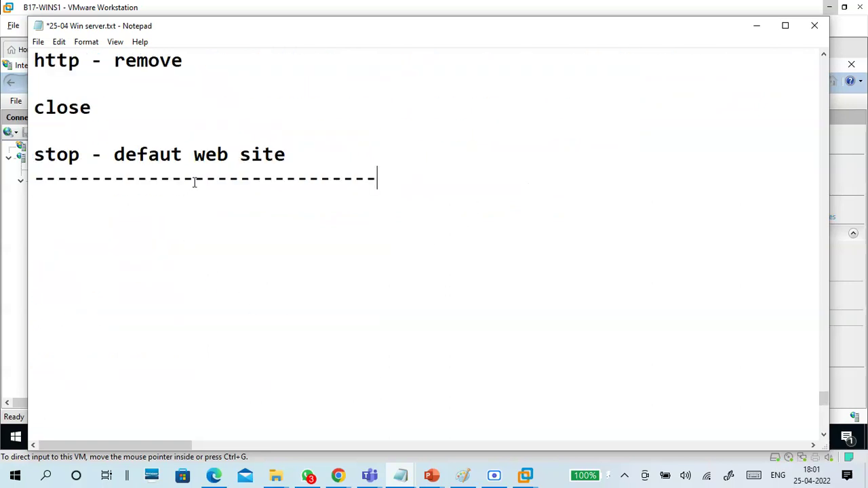
drag(194, 181, 487, 176)
key(BackSpace)
scroll(487, 176, up, 5)
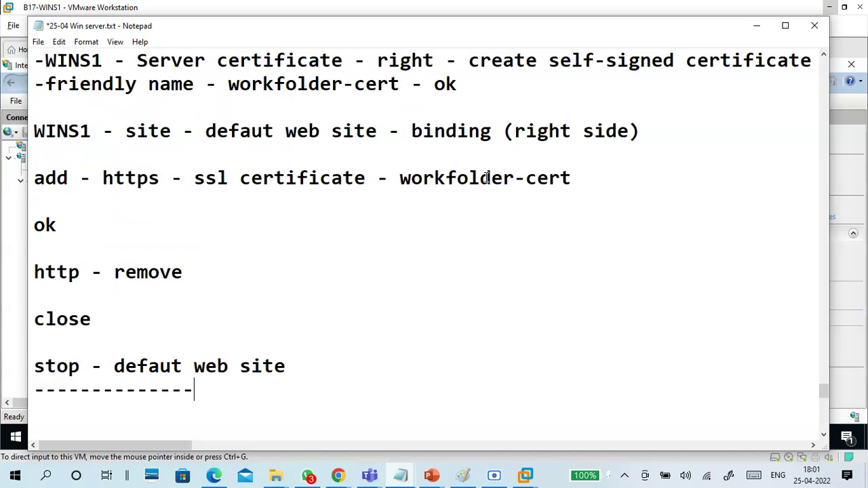
scroll(467, 247, down, 4)
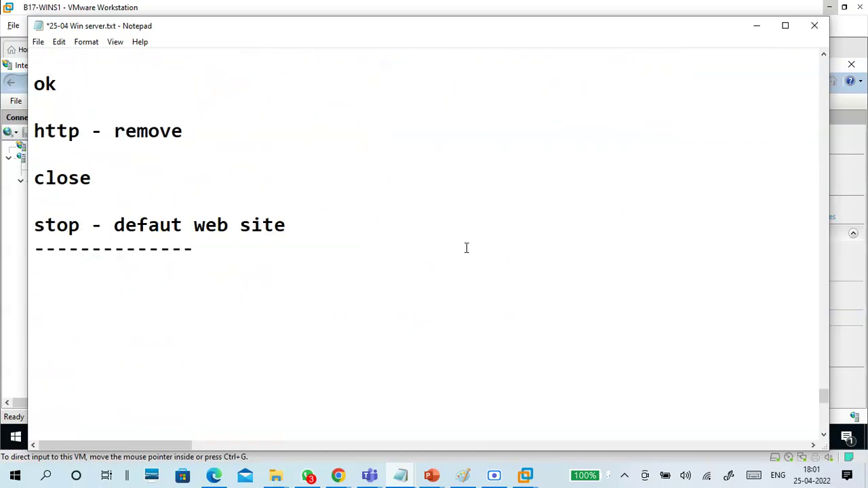
Step: Minimize Notepad and IIS Manager, then open Work Folders under File and Storage Services in Server Manager
click(757, 26)
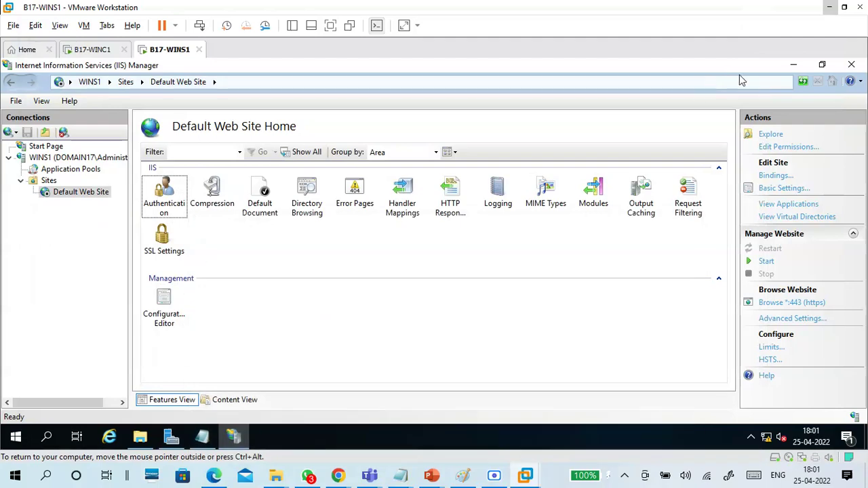
click(795, 65)
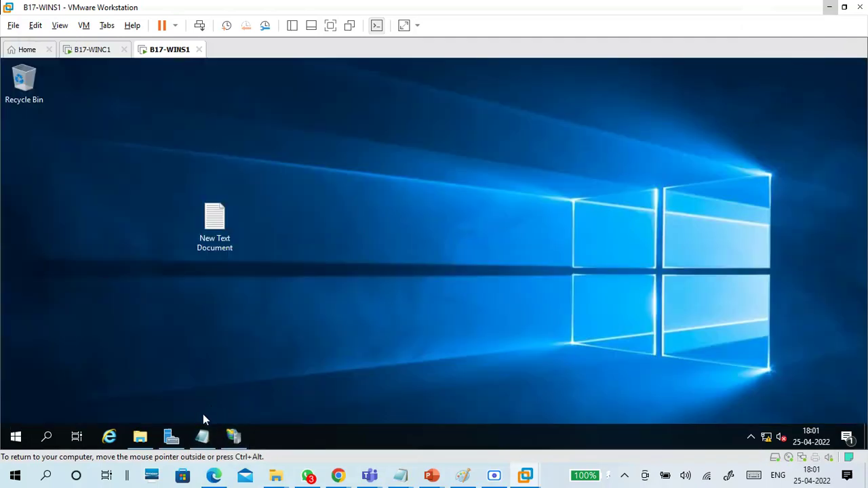
click(171, 437)
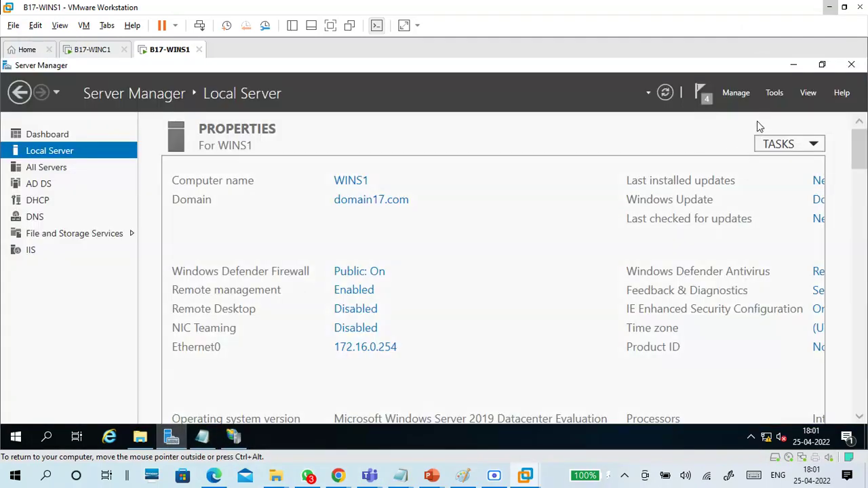
click(775, 93)
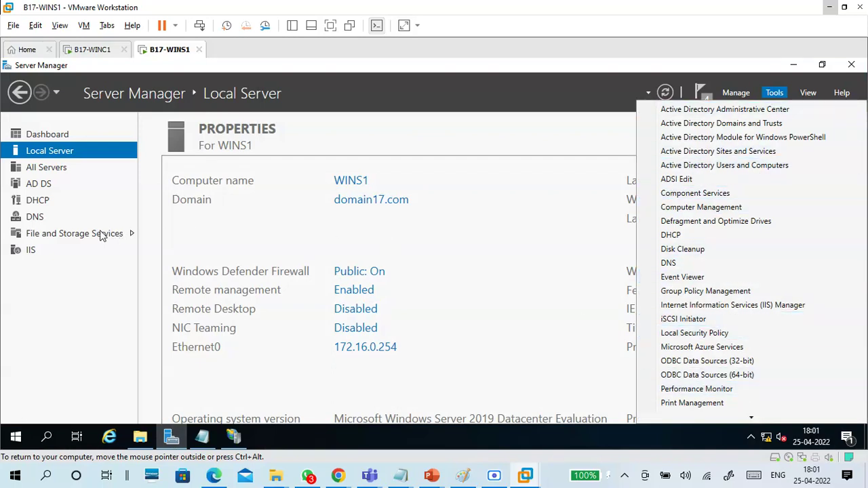
click(100, 235)
click(68, 235)
click(59, 236)
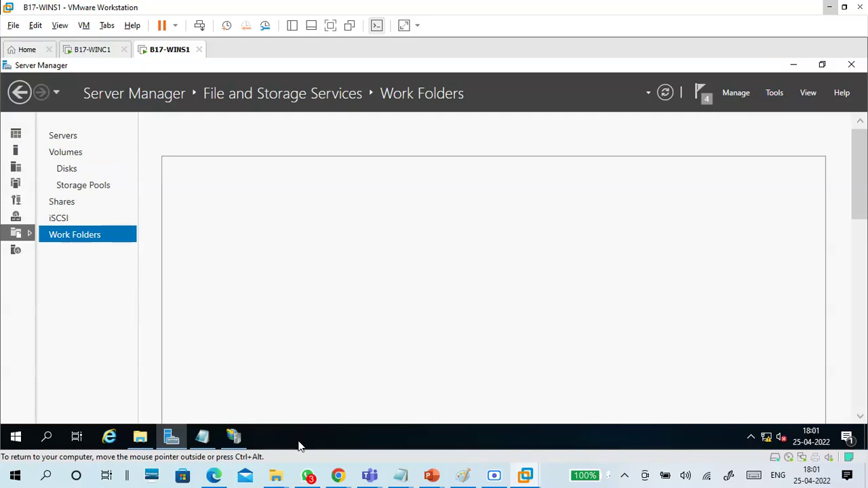
Step: Add a 'Workfolder configuration' heading and the line 'Server manager - File and storage - workfolder'
mouse_move(400, 475)
click(430, 434)
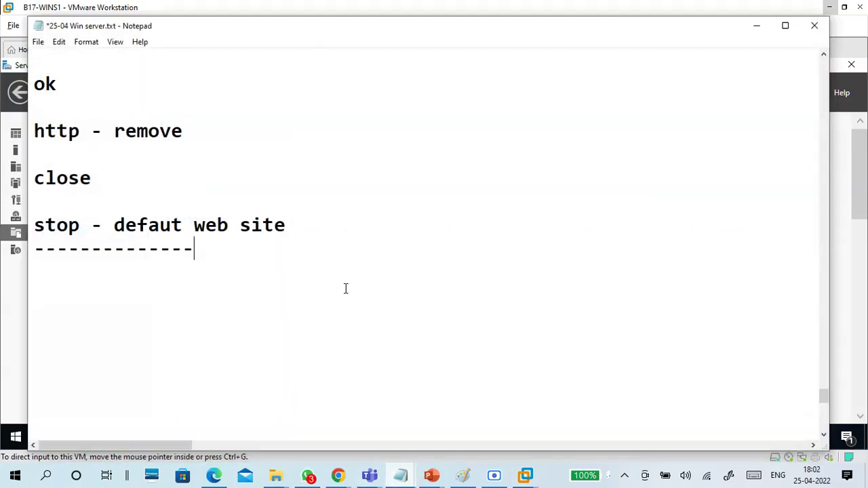
key(Return)
text(Workfolder configuration)
key(Return)
key(Return)
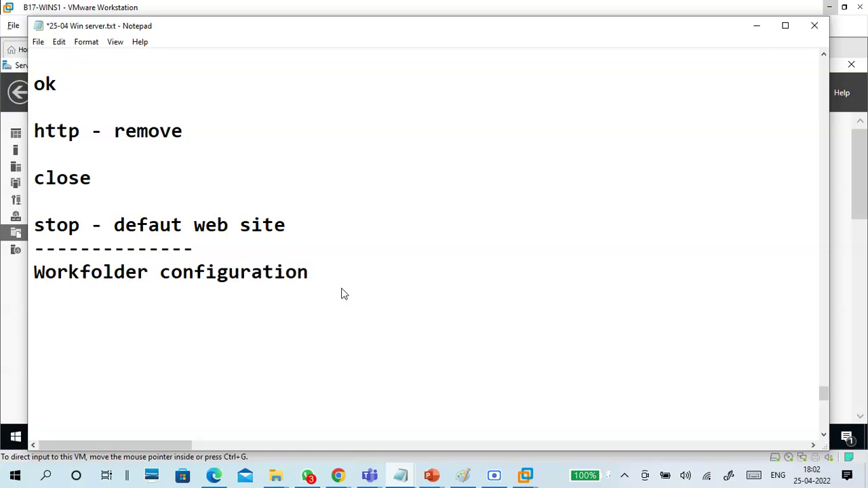
text(Server manger)
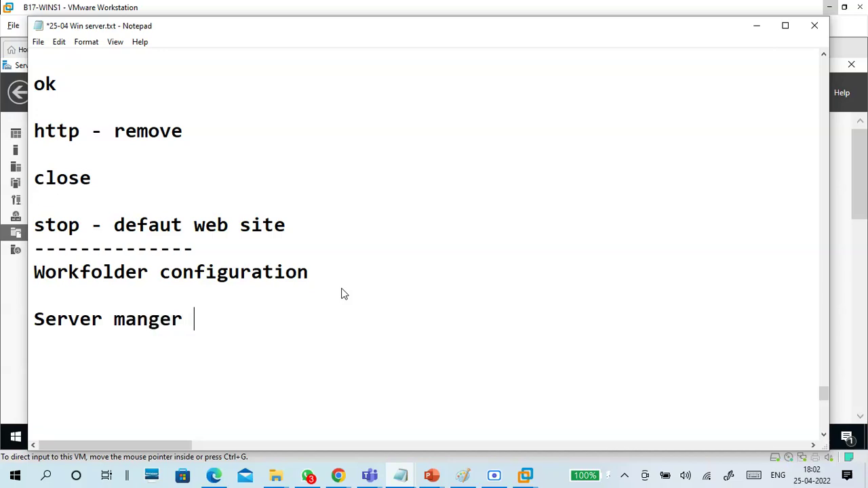
key(BackSpace)
key(BackSpace)
key(BackSpace)
key(BackSpace)
text(ager)
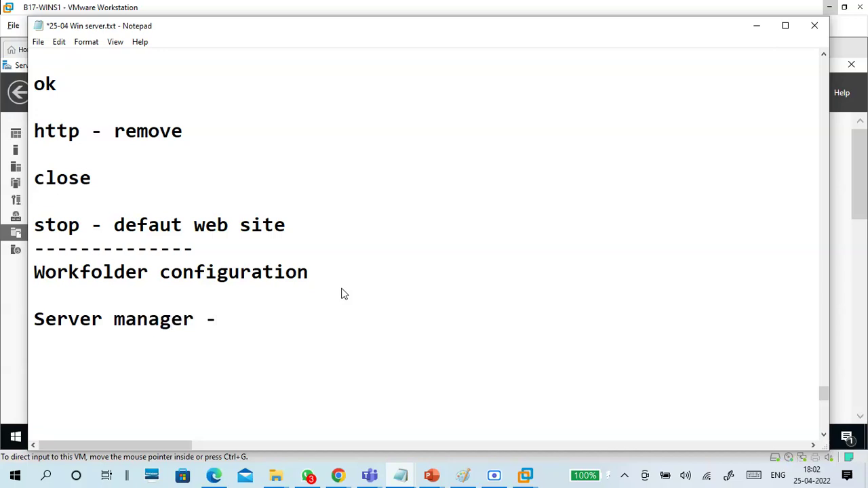
text( - File and stora)
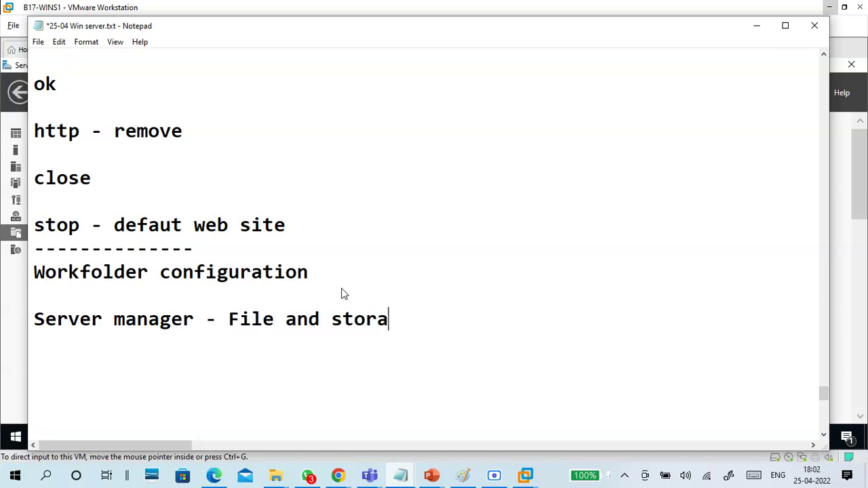
text(ge - w)
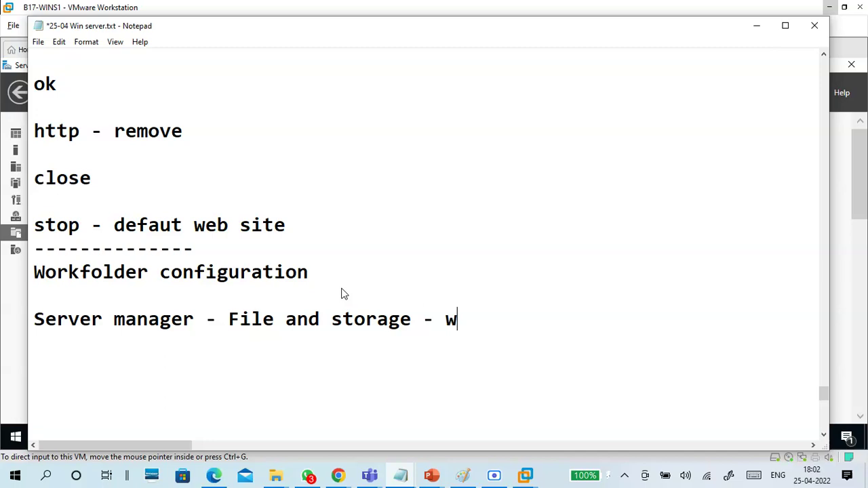
text(orkfolder)
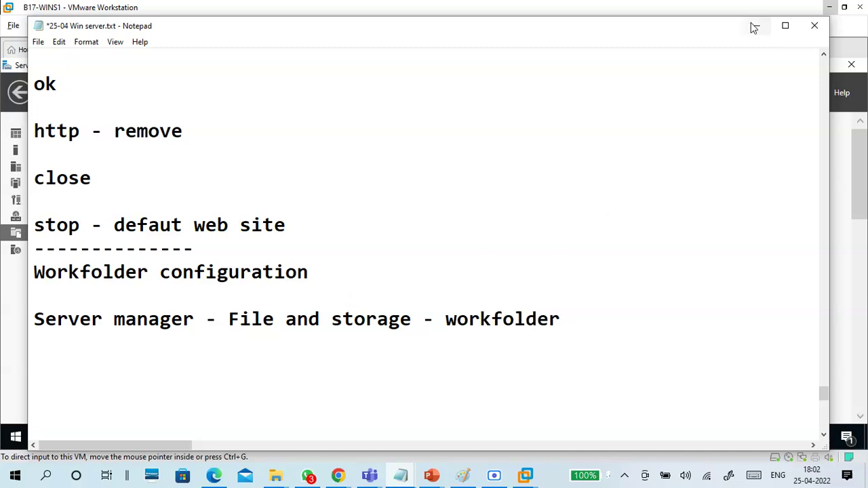
Step: Minimize the notes and launch the New Sync Share Wizard
click(754, 26)
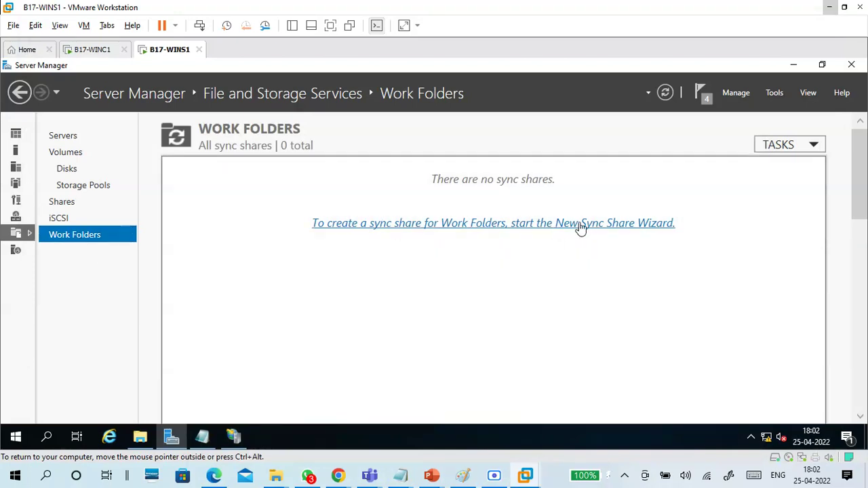
mouse_move(857, 195)
mouse_down()
mouse_move(867, 389)
mouse_move(866, 204)
mouse_up()
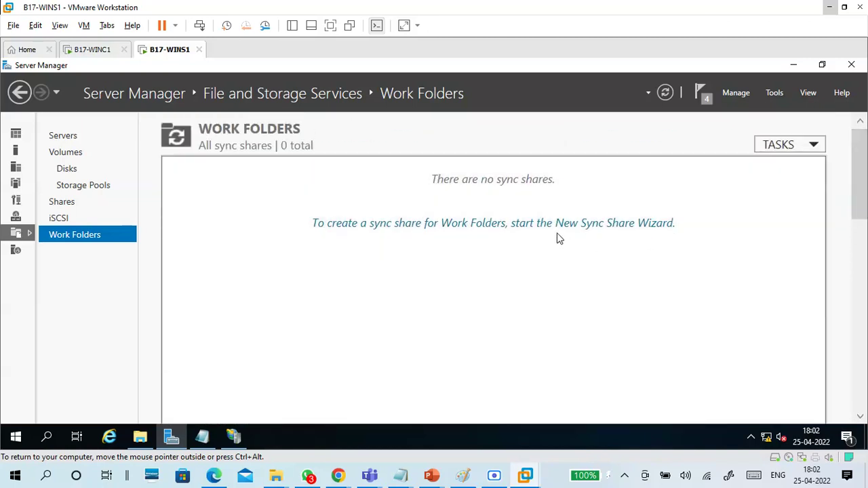
click(446, 225)
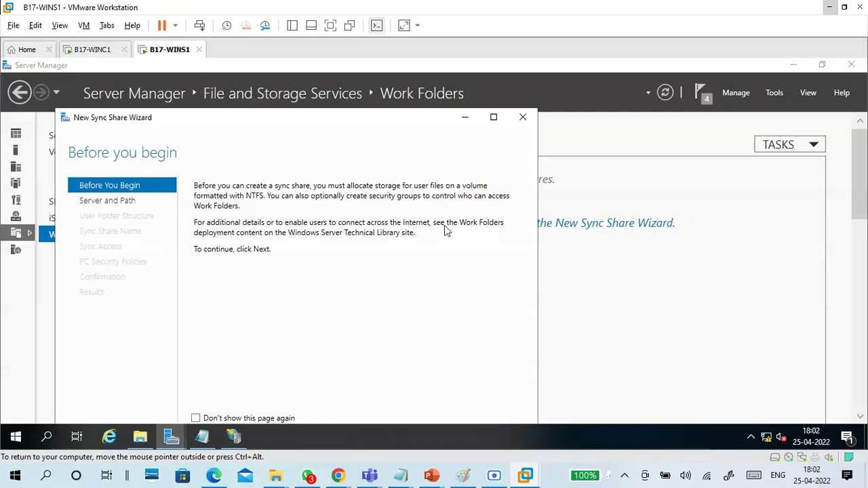
Step: Dismiss the Teams meeting window and reposition the wizard window
mouse_move(370, 475)
click(403, 417)
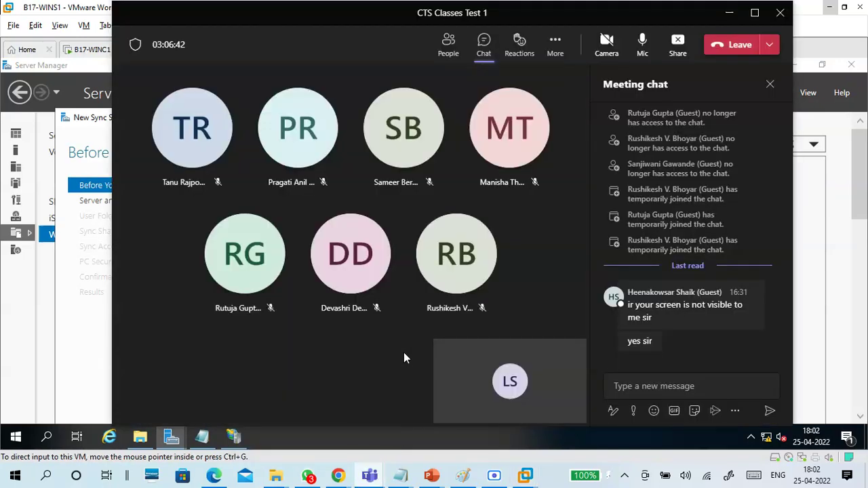
click(729, 13)
drag(364, 118, 481, 78)
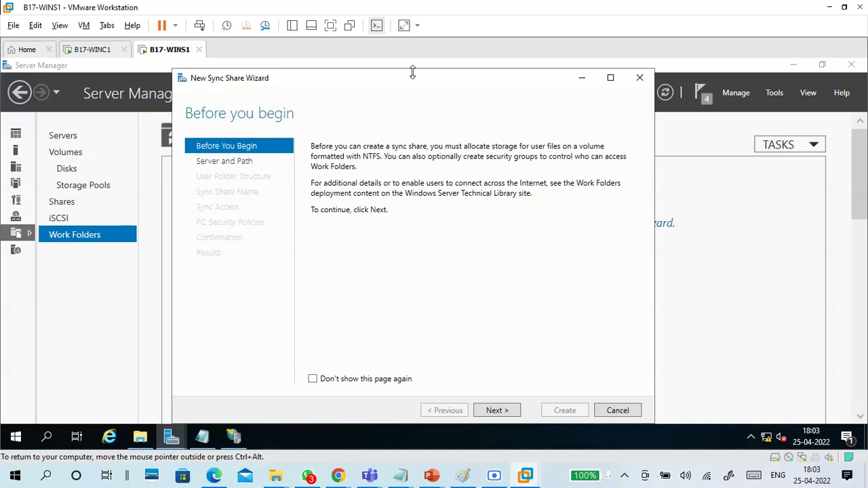
drag(415, 82, 421, 82)
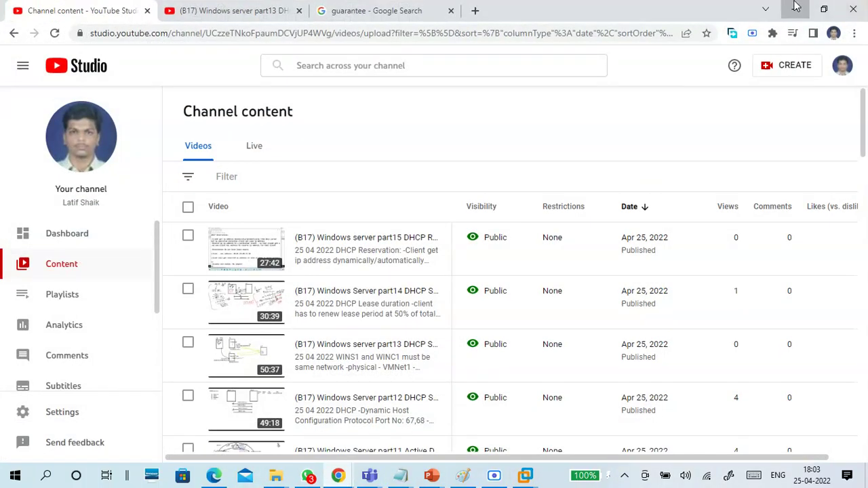
Step: Cancel the New Sync Share Wizard and confirm with Yes
click(795, 7)
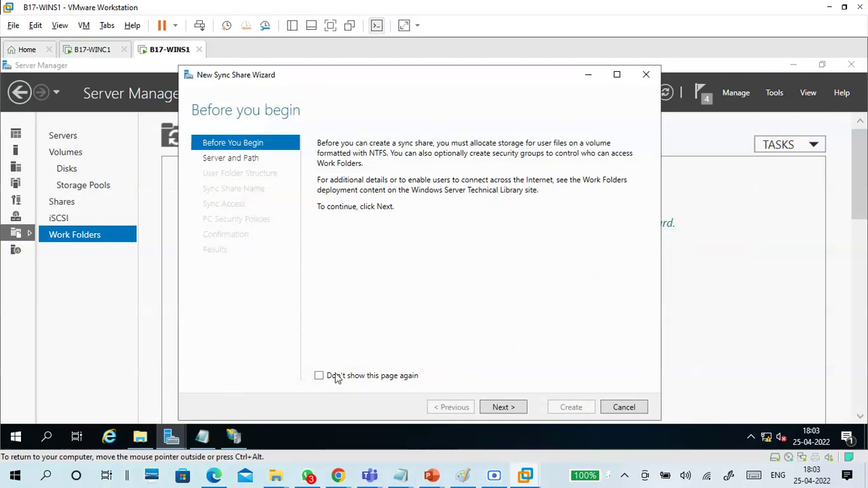
mouse_move(215, 479)
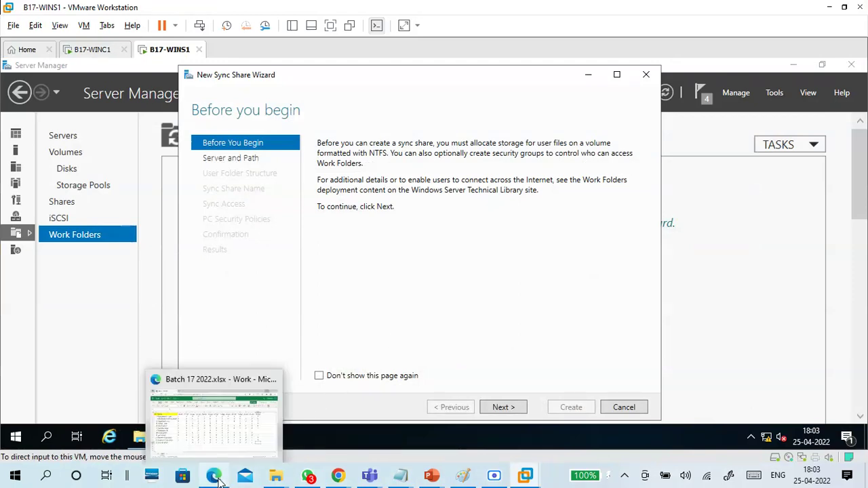
click(619, 408)
click(451, 289)
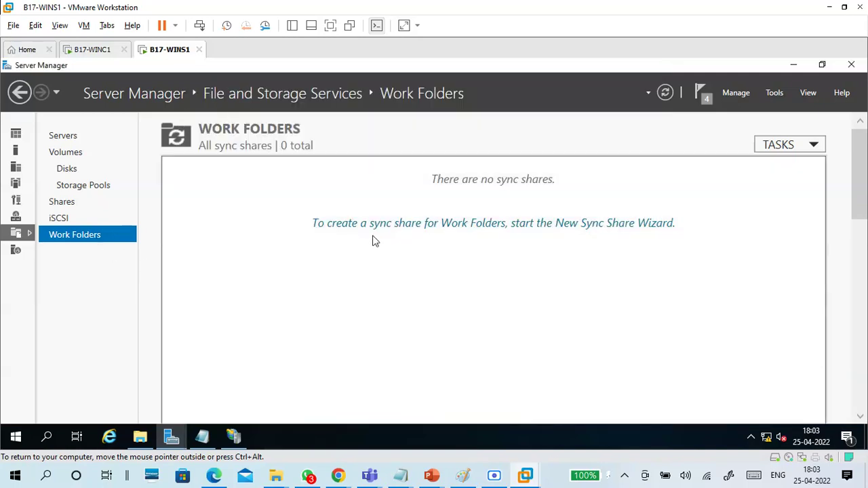
Step: Restart the New Sync Share Wizard and choose the Workfolder file share (E:\Workfolder) as the location
click(502, 229)
drag(369, 139, 478, 79)
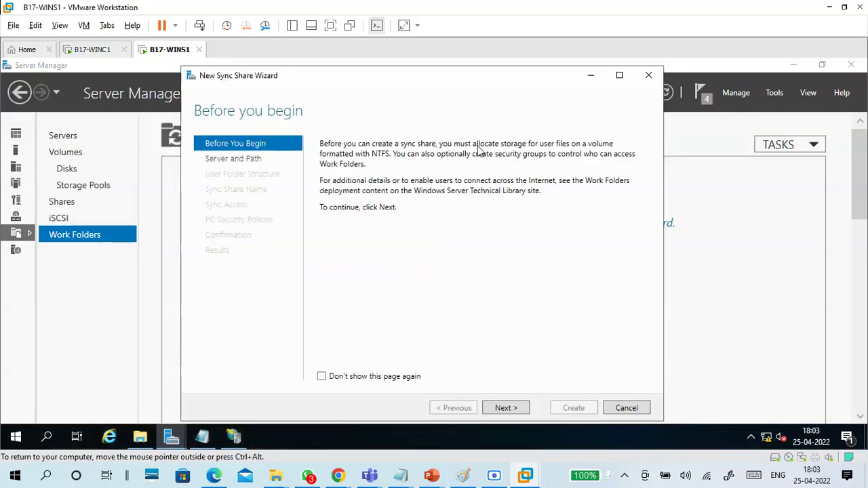
click(516, 409)
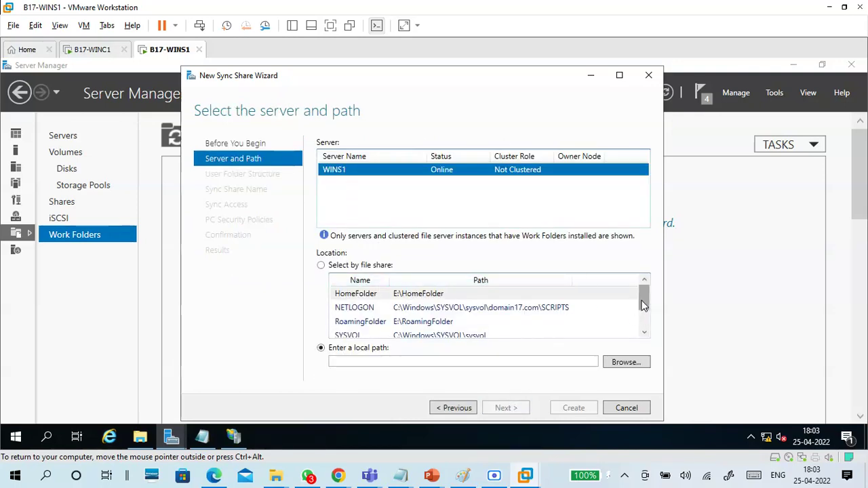
drag(644, 303, 645, 319)
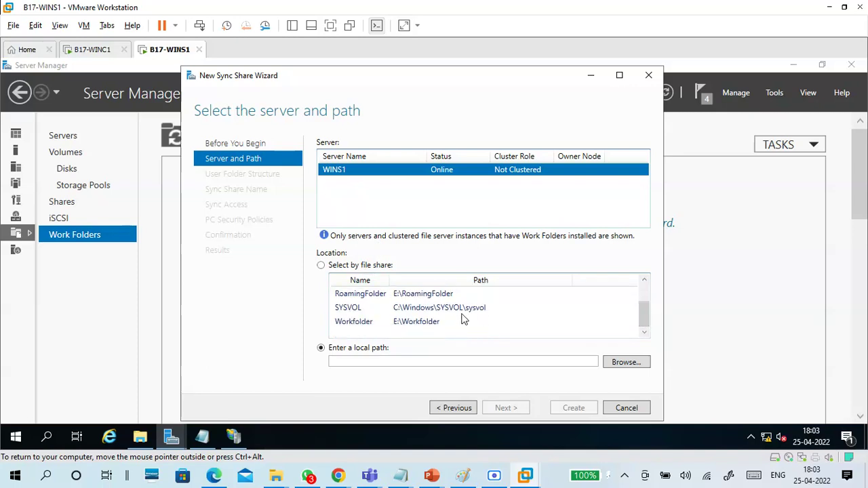
click(365, 323)
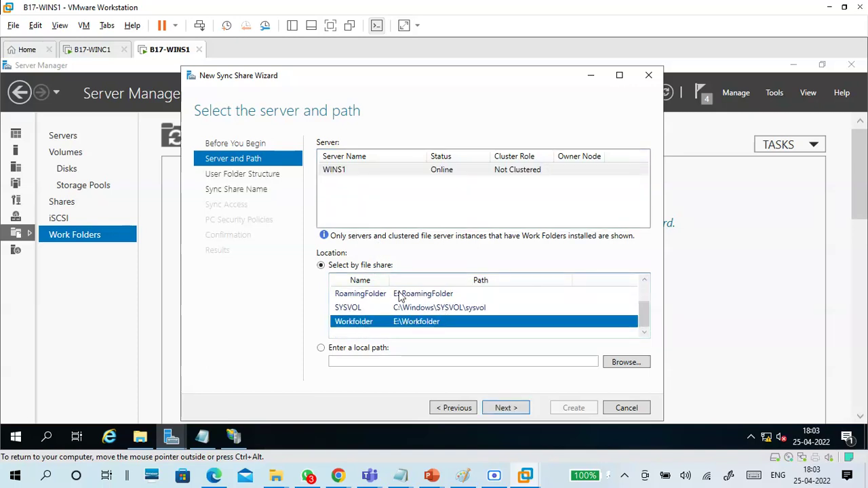
click(508, 409)
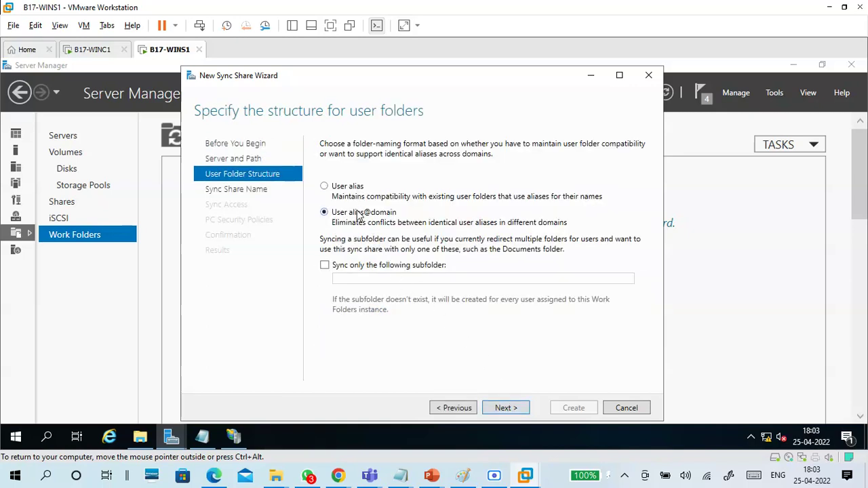
Step: Choose user alias@domain folder naming and keep the sync share name Workfolder
click(354, 192)
click(358, 191)
click(357, 215)
click(506, 409)
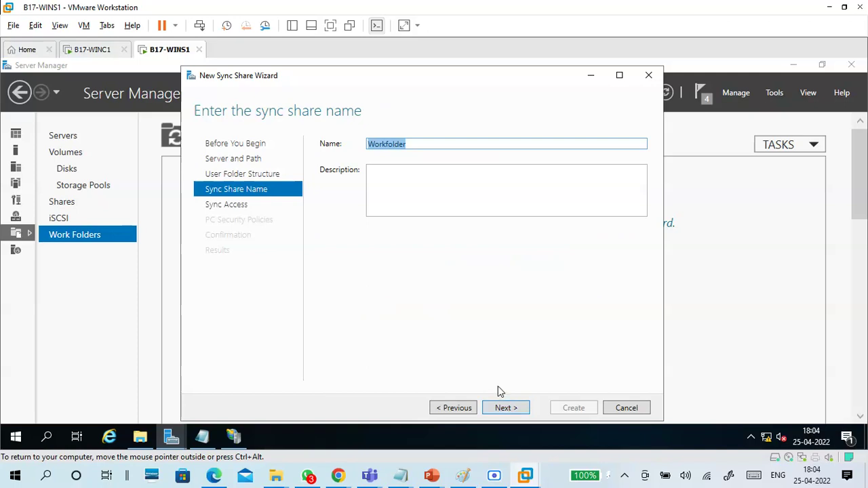
click(416, 145)
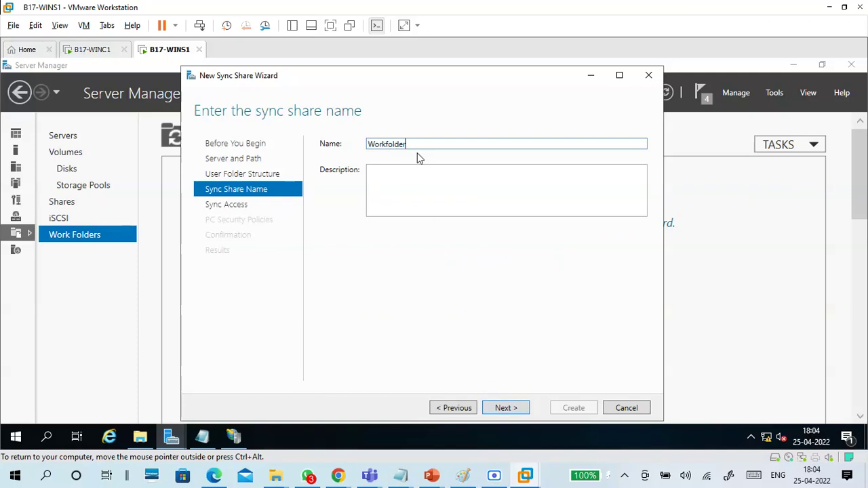
click(514, 408)
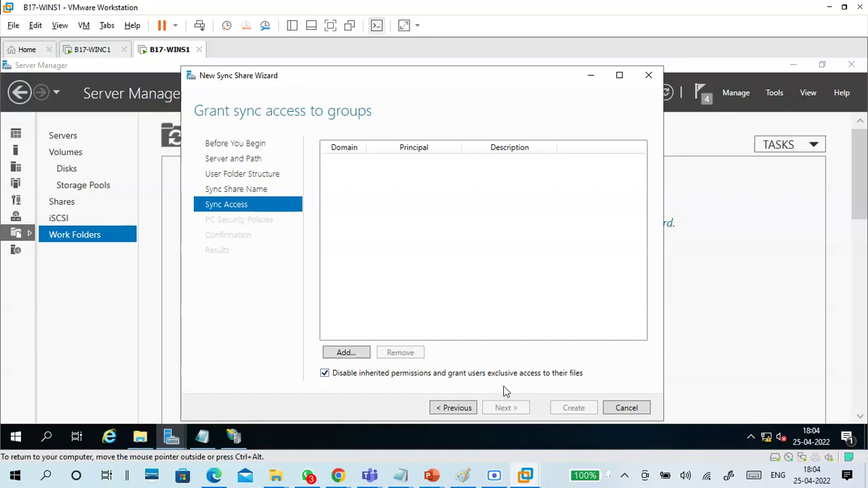
Step: Add Domain Users to the sync access list
click(373, 378)
click(347, 353)
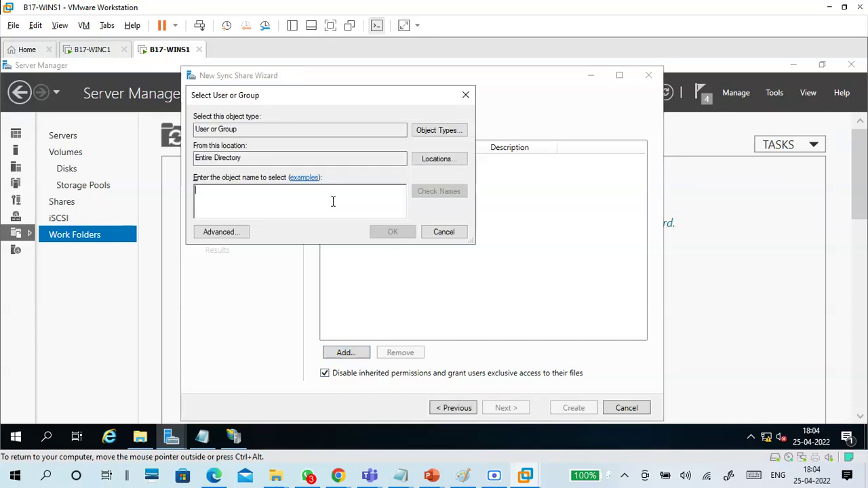
text(domain us)
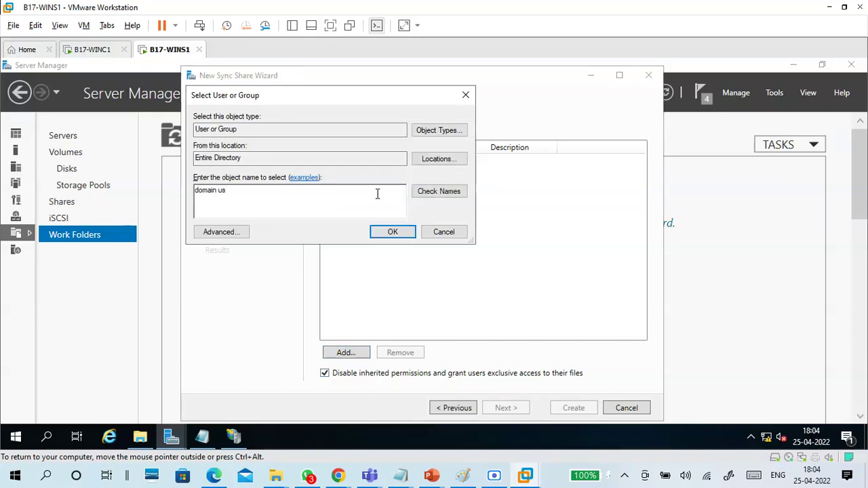
click(423, 194)
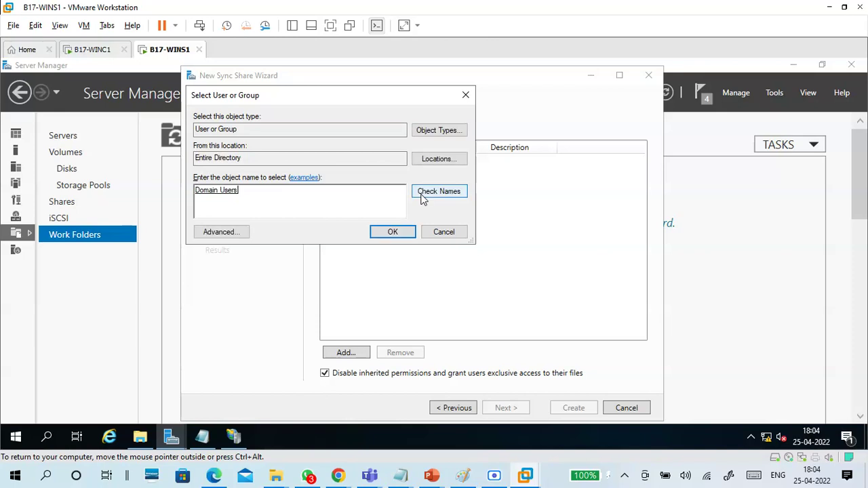
click(397, 232)
click(355, 163)
drag(383, 151, 394, 151)
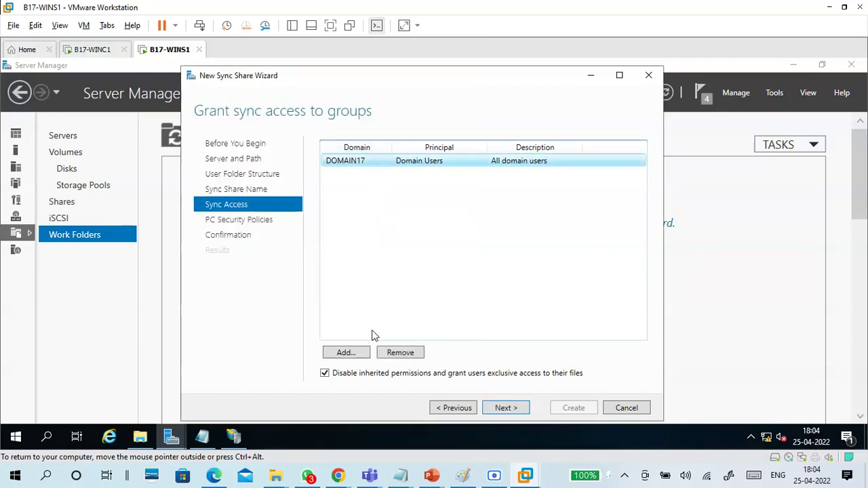
click(348, 354)
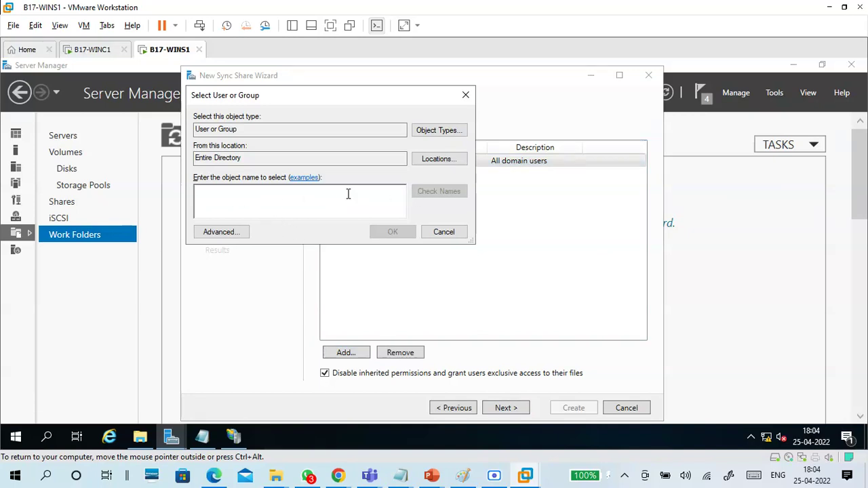
click(439, 234)
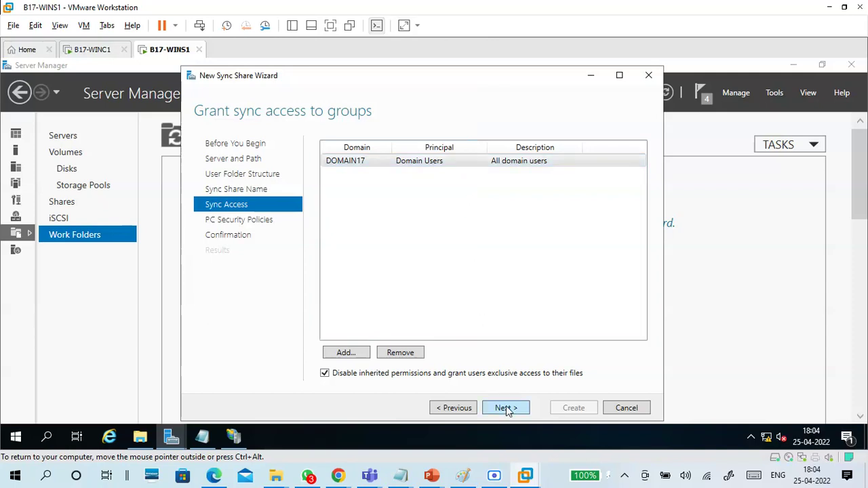
Step: Leave Encrypt Work Folders off, keep automatic screen lock, and reach the confirmation summary
click(504, 408)
click(358, 146)
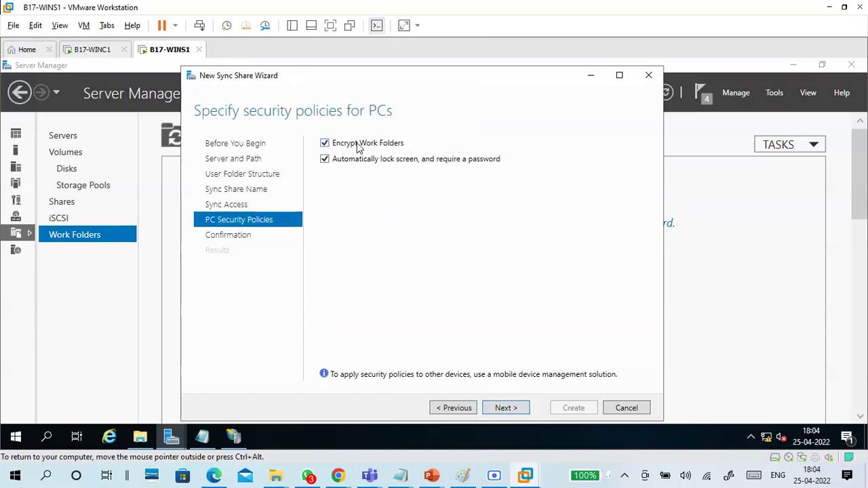
click(359, 145)
click(365, 146)
click(375, 145)
click(509, 410)
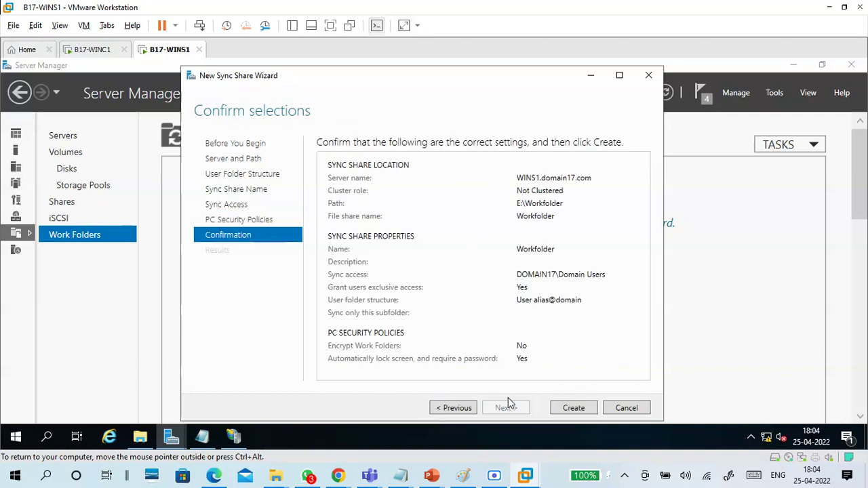
click(453, 410)
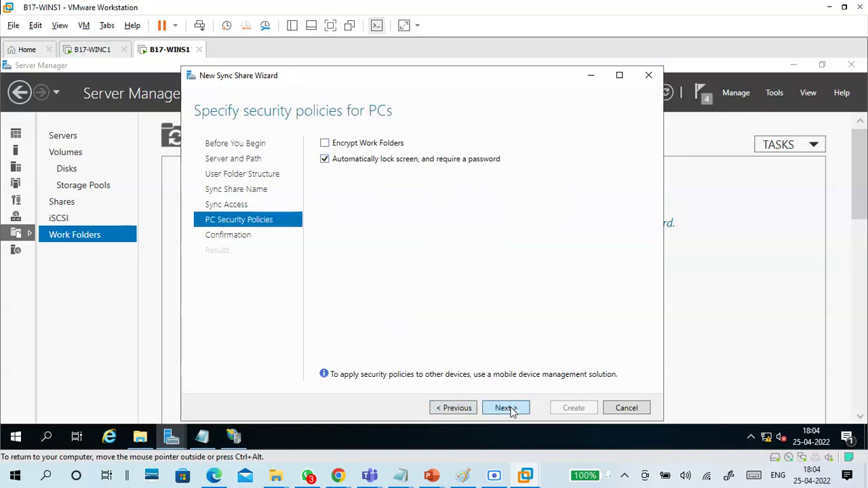
click(512, 410)
Step: Create the sync share, which fails with a WS-Management error, then launch services.msc
click(564, 409)
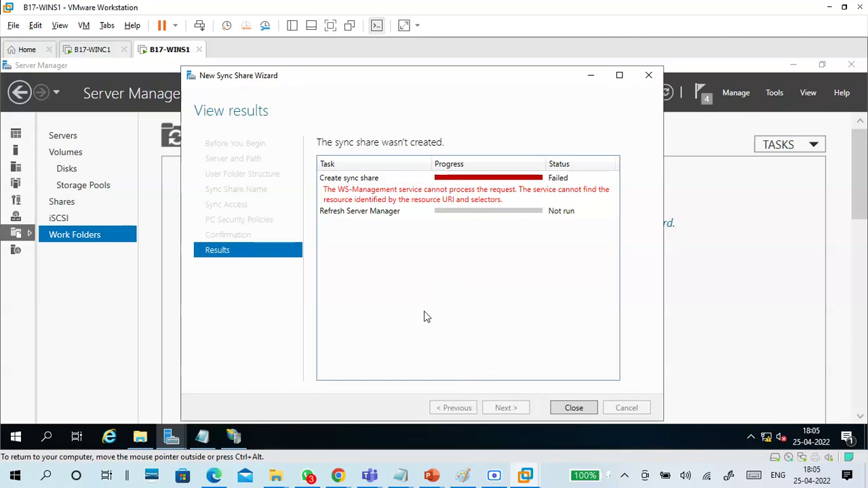
key(super+r)
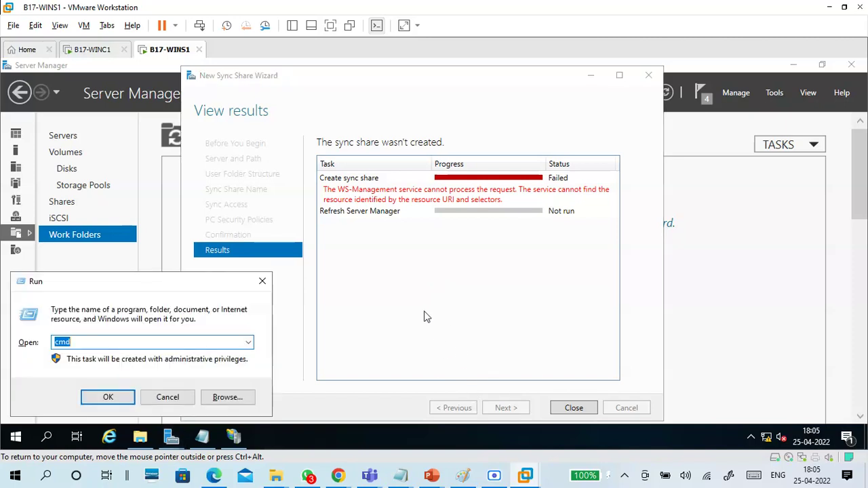
text(services.msc)
key(Return)
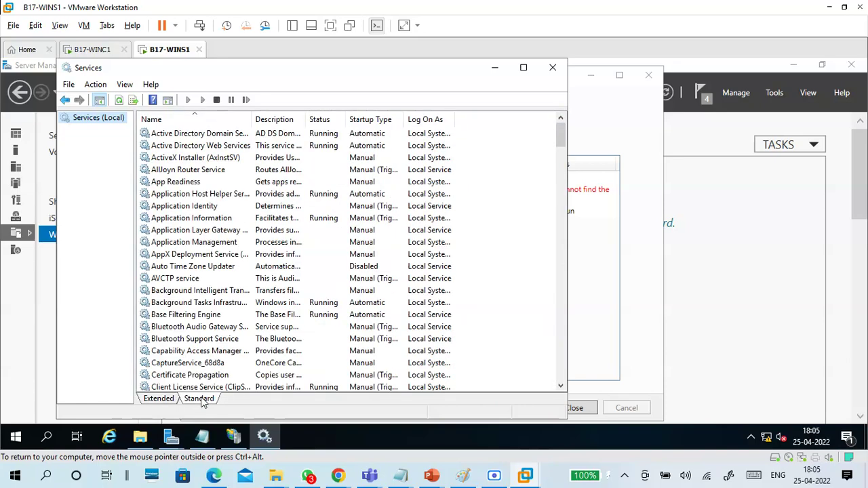
Step: Jump to the services starting with W in the Services console
click(169, 280)
key(w)
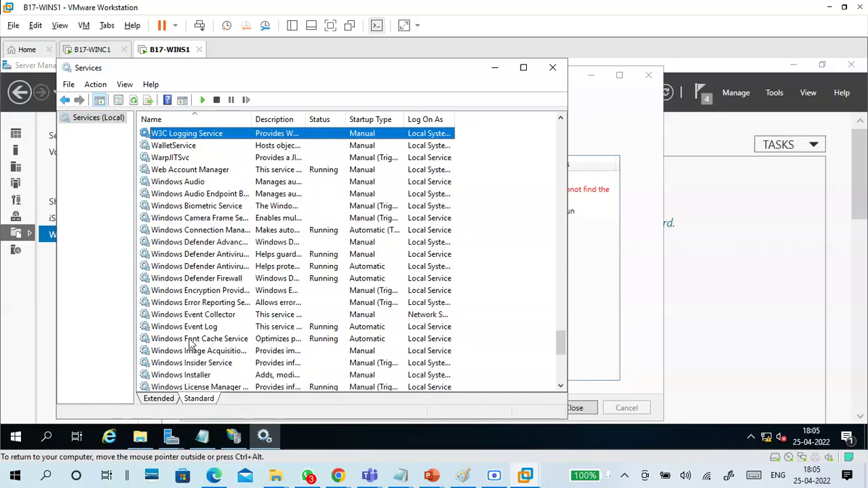
scroll(190, 344, down, 8)
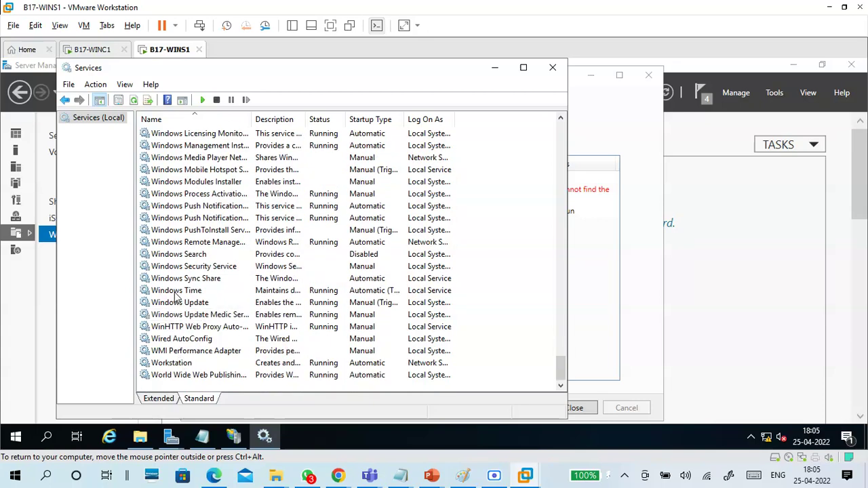
scroll(197, 253, up, 4)
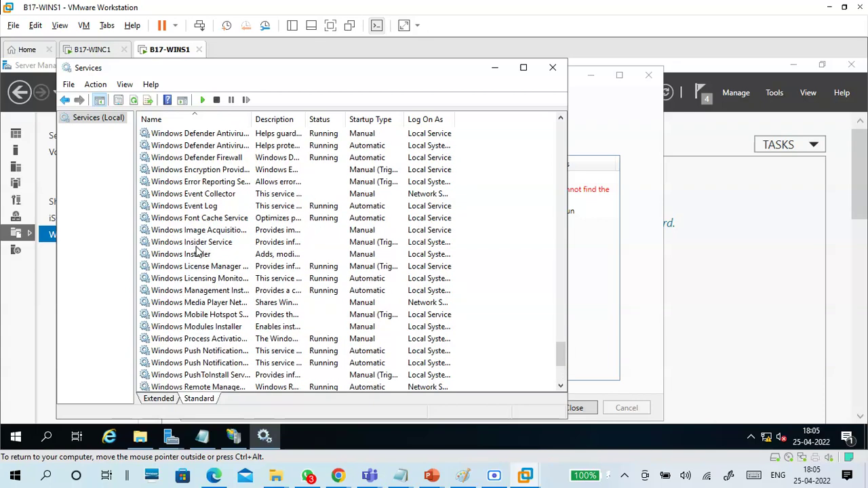
scroll(197, 252, up, 3)
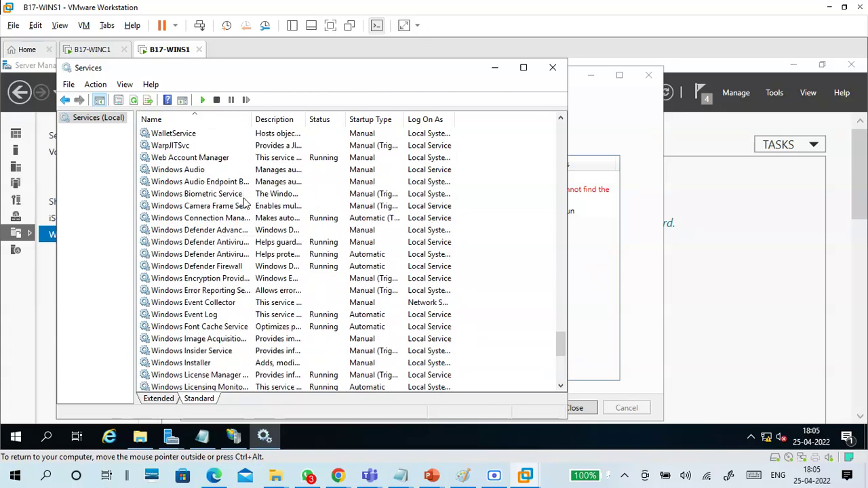
Step: Step through the Windows services from Image Acquisition to Audio, then close the failed wizard
click(213, 339)
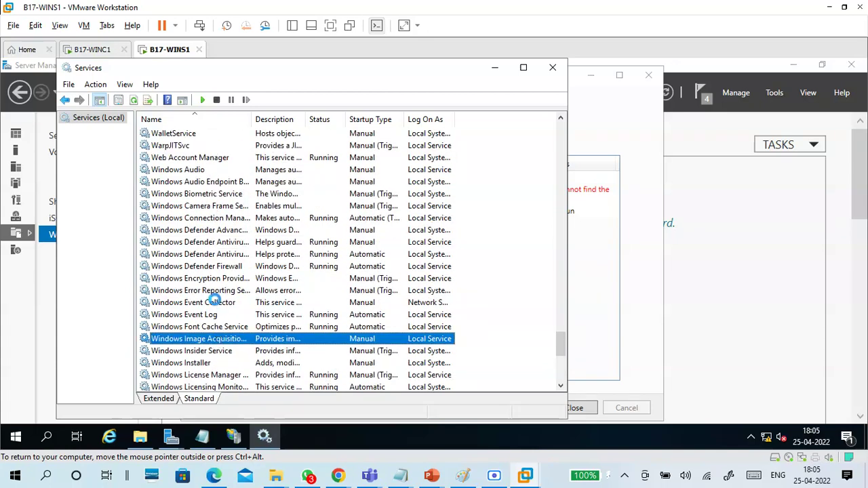
click(217, 303)
click(218, 279)
click(216, 266)
click(213, 254)
click(213, 243)
click(214, 230)
click(213, 205)
click(212, 194)
click(211, 182)
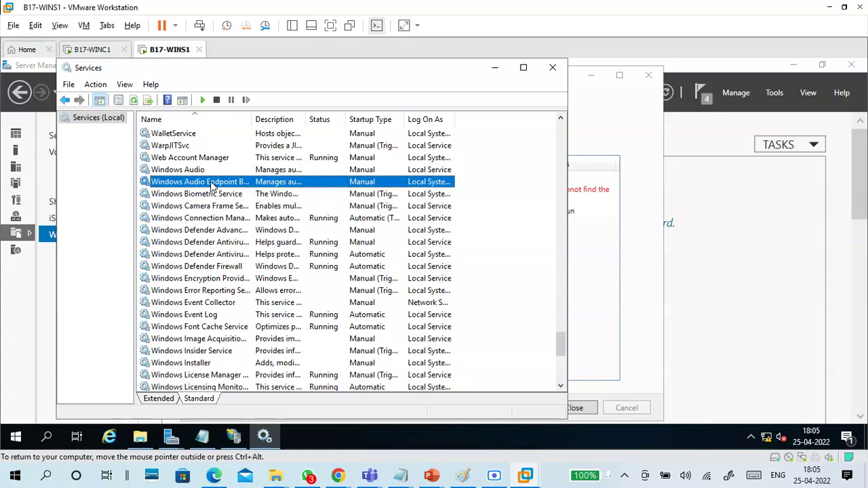
click(209, 171)
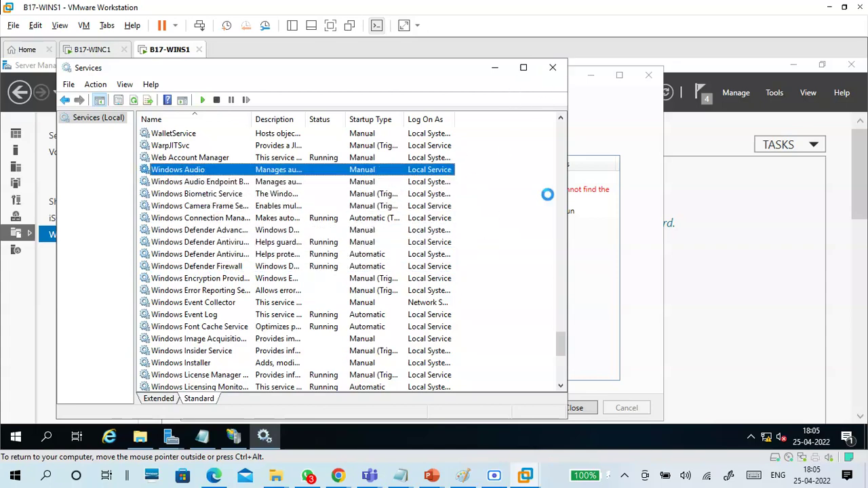
click(582, 409)
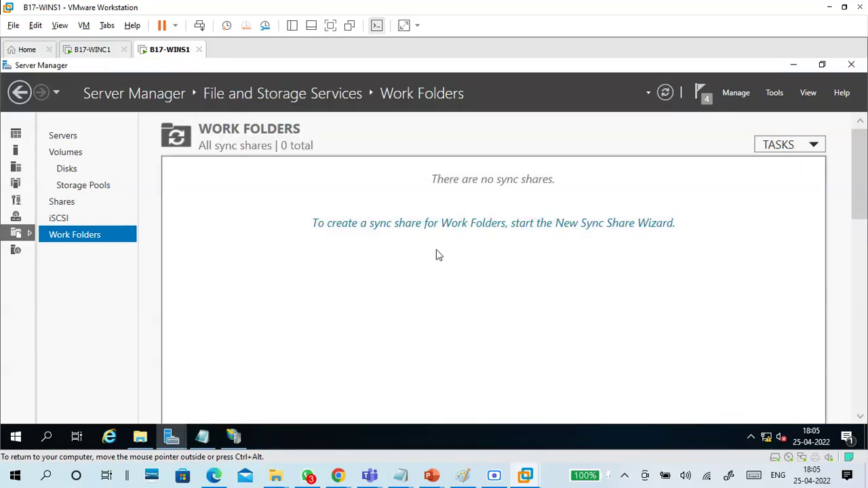
Step: Start a new sync share on the Workfolder file share, keeping the default folder naming and name
click(429, 223)
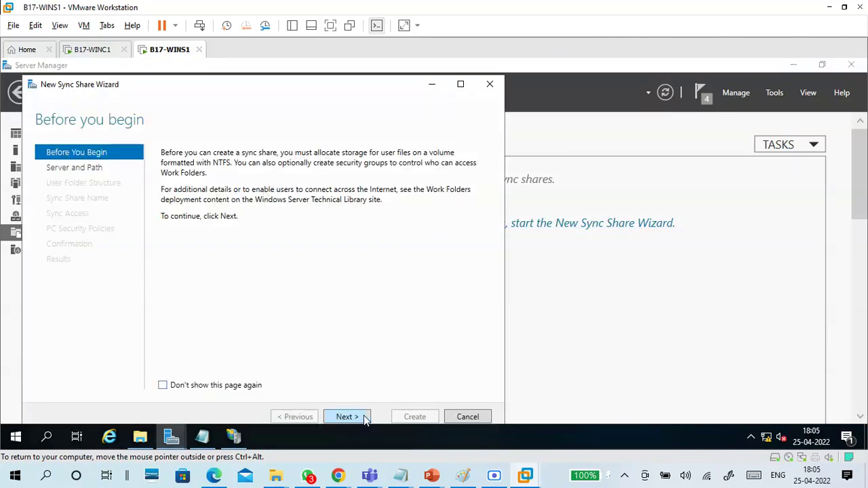
click(364, 417)
scroll(259, 332, down, 2)
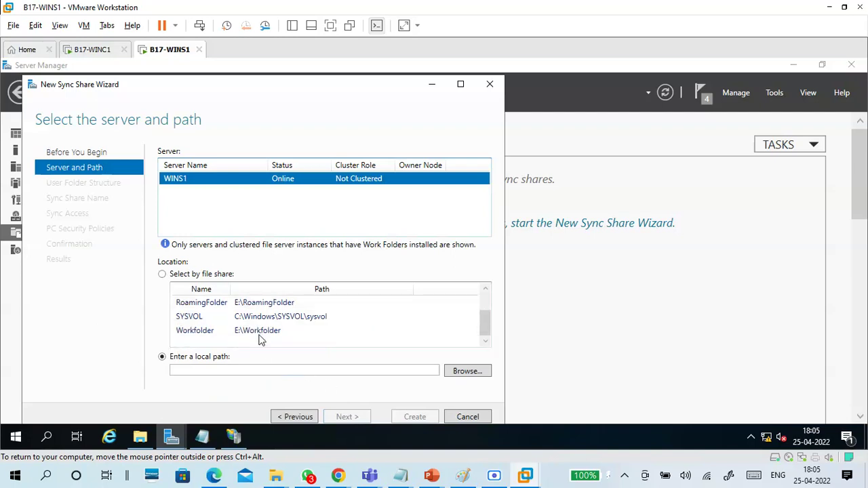
click(215, 277)
click(205, 331)
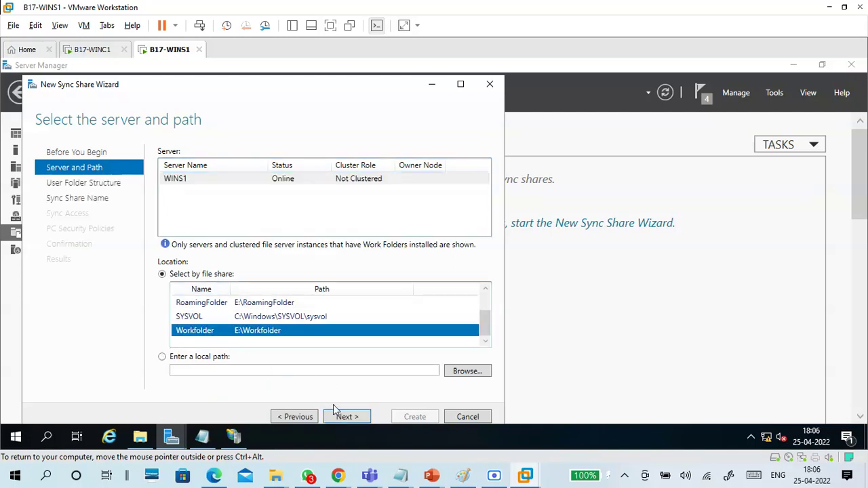
click(339, 415)
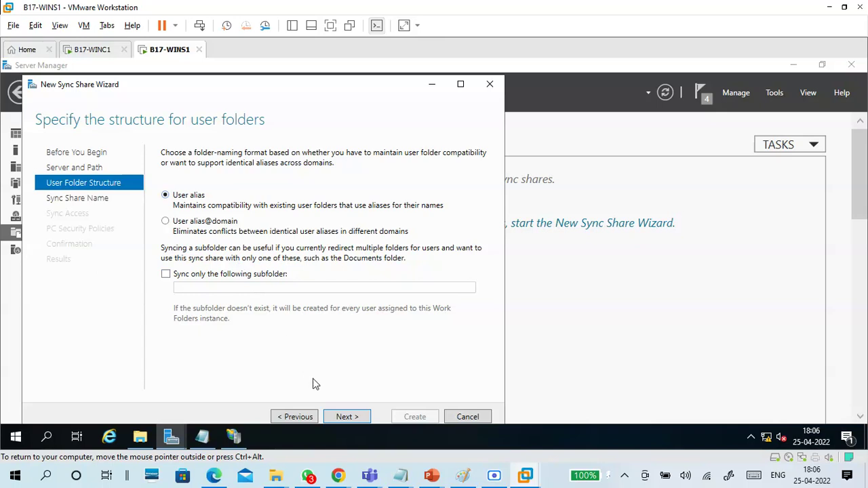
click(345, 417)
click(256, 153)
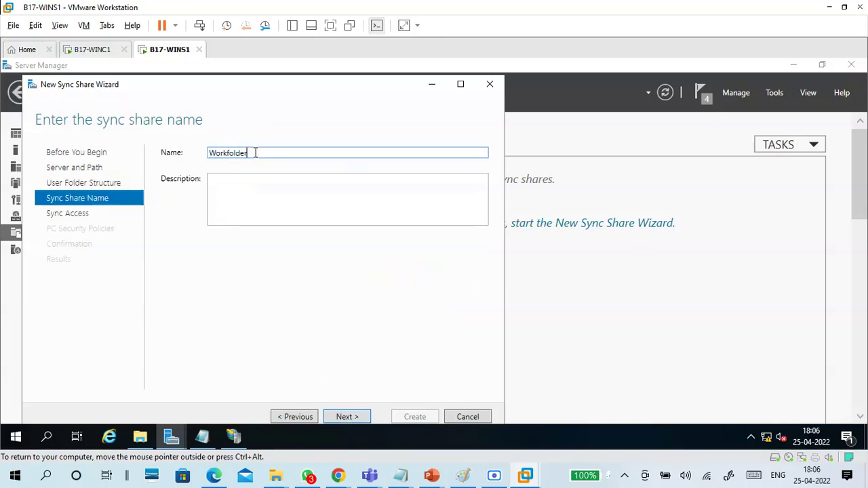
click(344, 416)
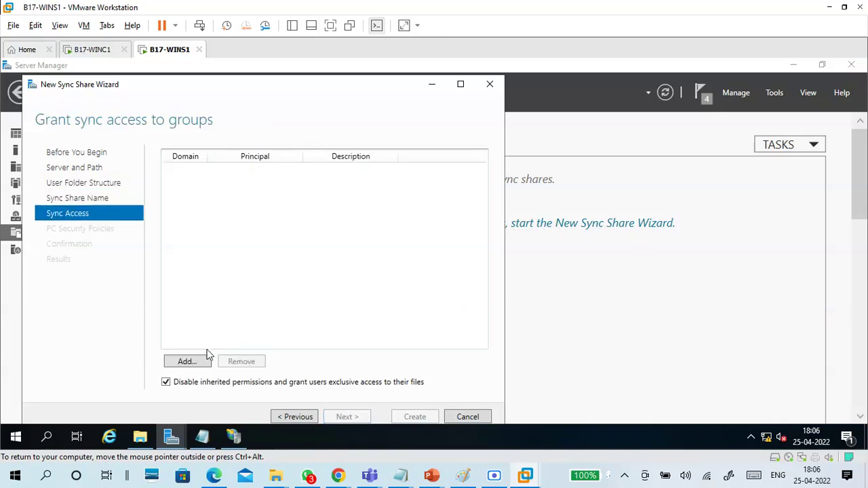
Step: Look up 'domain' and add Domain Users to the sync access list
click(187, 362)
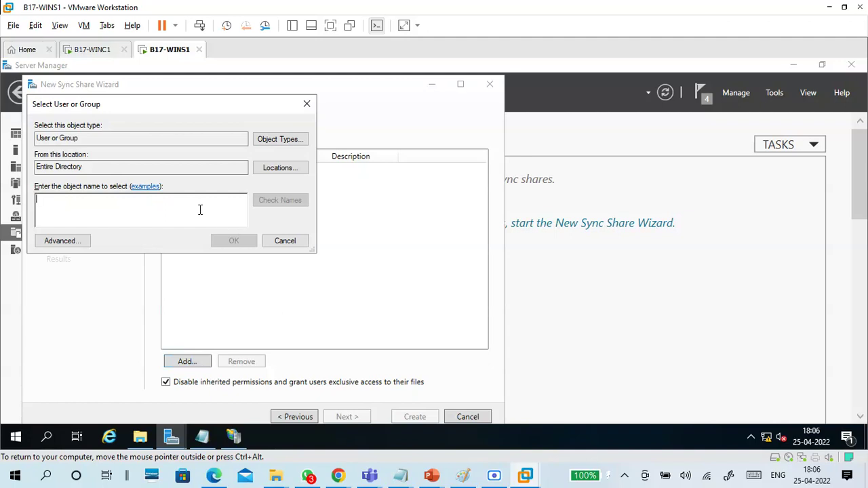
text(domain)
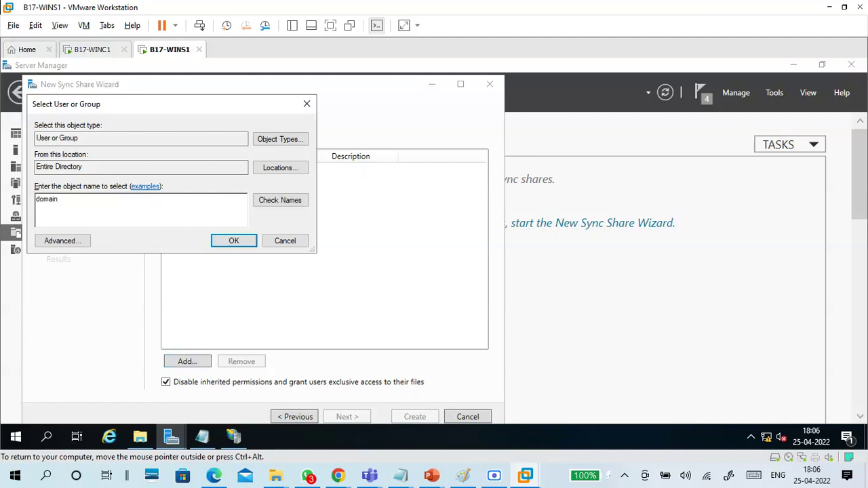
click(264, 203)
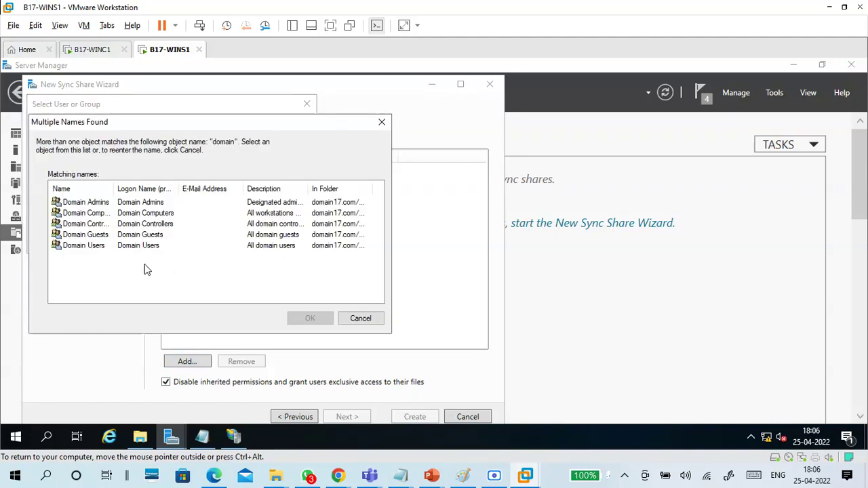
click(96, 248)
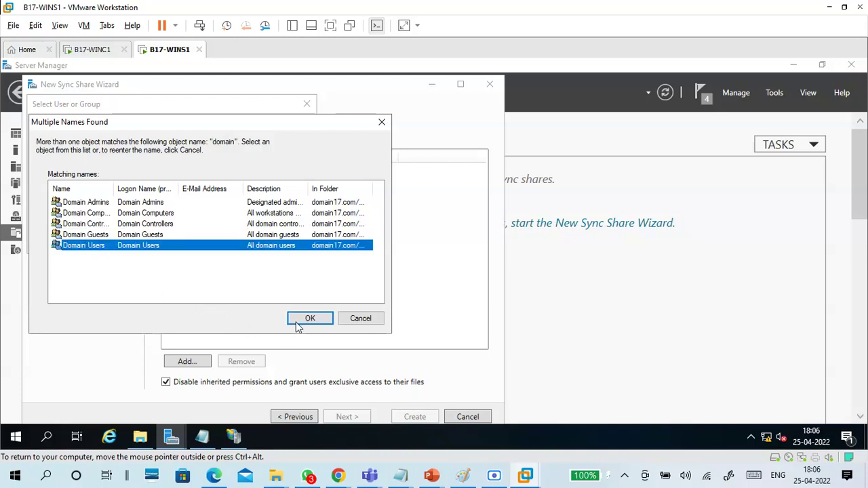
click(295, 327)
click(245, 242)
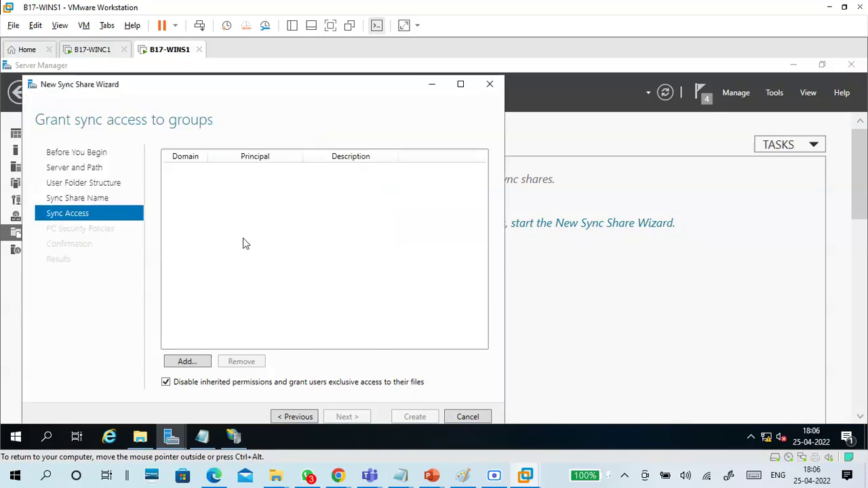
Step: Create the sync share, which fails again with the WS-Management error, and close the wizard
click(343, 417)
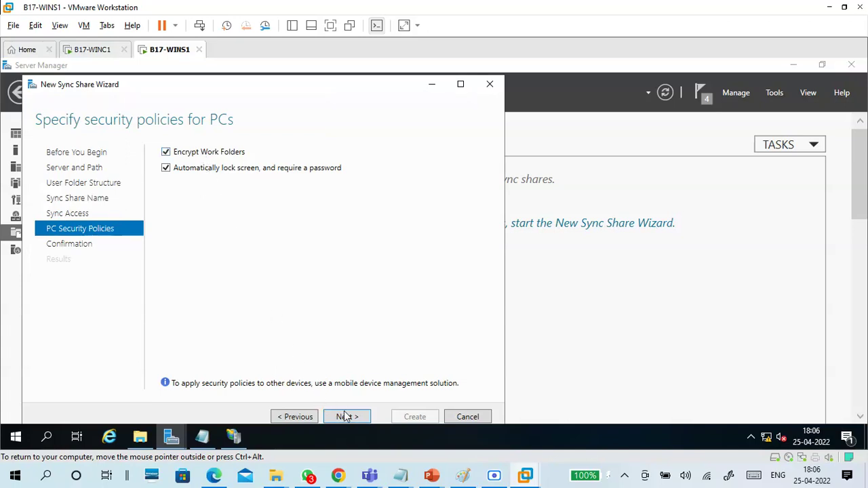
click(349, 420)
click(403, 416)
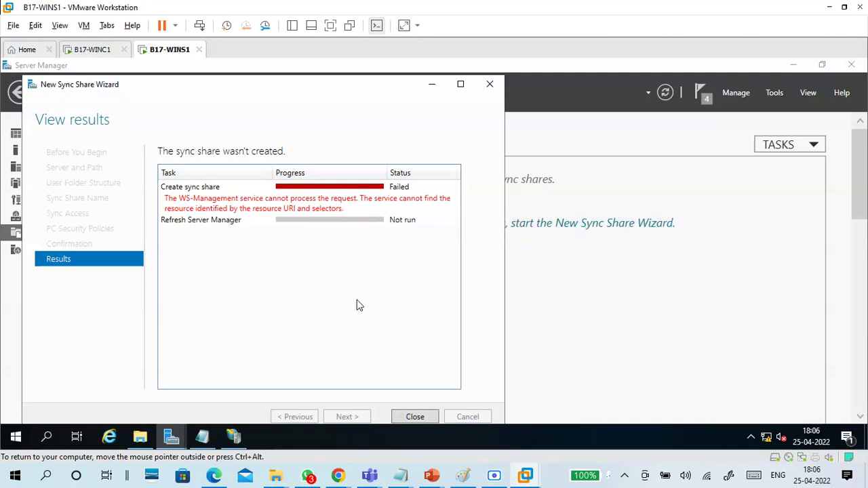
click(404, 419)
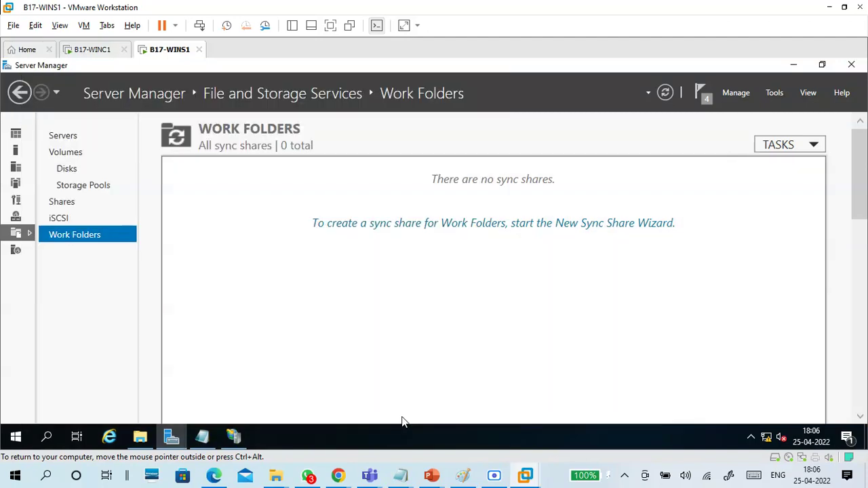
Step: Restart the wizard and confirm in File Explorer that E:\Workfolder is empty
click(353, 225)
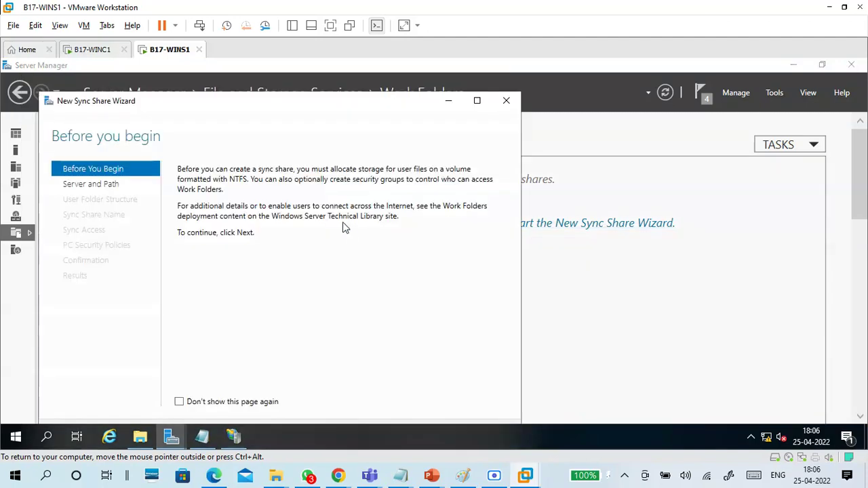
drag(303, 110, 370, 76)
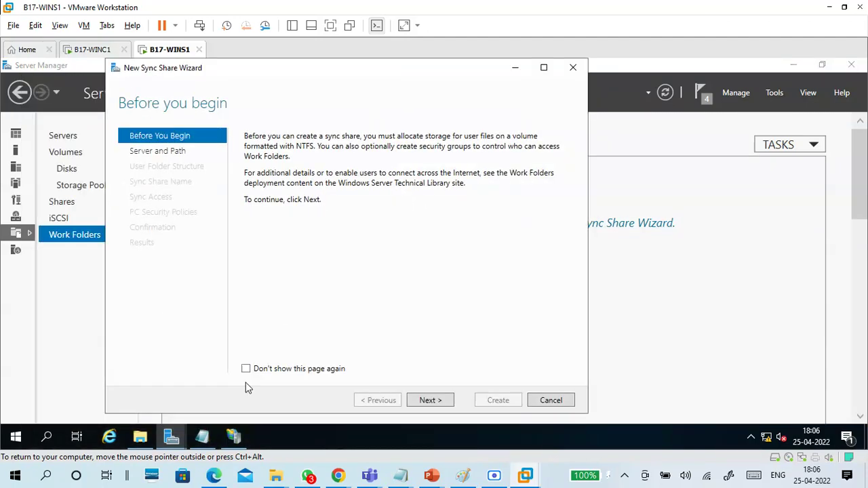
click(142, 441)
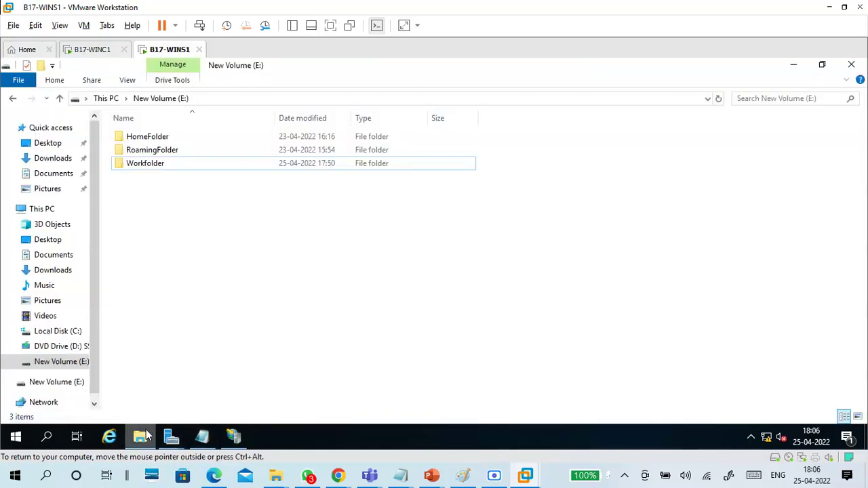
click(164, 167)
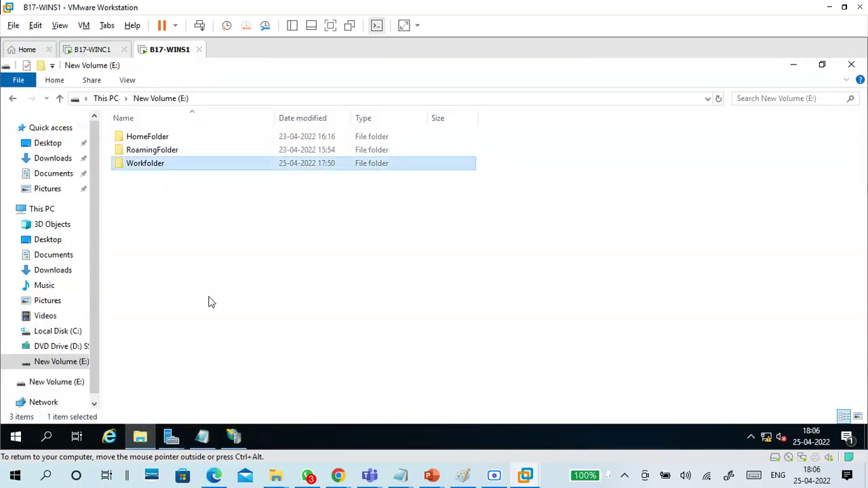
double_click(169, 169)
click(180, 97)
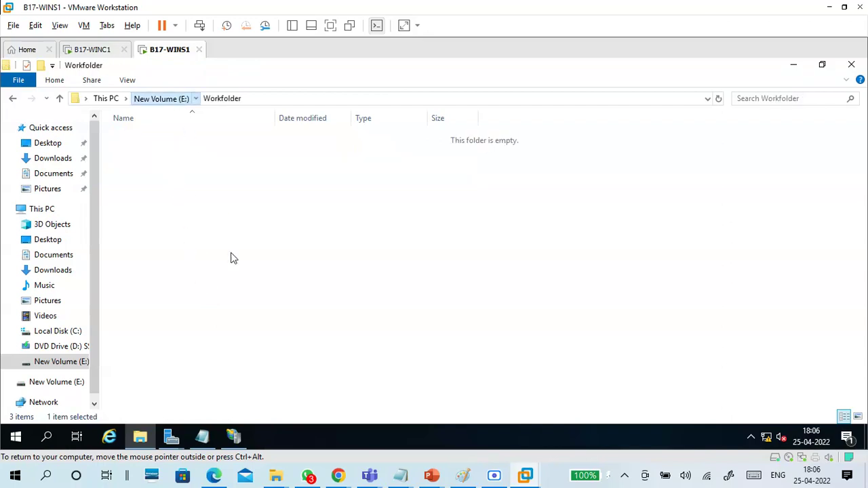
Step: Choose the Workfolder file share with alias@domain user folders and no subfolder-only syncing
click(794, 64)
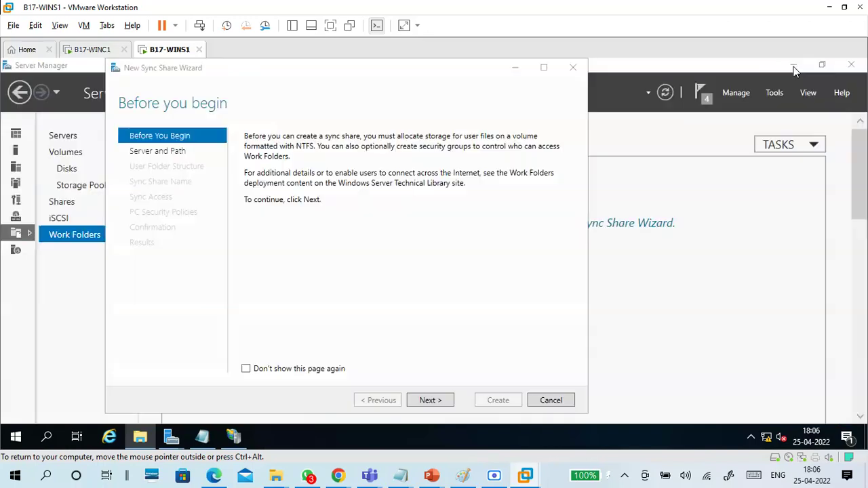
click(441, 399)
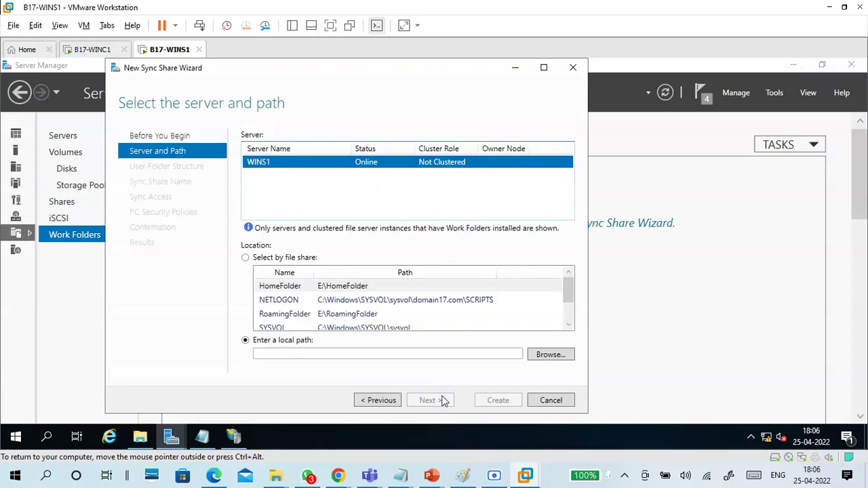
scroll(285, 325, down, 2)
click(289, 314)
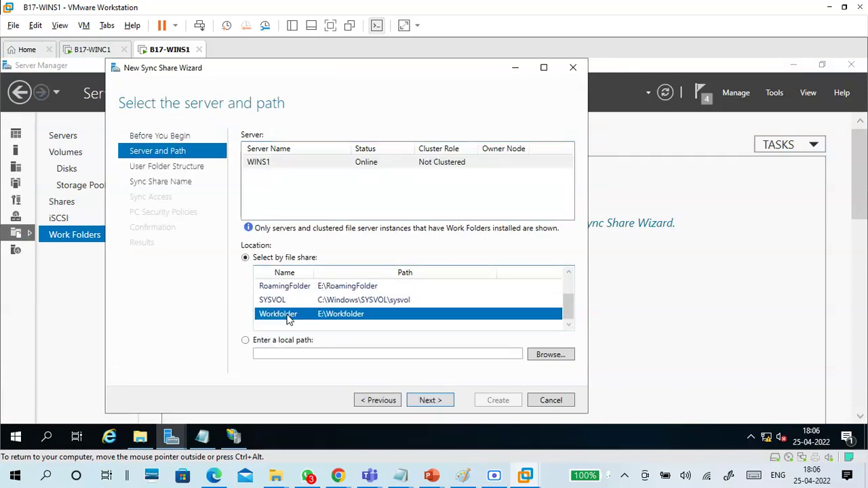
click(421, 402)
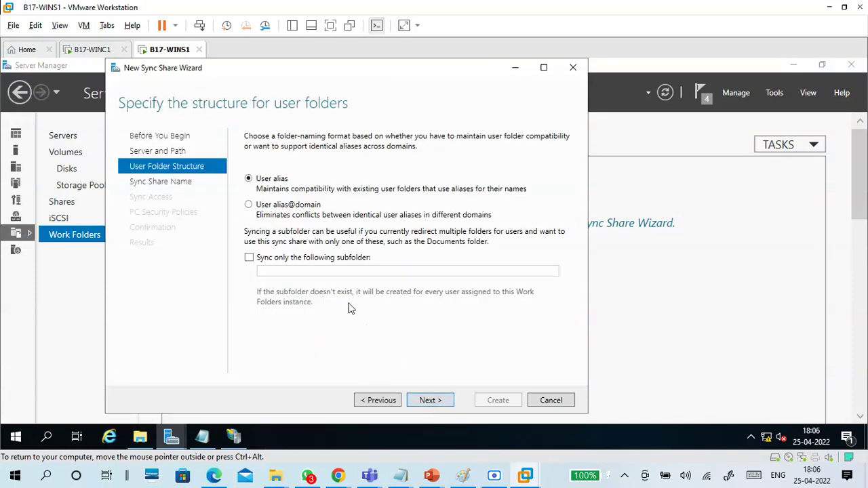
click(282, 259)
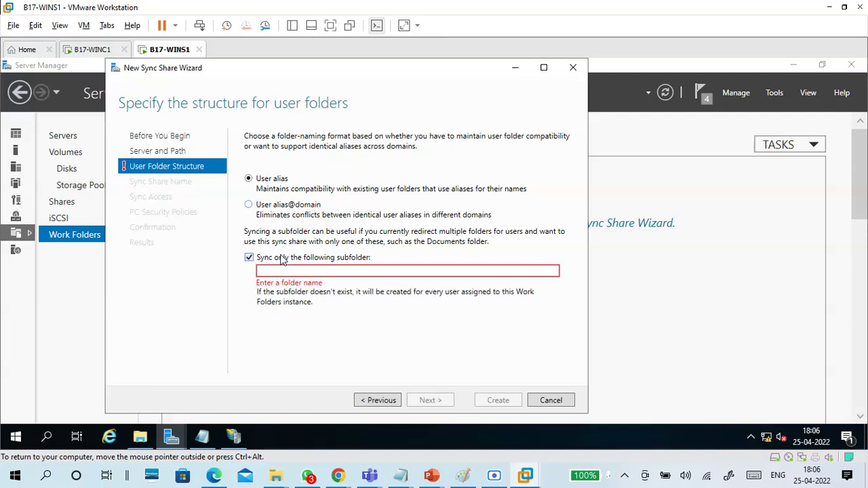
click(282, 258)
click(279, 207)
click(426, 401)
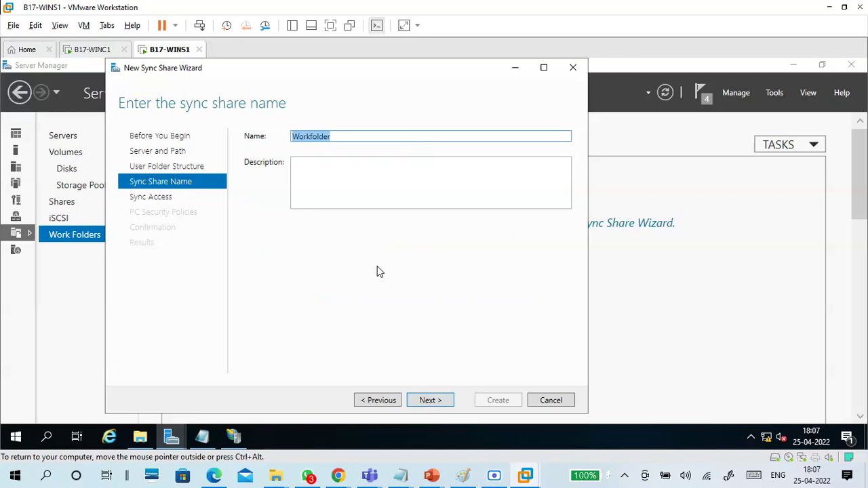
Step: Rename the sync share to WorkfolderData and continue to sync access
click(429, 401)
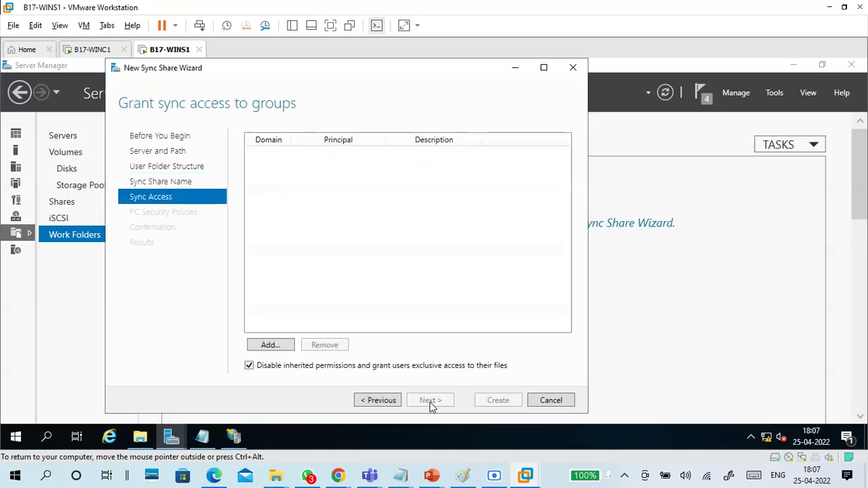
click(370, 401)
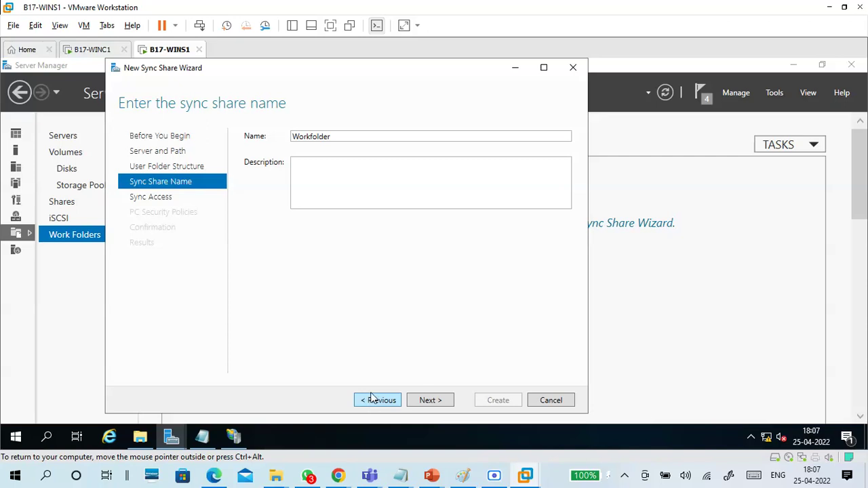
click(341, 136)
click(343, 135)
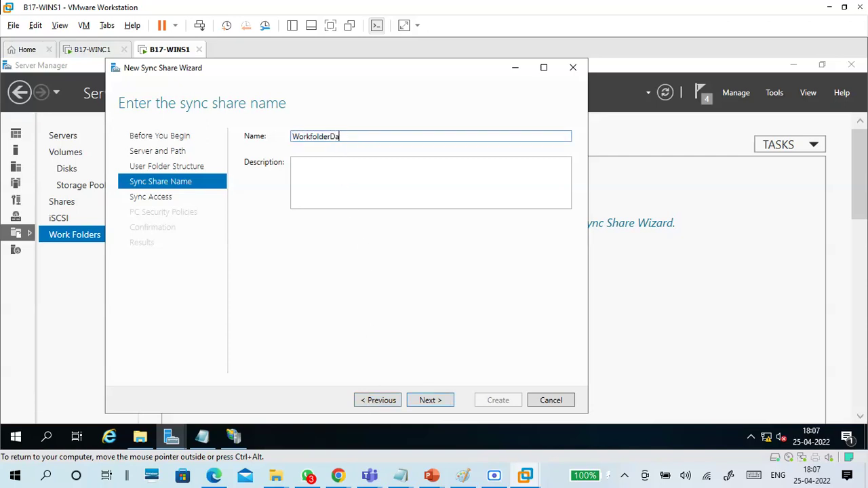
click(431, 401)
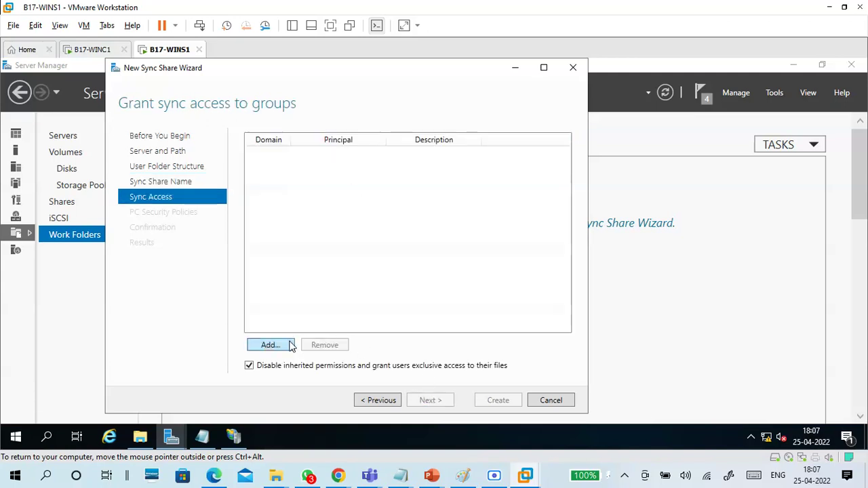
Step: After failed 'aut' lookups, add Domain Users to sync access and reach PC security policies
click(291, 344)
text(auth)
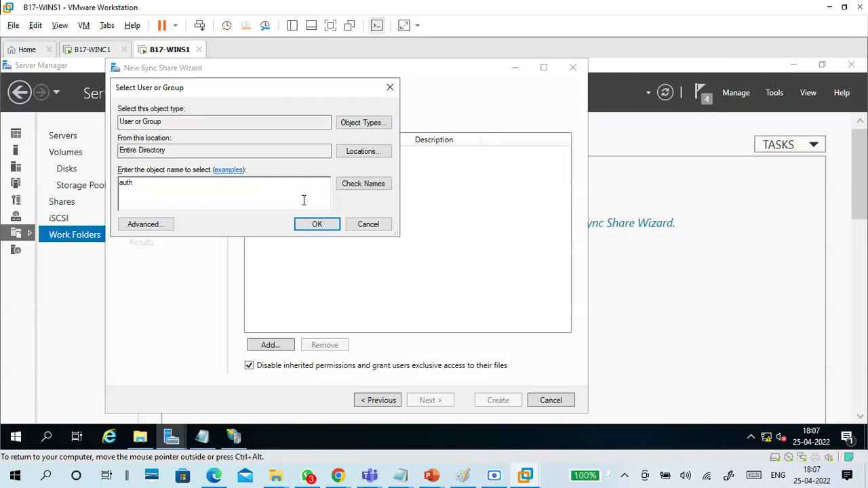
click(342, 193)
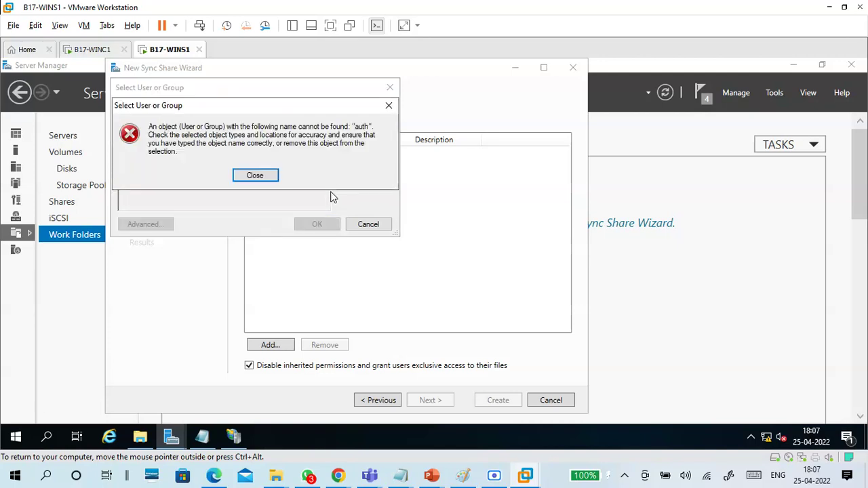
click(254, 175)
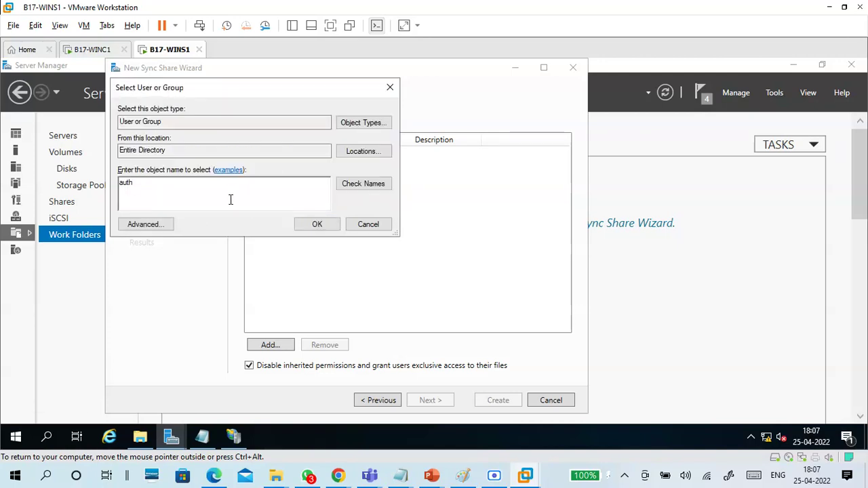
key(BackSpace)
key(BackSpace)
click(356, 184)
click(268, 176)
text(domain)
click(340, 184)
click(184, 231)
click(394, 302)
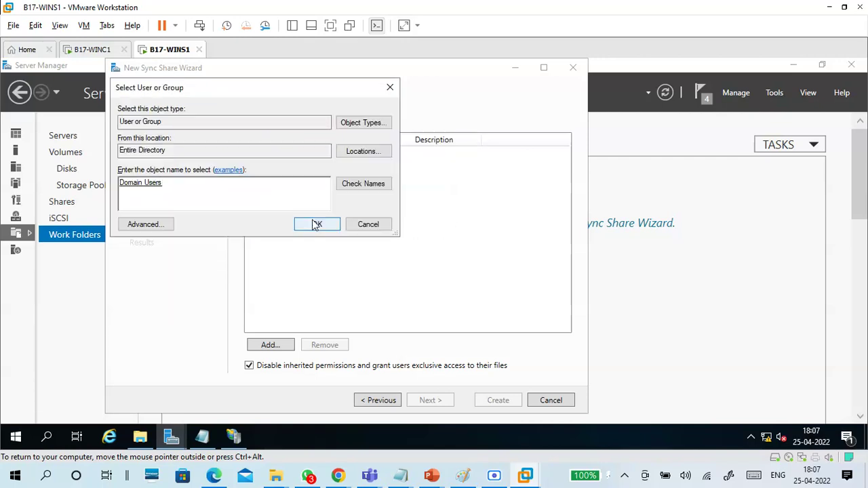
click(316, 223)
click(430, 401)
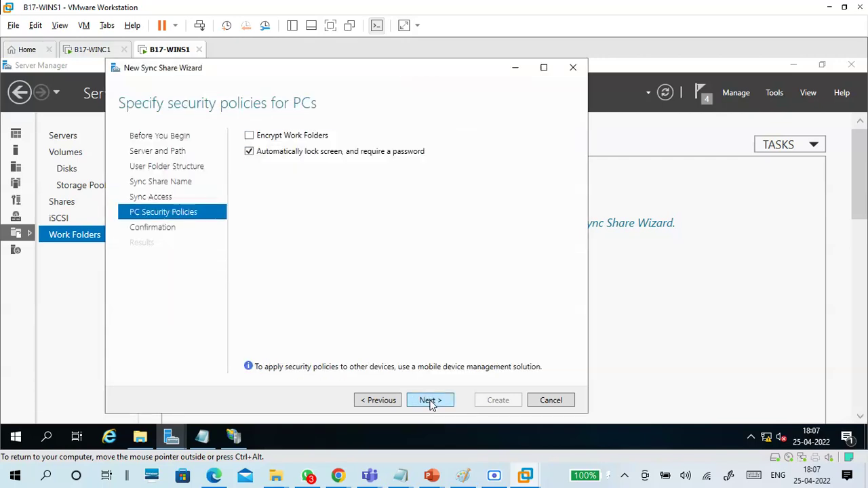
Step: Enable Work Folders encryption and create WorkfolderData, which fails; bring the browser forward
click(282, 138)
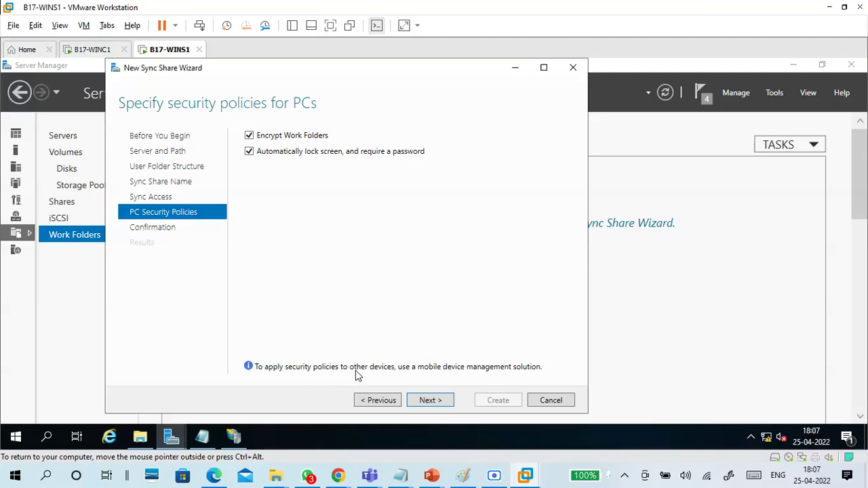
click(451, 401)
click(496, 403)
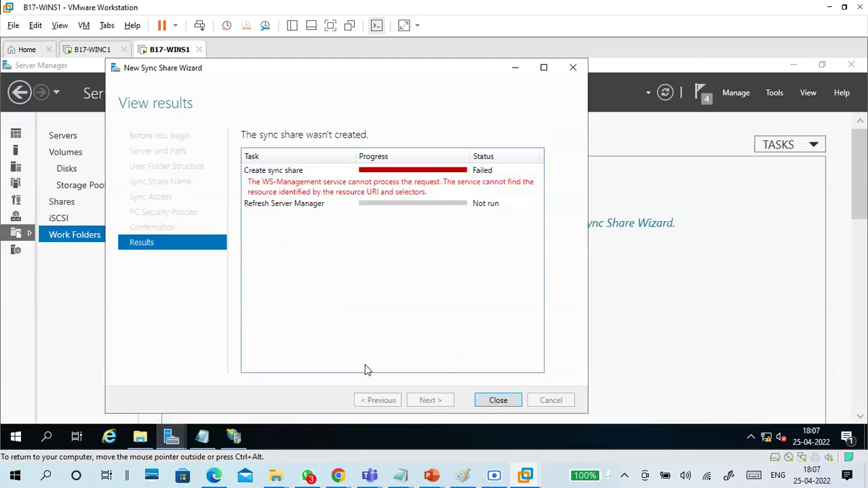
mouse_move(338, 476)
click(281, 413)
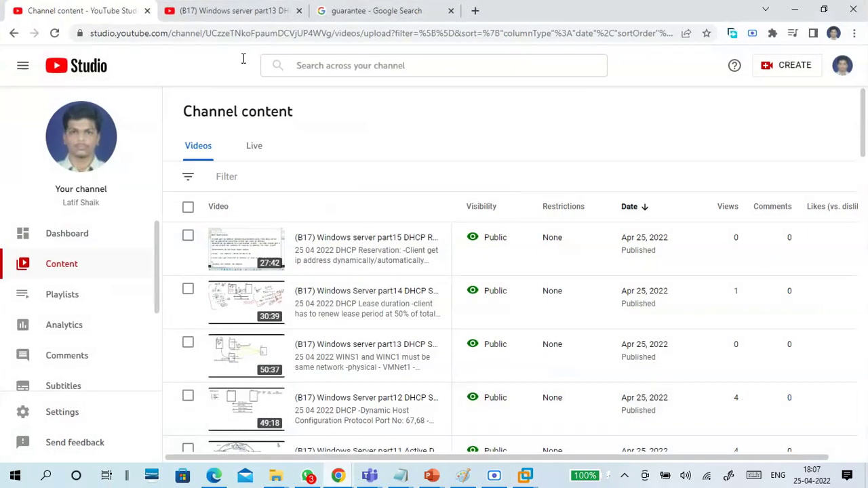
Step: Search Google for the 'ws-management service cannot process the request' error
click(187, 19)
double_click(676, 9)
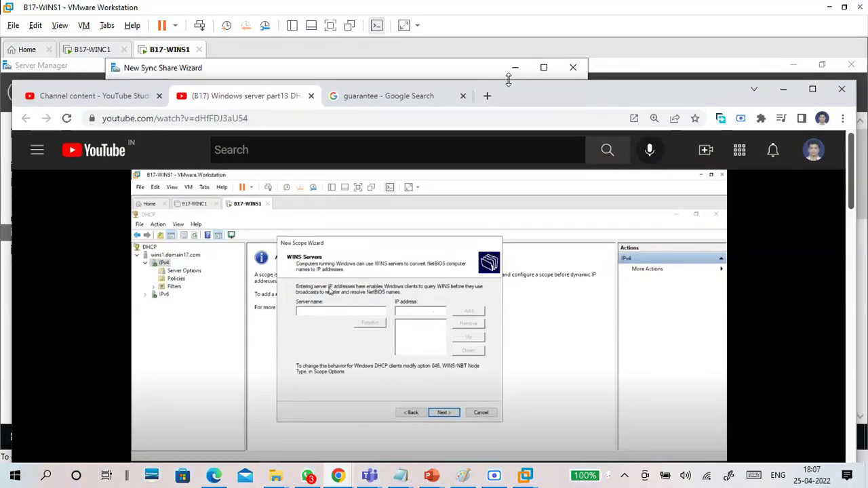
click(450, 102)
double_click(778, 98)
drag(386, 73, 125, 64)
text(ws)
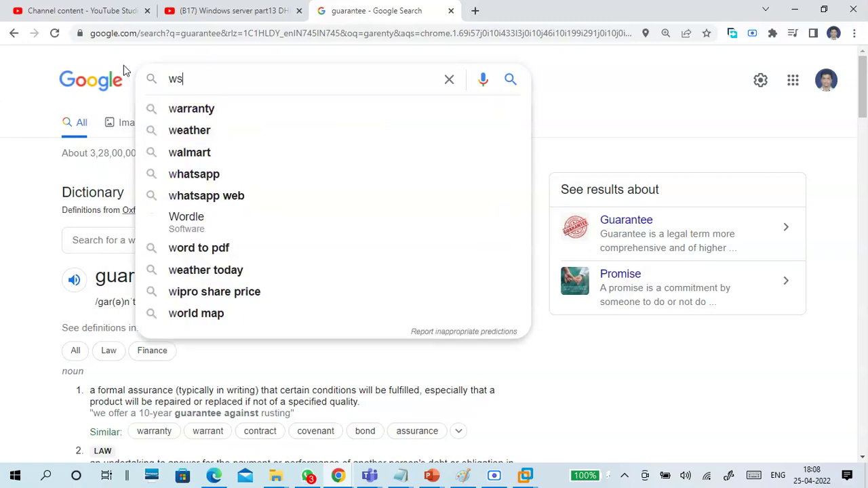
text(-)
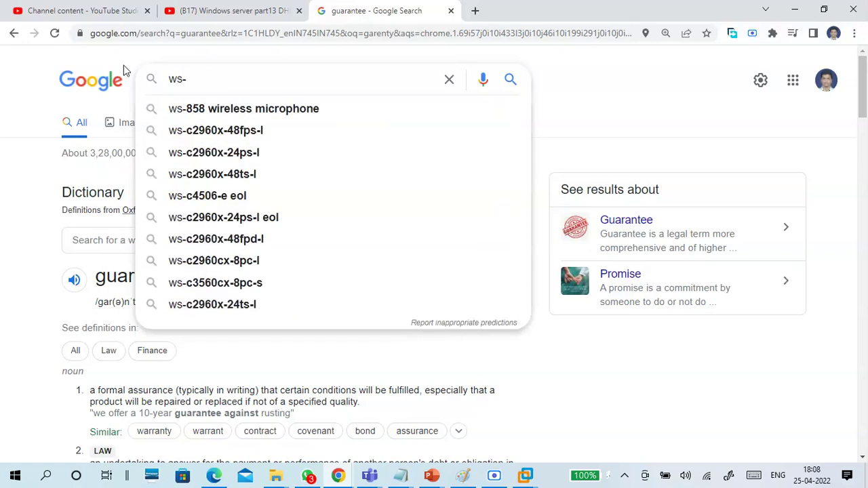
drag(682, 22, 691, 217)
text(mana)
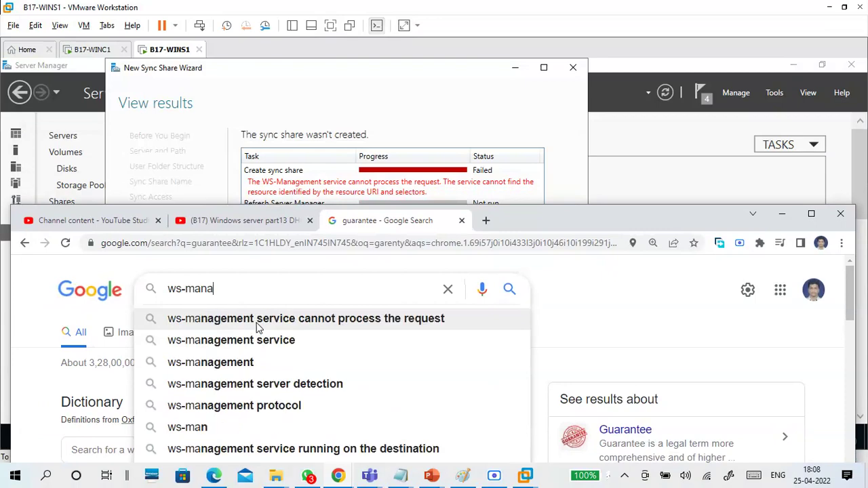
click(258, 319)
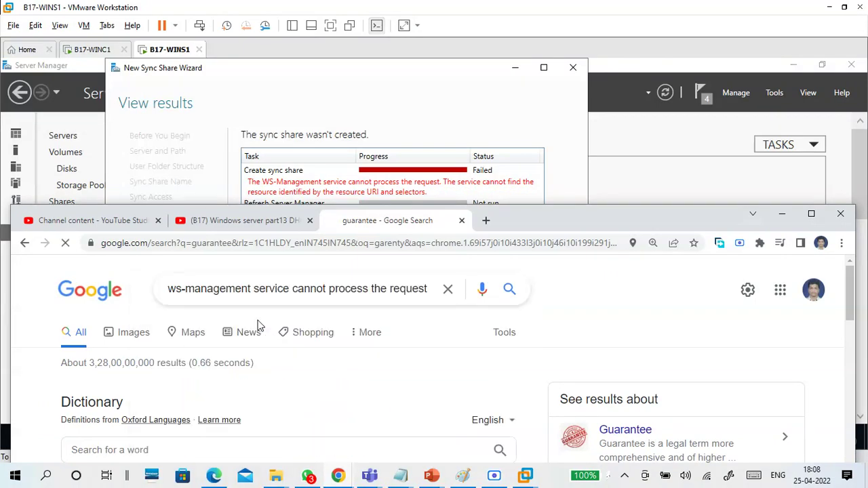
click(812, 214)
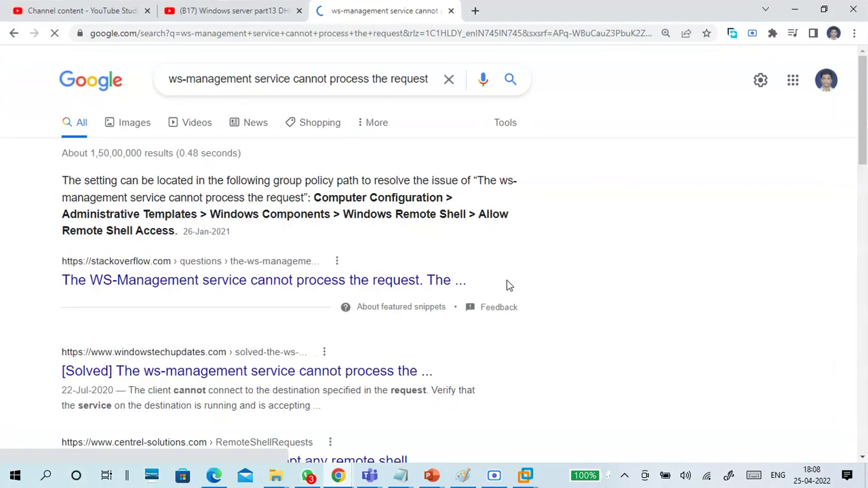
Step: Read the Allow Remote Shell Access snippet and open the Stack Overflow answer in a new tab
click(277, 179)
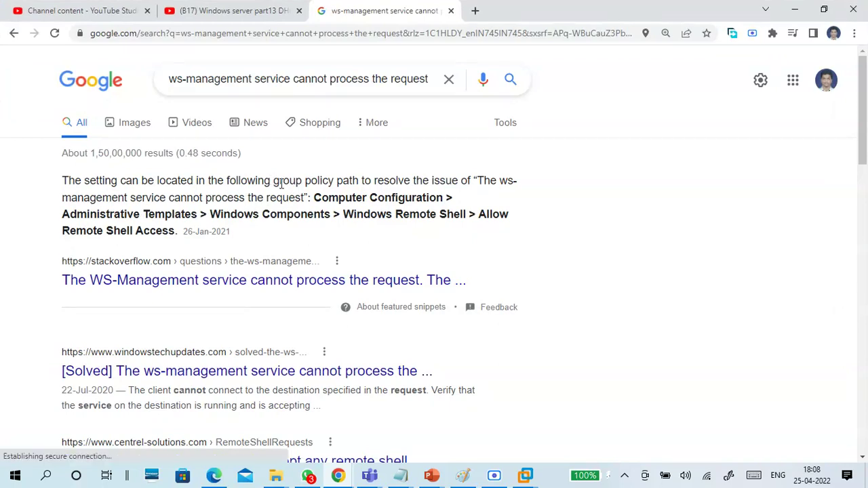
drag(314, 202, 448, 200)
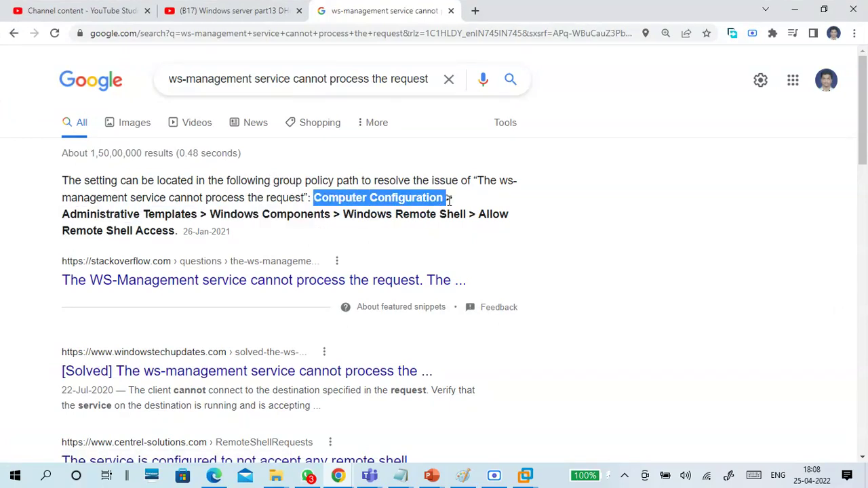
click(428, 215)
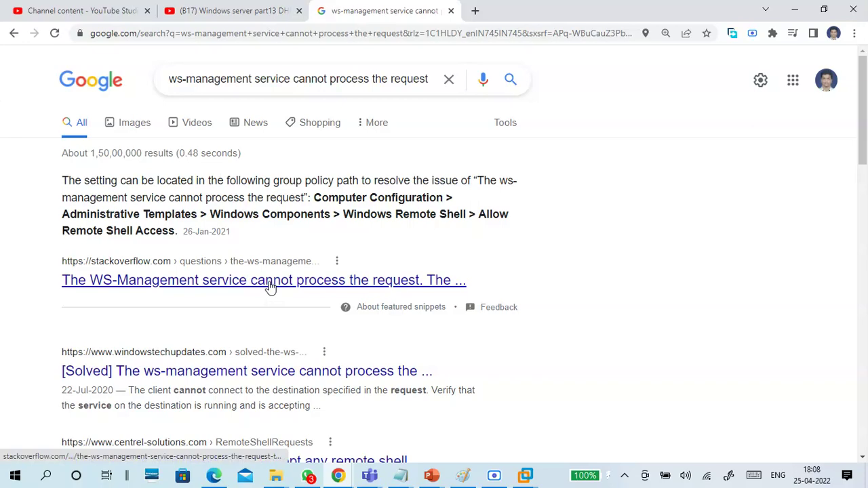
right_click(268, 284)
click(324, 291)
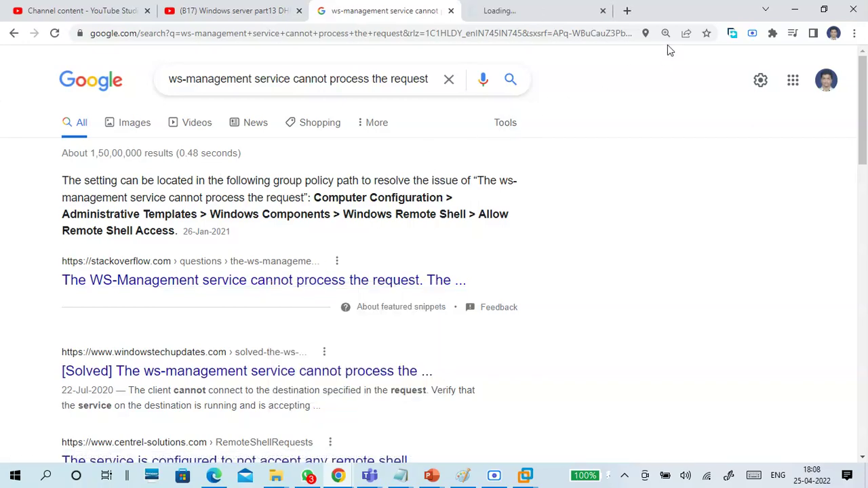
double_click(684, 19)
click(626, 62)
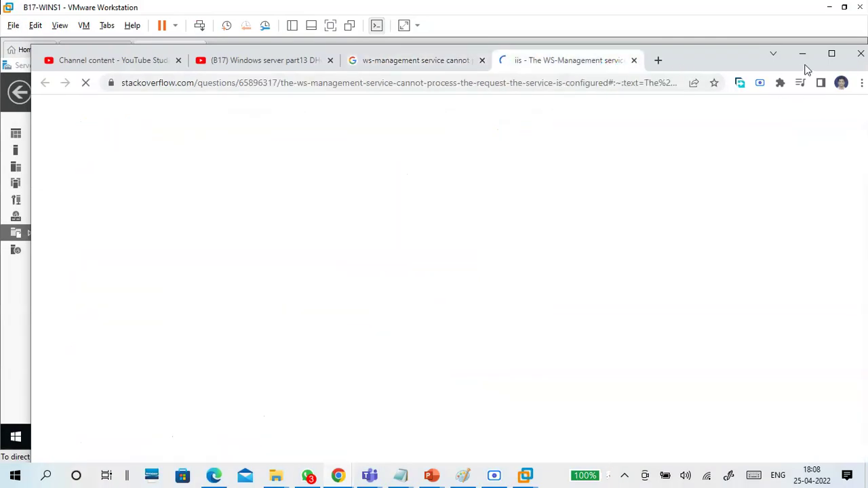
Step: Maximize Chrome and read the answer's Allow Remote Shell Access policy path and gpupdate /force advice
click(832, 54)
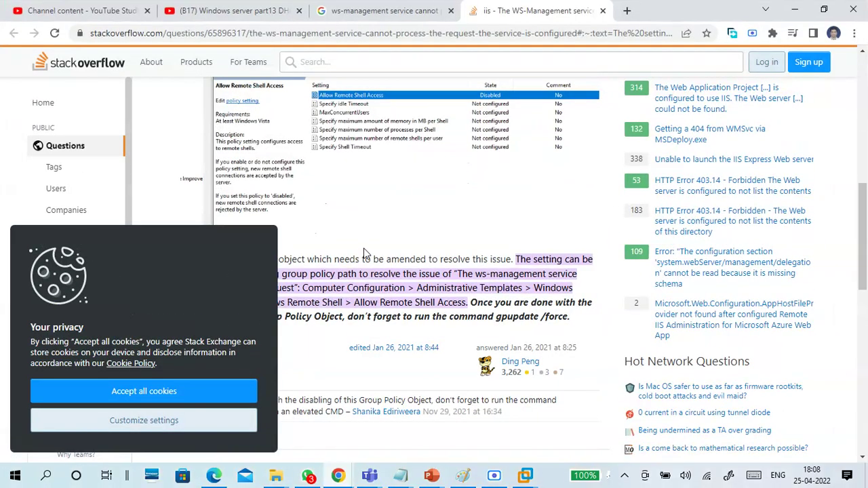
scroll(364, 252, up, 1)
scroll(364, 252, up, 1)
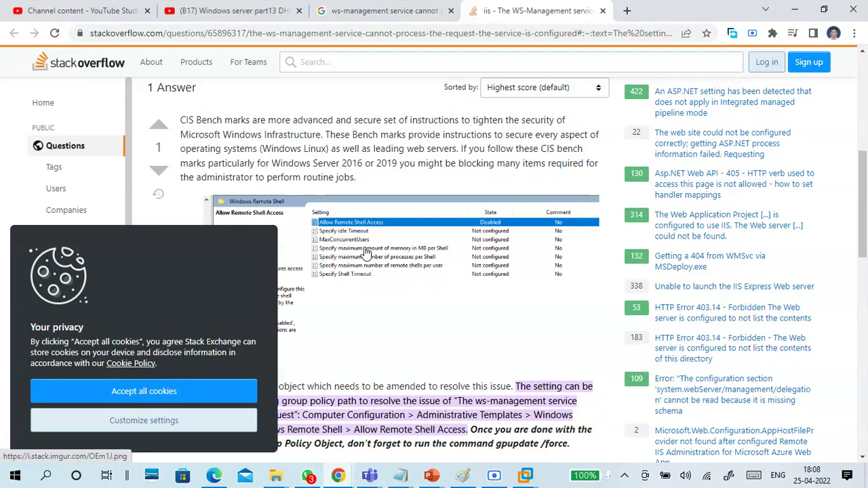
scroll(365, 240, up, 2)
scroll(367, 243, down, 1)
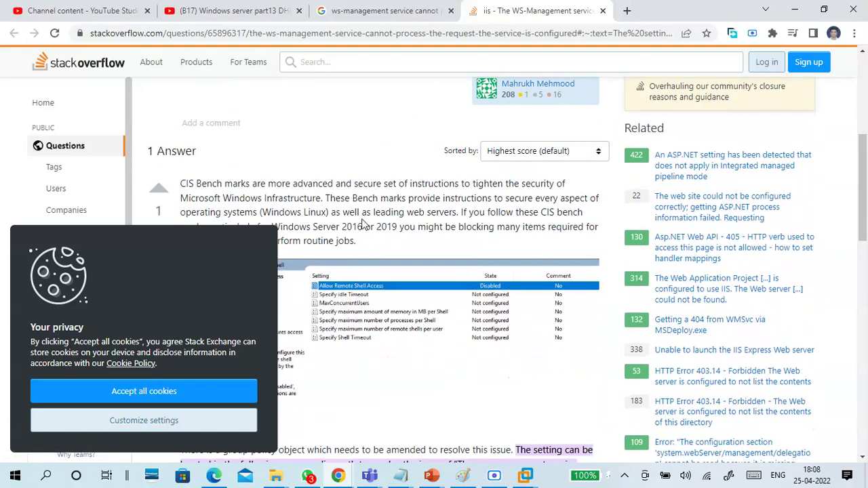
scroll(363, 224, down, 2)
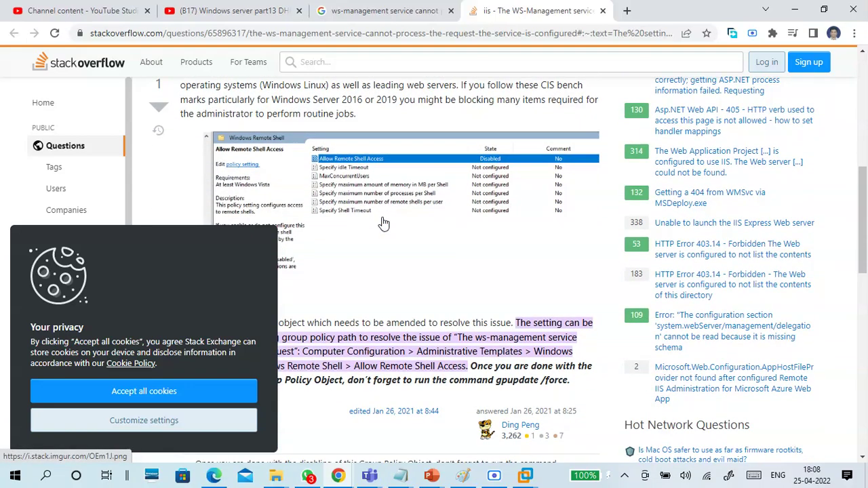
scroll(384, 224, down, 3)
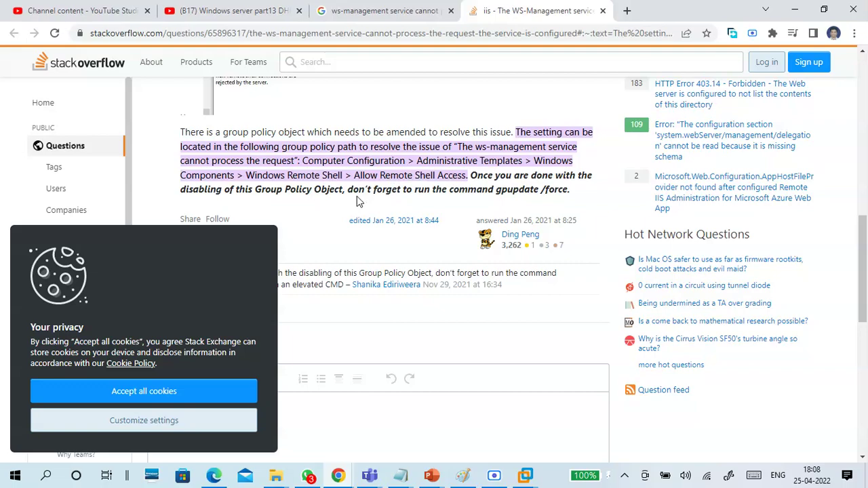
scroll(356, 196, down, 5)
scroll(364, 223, up, 4)
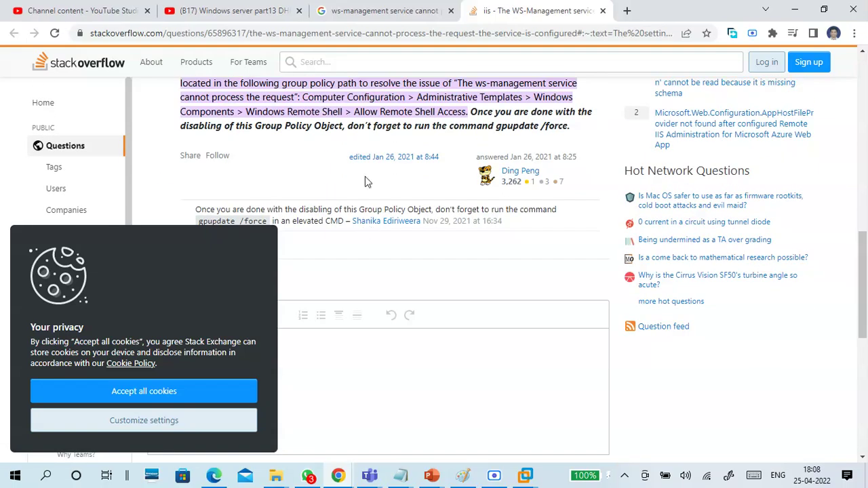
click(790, 18)
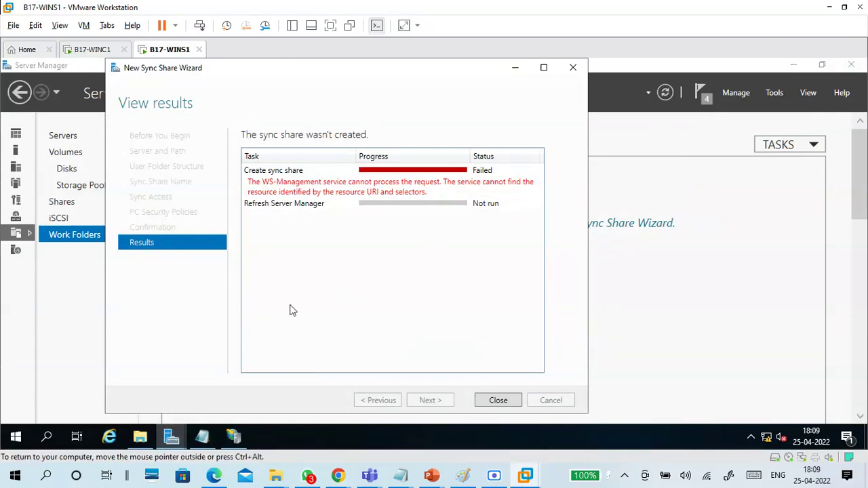
Step: Launch the Local Group Policy Editor from the Run dialog using gp
key(super+r)
text(gp)
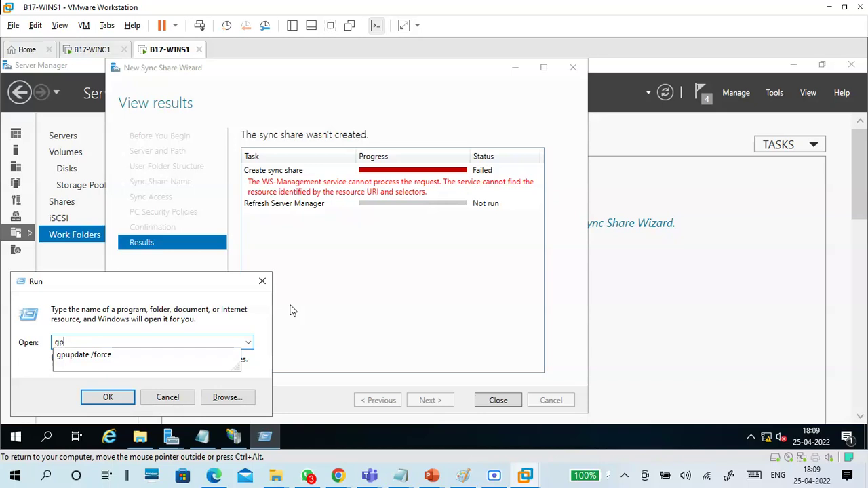
key(Escape)
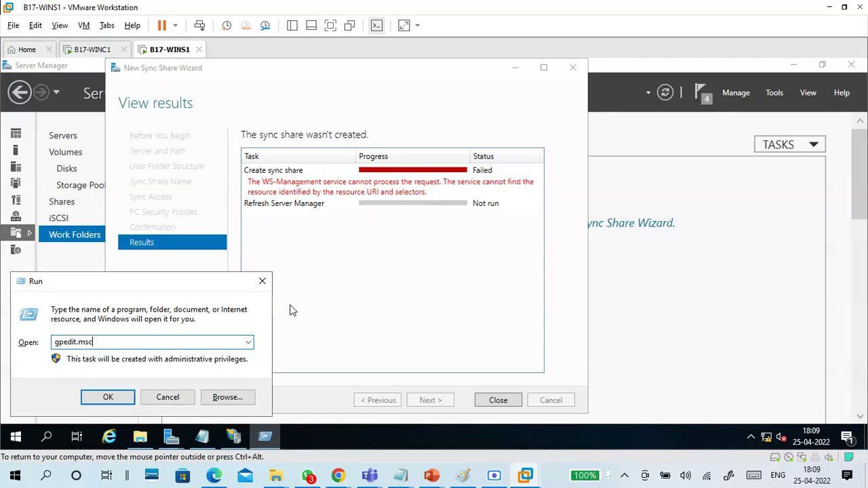
key(Return)
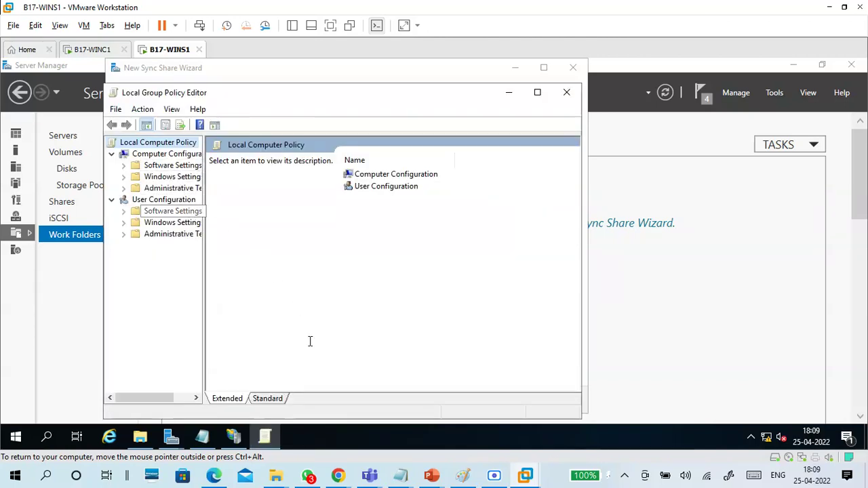
Step: Consult the Stack Overflow answer again to confirm the policy path
mouse_move(338, 477)
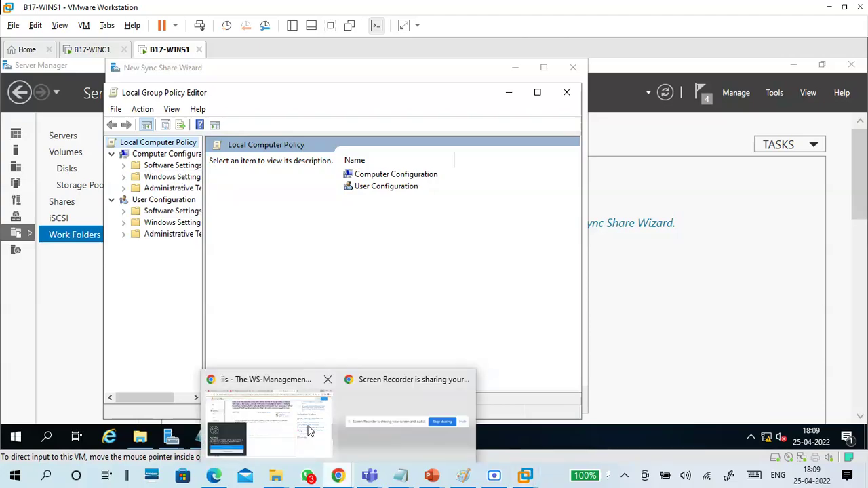
click(311, 431)
scroll(380, 209, up, 1)
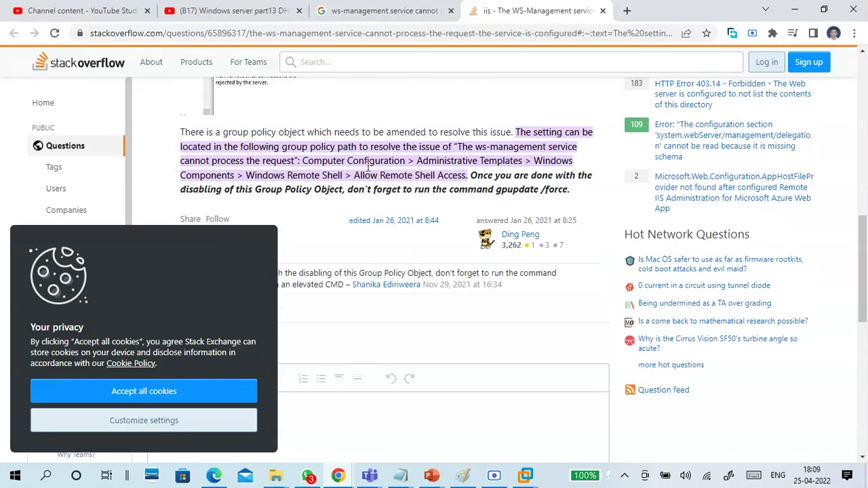
click(795, 10)
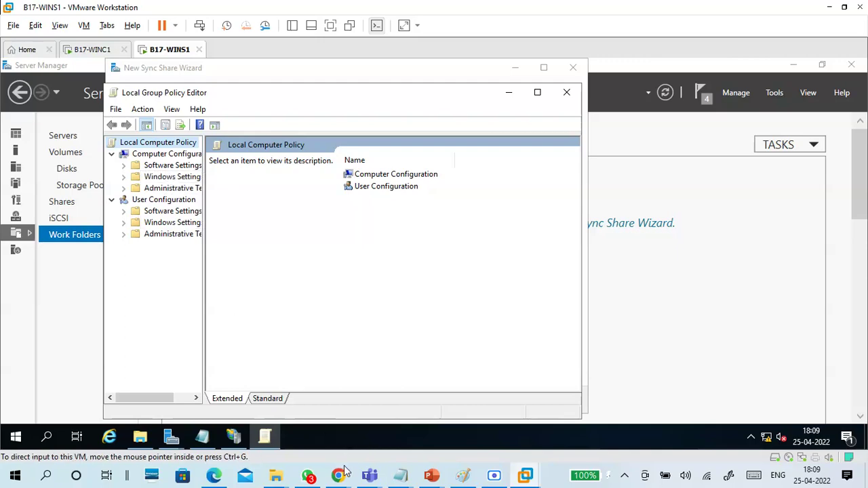
mouse_move(338, 477)
click(302, 421)
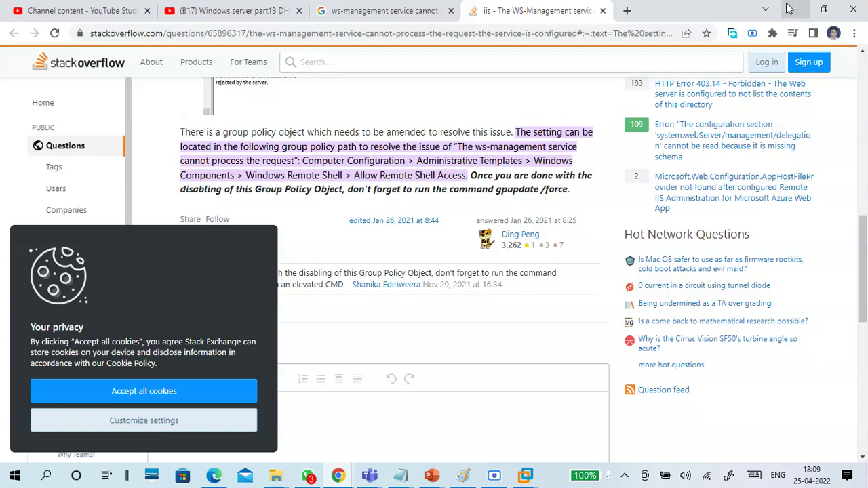
click(790, 10)
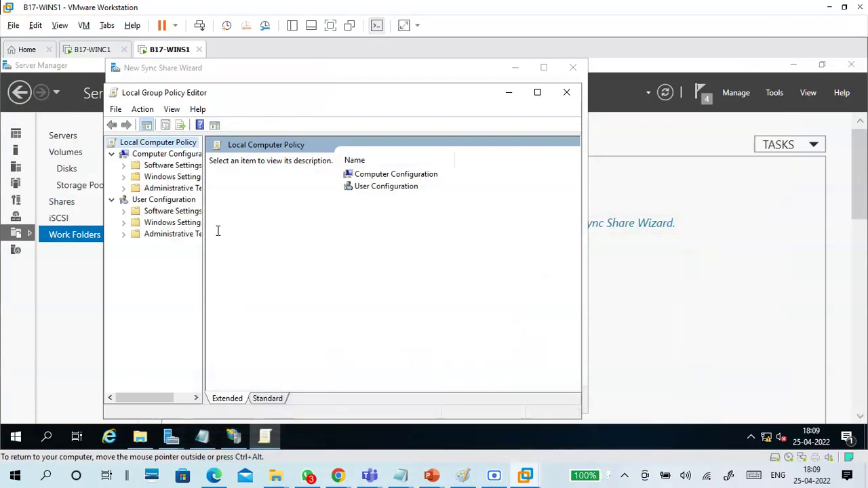
Step: Expand Administrative Templates and Windows Components in the Computer Configuration policy tree
double_click(177, 190)
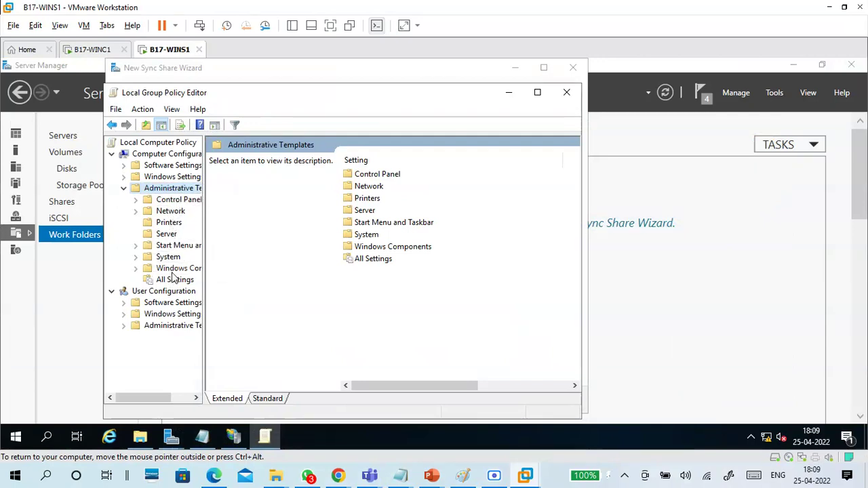
click(150, 269)
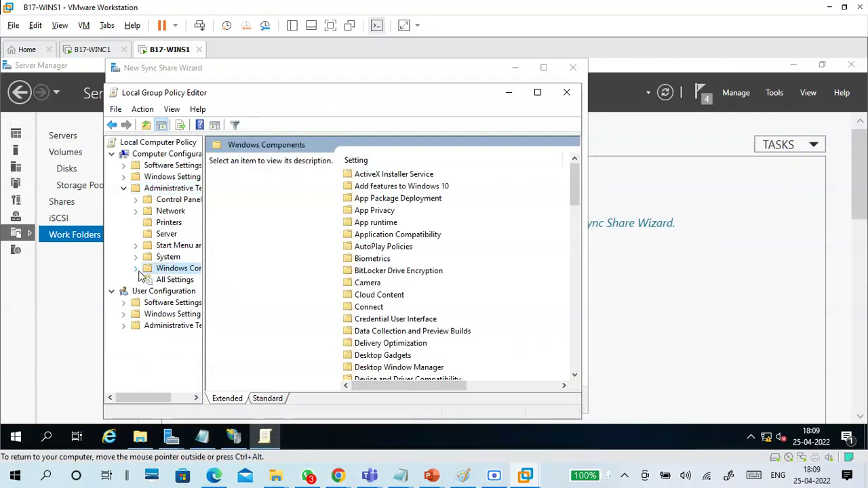
click(136, 269)
drag(236, 221, 288, 225)
scroll(229, 335, down, 3)
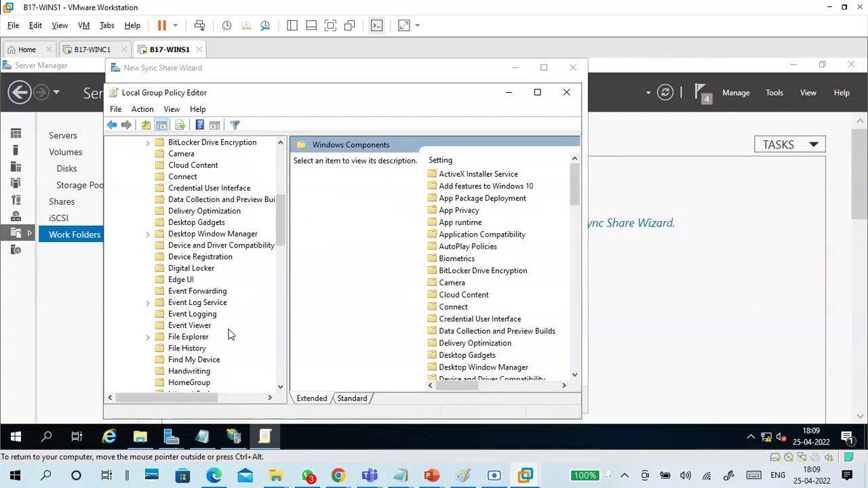
scroll(228, 334, down, 12)
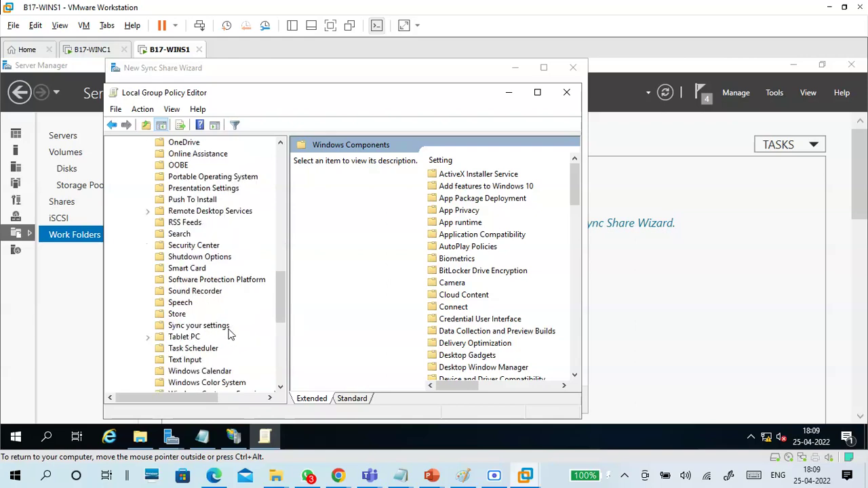
scroll(219, 333, down, 4)
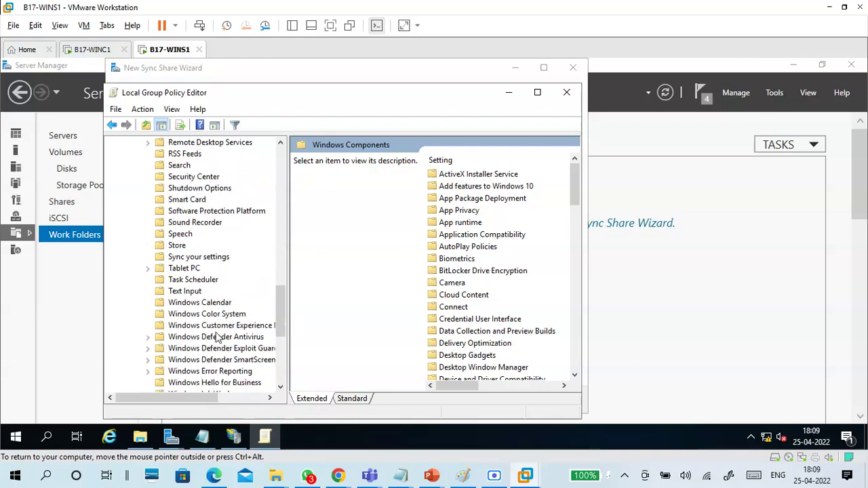
scroll(218, 337, up, 5)
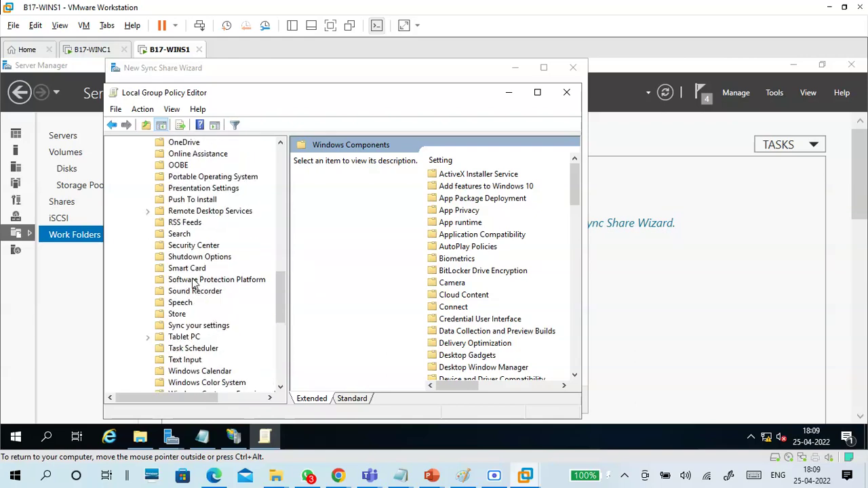
click(197, 210)
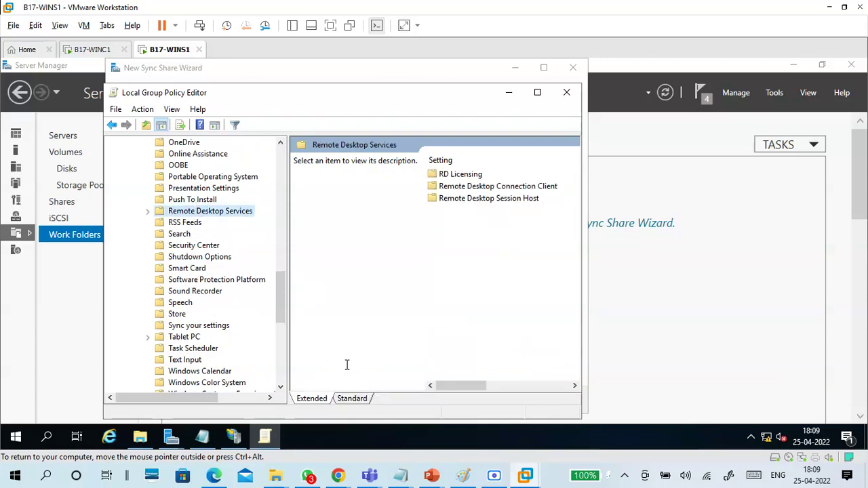
Step: Select Allow Remote Shell Access under Windows Remote Shell and maximize the editor
mouse_move(339, 479)
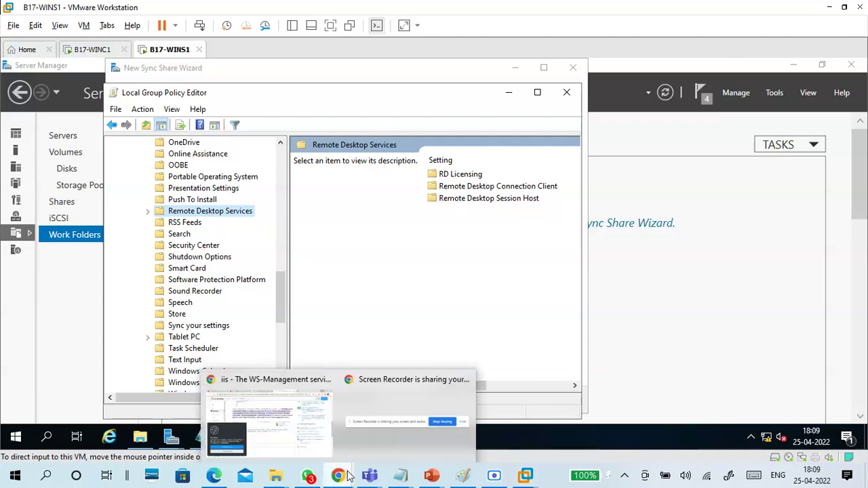
click(318, 414)
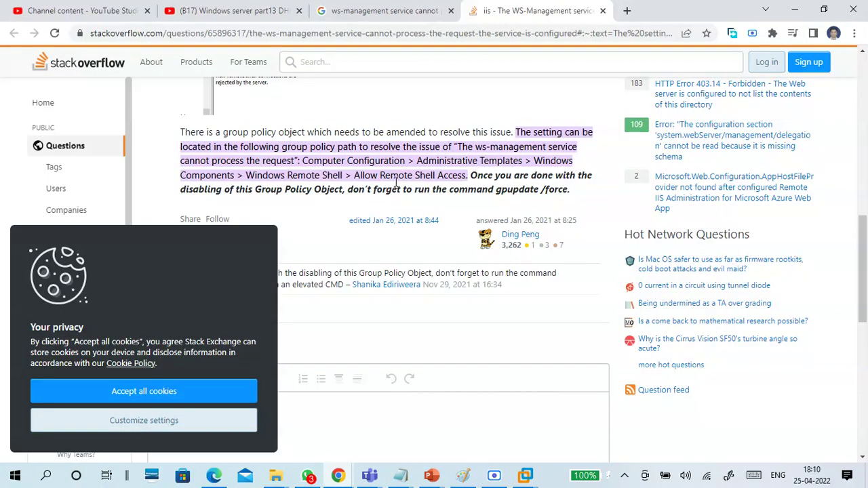
click(795, 10)
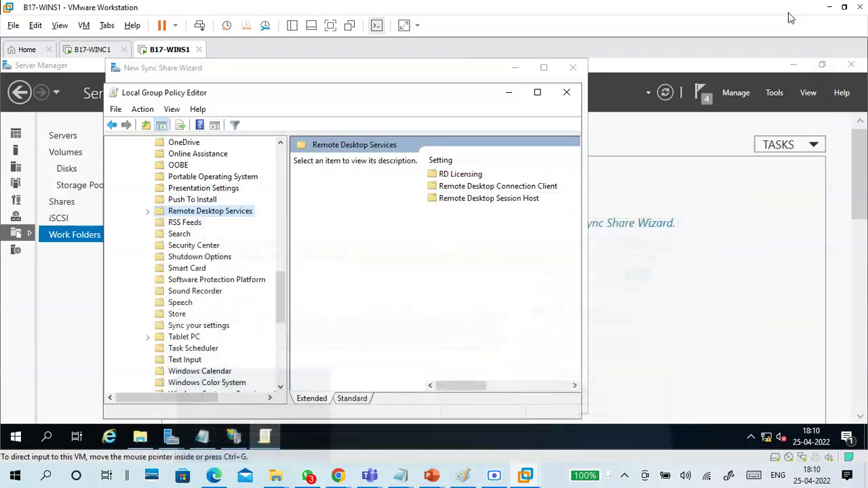
scroll(281, 280, down, 4)
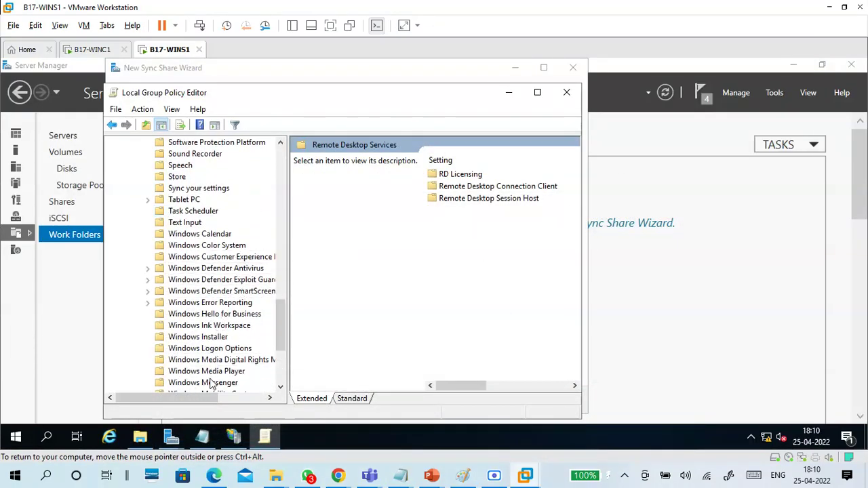
click(206, 315)
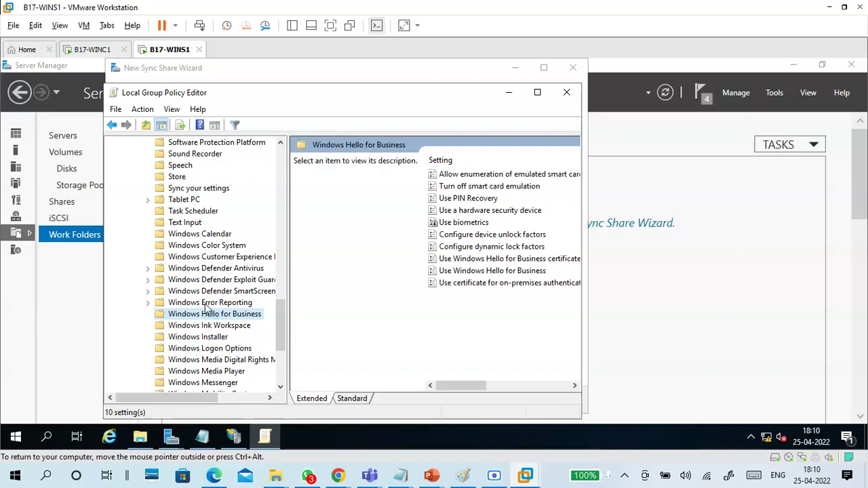
click(204, 338)
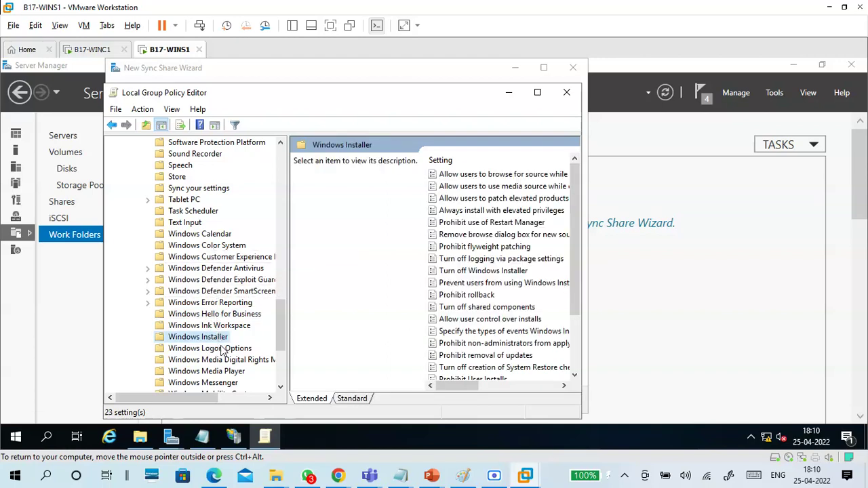
scroll(221, 346, down, 3)
click(219, 337)
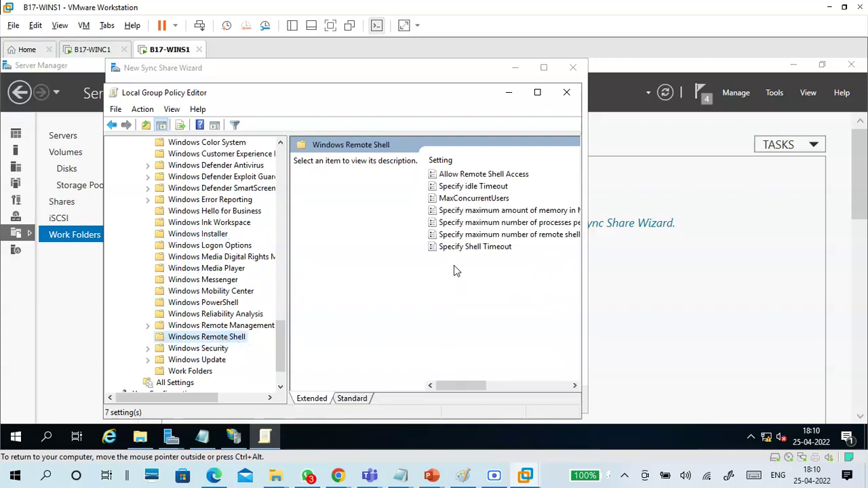
click(490, 175)
click(537, 93)
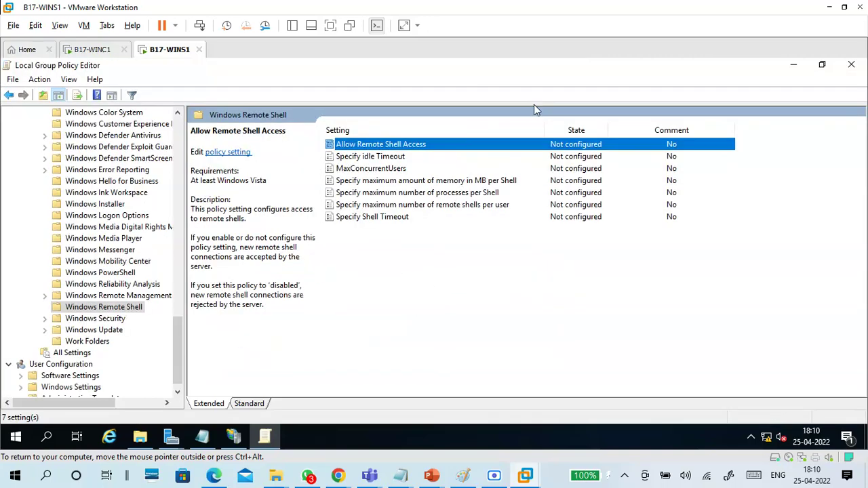
Step: Set Allow Remote Shell Access to Enabled, apply it, and close the Group Policy Editor
double_click(437, 152)
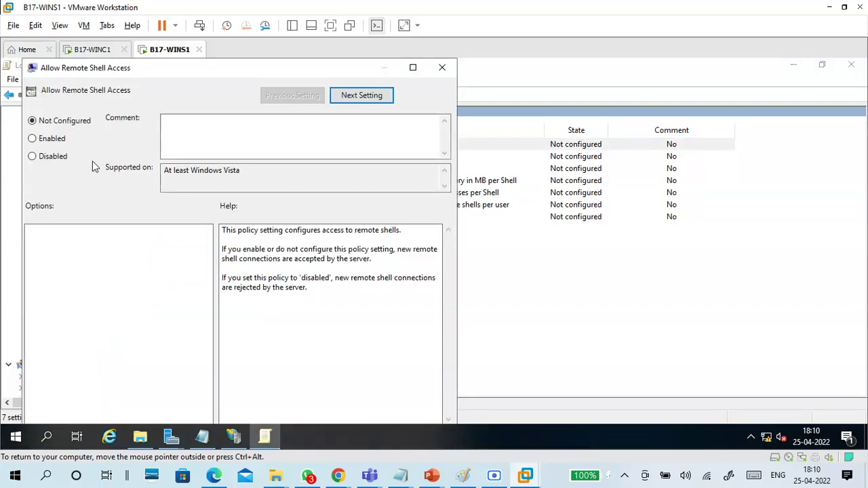
click(51, 138)
drag(317, 64, 370, 64)
click(466, 66)
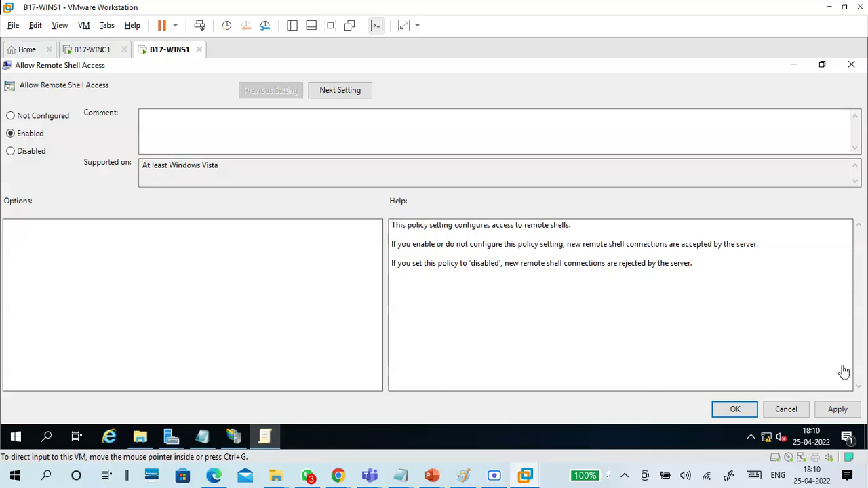
click(836, 414)
click(735, 411)
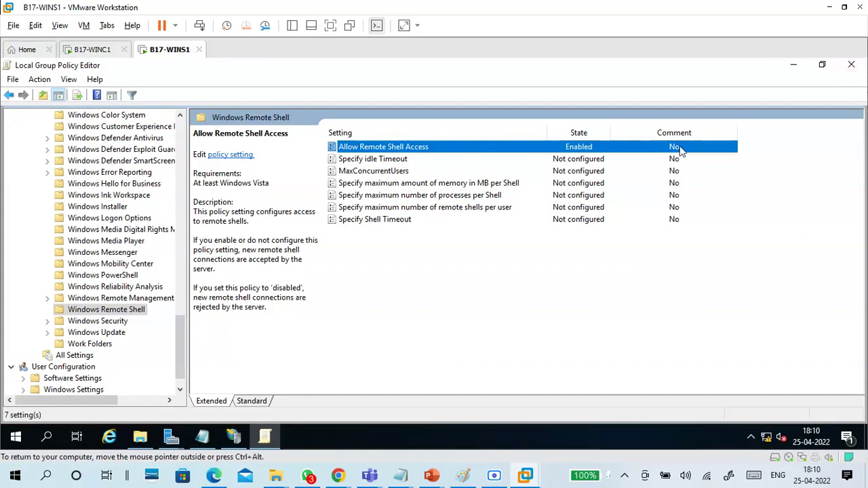
click(851, 65)
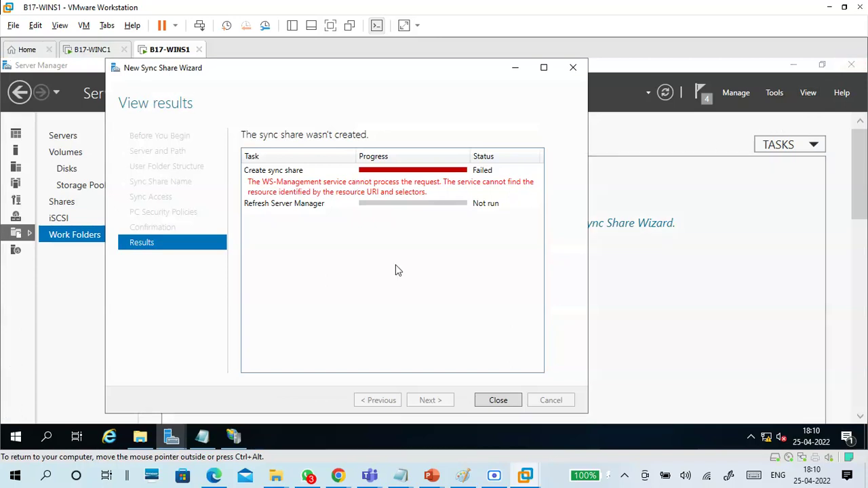
Step: Close the failed wizard, run gpupdate /force, and relaunch the New Sync Share Wizard
click(498, 400)
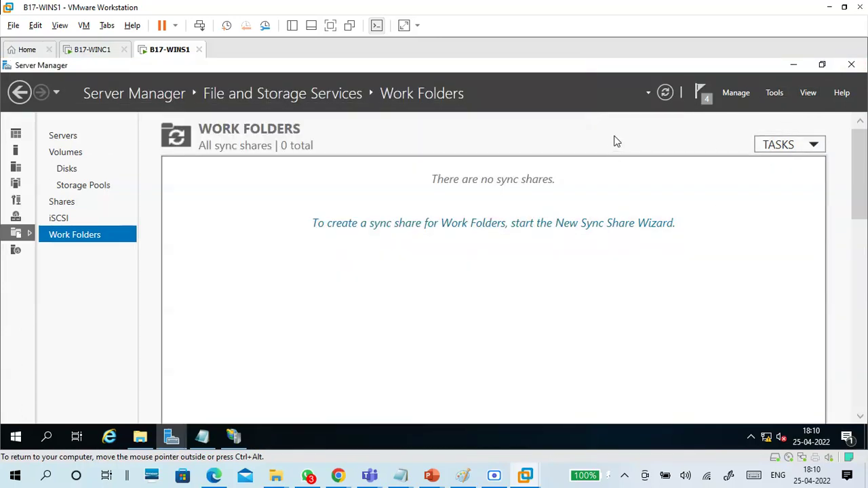
key(super+r)
text(gpup)
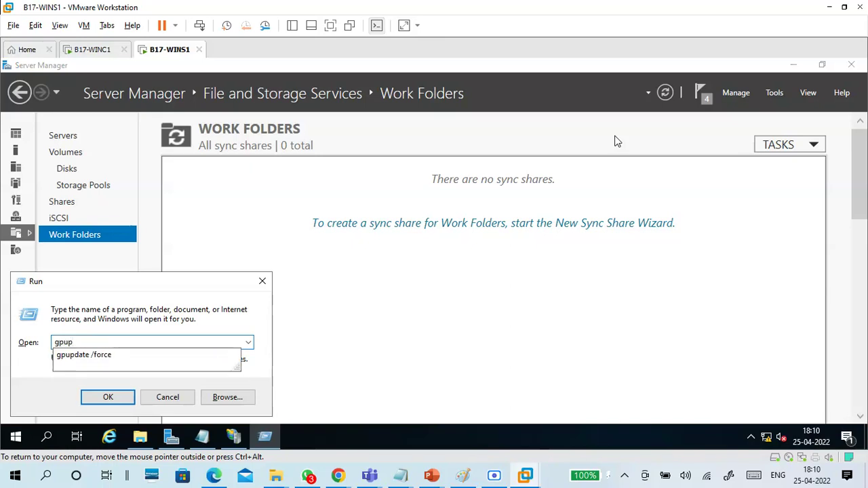
key(Down)
key(Return)
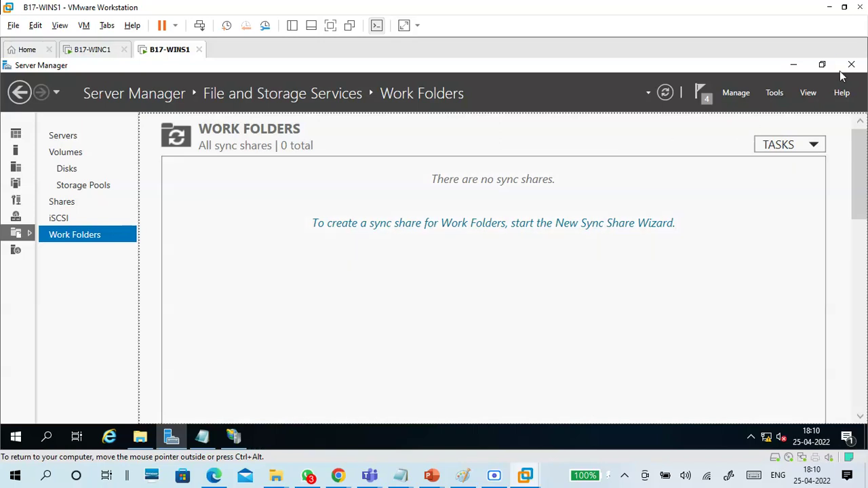
click(560, 226)
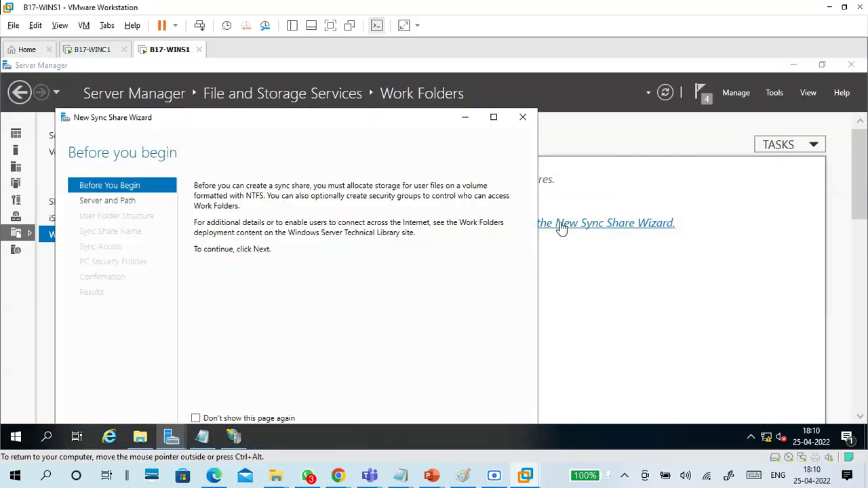
Step: Choose the Workfolder share as location and keep user alias folder naming
drag(372, 118, 473, 77)
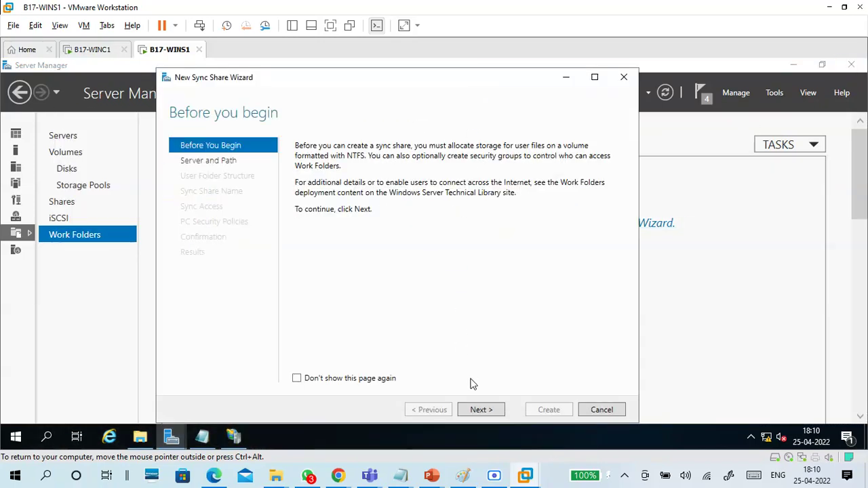
click(481, 410)
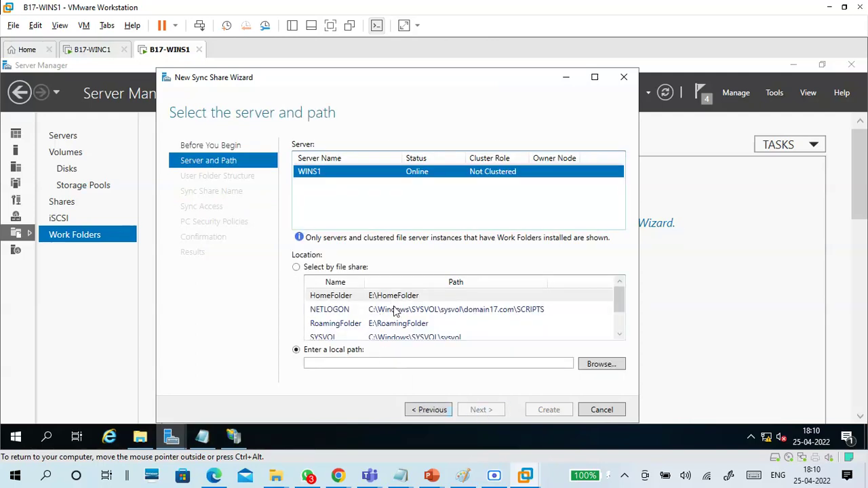
scroll(394, 312, down, 1)
click(392, 324)
click(479, 411)
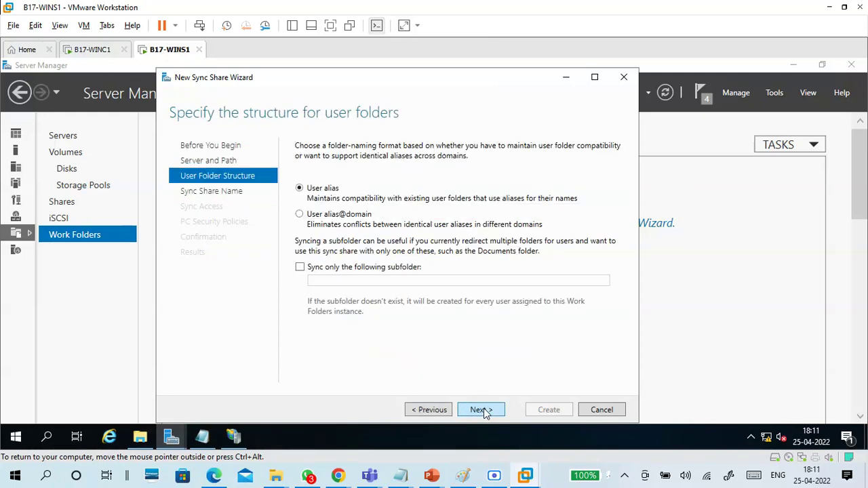
click(481, 410)
click(484, 411)
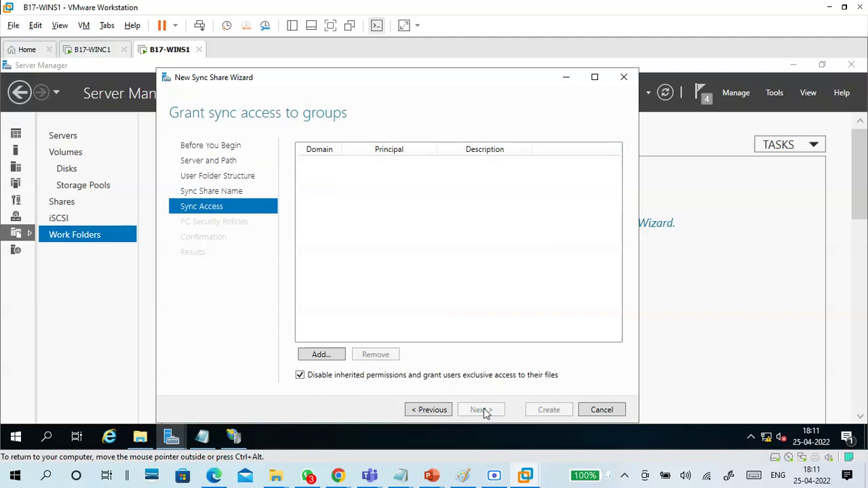
Step: Grant Domain Users sync access, create the share, and close the wizard after it fails
click(343, 355)
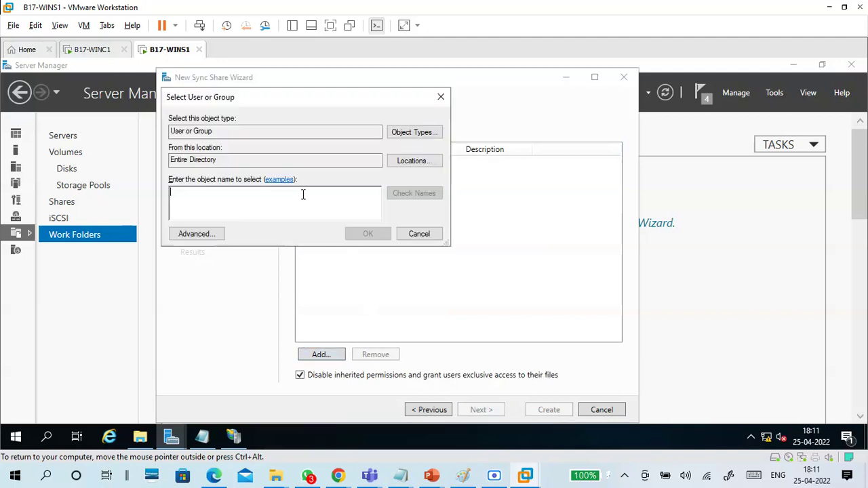
text(domain)
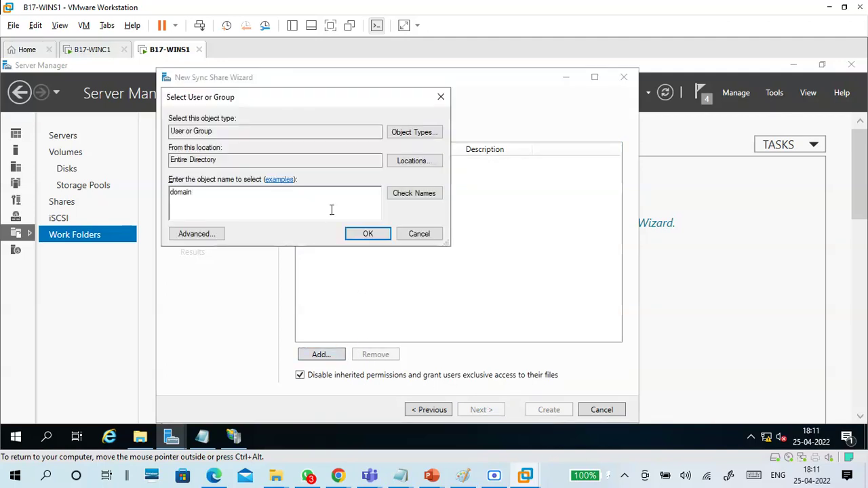
click(403, 195)
click(226, 239)
click(441, 311)
click(367, 235)
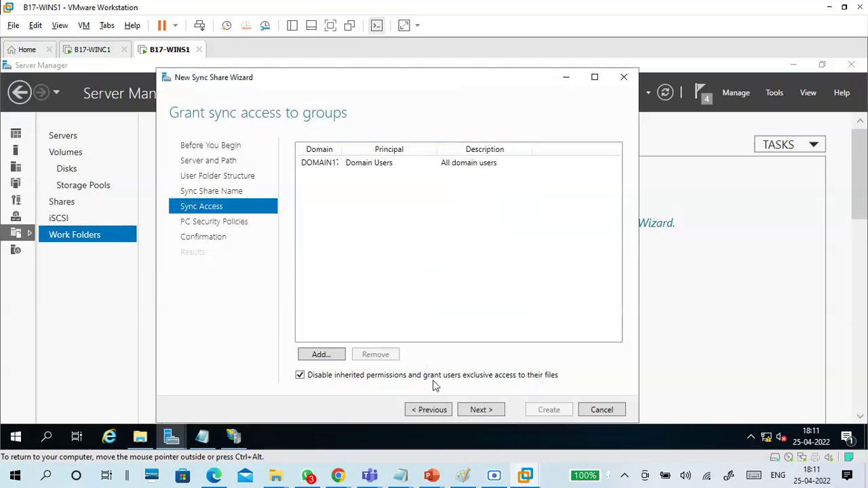
click(487, 414)
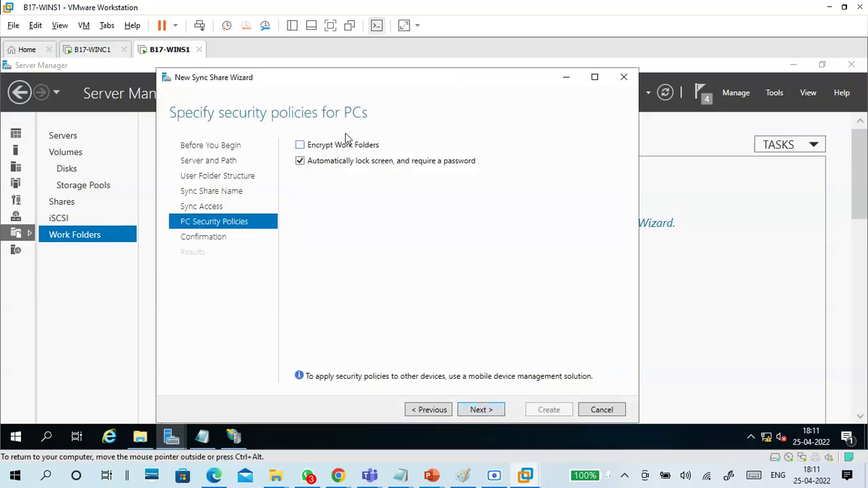
click(477, 409)
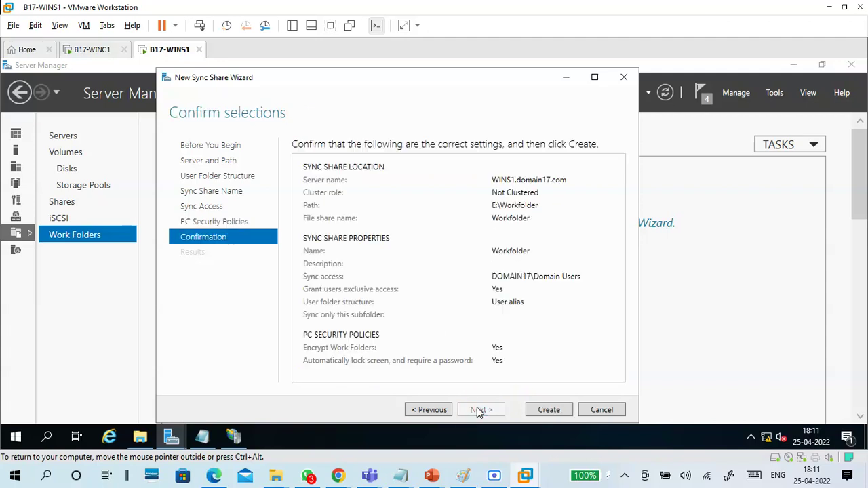
click(550, 411)
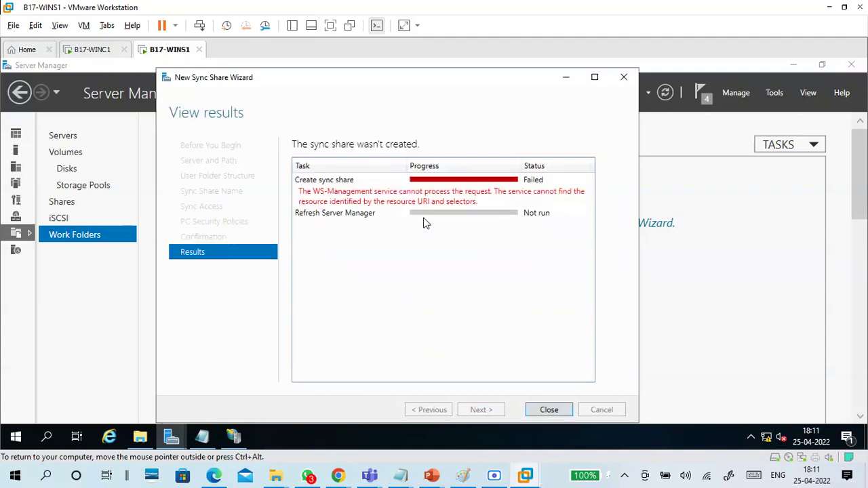
click(550, 410)
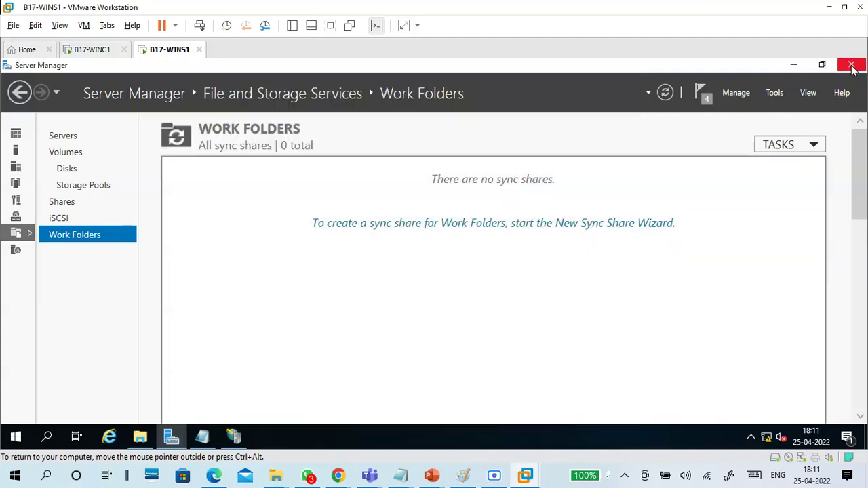
Step: Close Server Manager, restart WINS1 with reason Other (Unplanned), and return to the Stack Overflow page
click(853, 66)
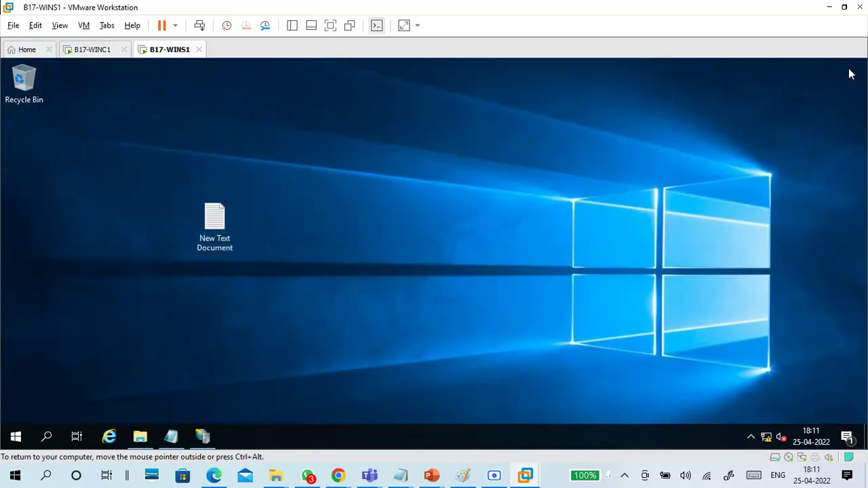
click(17, 437)
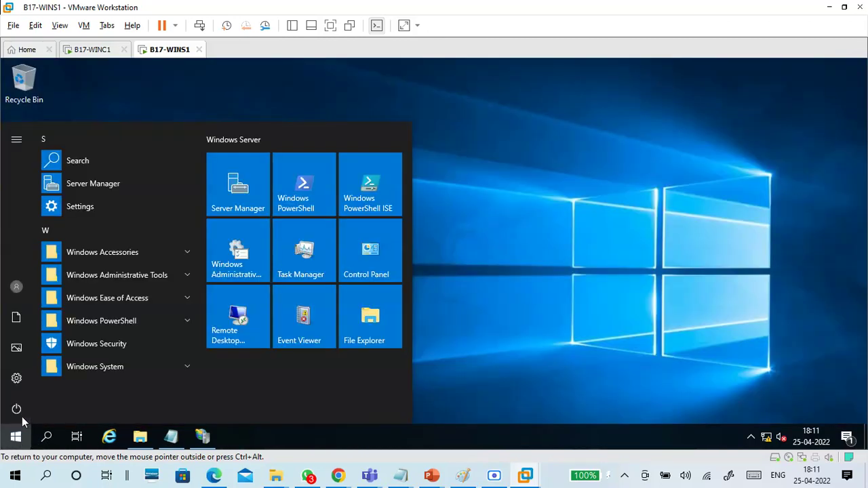
click(21, 412)
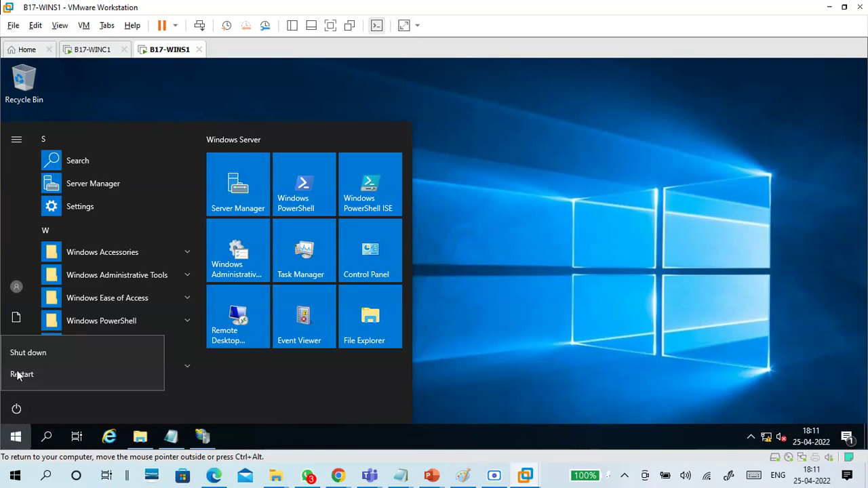
click(24, 373)
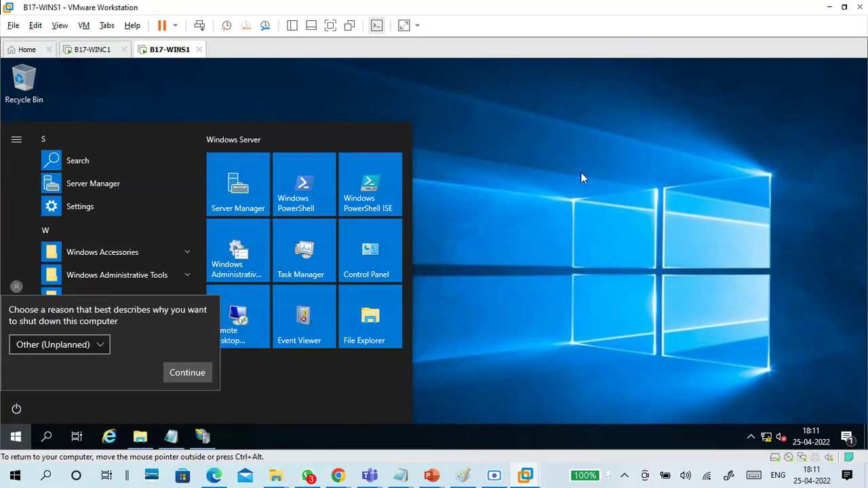
click(189, 370)
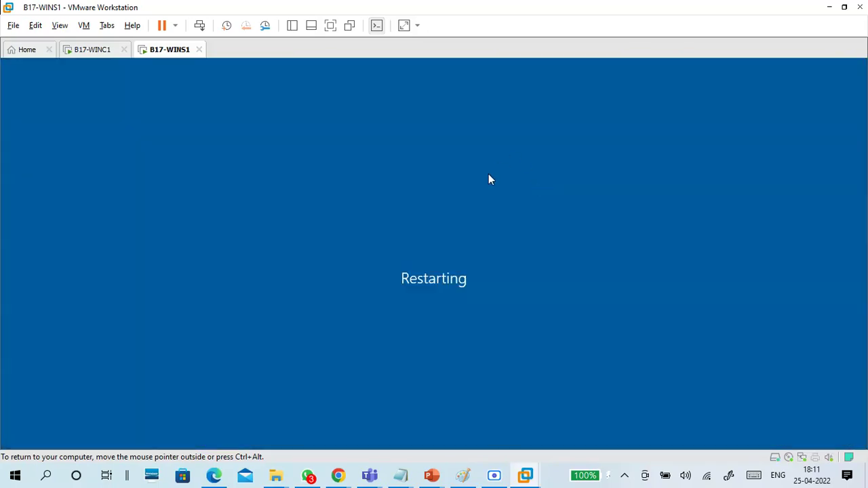
mouse_move(338, 475)
click(315, 419)
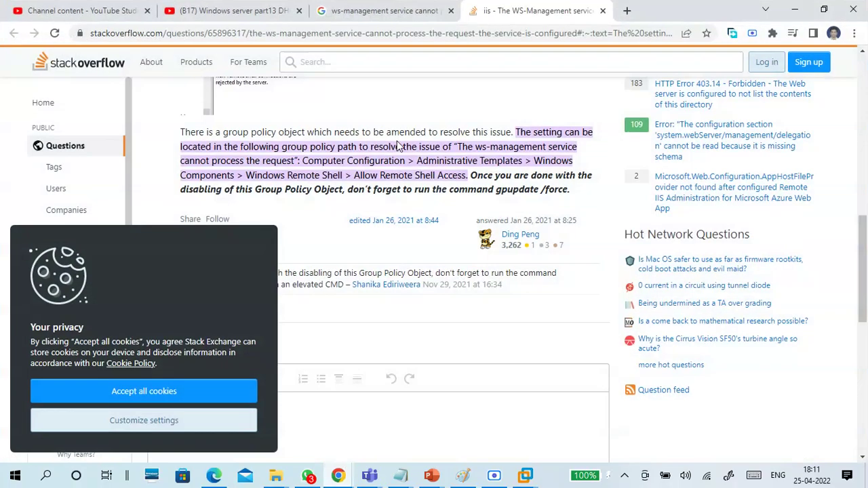
Step: Compare the Stack Overflow answer with the Google search results for the WS-Management error
scroll(360, 166, down, 3)
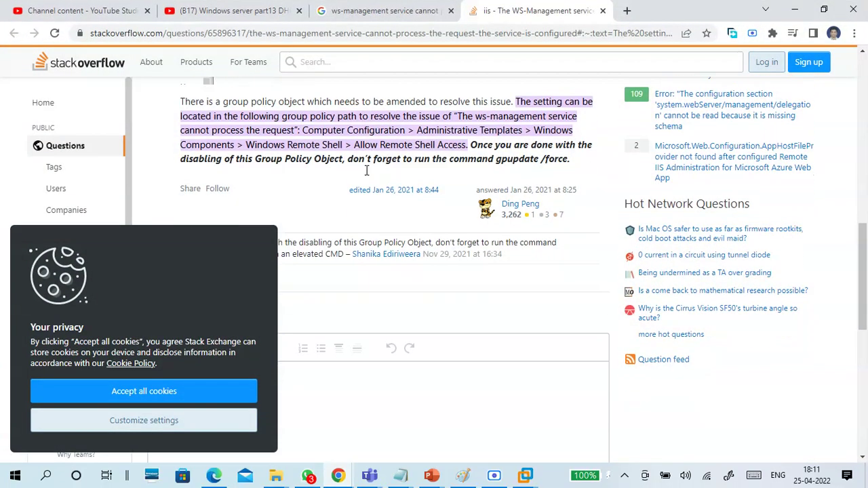
scroll(353, 170, up, 1)
scroll(359, 186, down, 4)
scroll(364, 203, up, 1)
scroll(365, 203, up, 8)
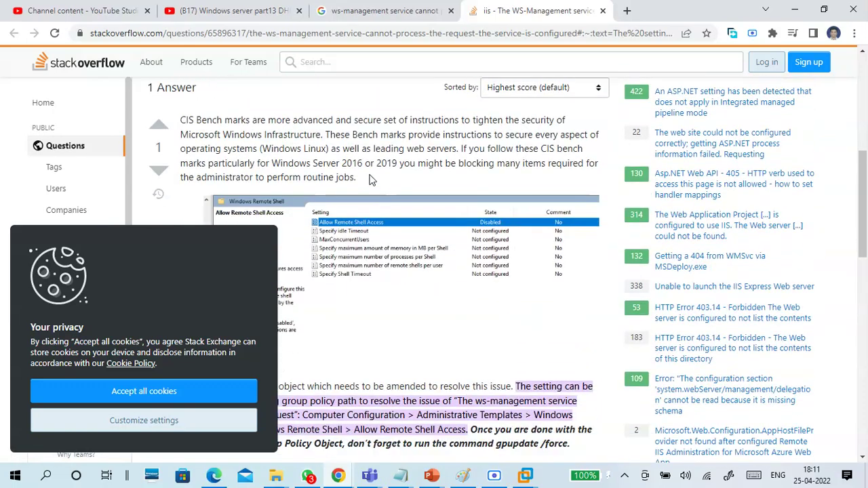
click(374, 11)
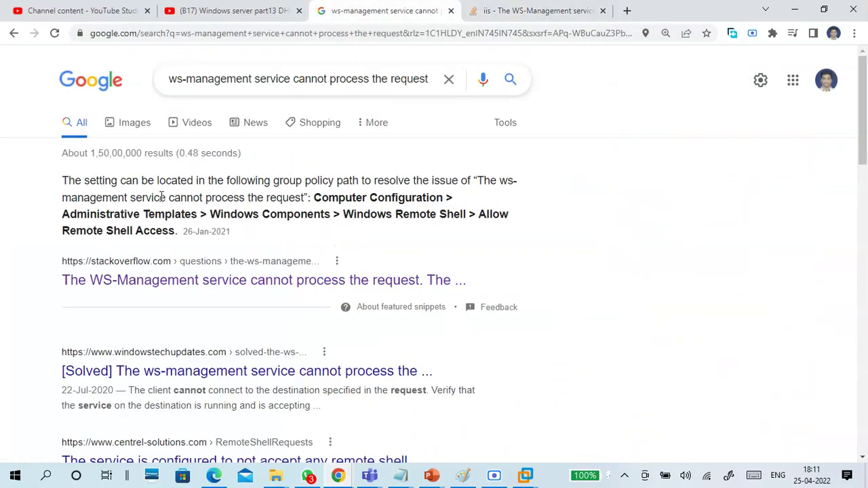
scroll(490, 139, down, 4)
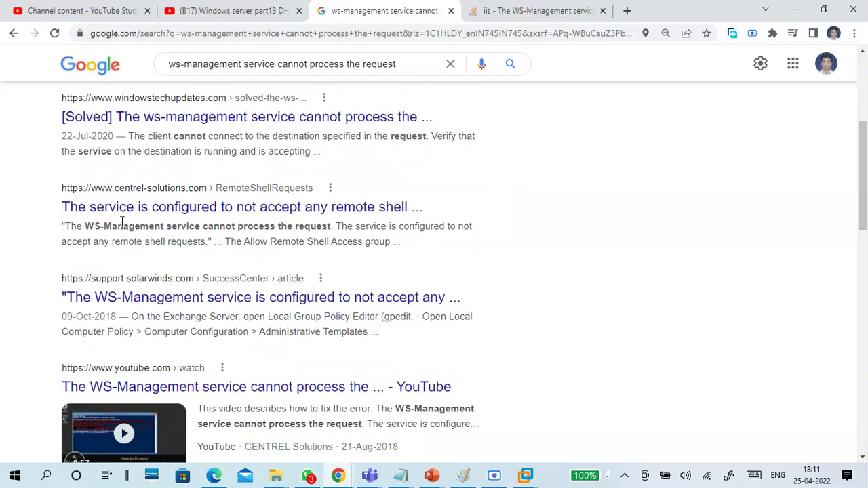
scroll(543, 215, down, 4)
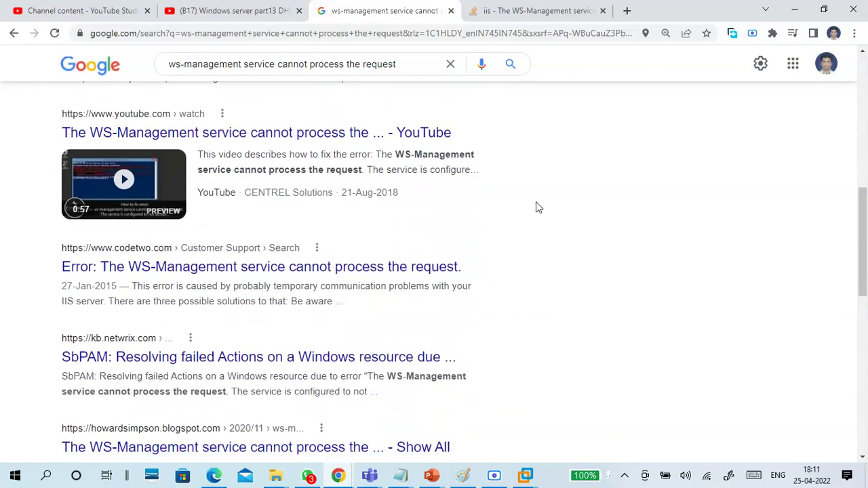
scroll(535, 203, down, 1)
scroll(536, 202, down, 2)
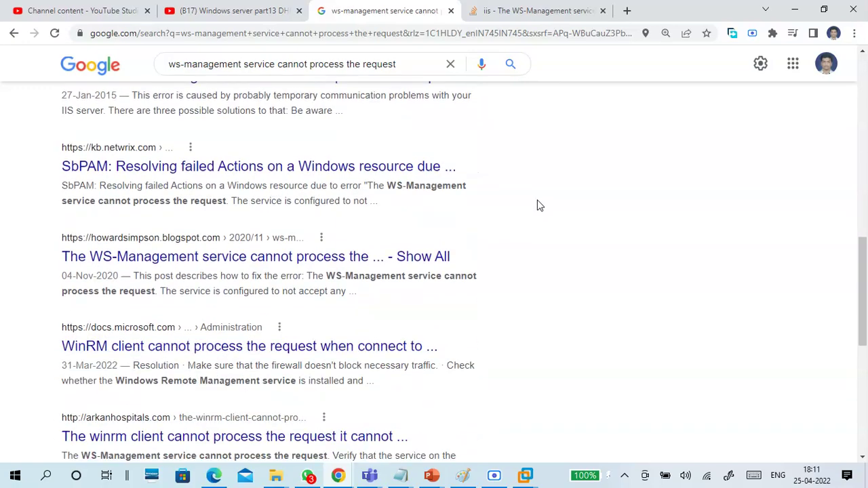
scroll(541, 204, down, 5)
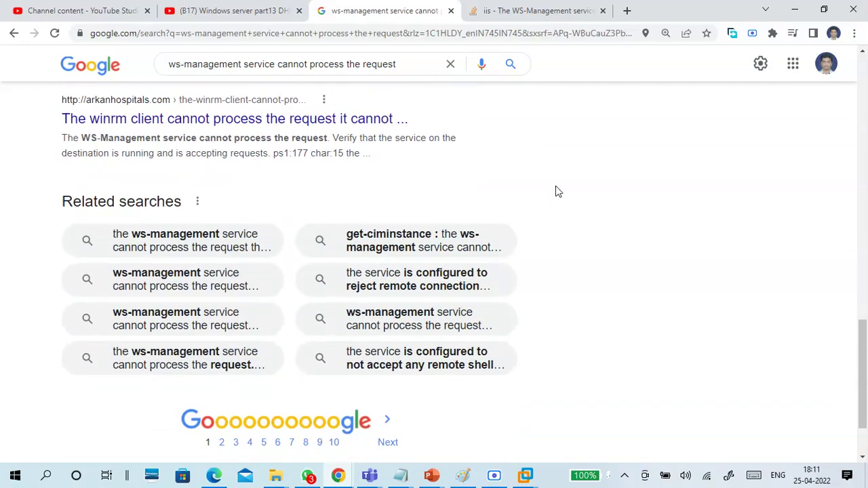
scroll(538, 216, up, 10)
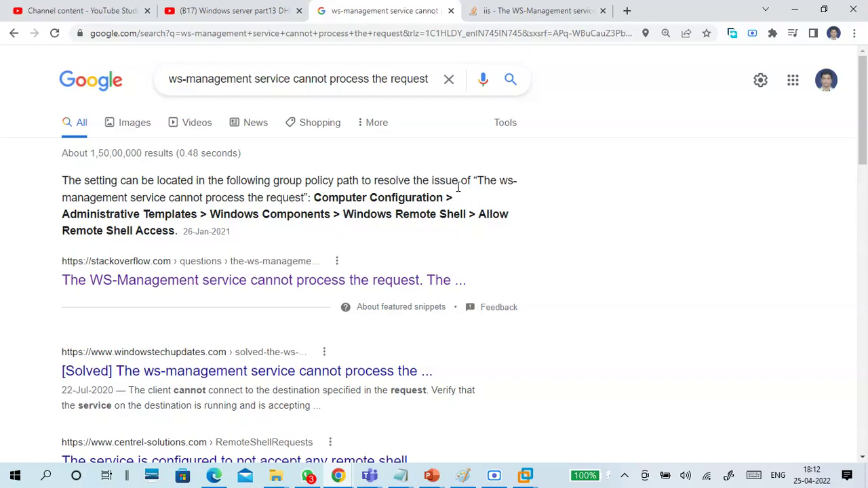
Step: Reread the Stack Overflow answer, glancing back at the Google results
click(498, 11)
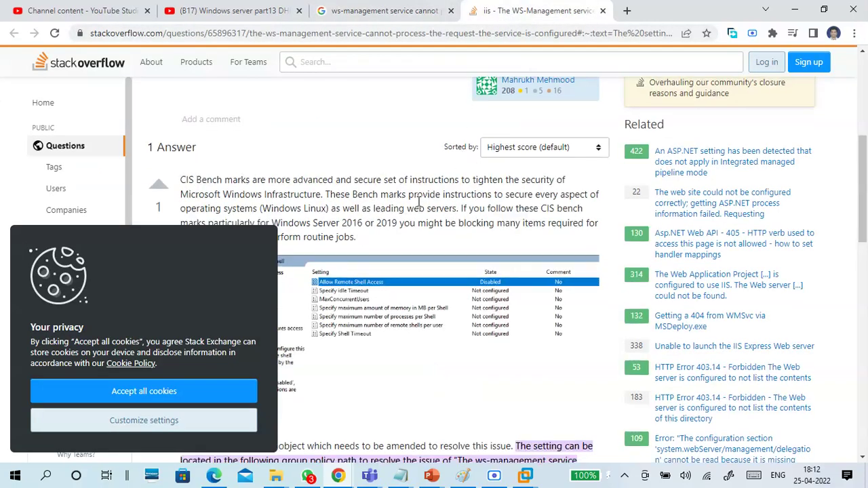
scroll(410, 207, down, 1)
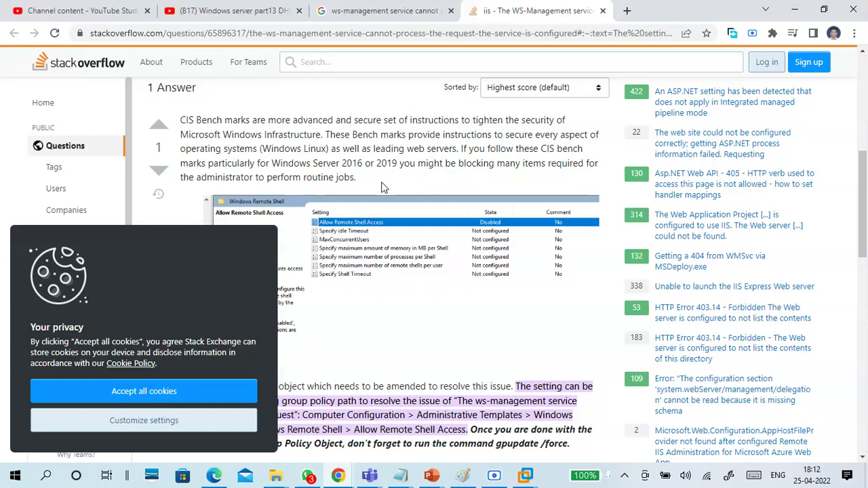
scroll(383, 185, down, 2)
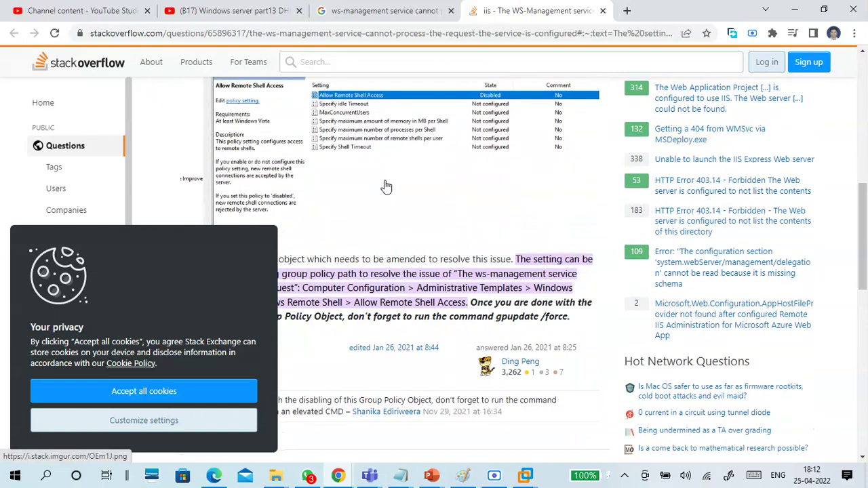
scroll(385, 179, down, 2)
scroll(385, 176, up, 4)
scroll(386, 174, down, 3)
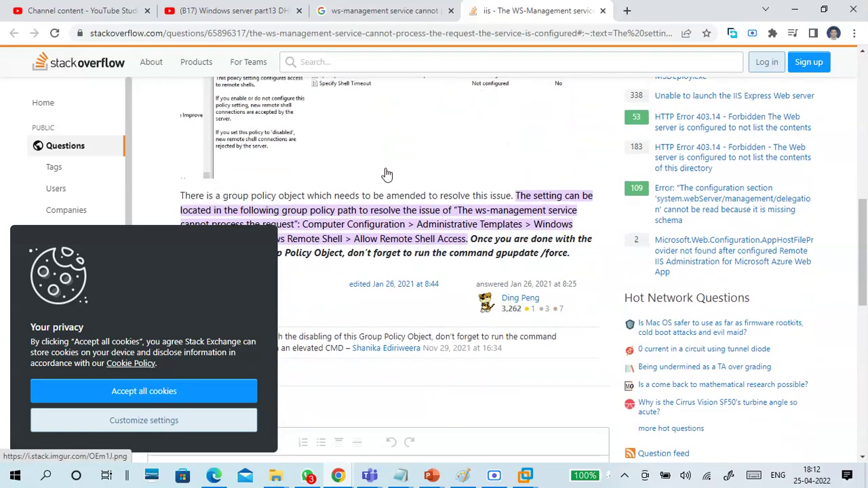
scroll(386, 175, down, 1)
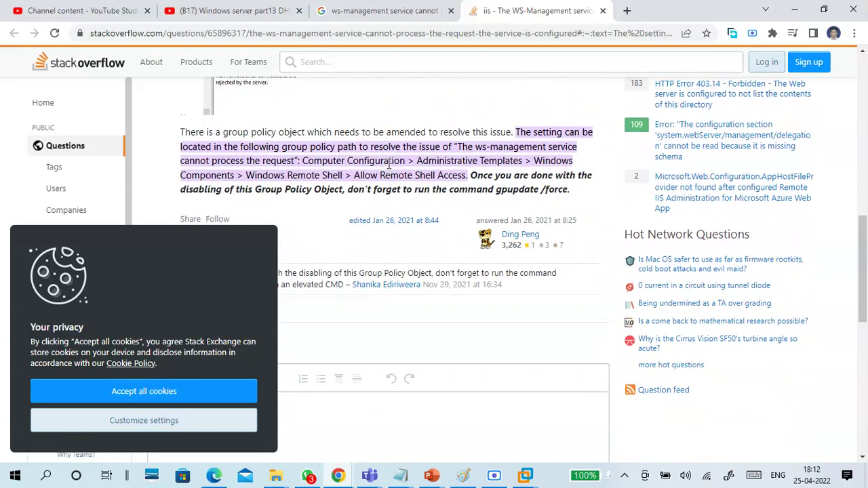
scroll(387, 203, down, 6)
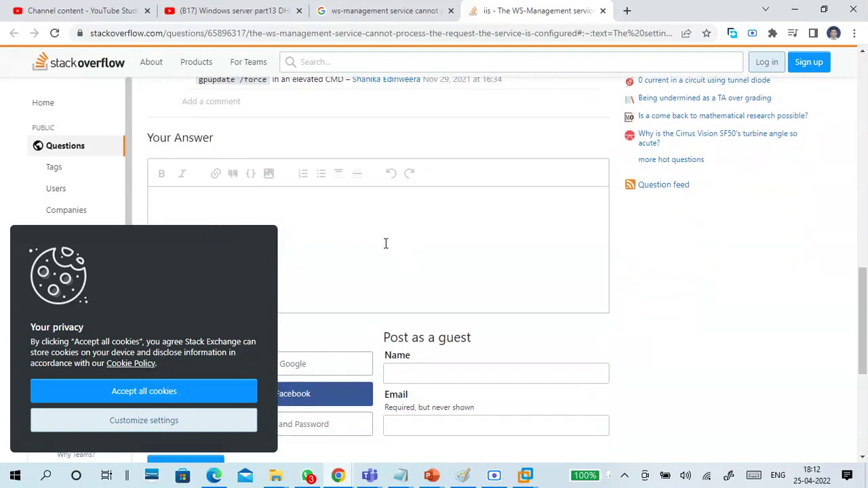
scroll(386, 244, down, 3)
scroll(386, 244, up, 9)
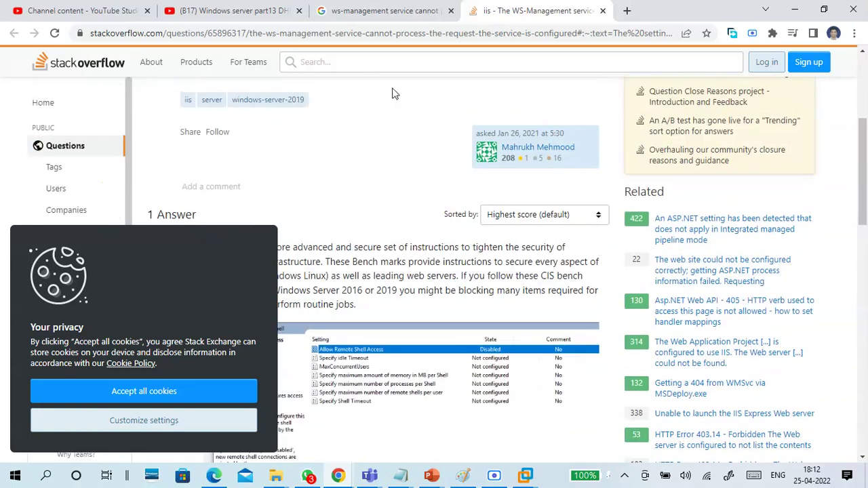
click(381, 11)
scroll(495, 170, down, 3)
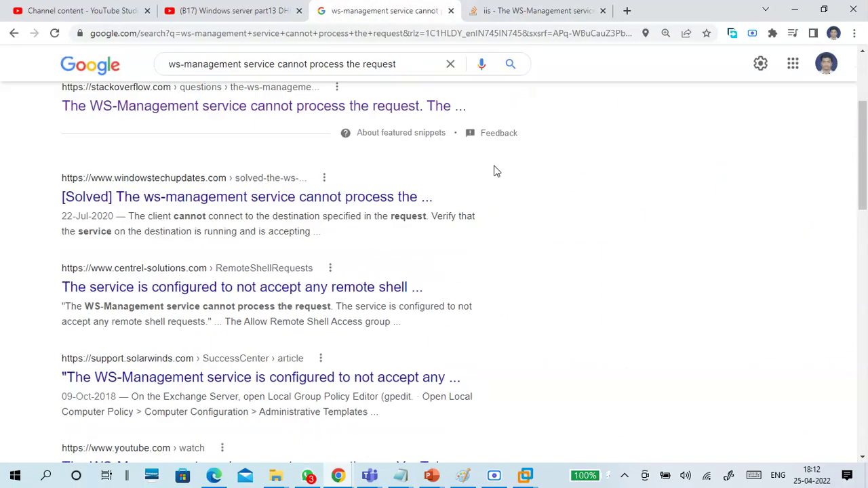
scroll(513, 230, up, 3)
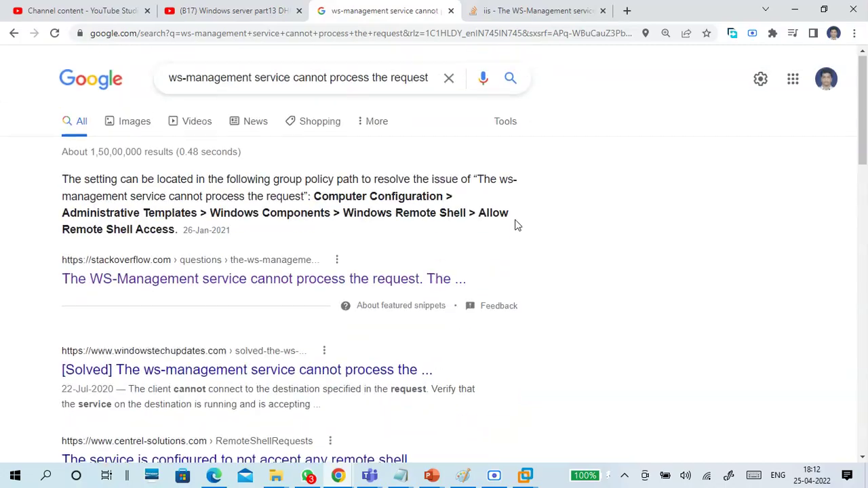
click(536, 10)
scroll(426, 228, down, 7)
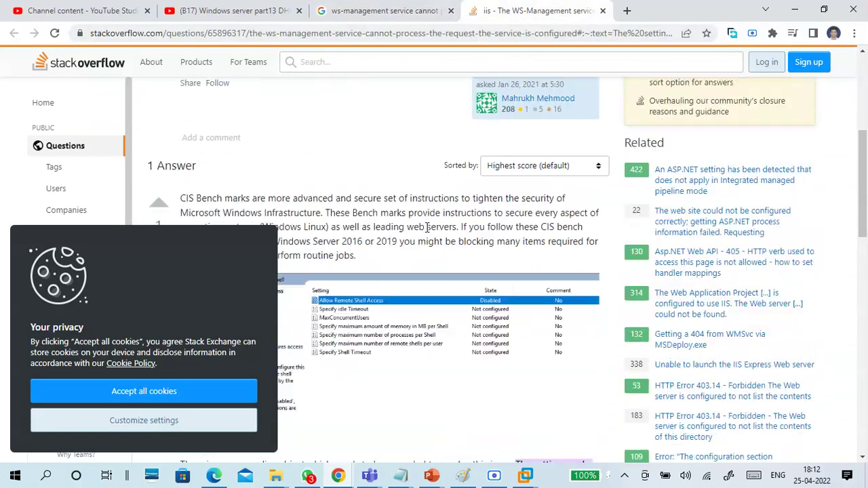
scroll(426, 233, up, 1)
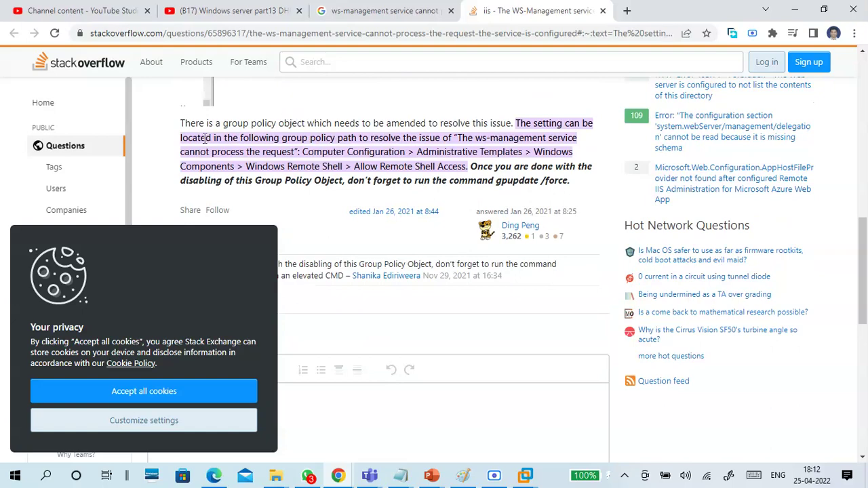
Step: Copy the group policy answer paragraph and place the cursor on an empty line in Notepad
drag(182, 122, 570, 178)
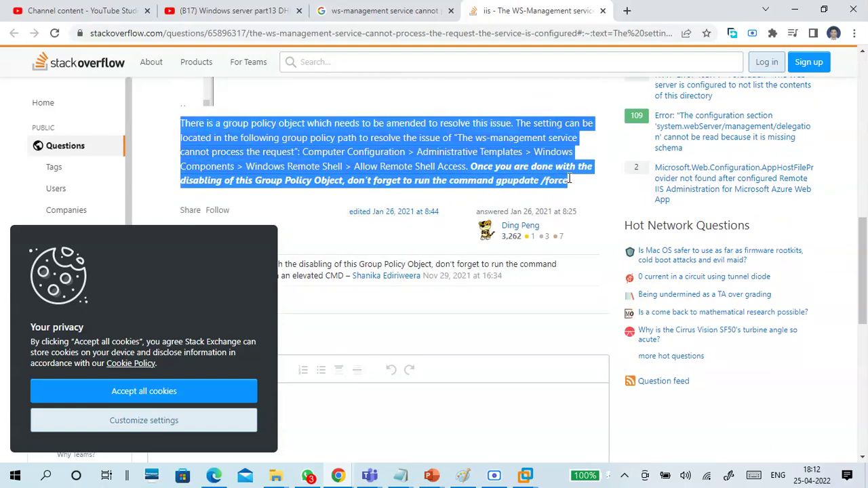
right_click(524, 157)
click(546, 169)
click(400, 475)
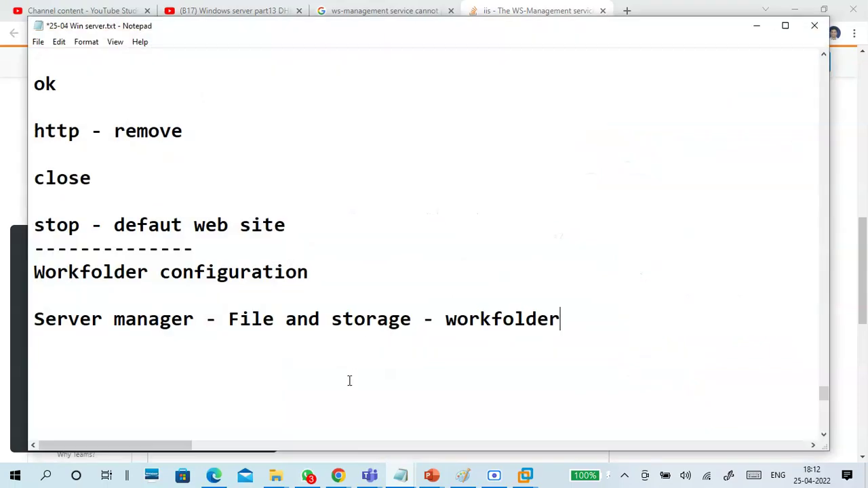
scroll(349, 380, down, 3)
click(293, 272)
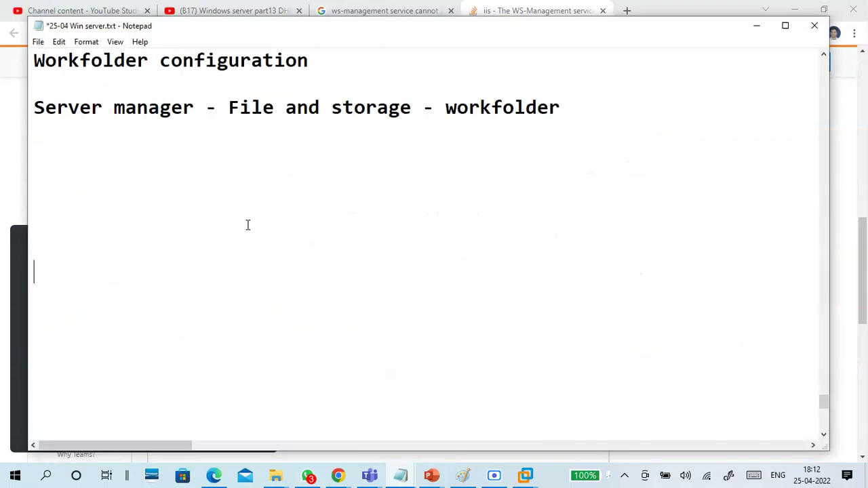
Step: Paste the Stack Overflow answer into the 25-04 Win server notes and reload the question page
key(ctrl+v)
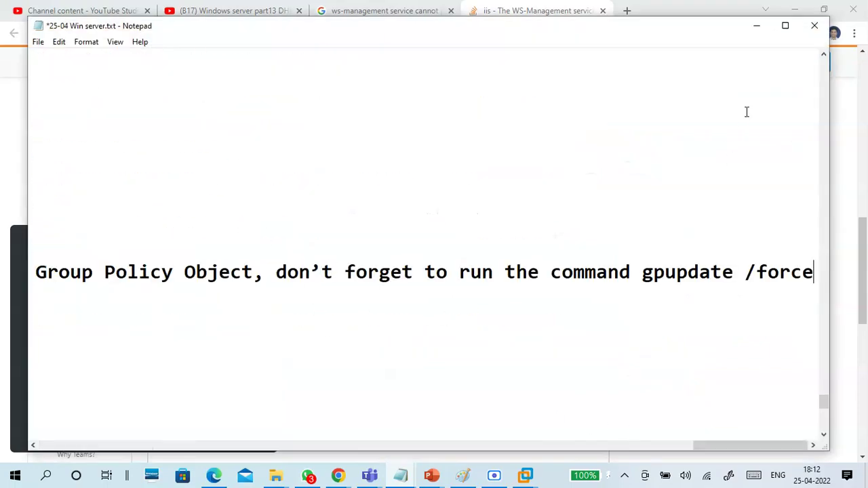
click(759, 31)
scroll(426, 259, up, 8)
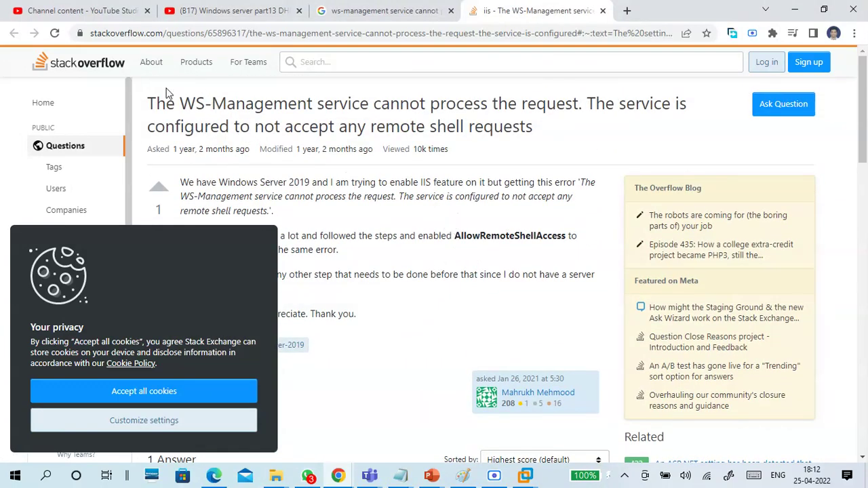
click(513, 130)
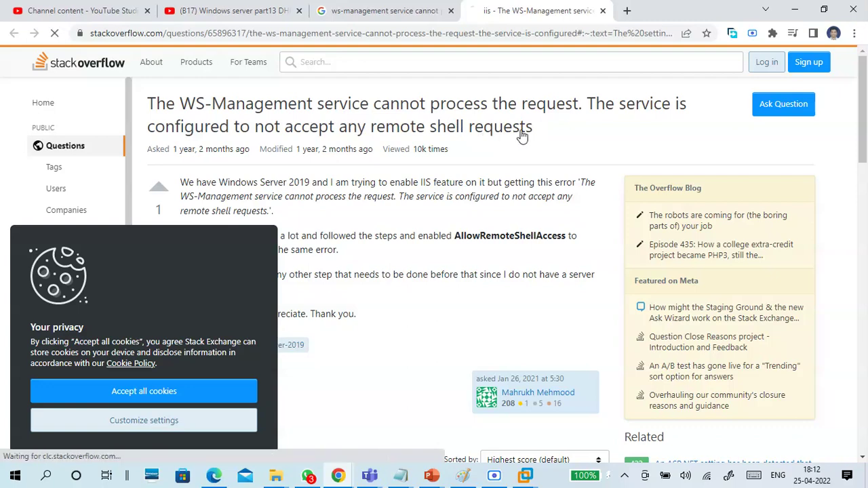
Step: Select the question's error-message title and bring the 25-04 Win server notes forward
drag(146, 107, 553, 130)
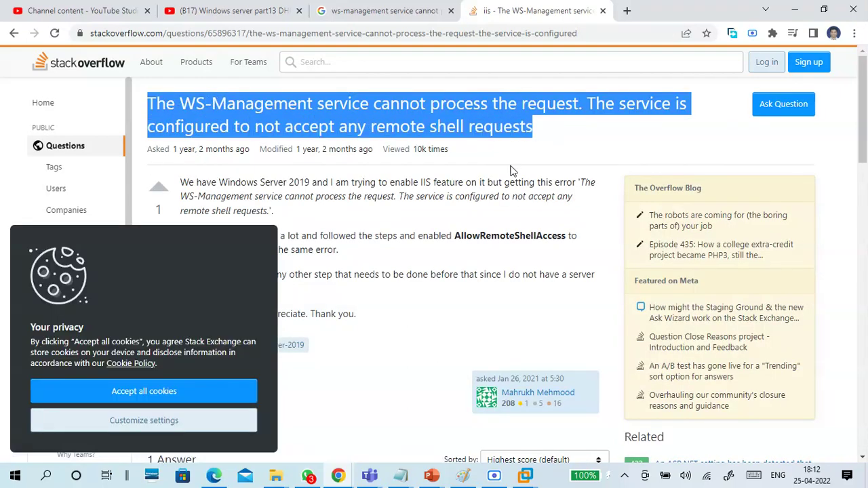
click(795, 10)
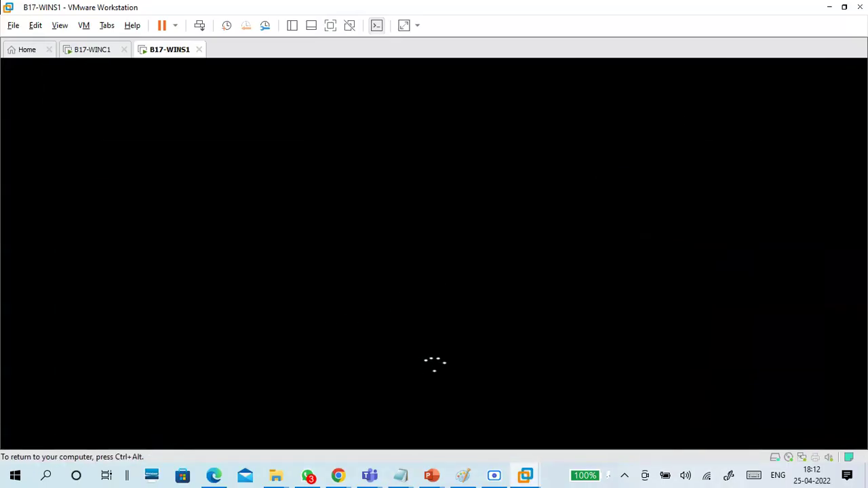
mouse_move(401, 475)
click(468, 414)
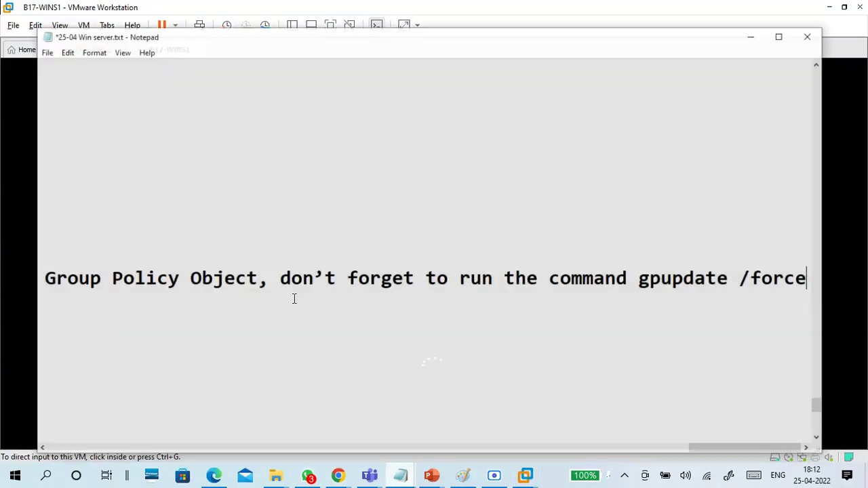
Step: Break the pasted WS-Management error text into separate lines, giving 'The setting' sentence its own line
key(End)
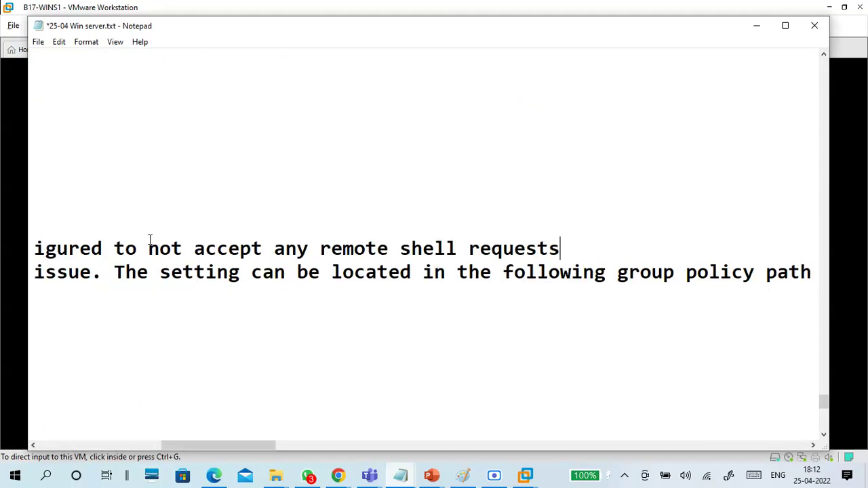
key(Return)
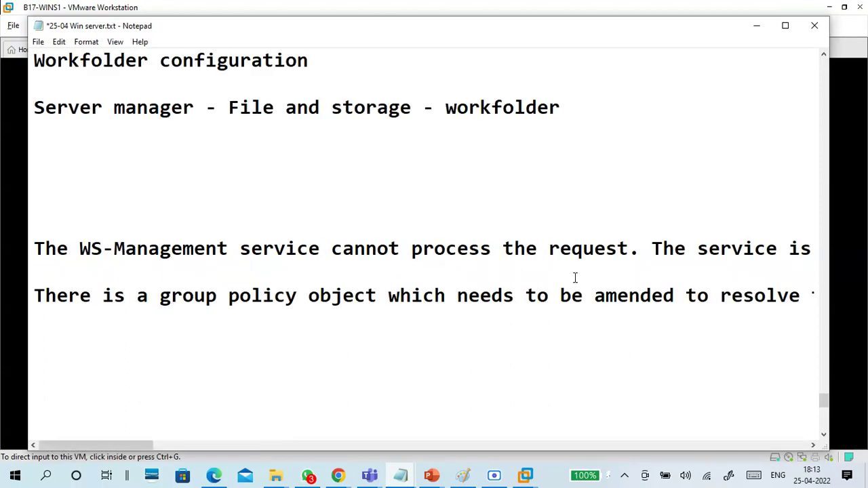
click(653, 248)
key(Return)
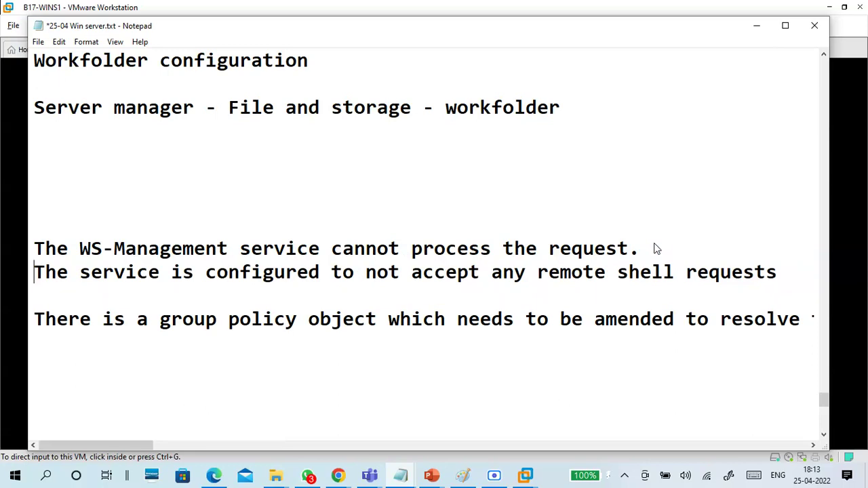
scroll(595, 272, down, 1)
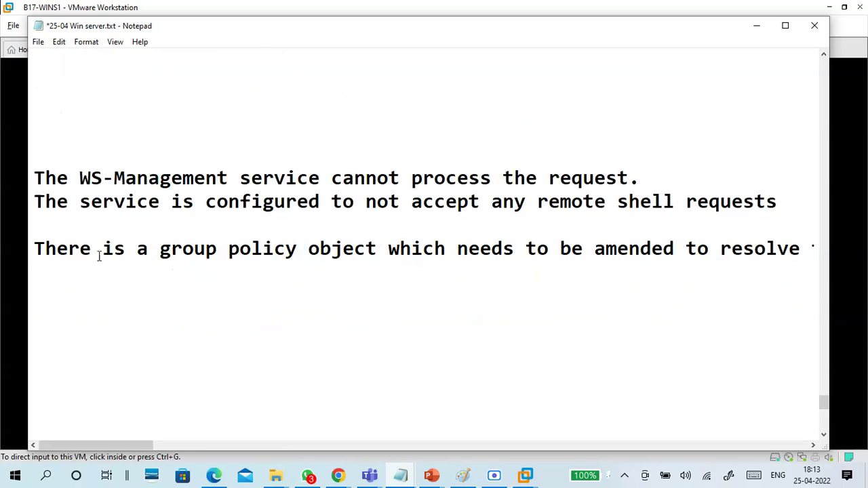
click(34, 249)
click(40, 206)
key(BackSpace)
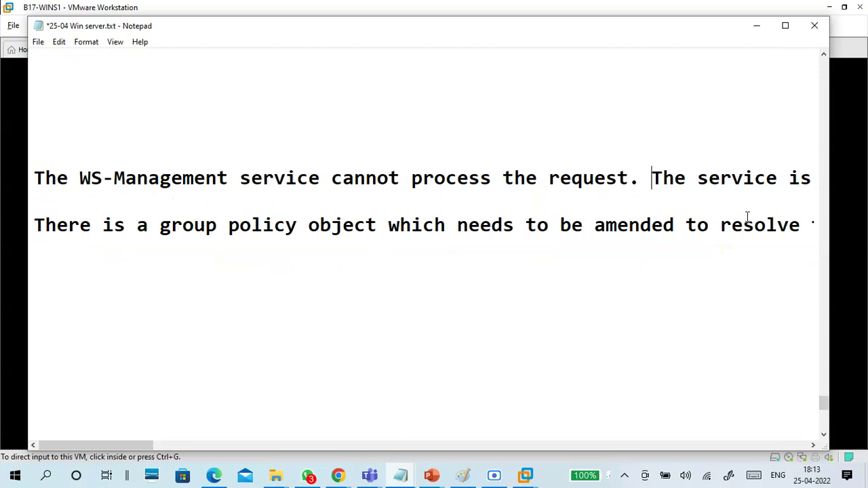
click(807, 228)
key(Return)
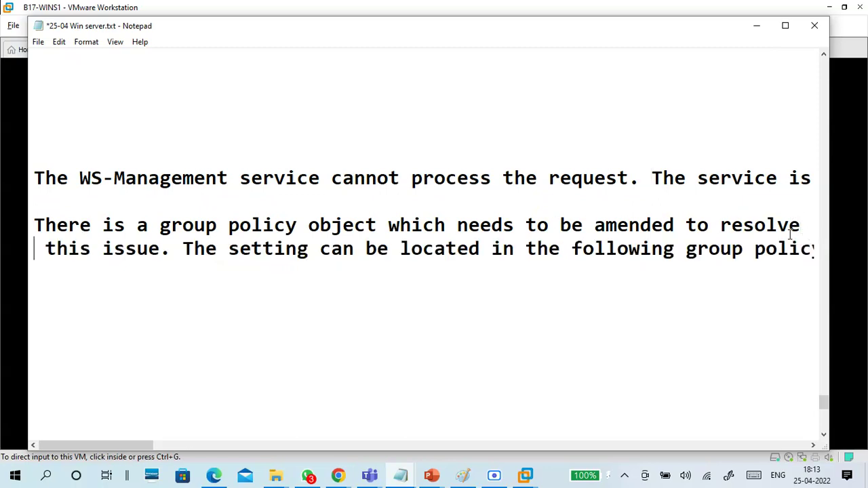
click(183, 249)
key(Return)
Step: Reflow the policy path and Windows Components lines, and set the 'Once you are done' reminder apart
key(Return)
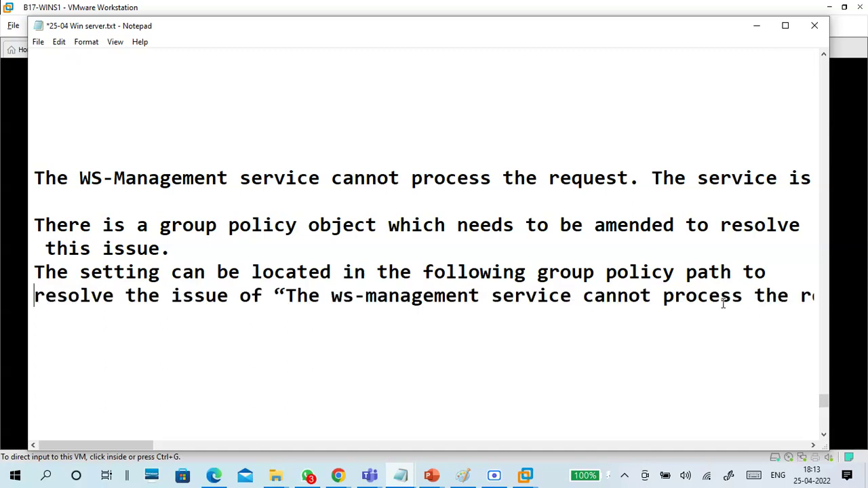
click(792, 296)
key(Return)
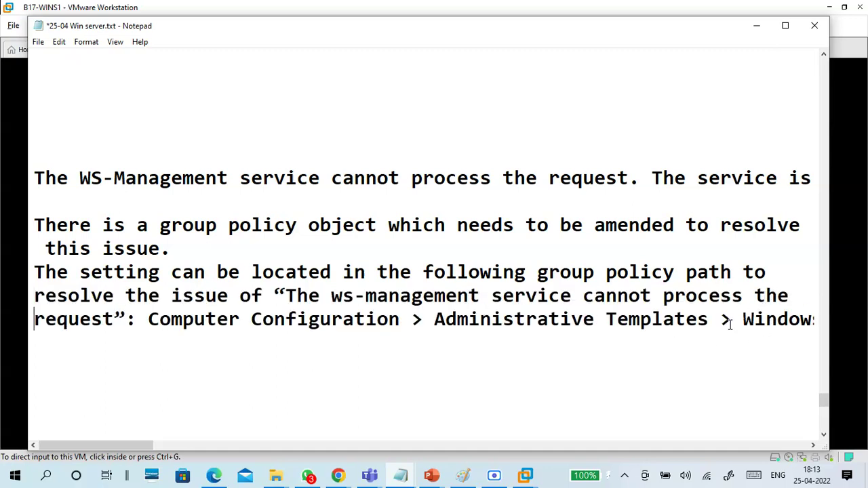
click(748, 322)
key(Return)
click(752, 344)
key(Return)
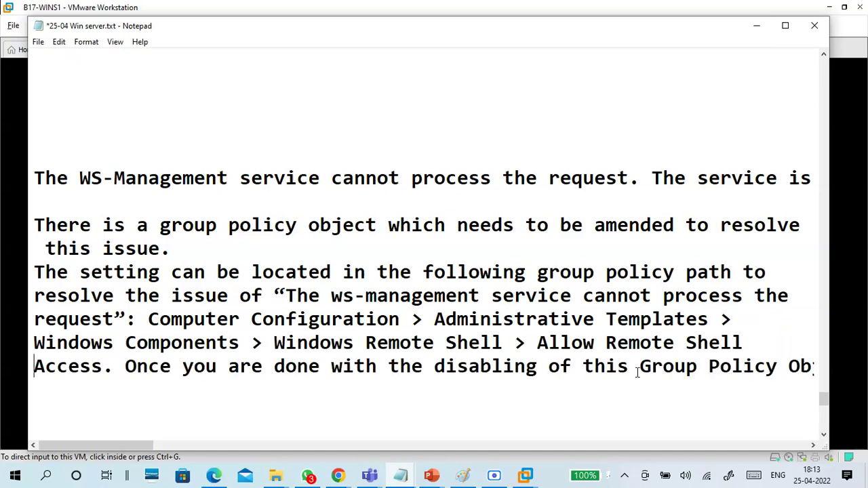
click(125, 366)
key(Return)
scroll(404, 276, down, 2)
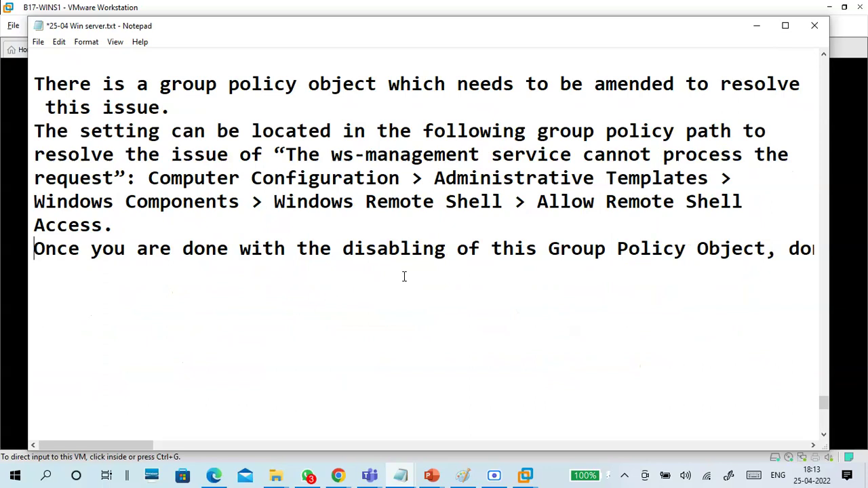
key(BackSpace)
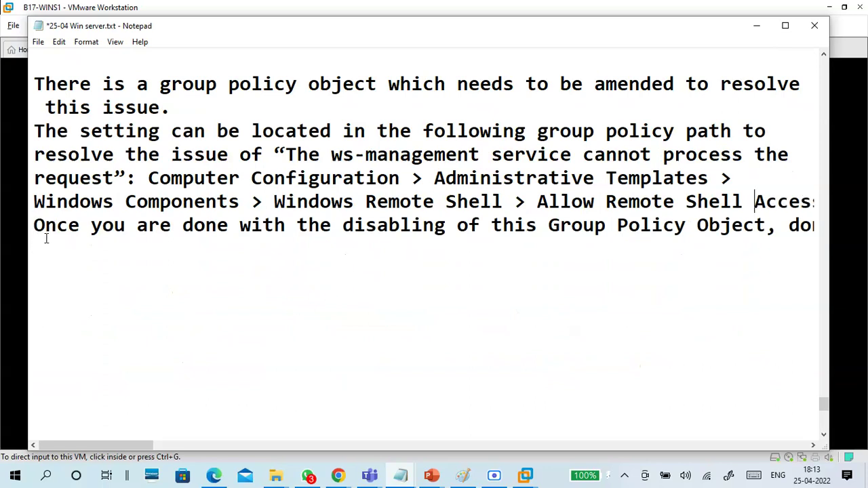
click(34, 225)
key(Return)
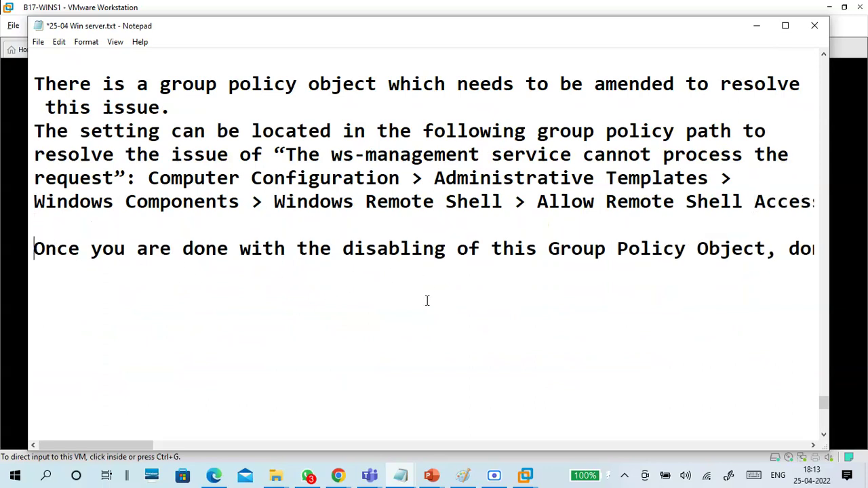
key(Return)
Step: Add dashed separator rows above the error and below the gpupdate /force line, then minimize Notepad
drag(622, 291, 2, 234)
click(278, 302)
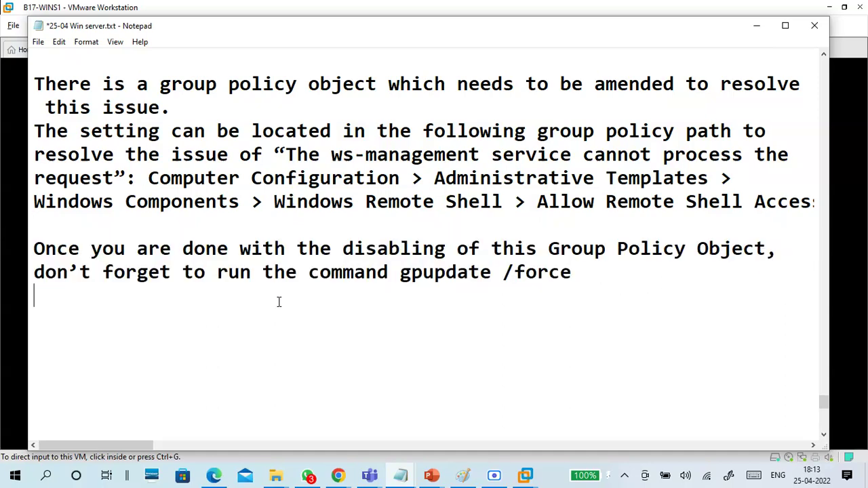
scroll(276, 306, up, 3)
click(123, 224)
text(------------------------------------)
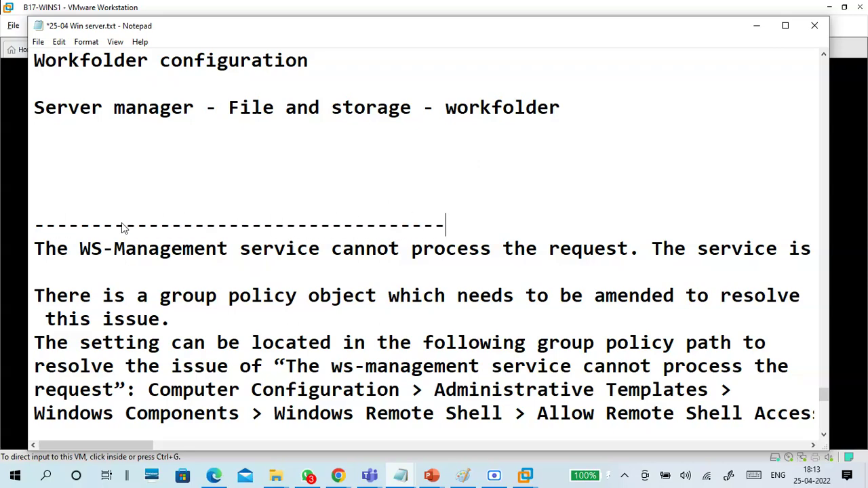
scroll(209, 241, down, 3)
click(177, 290)
text(---------------------------------)
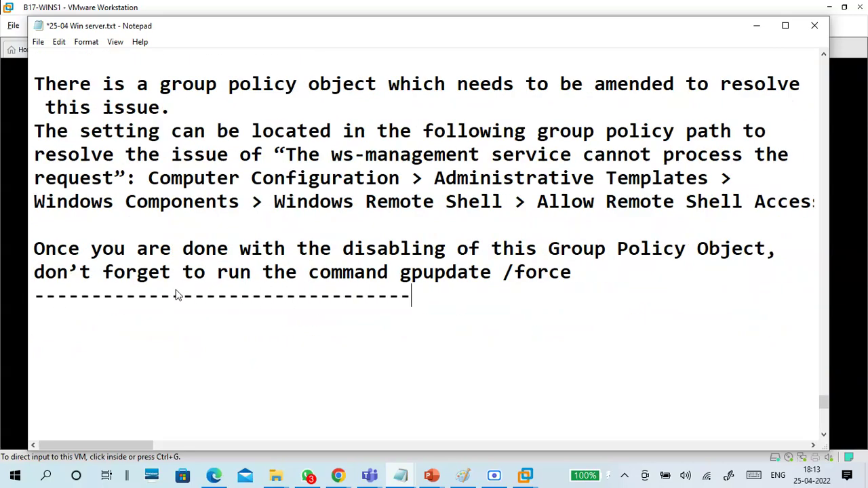
click(758, 27)
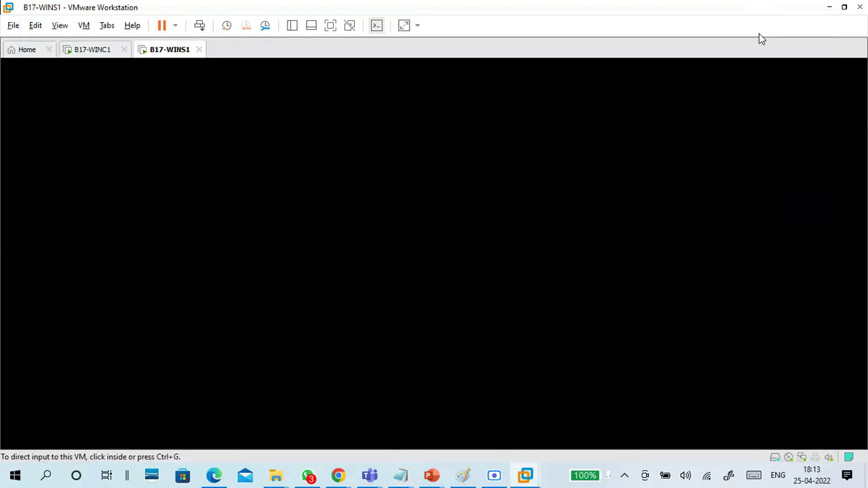
Step: Wake the B17-WINS1 console, send Ctrl+Alt+Delete, and sign in with the Administrator password
click(451, 240)
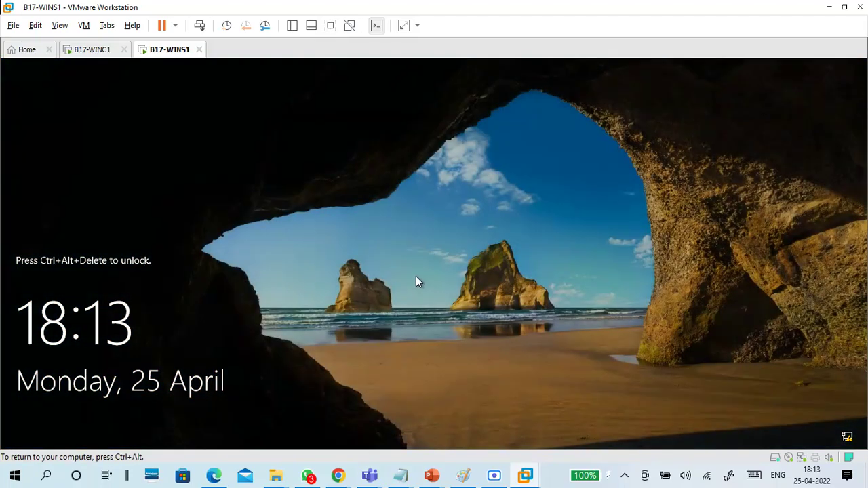
key(ctrl+alt+Insert)
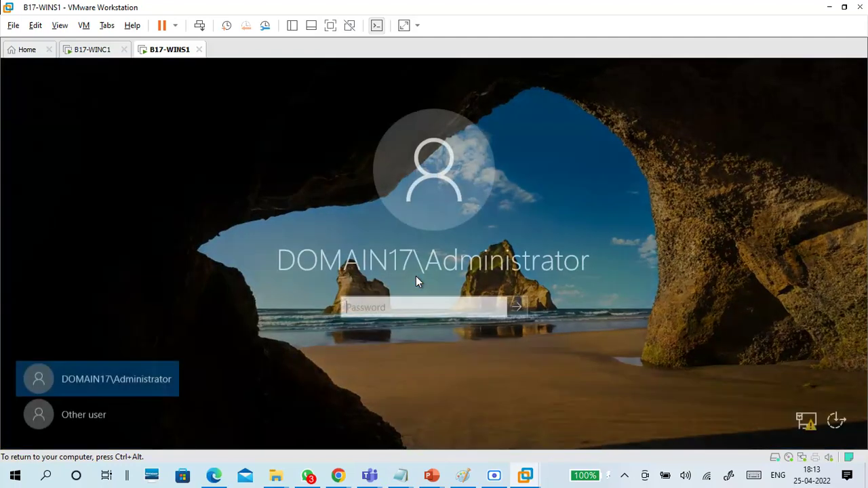
text(••••••••)
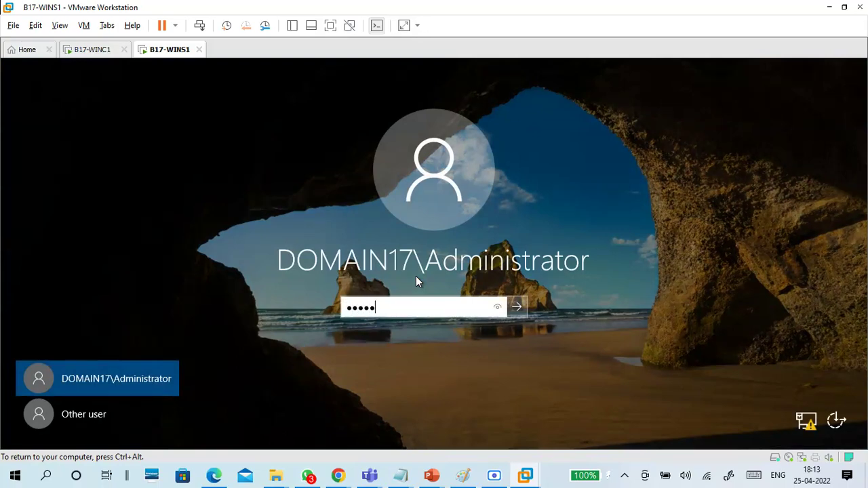
key(Return)
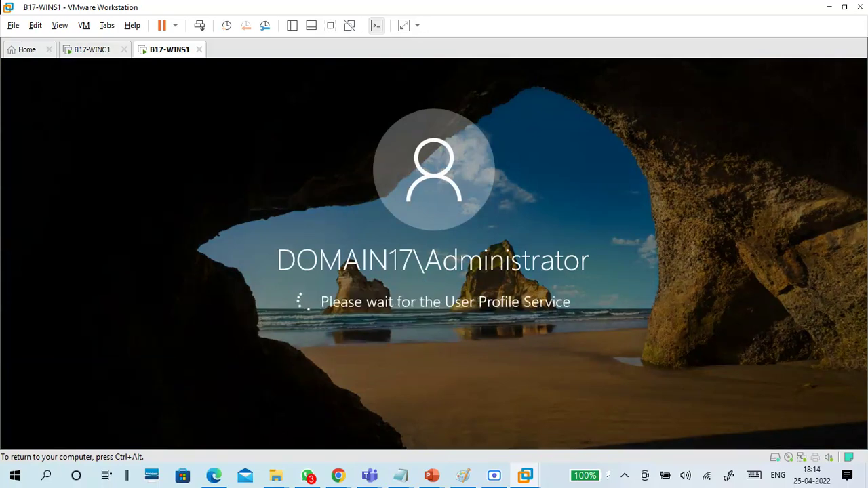
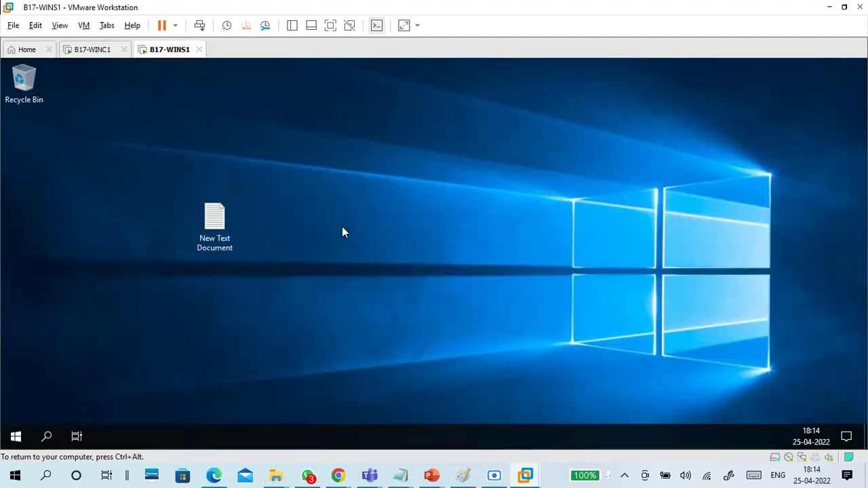
Step: Switch between the WINC1 and WINS1 VMs and hide the Teams meeting window
click(87, 51)
click(173, 51)
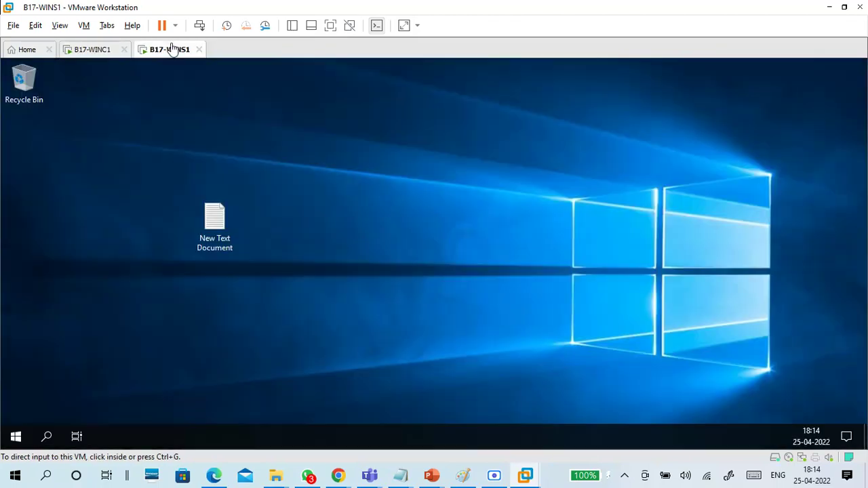
click(312, 262)
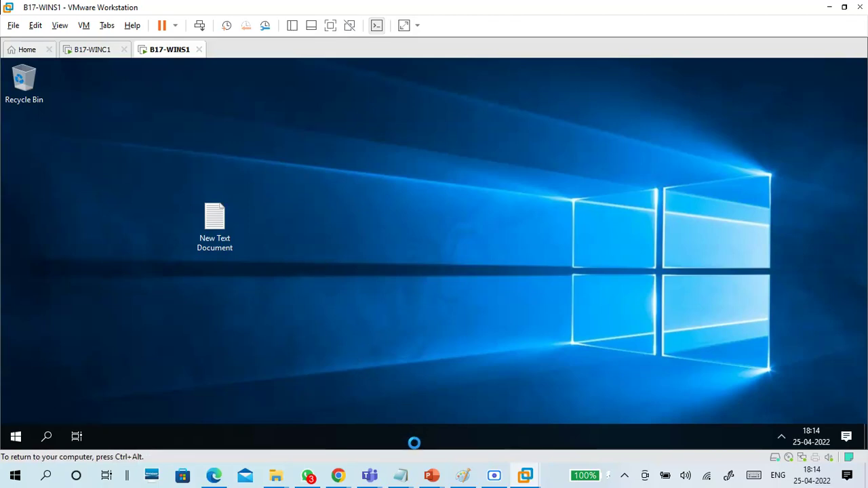
mouse_move(380, 476)
click(372, 441)
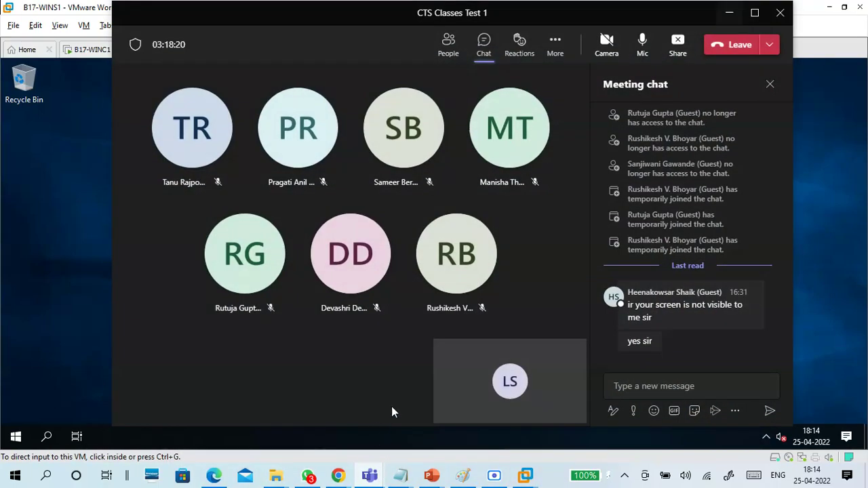
click(730, 12)
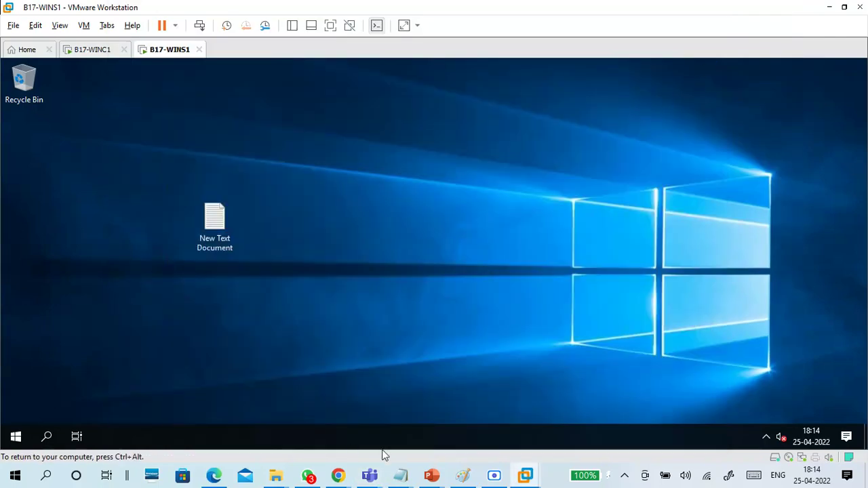
mouse_move(399, 474)
Step: Save the 25-04 Win server notes in Notepad
click(435, 443)
click(38, 41)
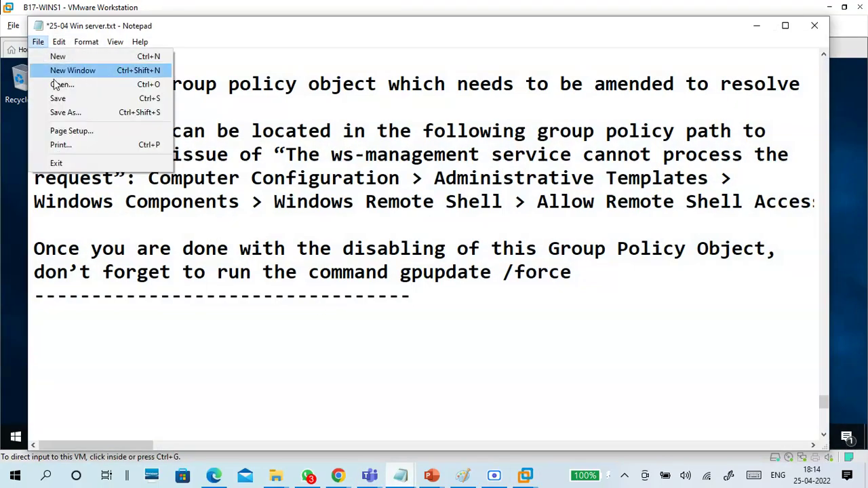
click(64, 97)
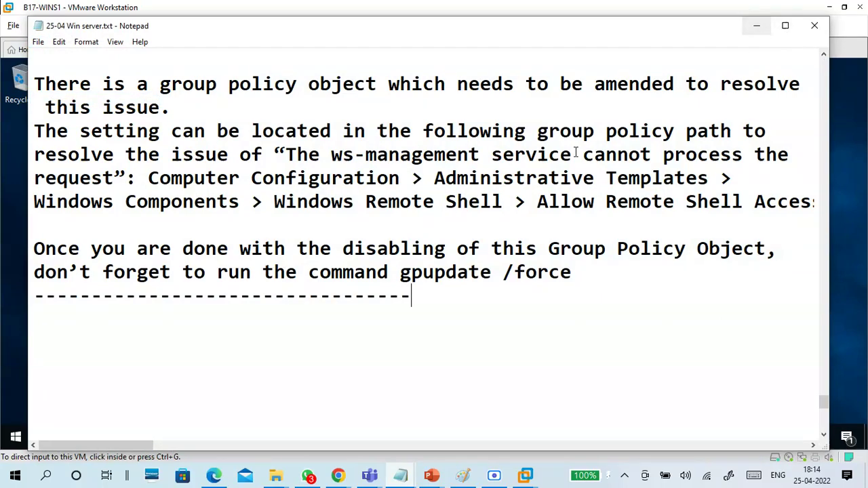
Step: Add the line 'click - to sync workfold.........' below the workfolder configuration step
scroll(427, 257, up, 4)
click(288, 210)
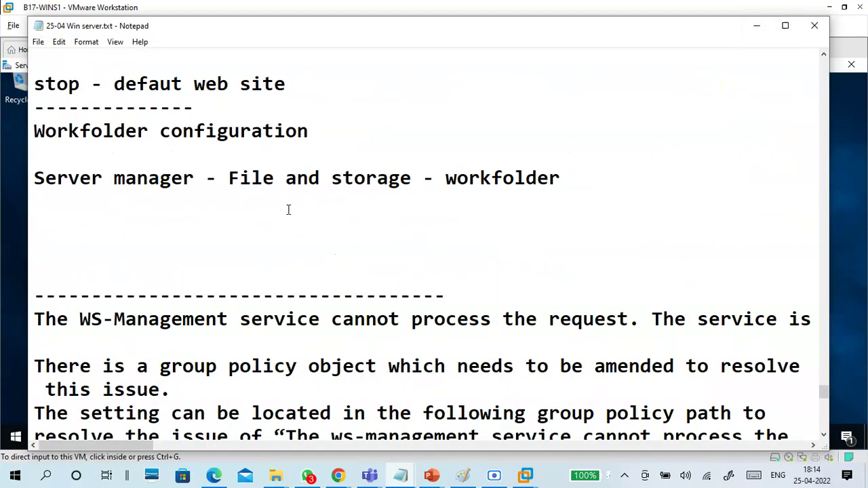
text(to)
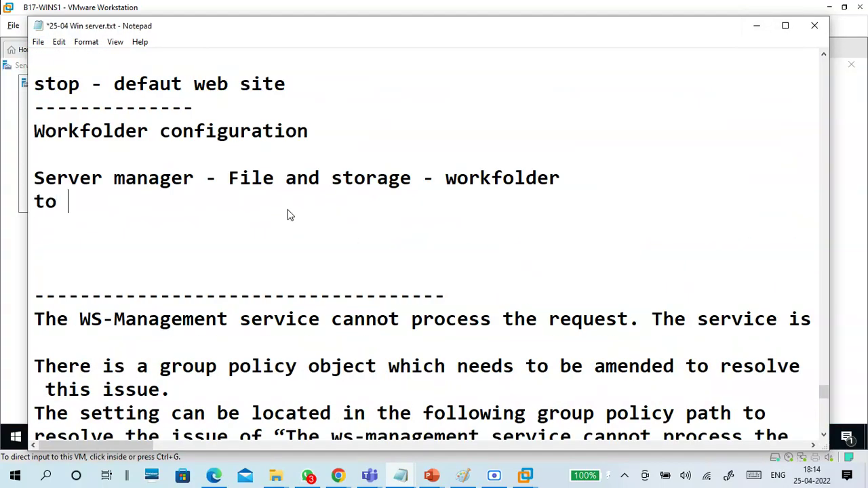
key(BackSpace)
key(BackSpace)
text(cl)
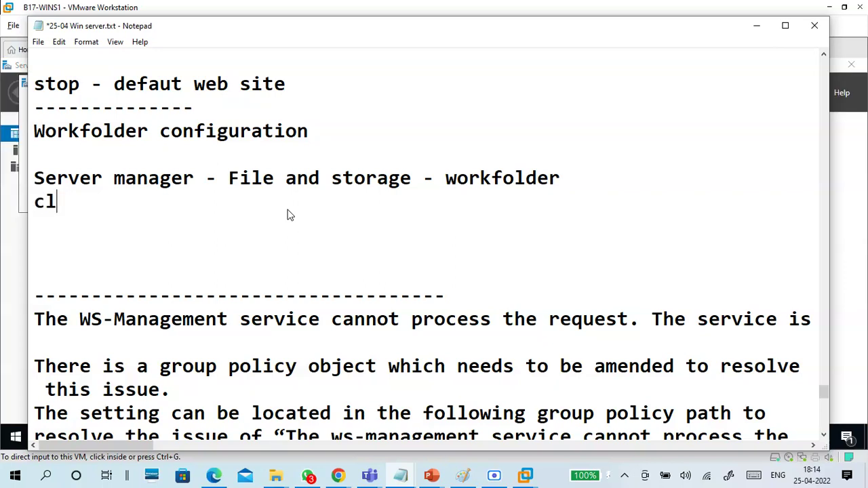
text(ick - to)
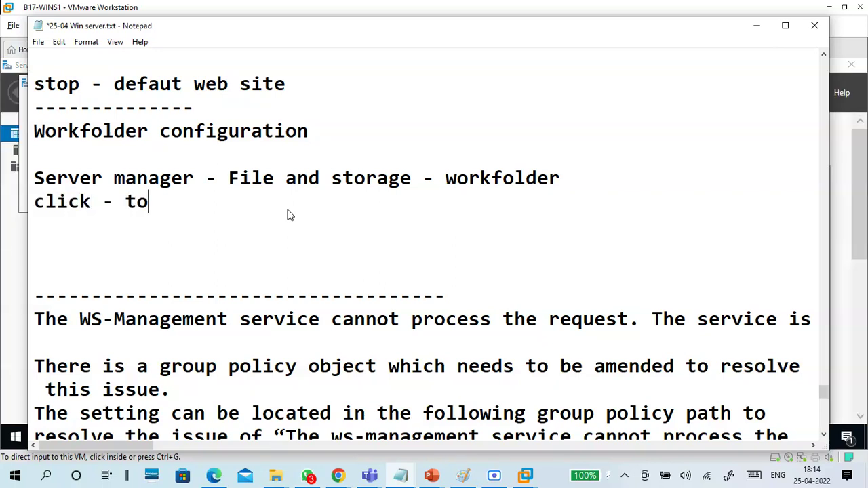
text( sync w)
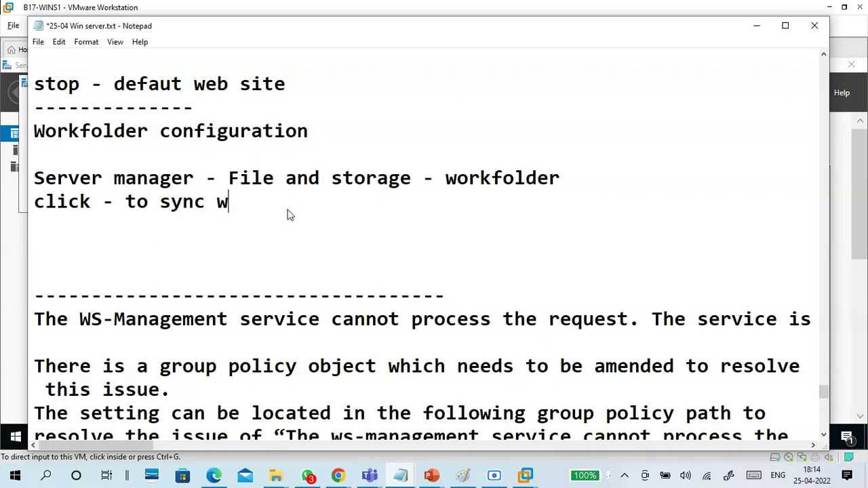
text(orkfold)
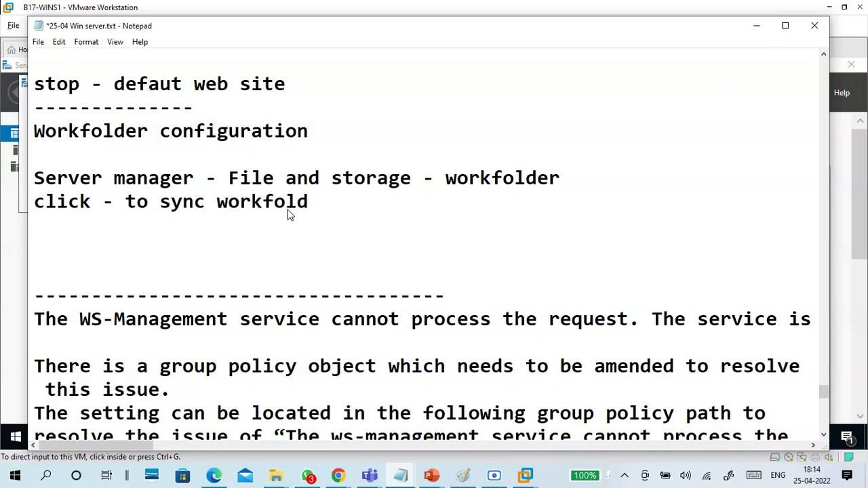
text(.........)
key(Return)
Step: Go to Server Manager's File and Storage Services Work Folders page
click(757, 25)
click(323, 85)
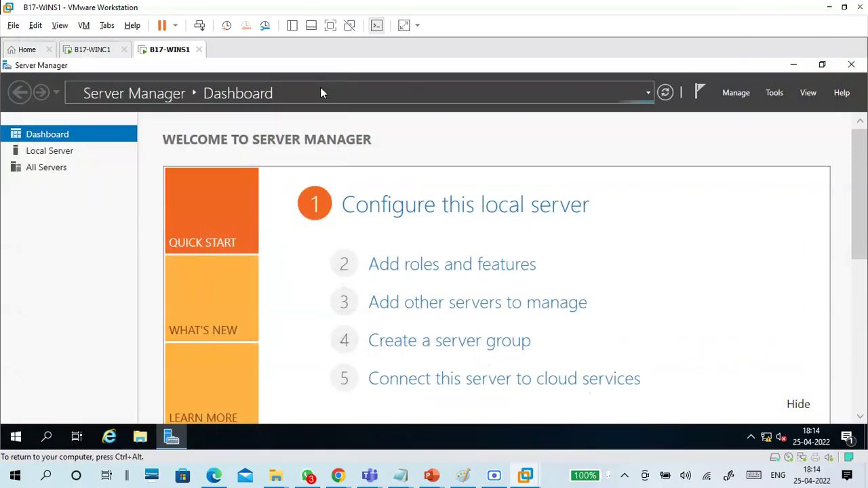
click(68, 155)
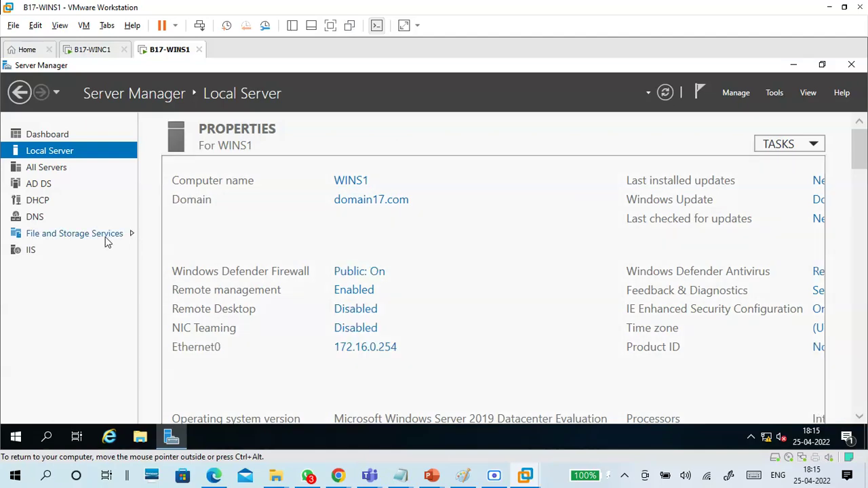
click(105, 238)
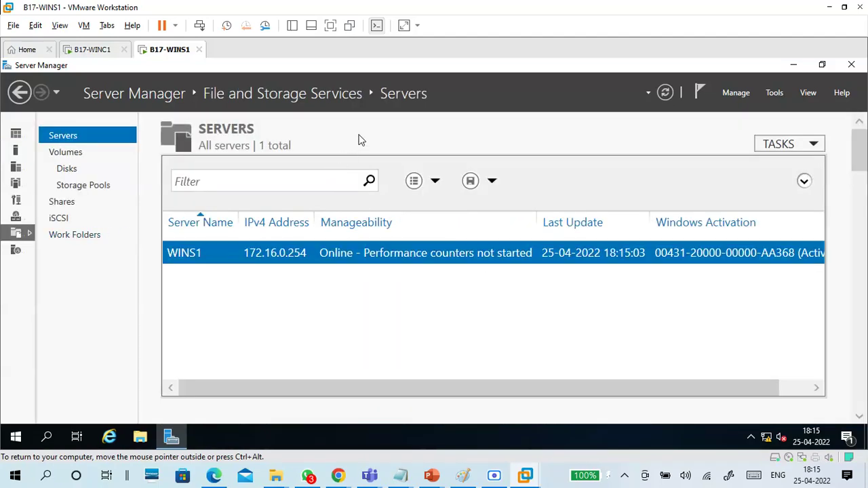
click(74, 234)
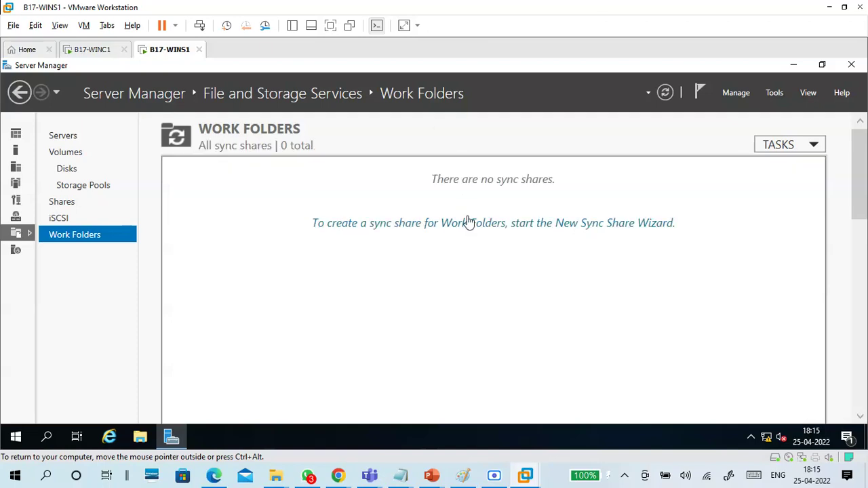
Step: Start a new sync share at E:\Workfolder with User alias structure and name Workfolder
click(472, 224)
drag(373, 141, 463, 85)
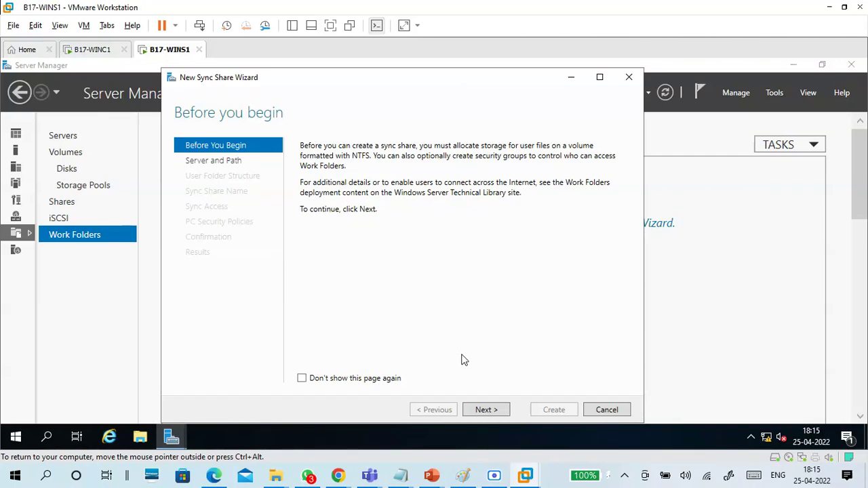
click(487, 410)
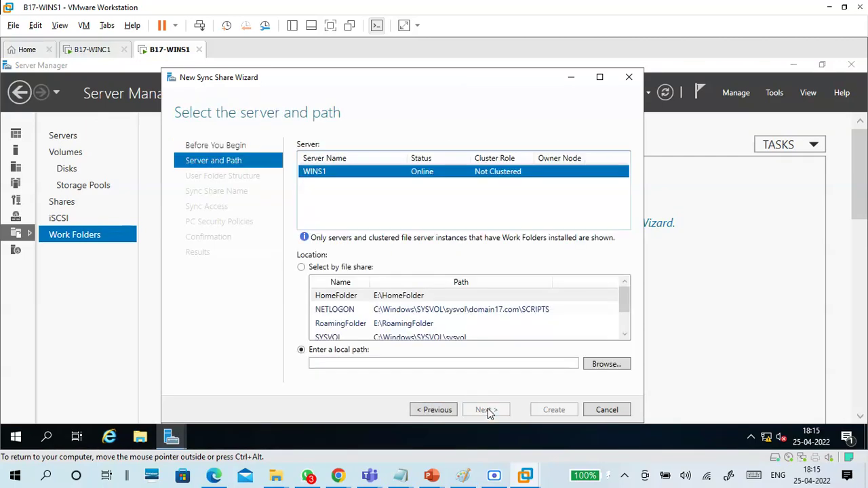
scroll(408, 336, down, 1)
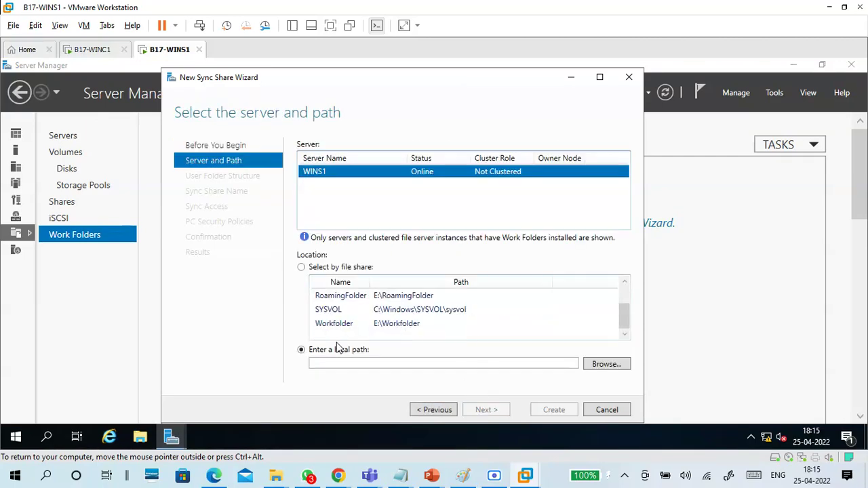
click(324, 324)
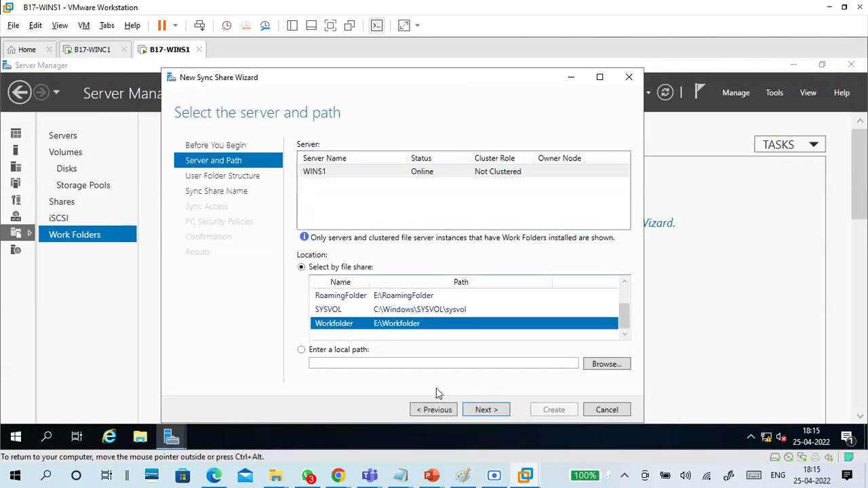
click(486, 411)
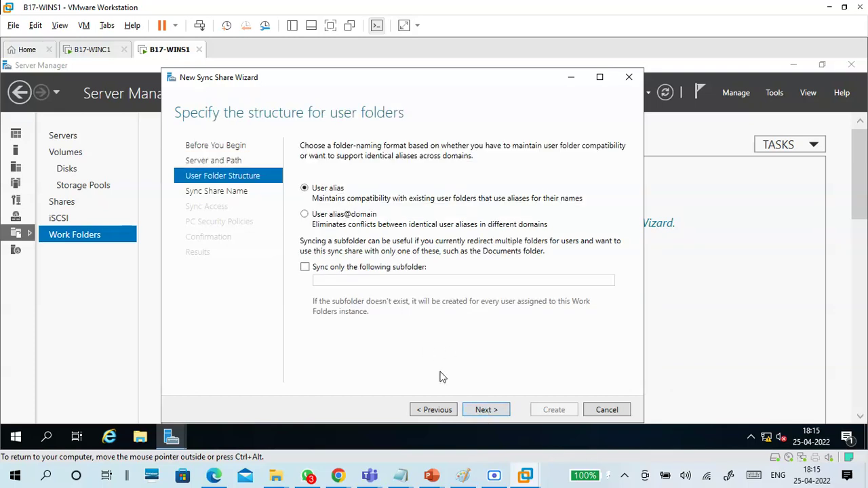
click(484, 410)
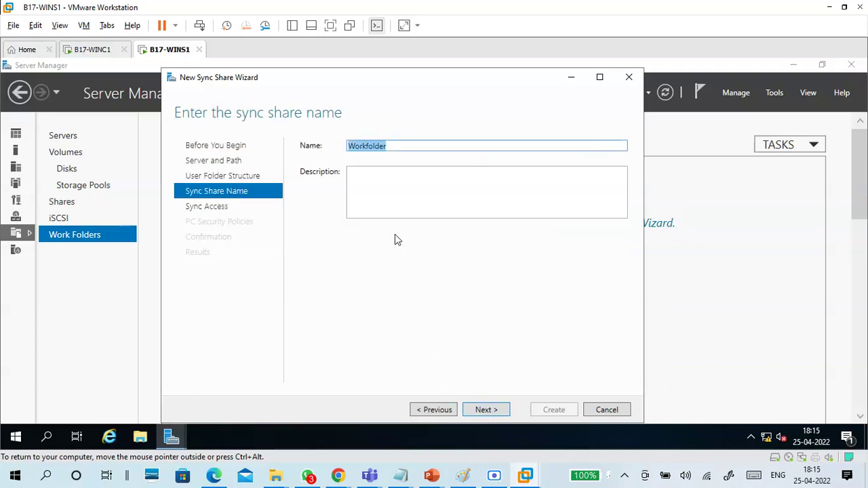
click(488, 410)
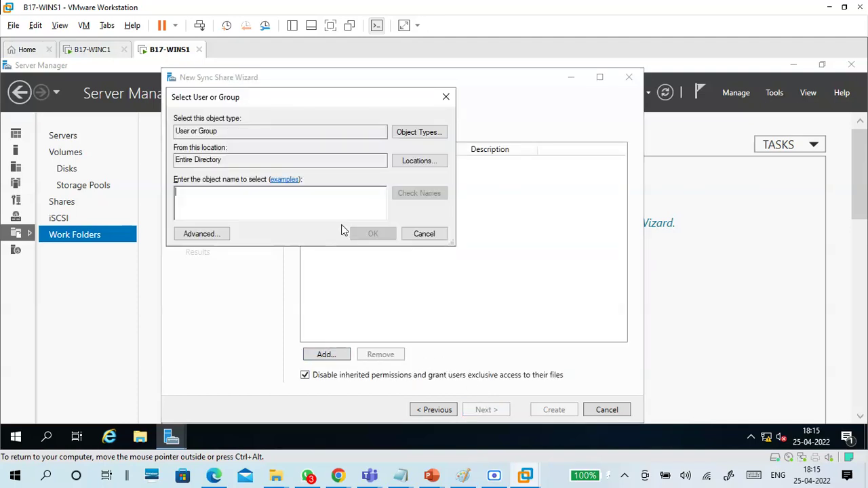
Step: Grant the Domain Users group sync access to the share
text(domain)
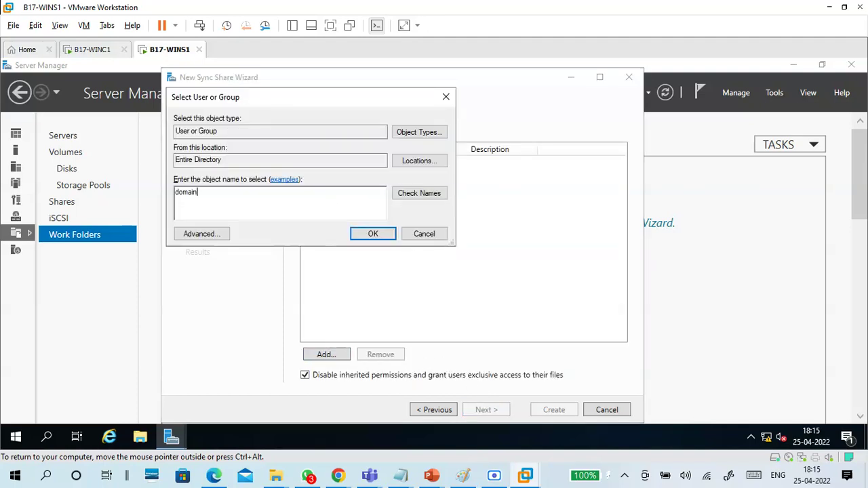
click(415, 199)
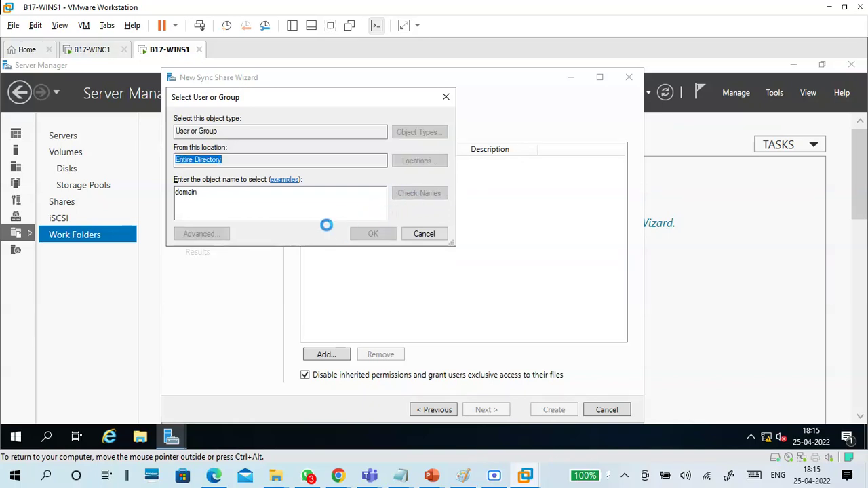
click(228, 244)
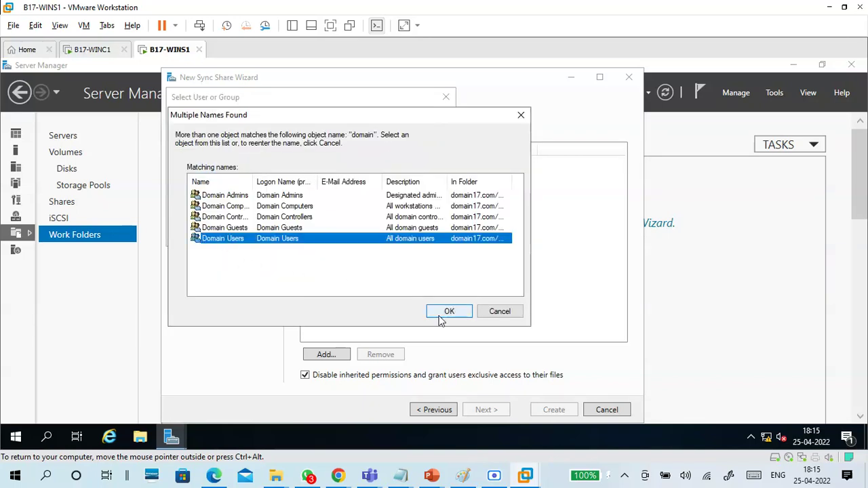
click(446, 312)
click(373, 234)
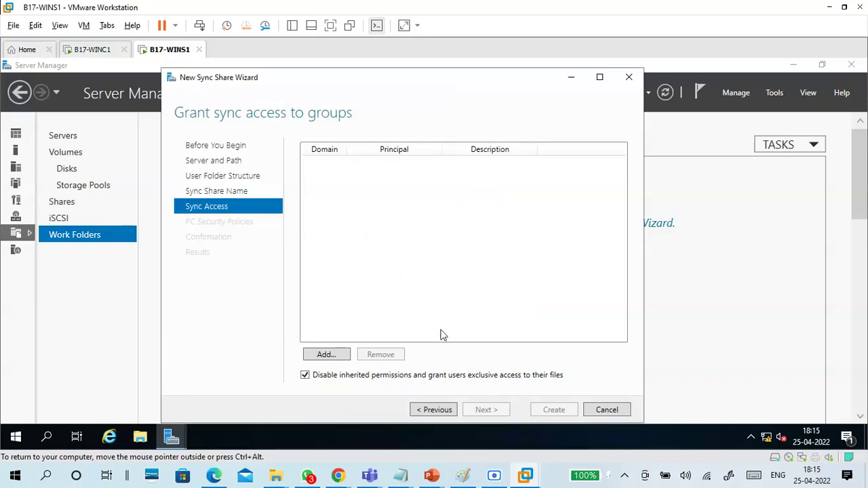
Step: Turn on Work Folders encryption, create the sync share, and close the wizard
click(490, 411)
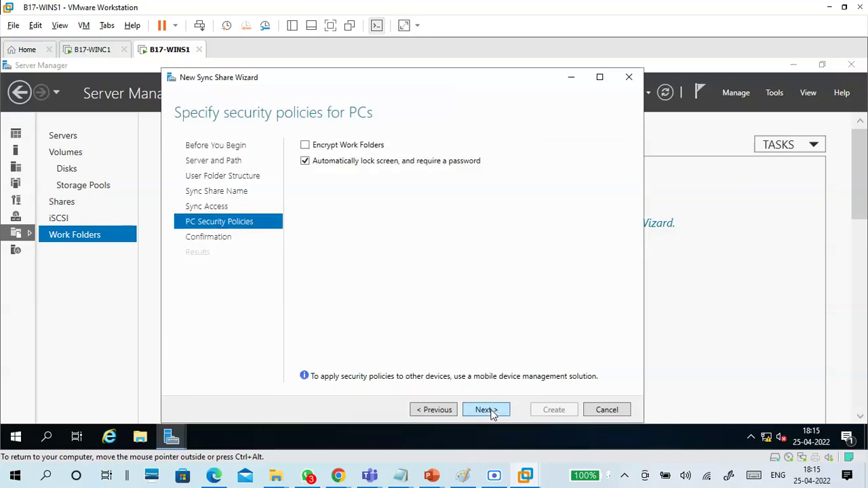
click(346, 146)
click(486, 410)
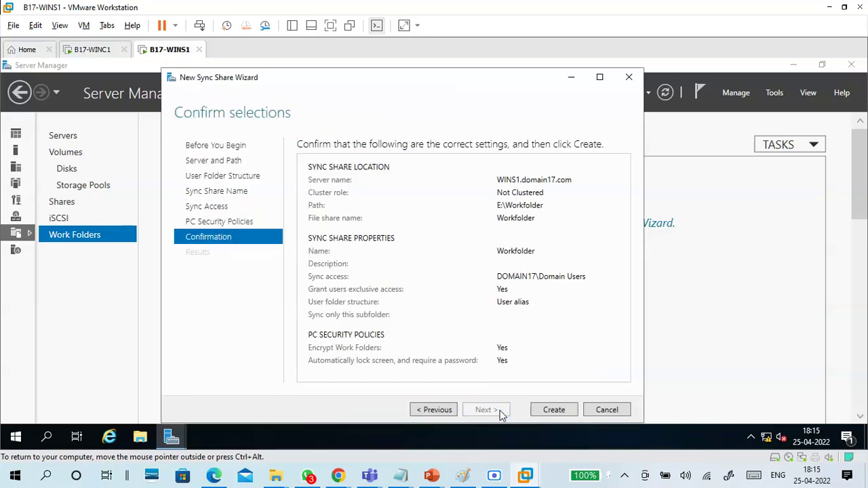
click(545, 416)
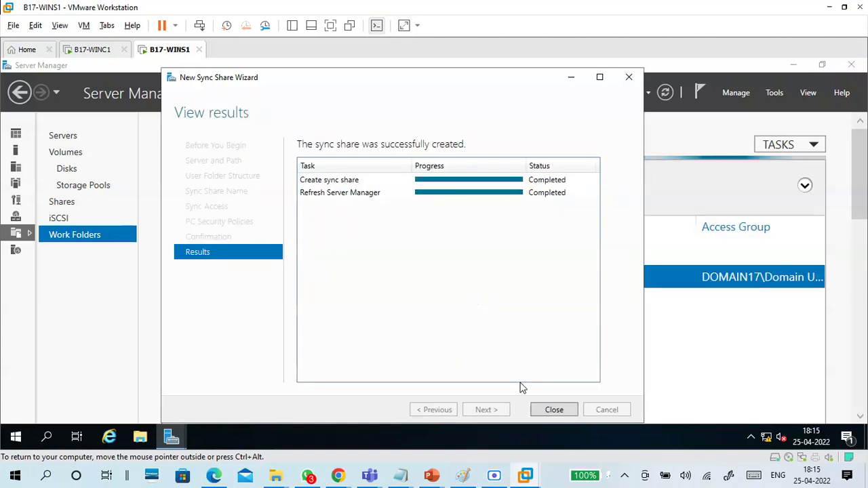
click(563, 413)
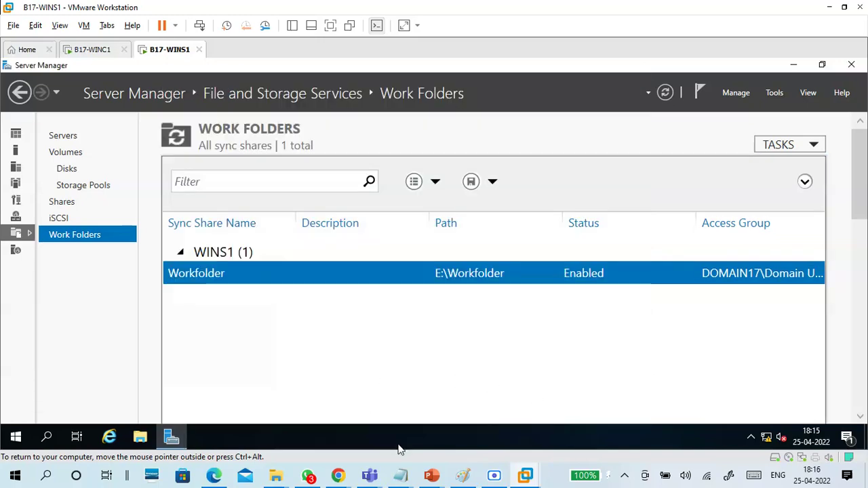
Step: Add 'run gpedit.msc' and 'restart' lines after gpupdate /force, just above the dashed separator
click(399, 477)
scroll(308, 240, down, 4)
scroll(308, 240, up, 2)
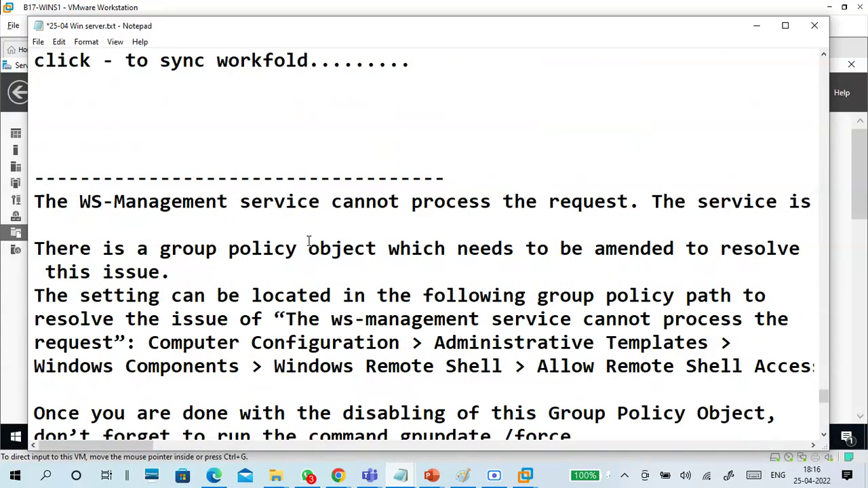
scroll(308, 240, down, 2)
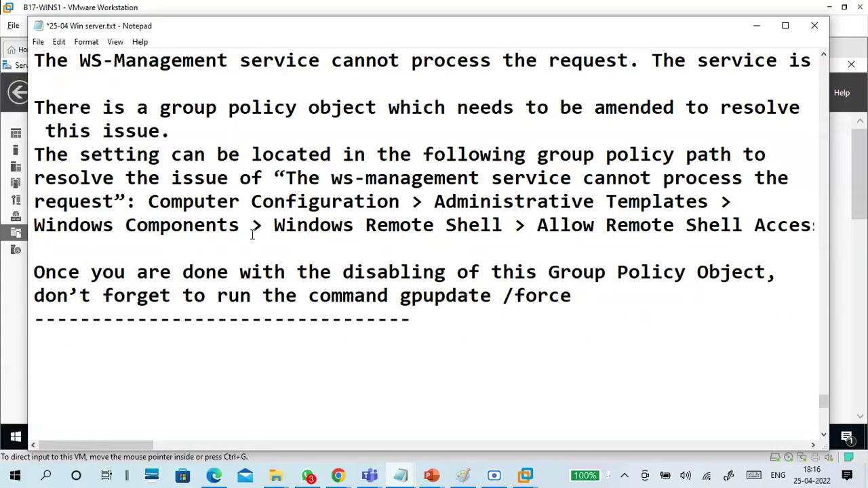
click(597, 304)
key(Return)
key(Return)
key(Return)
key(Return)
key(Return)
key(Up)
key(Up)
key(Up)
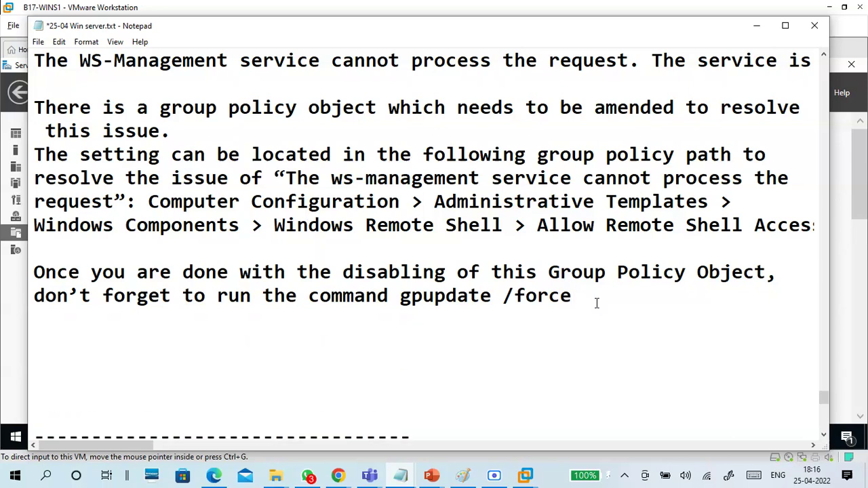
text(run g)
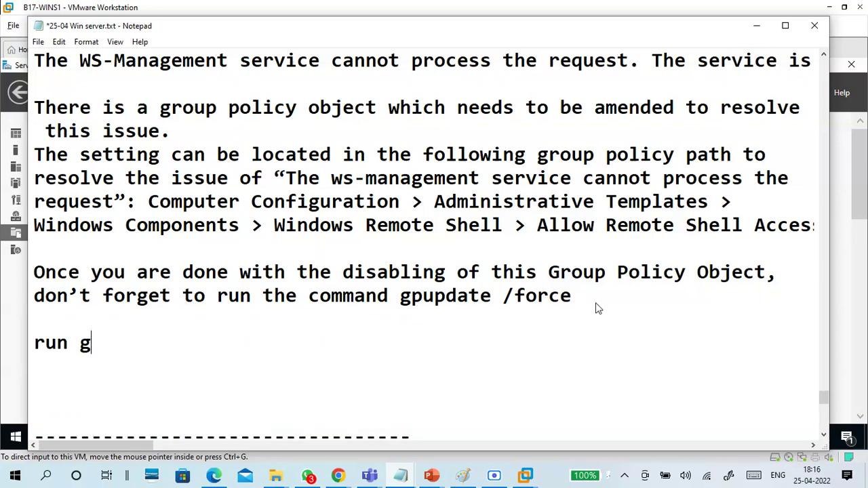
text(pedit.msc)
key(Return)
key(Return)
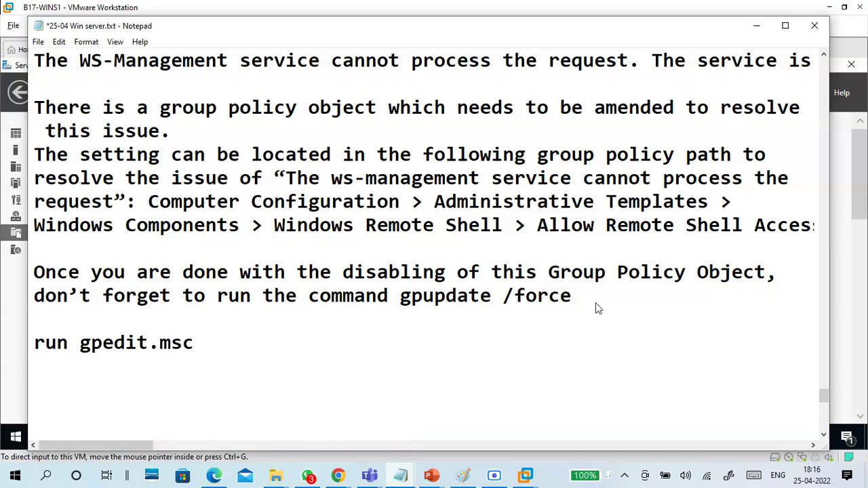
scroll(604, 292, down, 1)
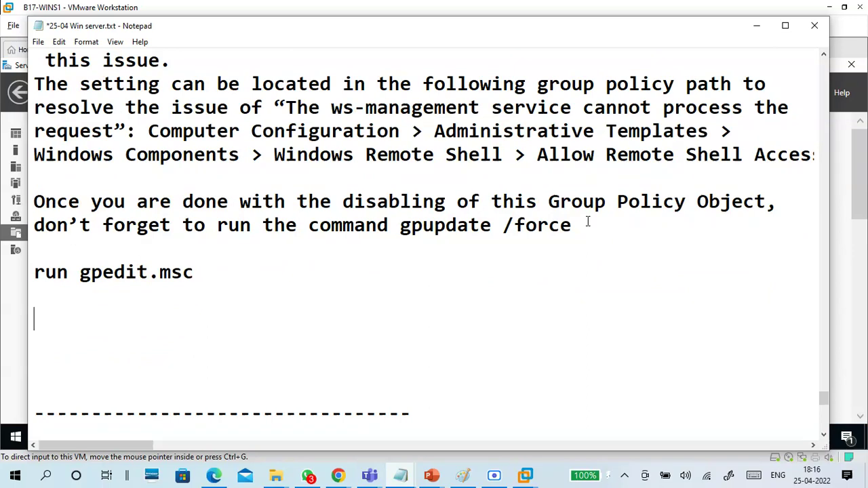
key(BackSpace)
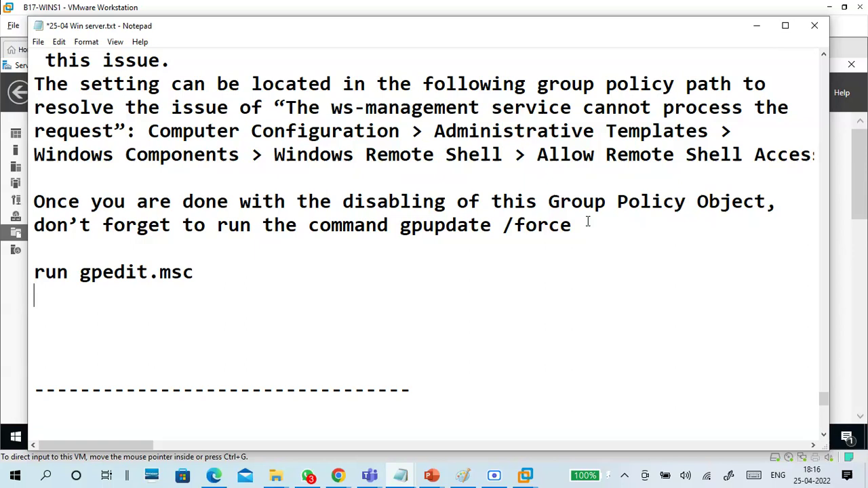
key(Return)
text(restart)
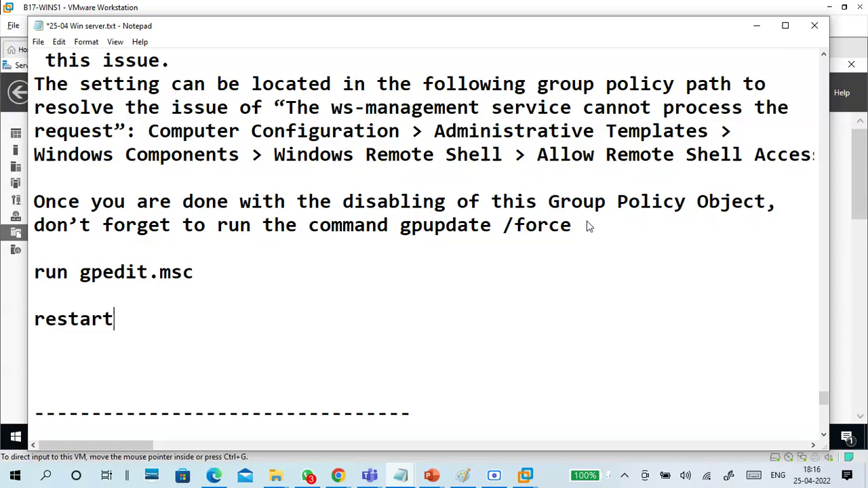
key(Delete)
key(Delete)
key(Delete)
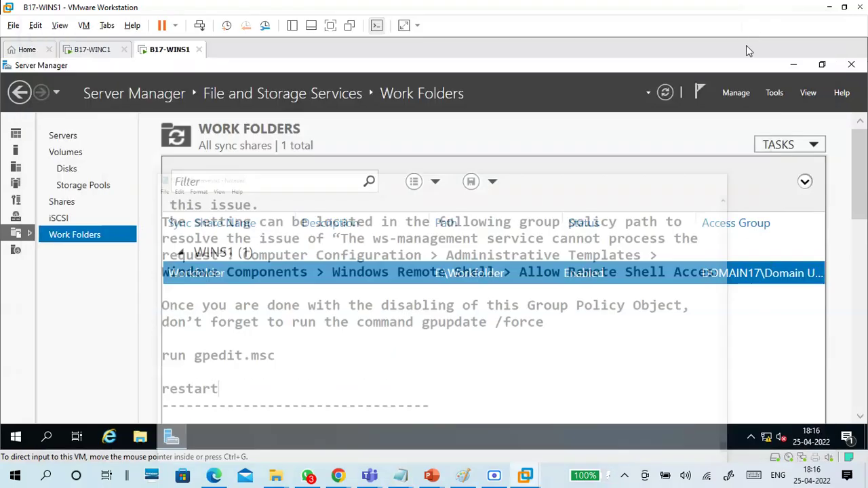
Step: Minimize the notes, check the Workfolder share's 6 users, then bring up the Run box
click(756, 25)
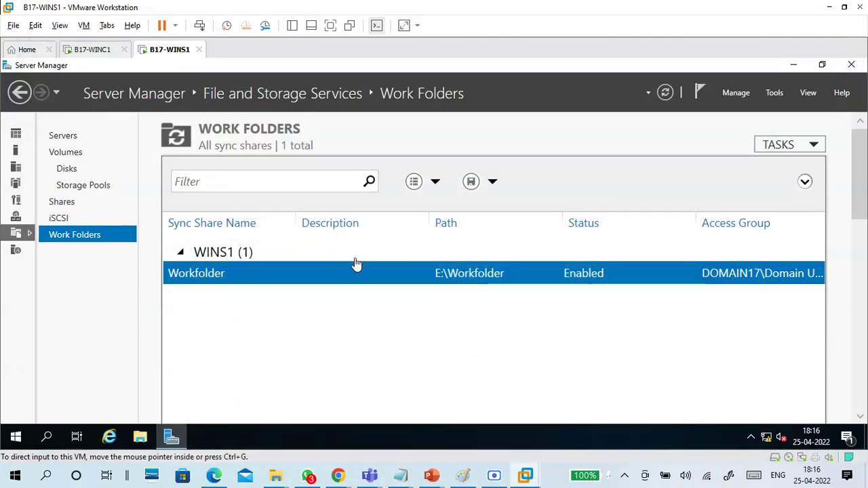
drag(860, 185, 859, 293)
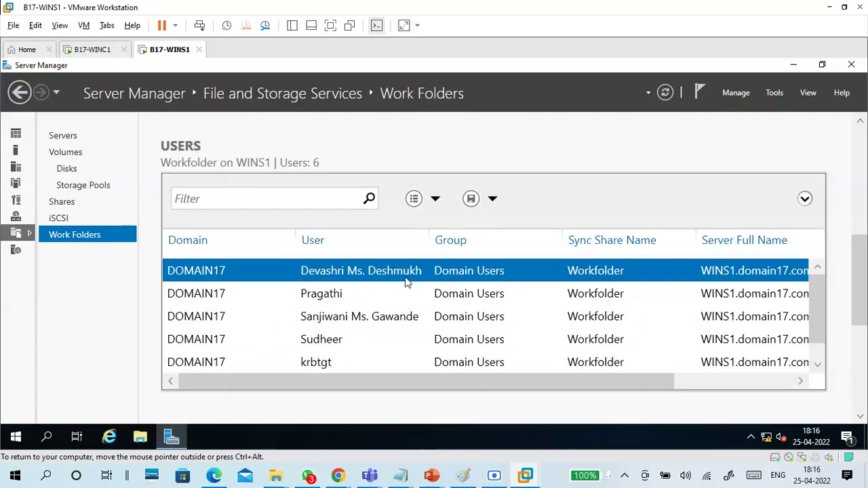
scroll(356, 327, down, 1)
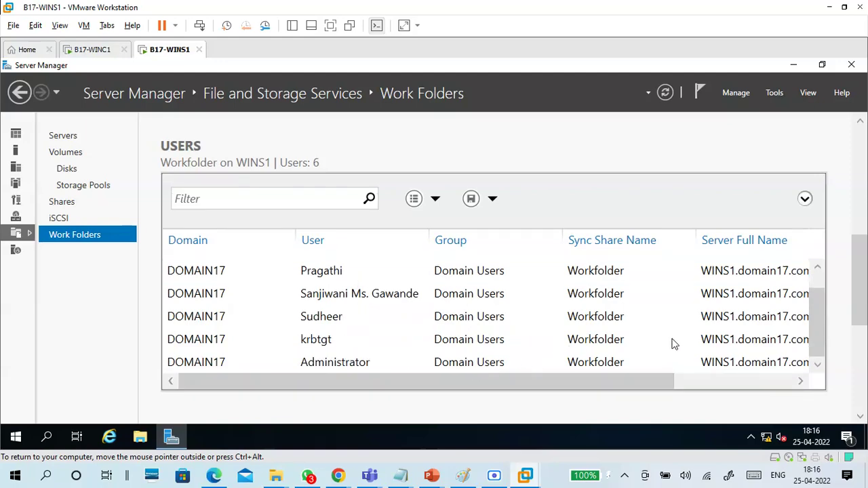
drag(866, 347, 866, 133)
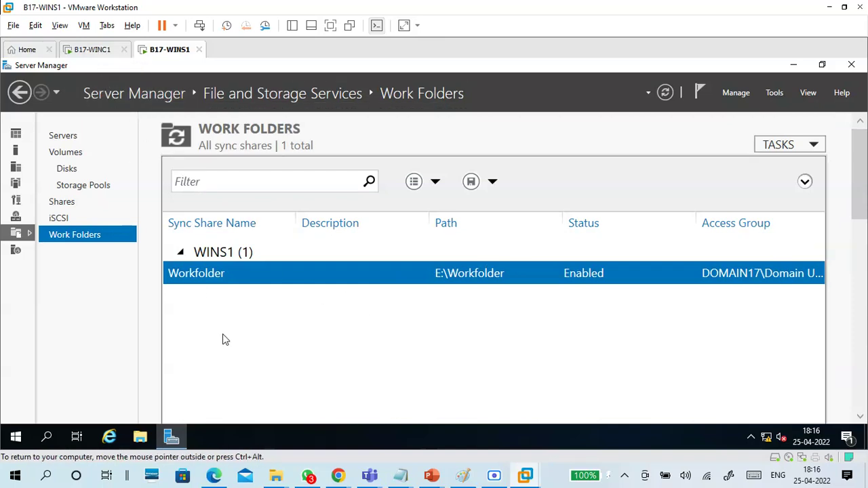
key(super+r)
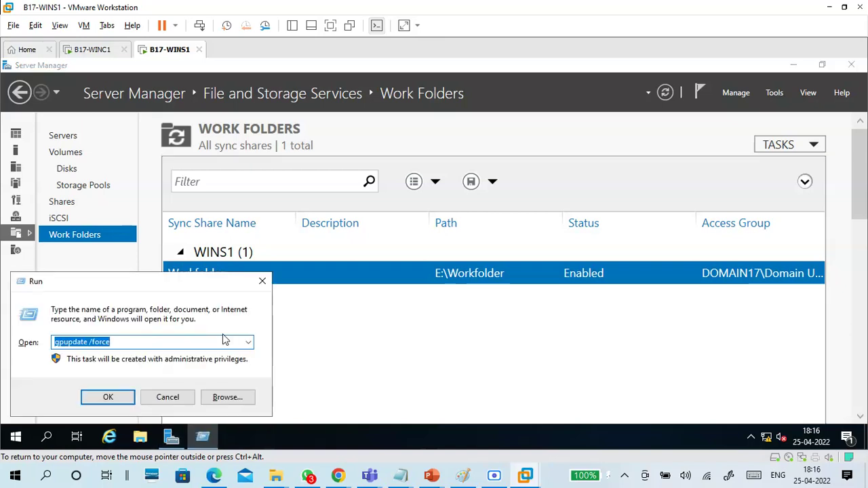
Step: Launch mmc and add the Certificates snap-in for the current user
text(mmc)
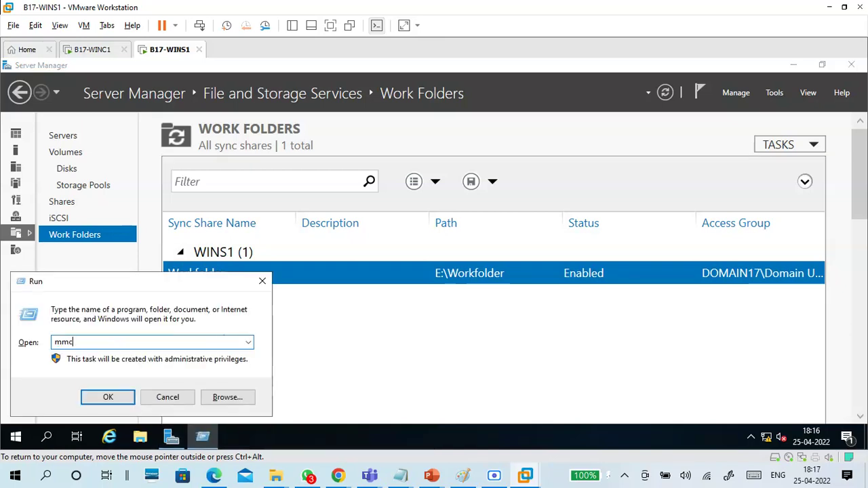
key(Return)
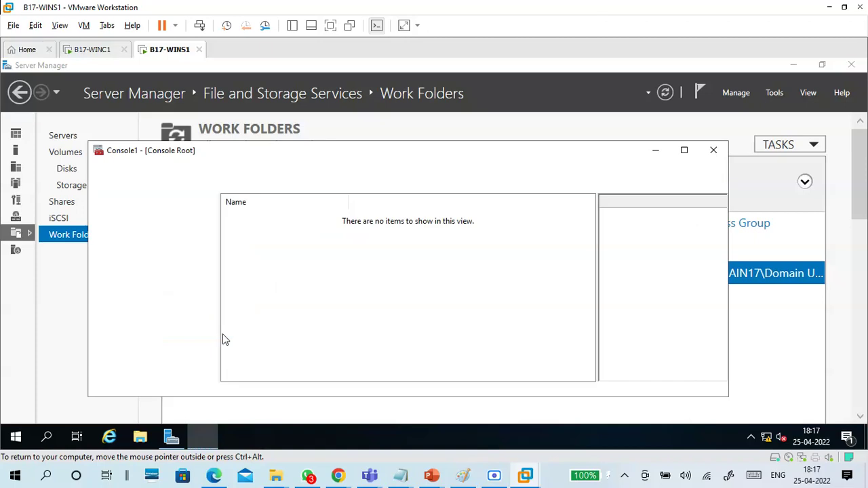
click(683, 149)
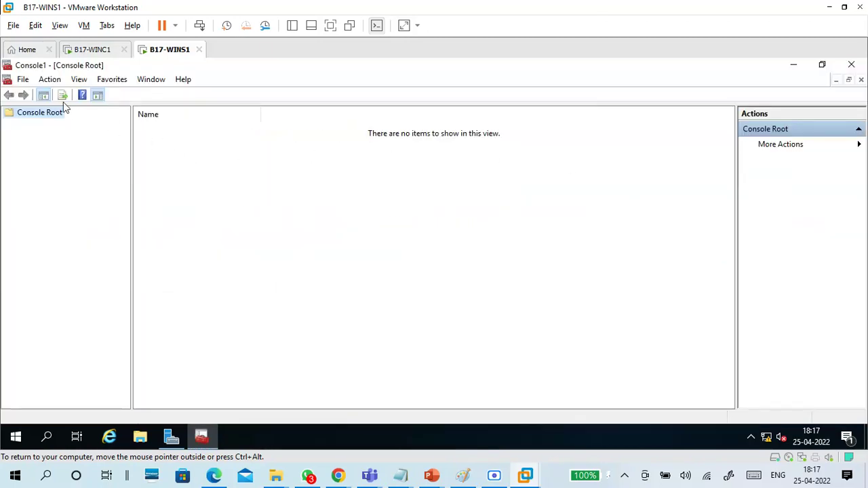
click(23, 80)
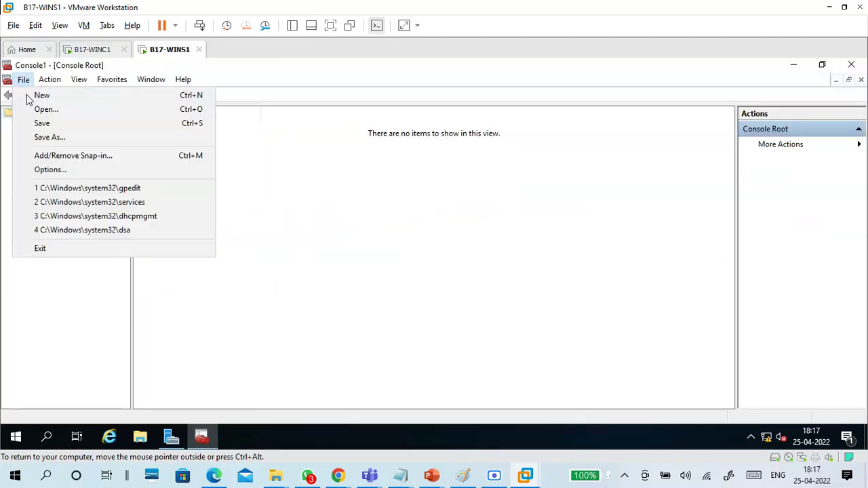
click(49, 159)
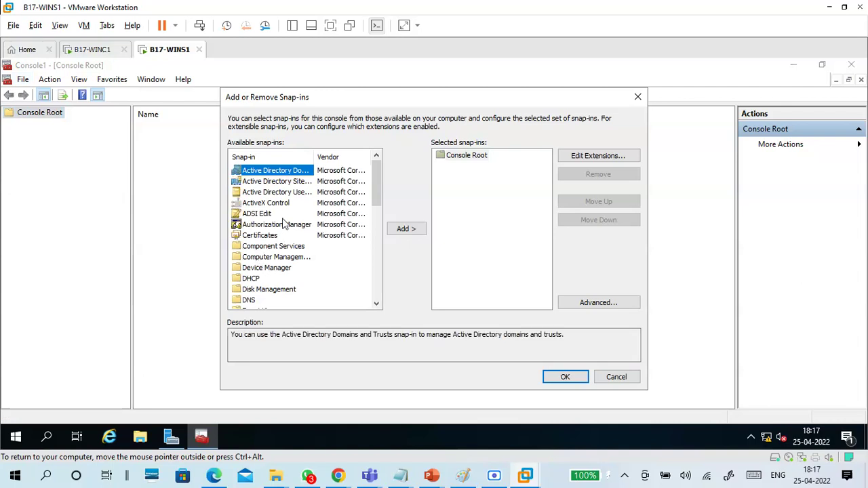
click(269, 237)
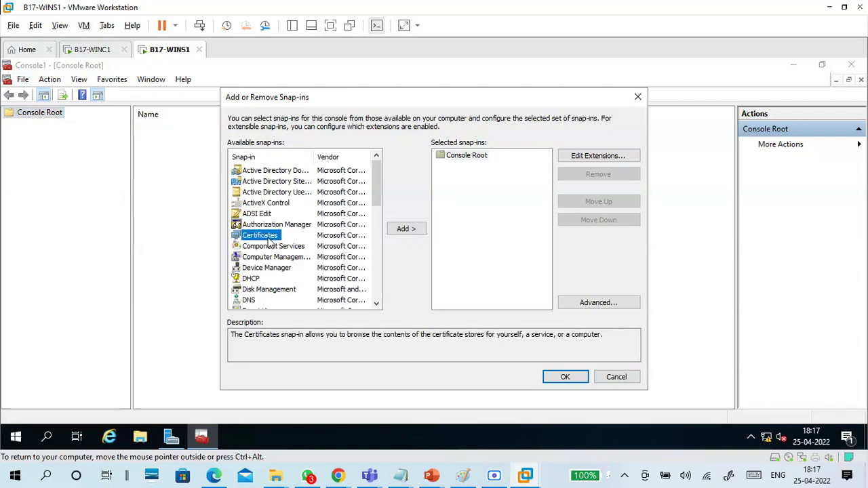
click(410, 229)
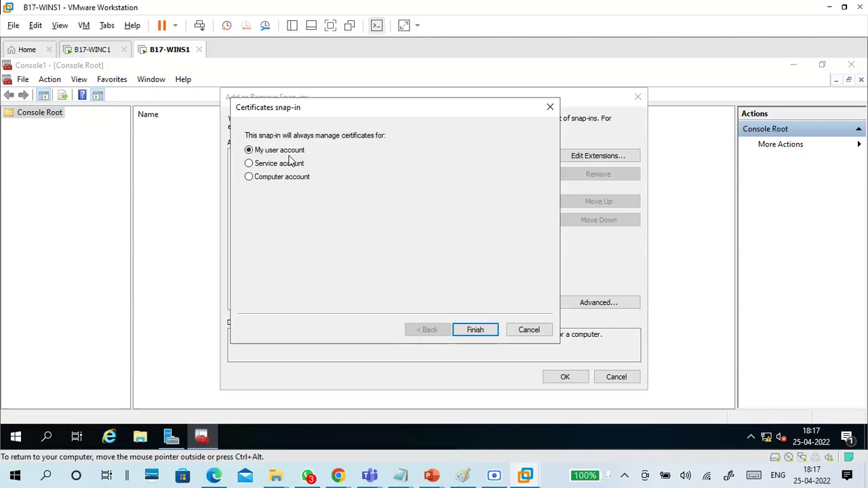
click(476, 330)
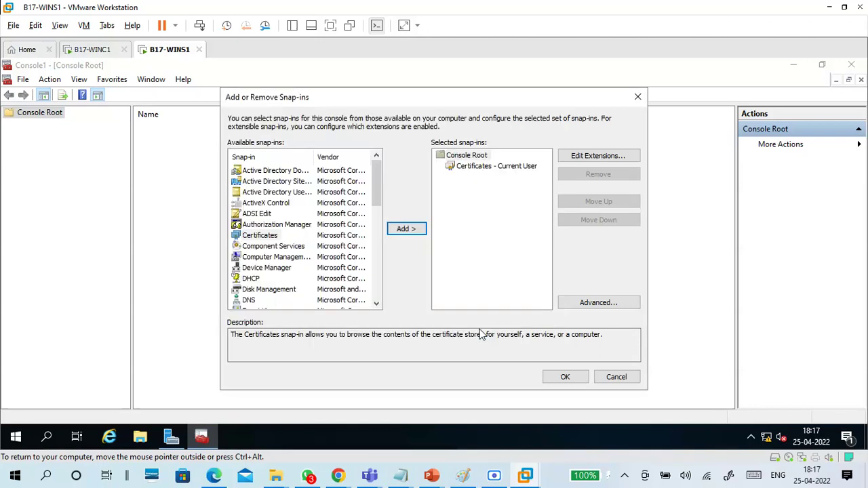
click(565, 377)
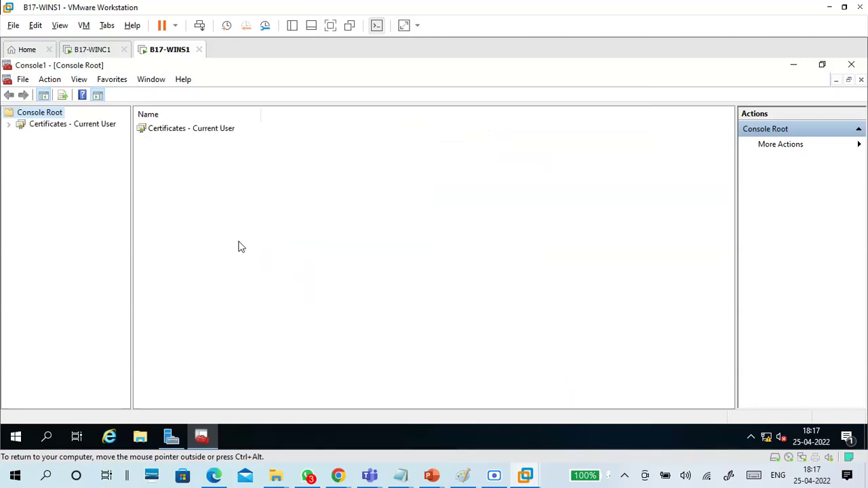
Step: Browse the Personal store, then select WINS1.domain17.com under Trusted Root Certification Authorities
click(9, 125)
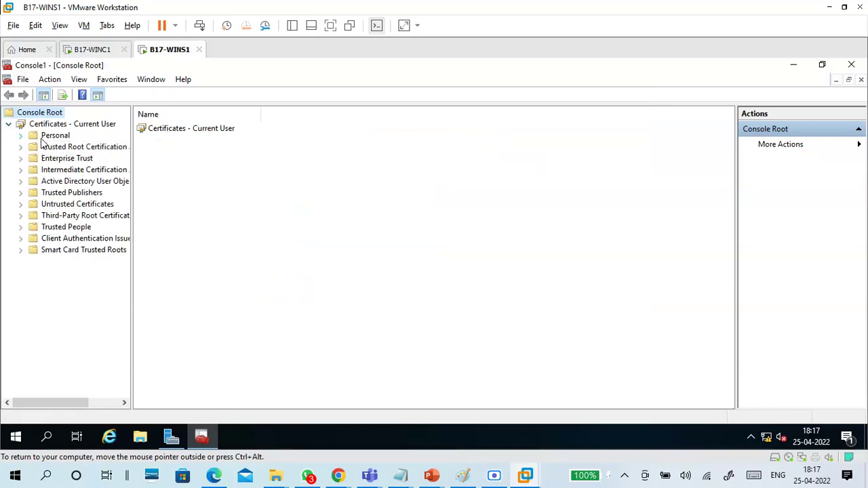
double_click(30, 140)
click(45, 147)
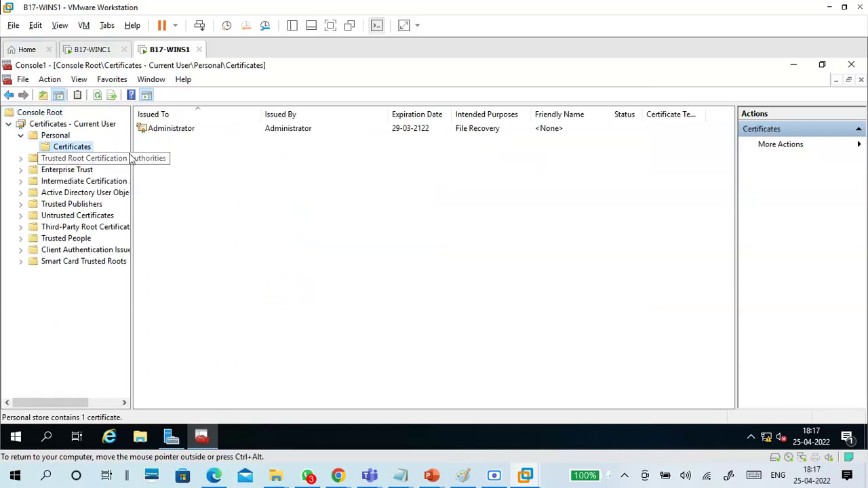
click(182, 135)
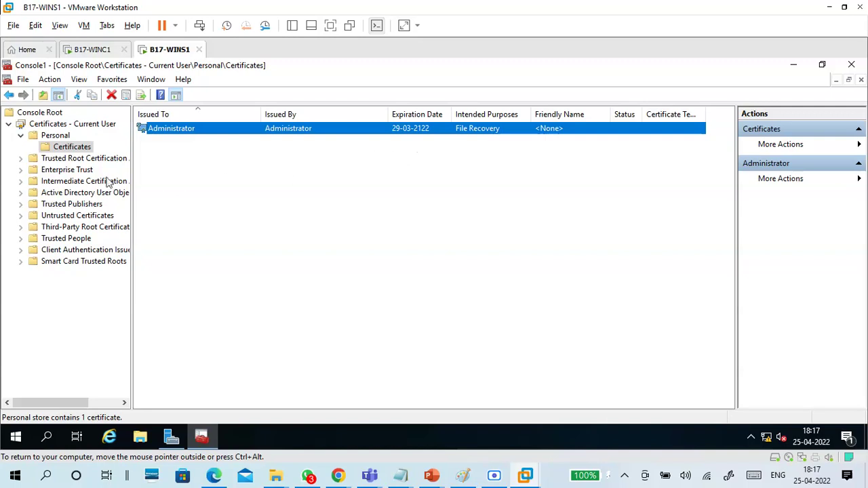
click(54, 159)
click(20, 159)
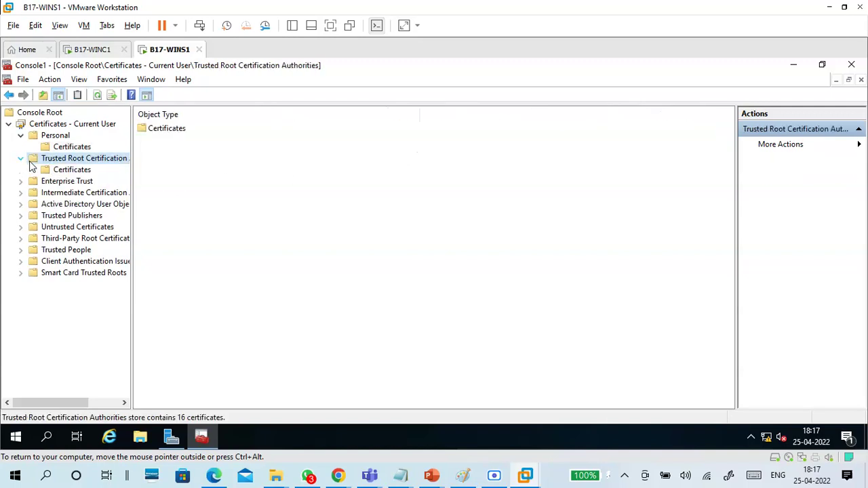
click(81, 170)
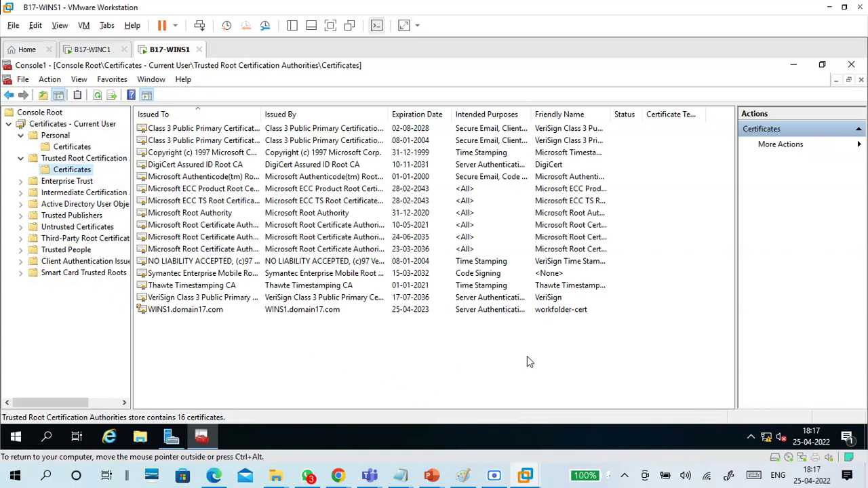
click(555, 312)
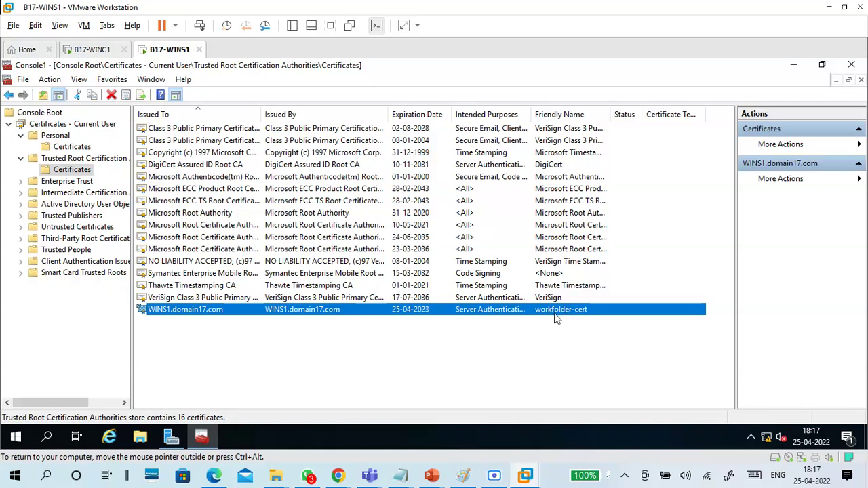
Step: Start exporting WINS1.domain17.com with its private key in PFX format
right_click(578, 316)
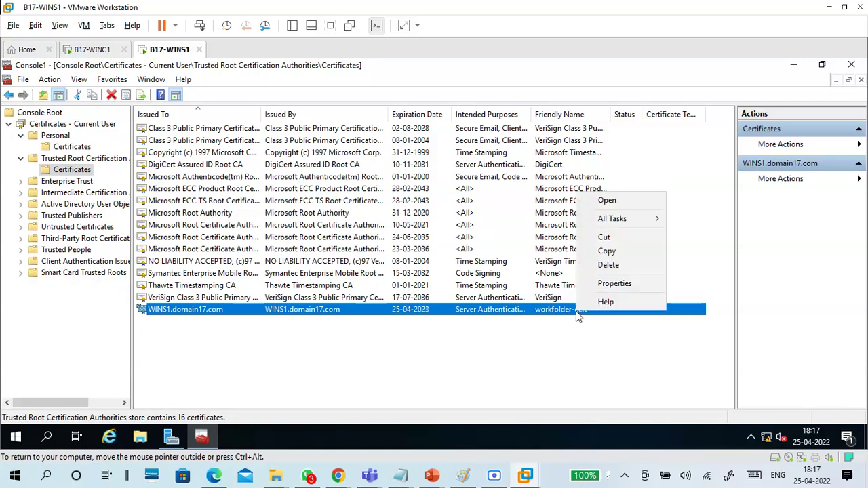
mouse_move(611, 220)
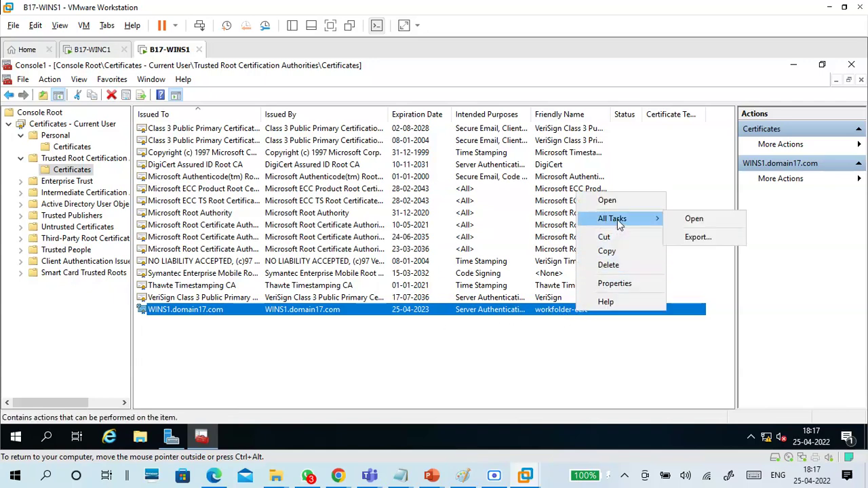
click(697, 237)
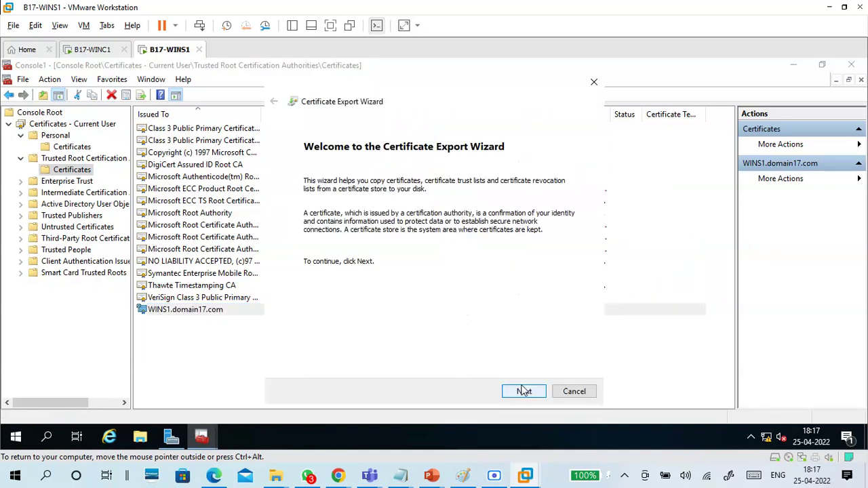
click(523, 394)
click(375, 230)
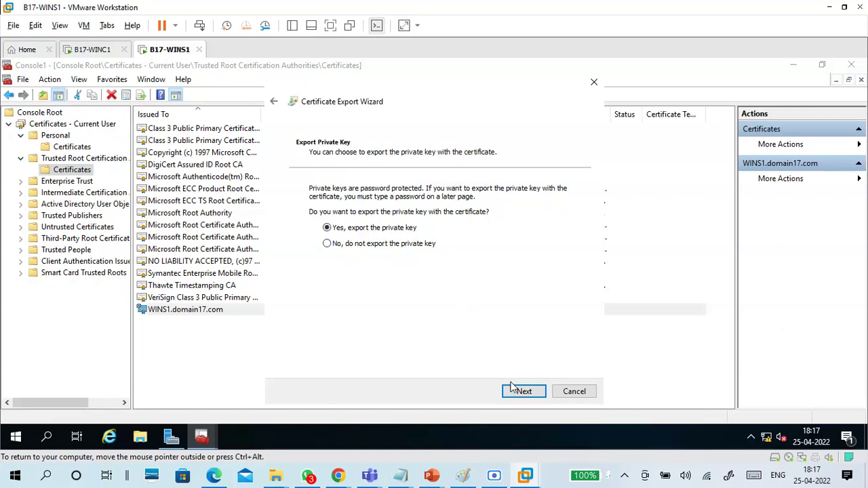
click(524, 394)
click(521, 393)
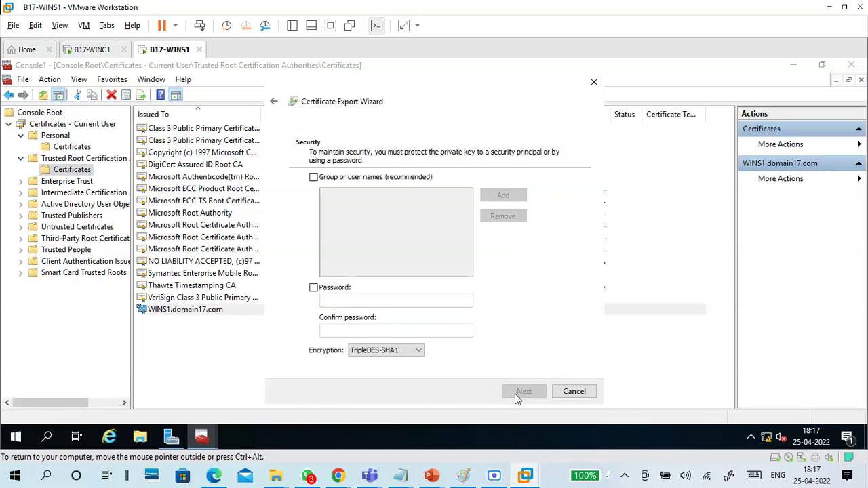
Step: Protect the export with a password and browse for a save location
click(342, 288)
click(351, 300)
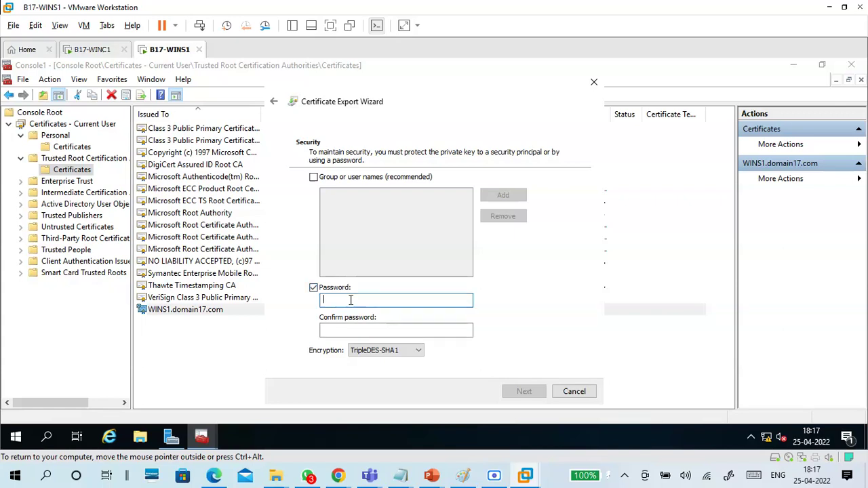
text(P)
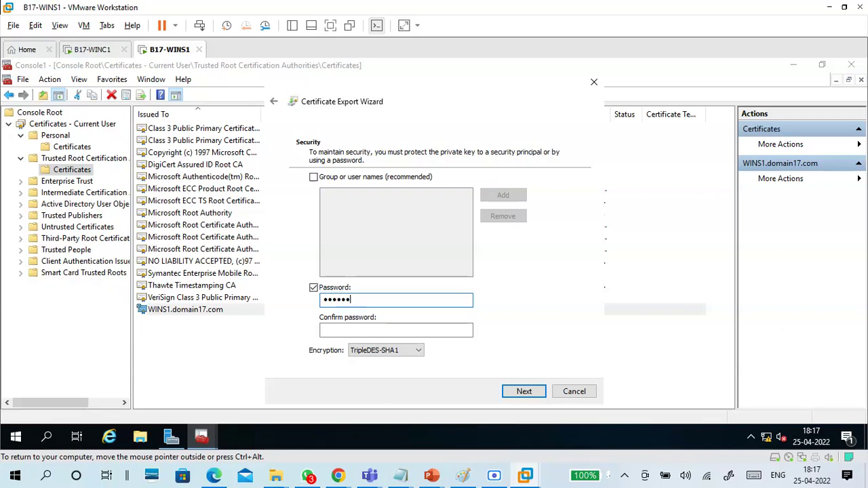
key(Tab)
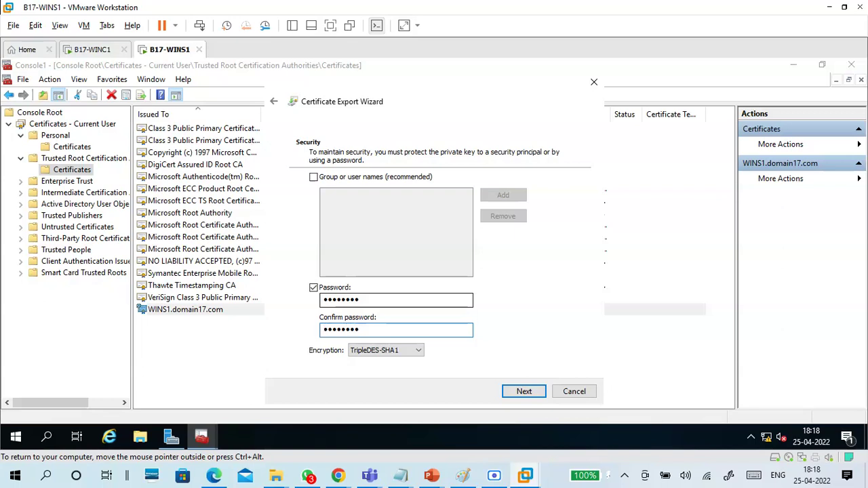
click(524, 391)
click(534, 207)
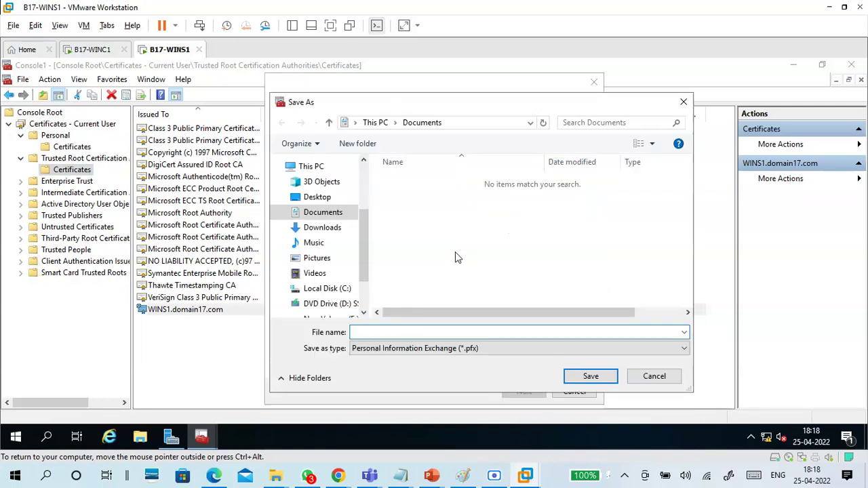
Step: Create a new folder named Keyshare on New Volume (E:)
drag(363, 255, 363, 277)
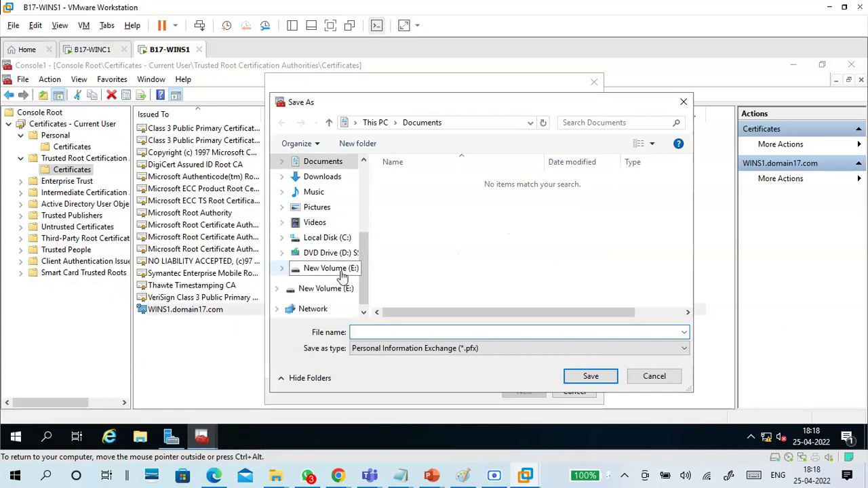
click(342, 270)
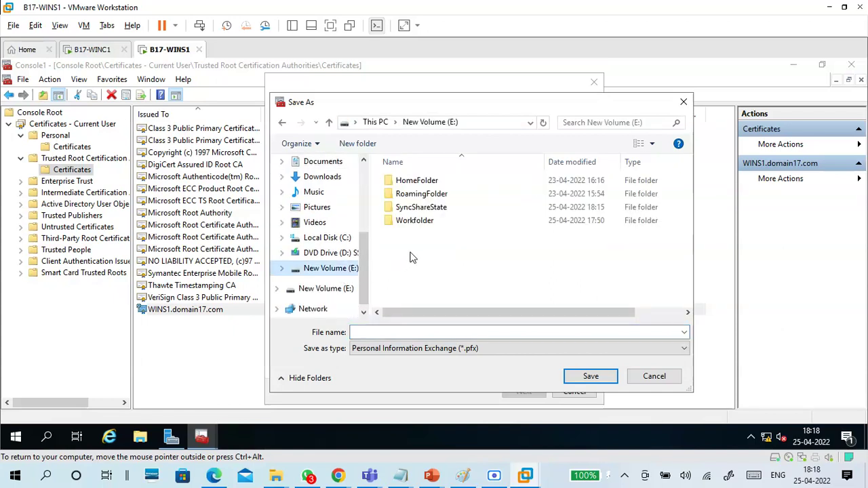
click(360, 145)
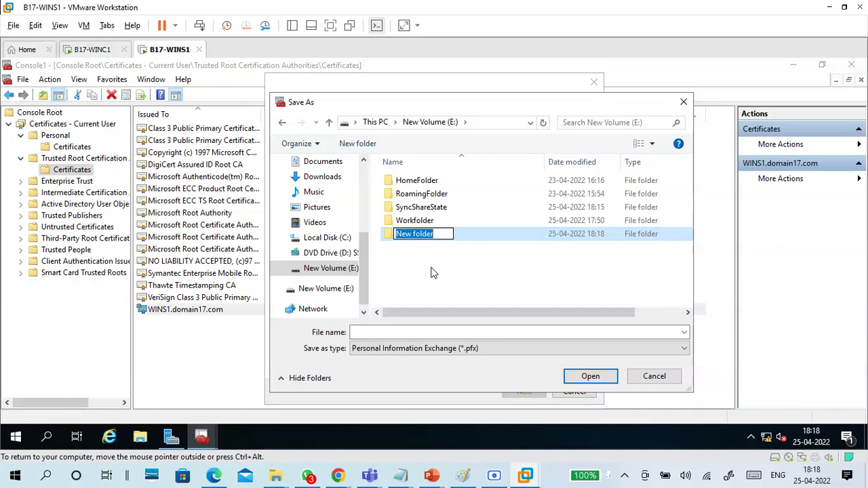
text(Sh)
key(BackSpace)
key(BackSpace)
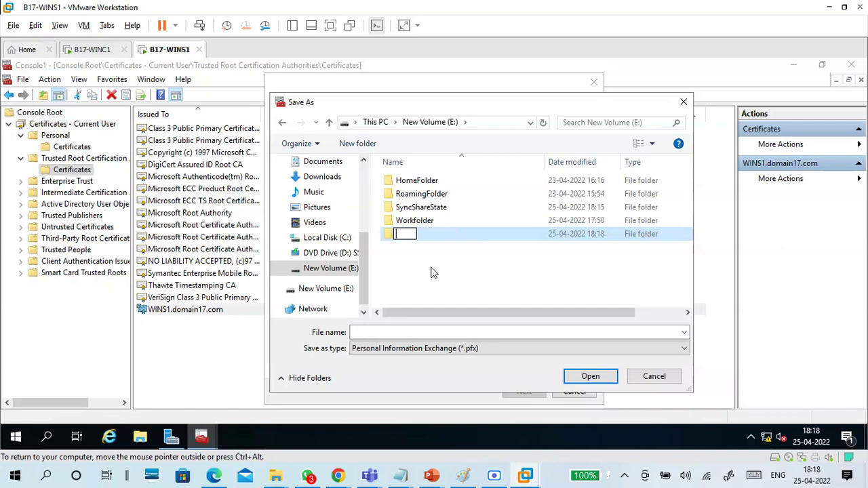
text(Keyshare)
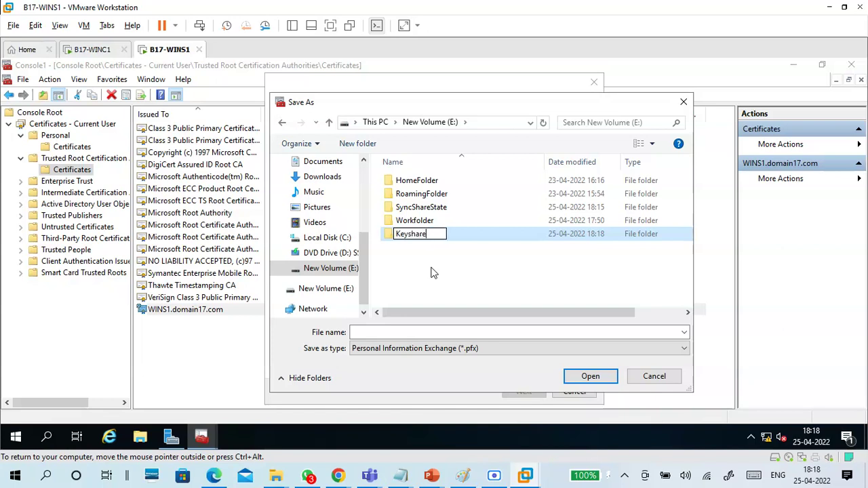
key(Return)
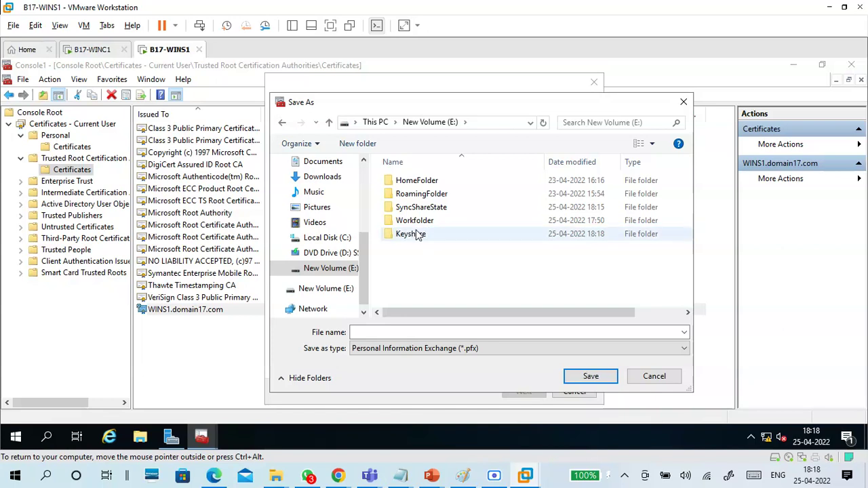
Step: Save the export as workfolder-cert1 inside Keyshare and advance to the summary
double_click(420, 241)
click(401, 333)
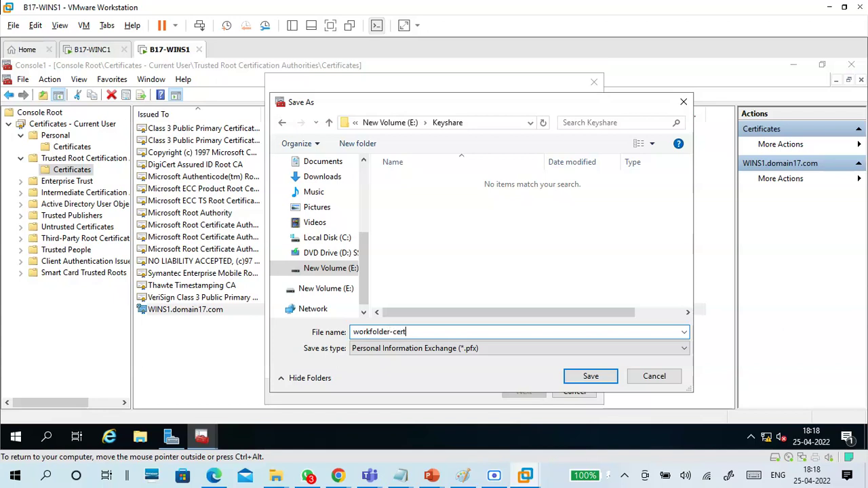
text(workfolder-cert1)
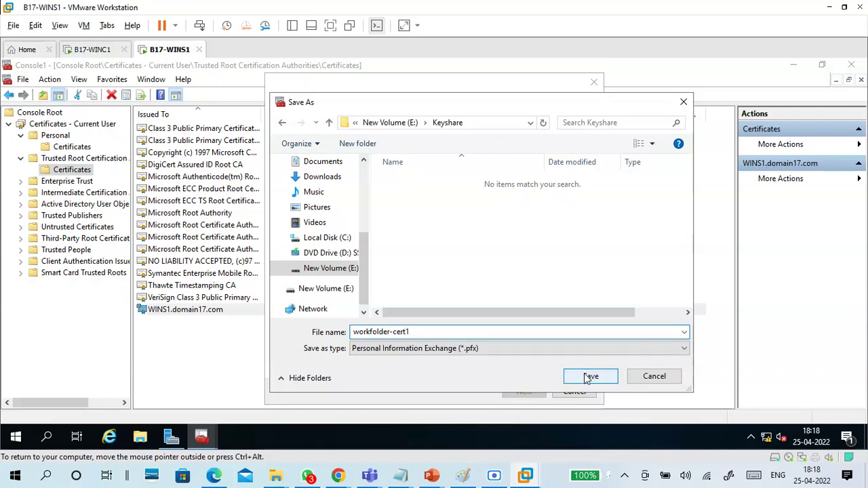
click(581, 376)
click(523, 392)
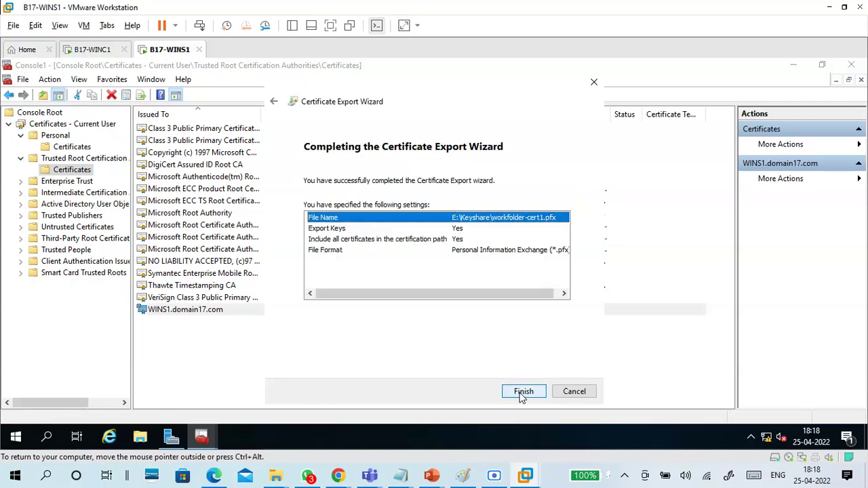
Step: Finish the export, recheck WINS1.domain17.com in Trusted Root, and close the console without saving
click(522, 392)
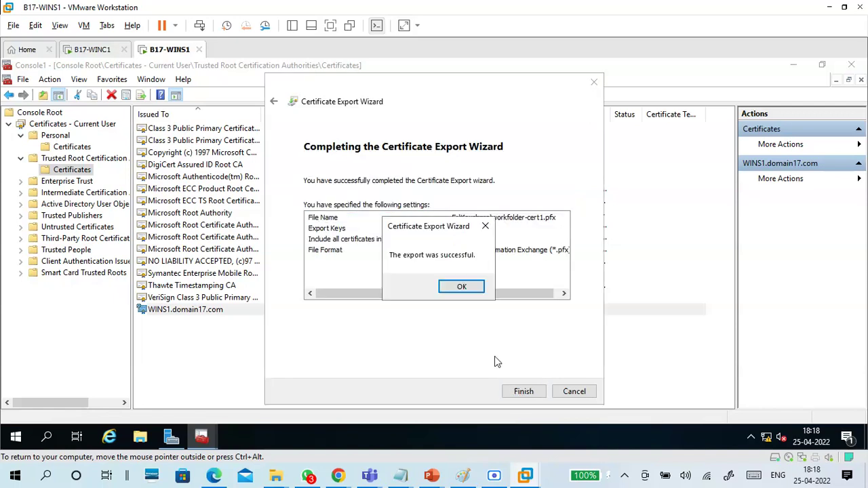
click(461, 288)
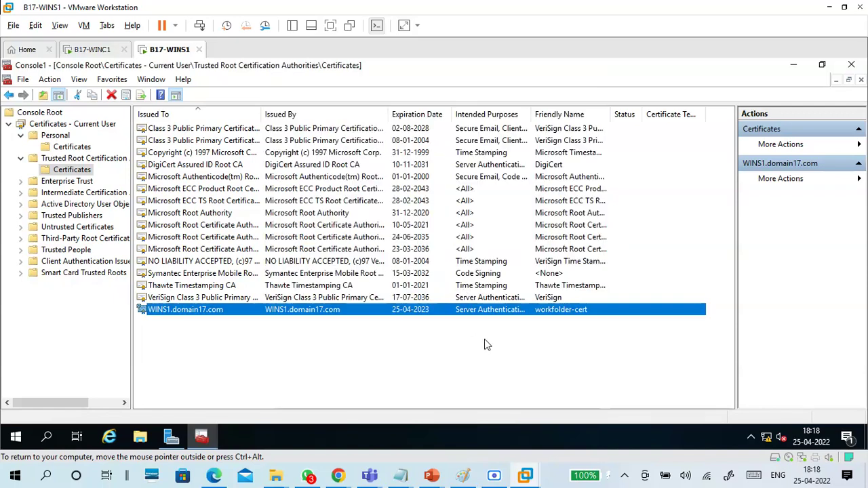
click(77, 159)
click(73, 170)
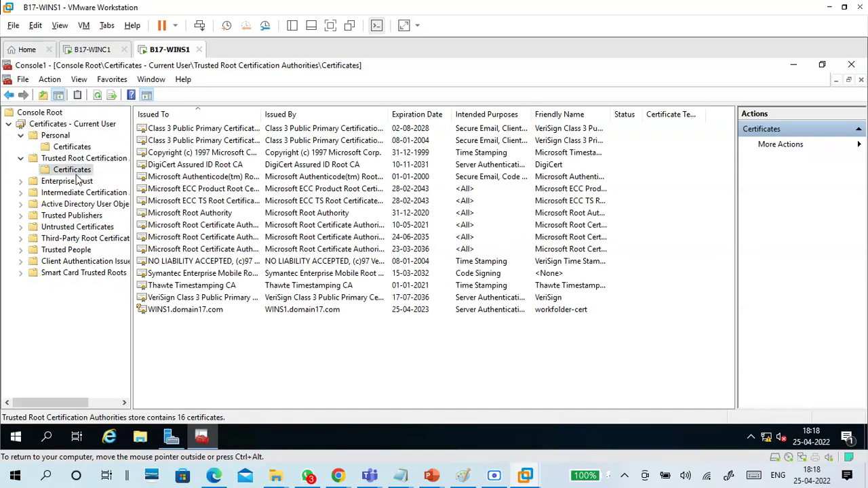
click(186, 311)
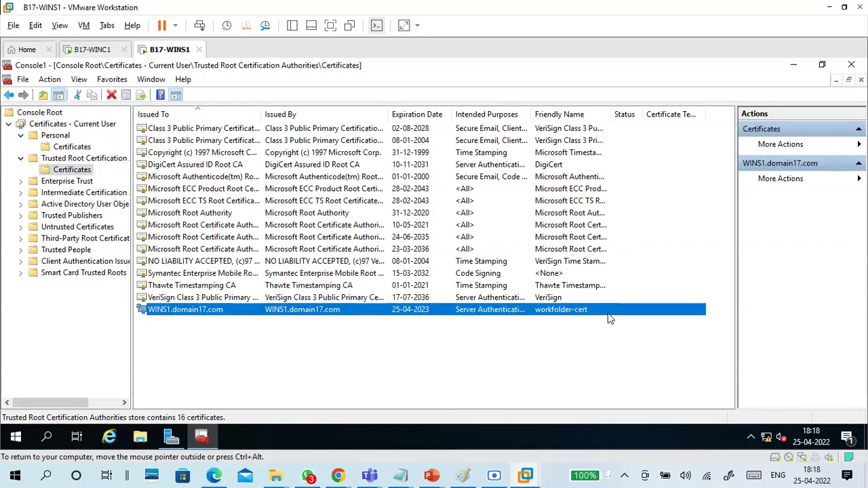
click(851, 64)
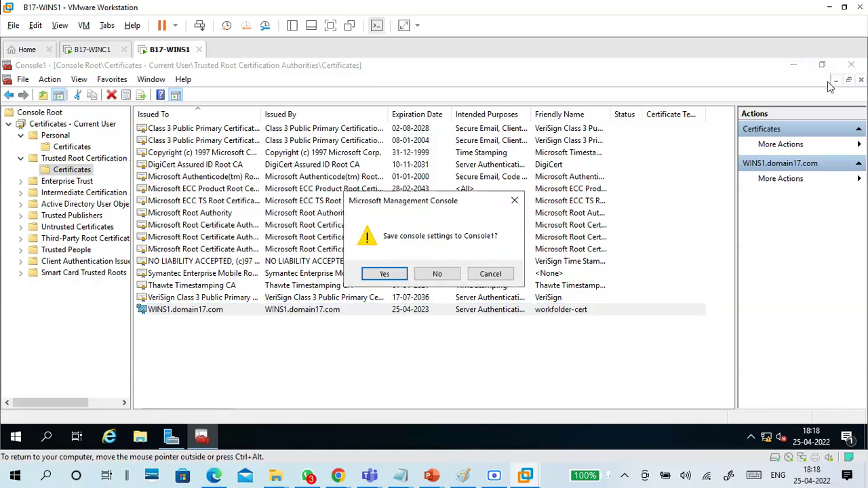
click(437, 273)
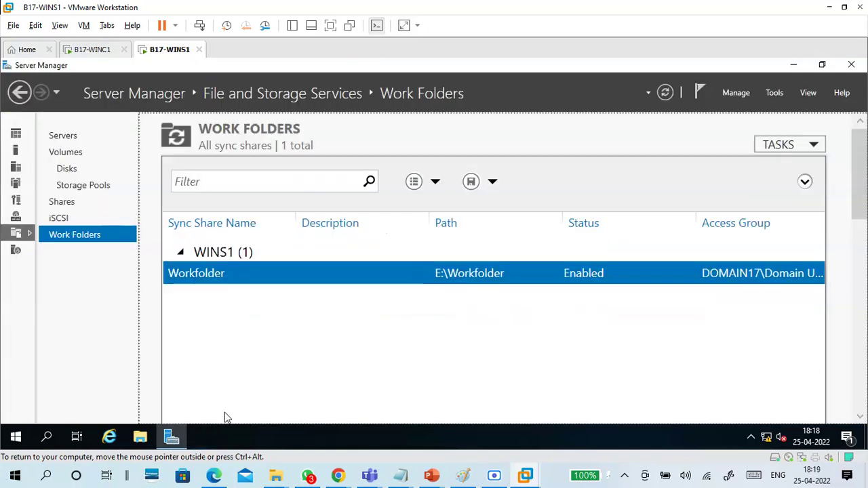
Step: Open the properties of the Keyshare folder on New Volume (E:)
click(140, 437)
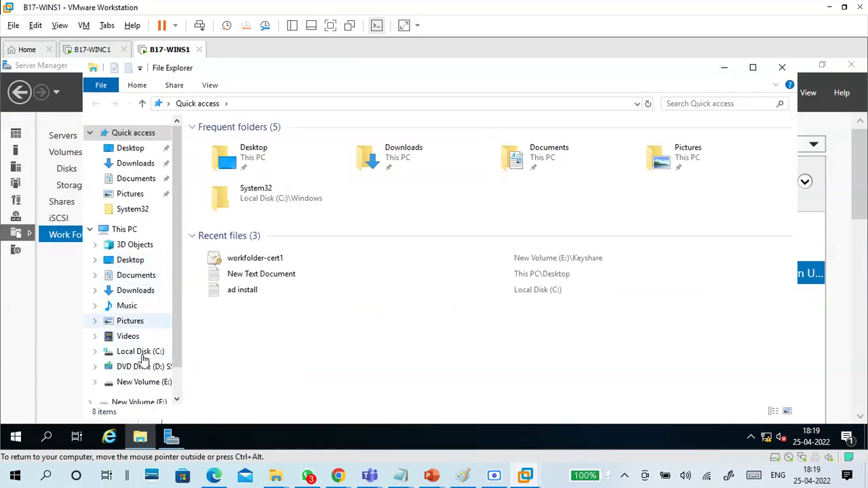
click(144, 384)
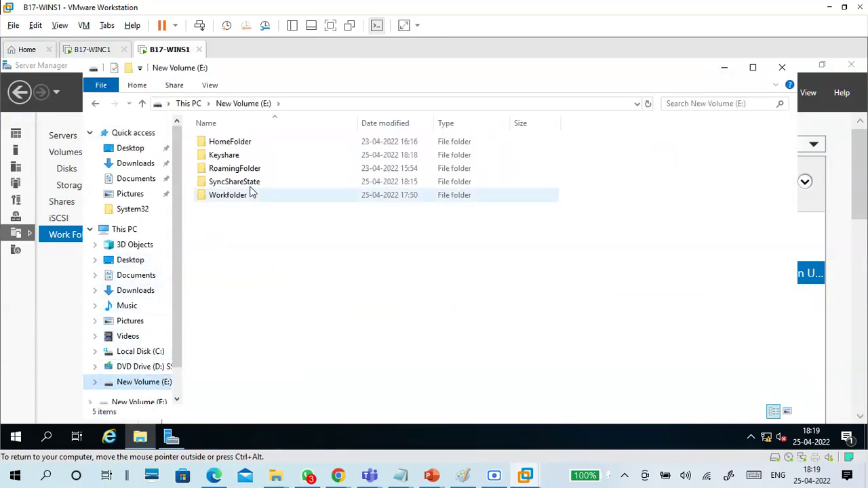
click(244, 156)
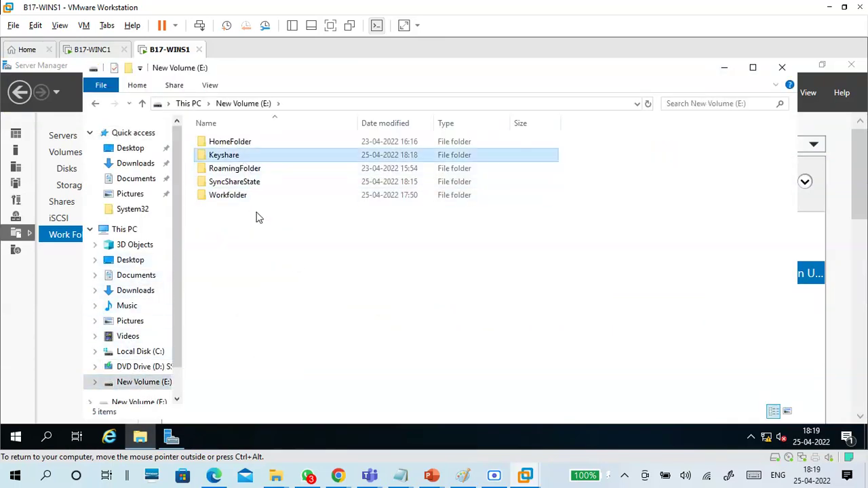
right_click(291, 156)
click(305, 370)
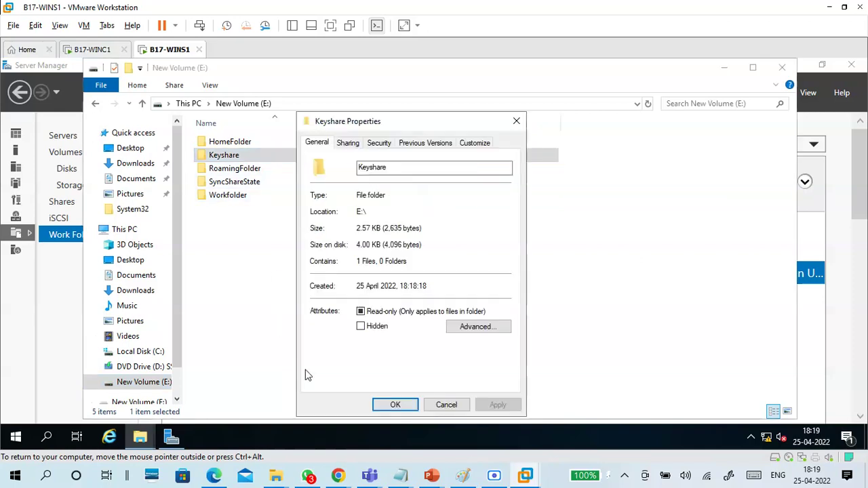
Step: Turn on advanced sharing for Keyshare and remove Everyone from its share permissions
click(347, 143)
click(380, 296)
click(347, 167)
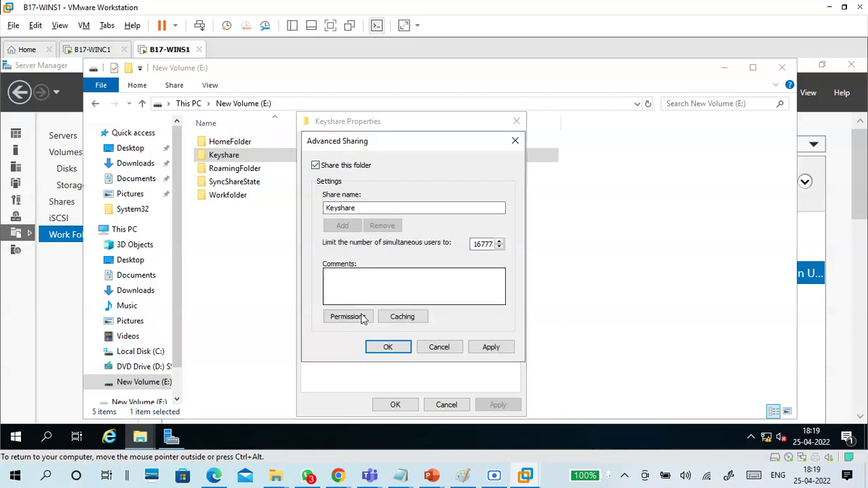
click(365, 318)
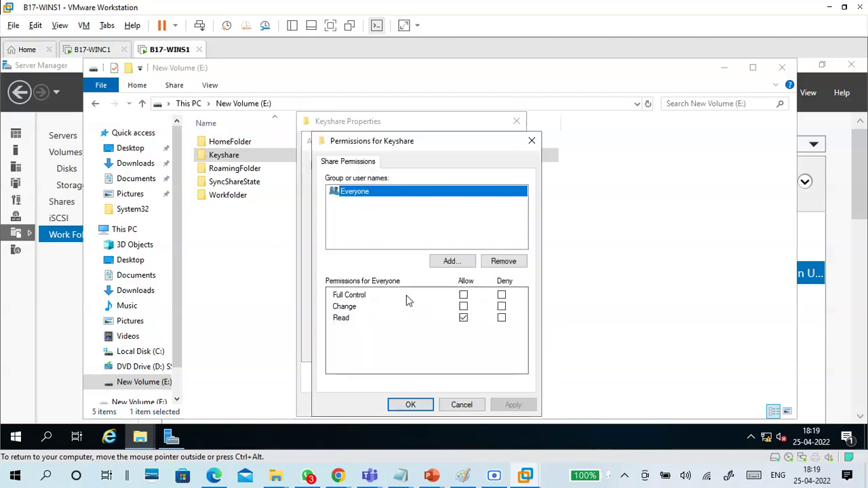
click(464, 295)
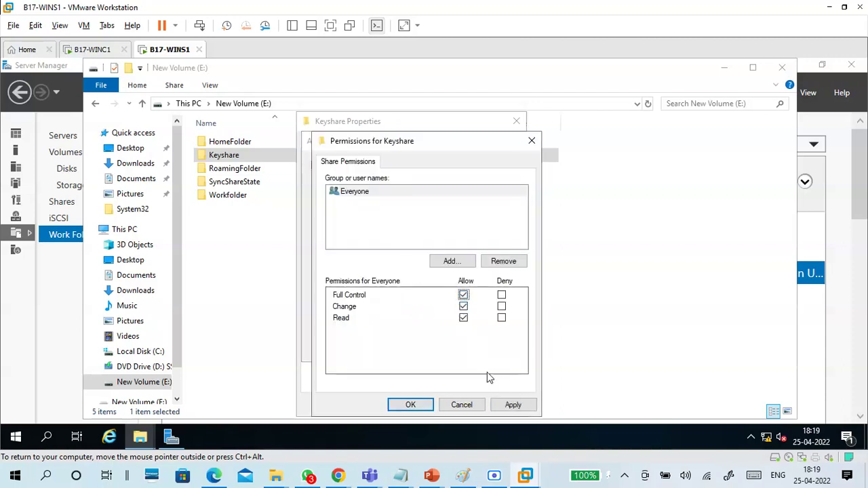
click(375, 191)
click(504, 261)
Step: Add Authenticated Users to the Keyshare share with Full Control and apply the sharing
click(448, 262)
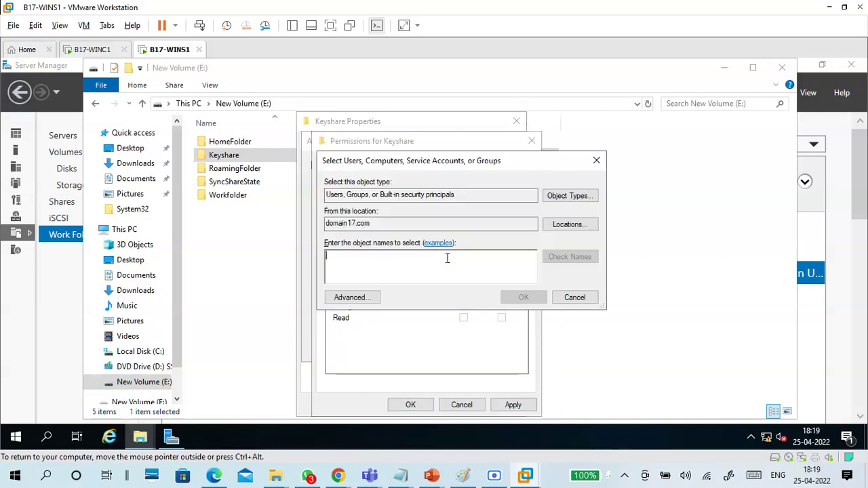
text(auth)
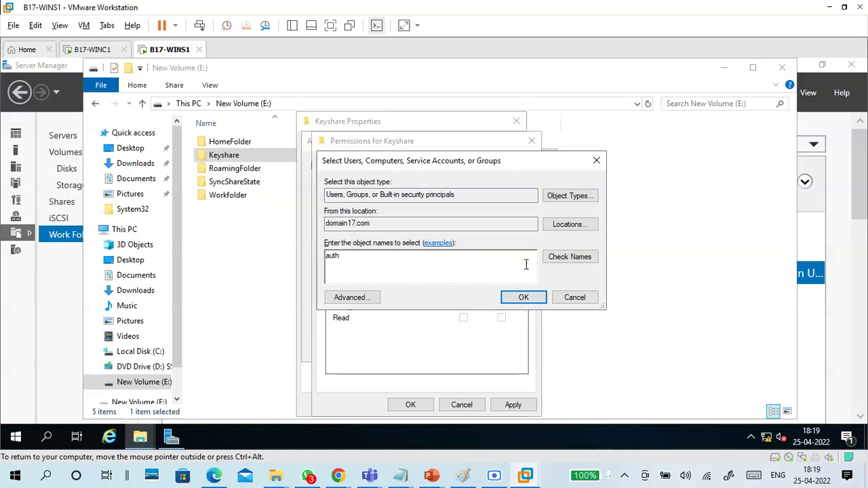
click(567, 261)
click(384, 264)
click(592, 378)
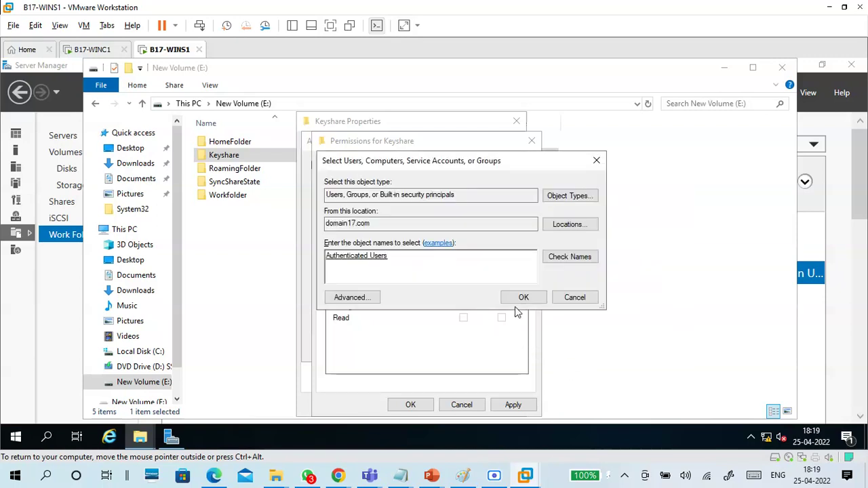
click(523, 297)
click(463, 295)
click(513, 406)
click(412, 404)
click(487, 348)
click(388, 348)
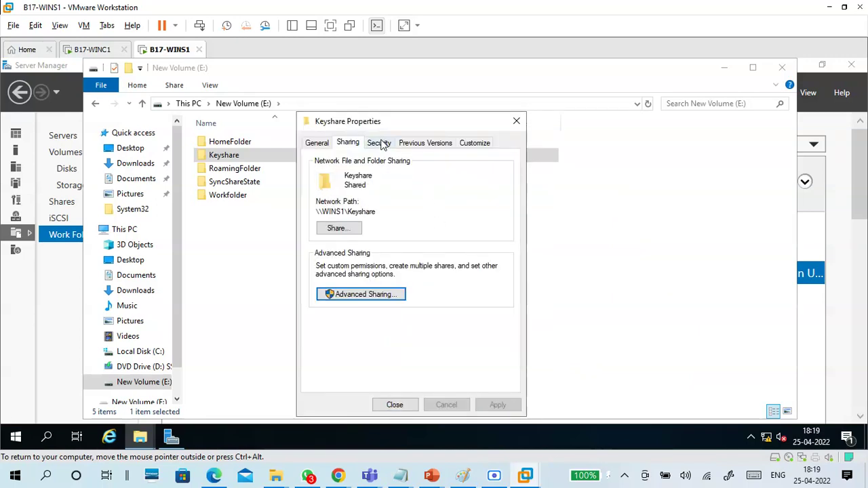
Step: Grant Authenticated Users Full control in Keyshare's security permissions, then close the windows
click(382, 144)
click(463, 251)
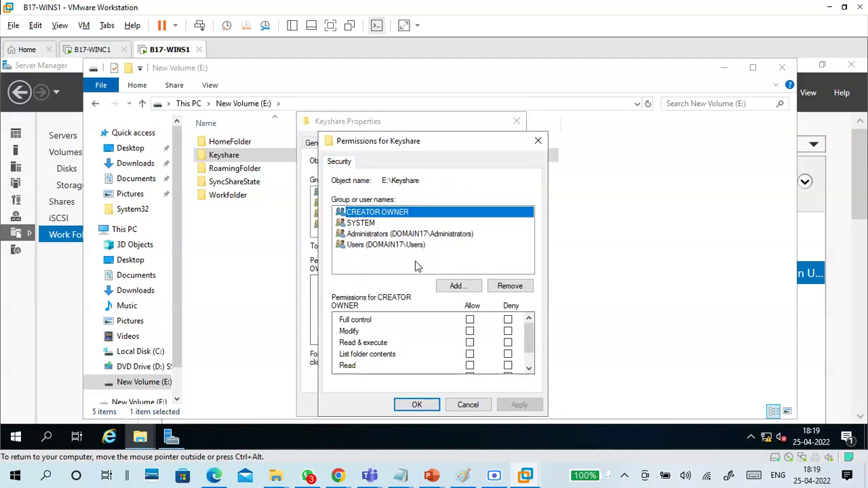
click(463, 288)
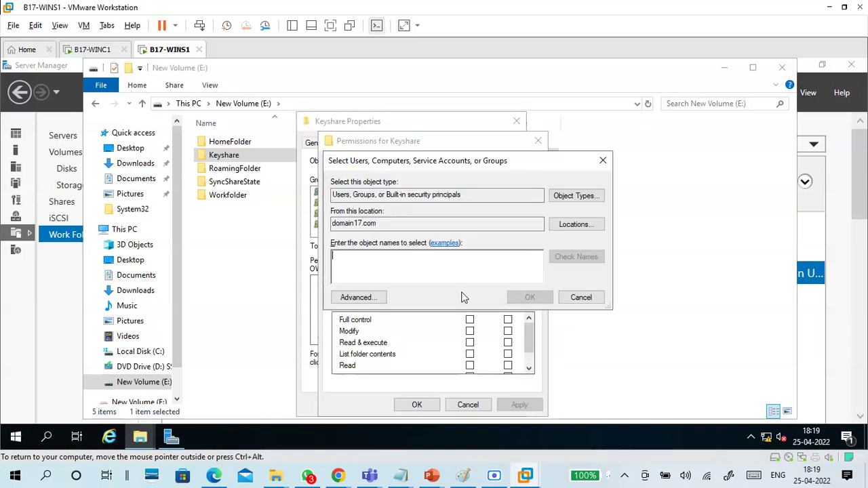
text(authen)
click(582, 257)
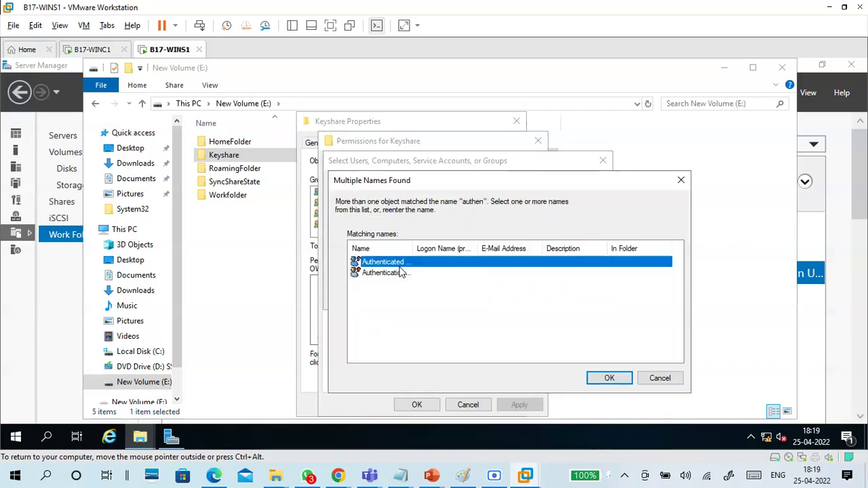
click(591, 376)
click(511, 299)
click(470, 319)
click(519, 405)
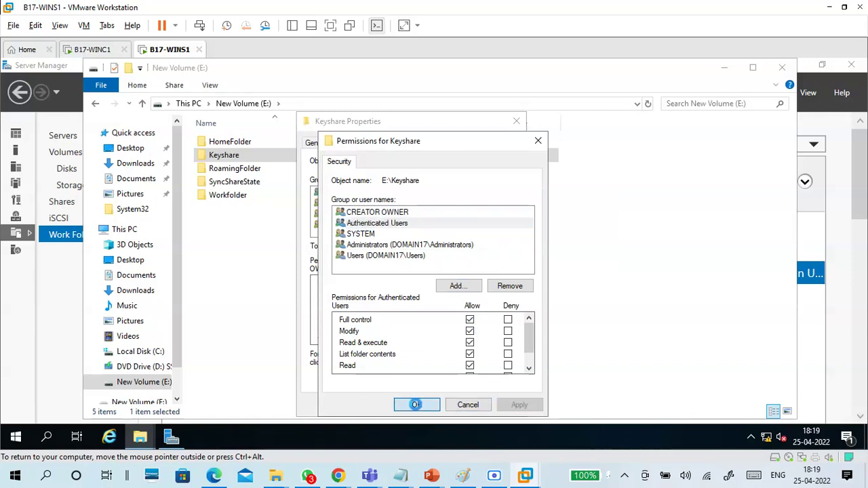
click(416, 406)
click(401, 405)
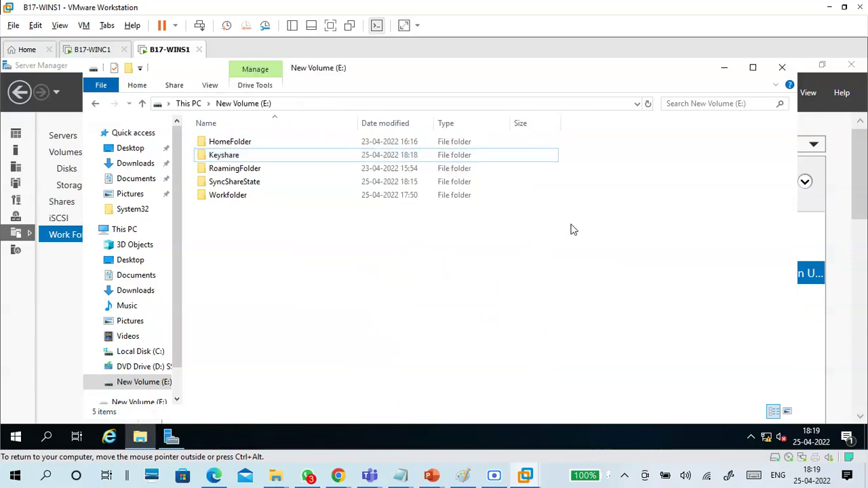
click(782, 67)
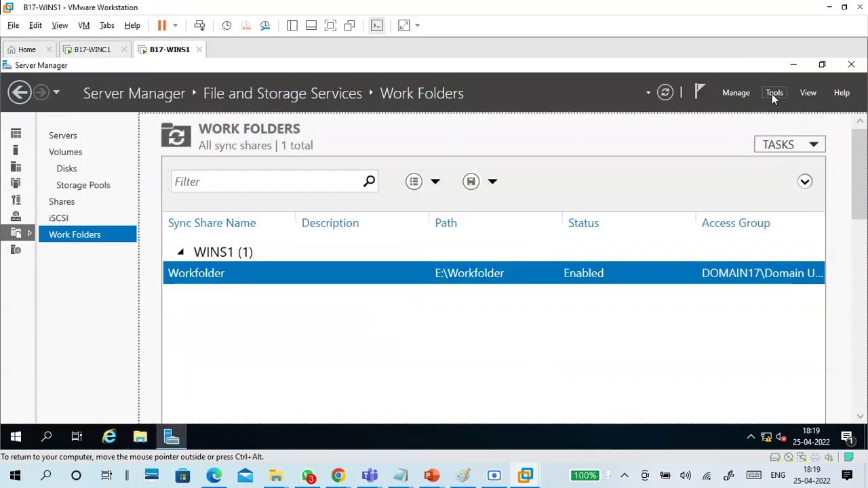
Step: Switch to the WINC1 VM and sign in with the account password
click(108, 52)
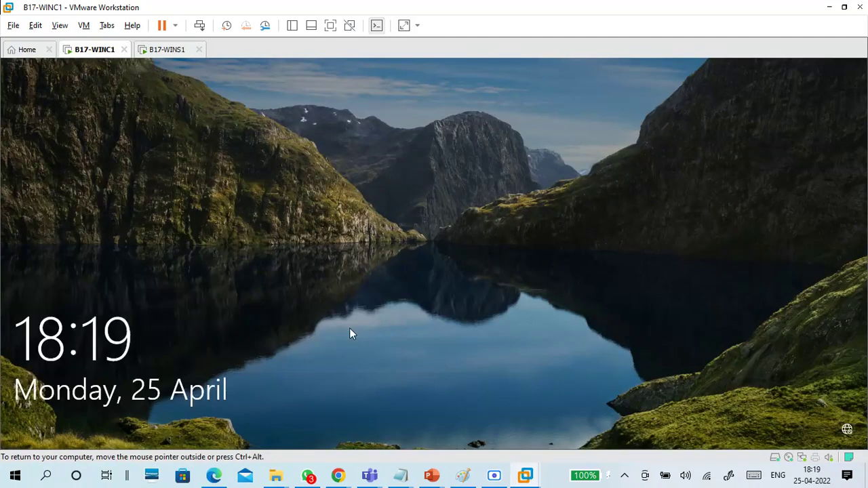
click(351, 333)
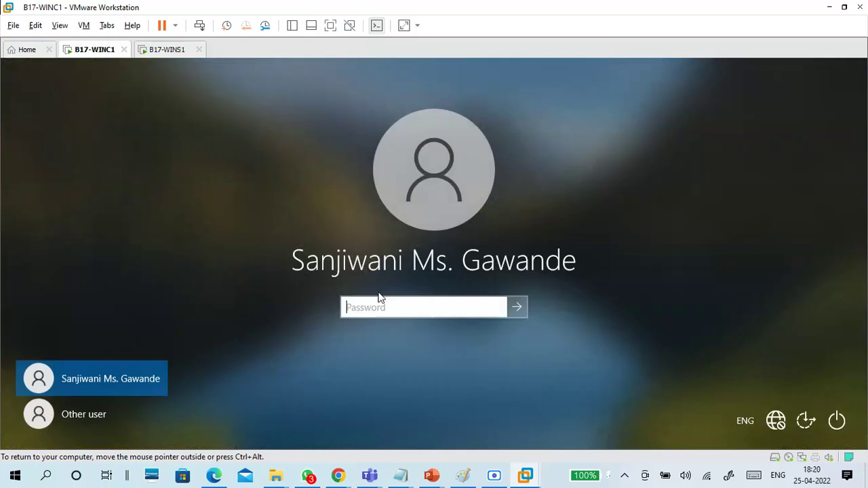
click(380, 305)
text(•••)
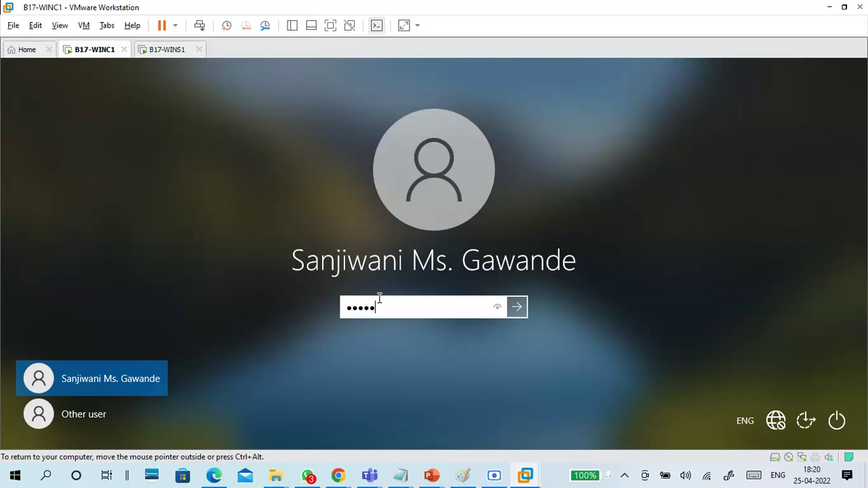
text(•••••)
key(Return)
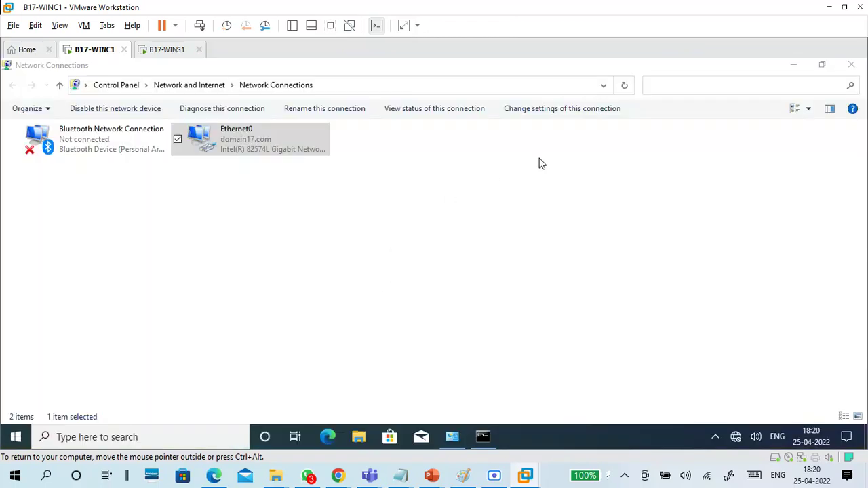
Step: Close Network Connections and the command prompt, then open \\wins1 from Run
click(849, 68)
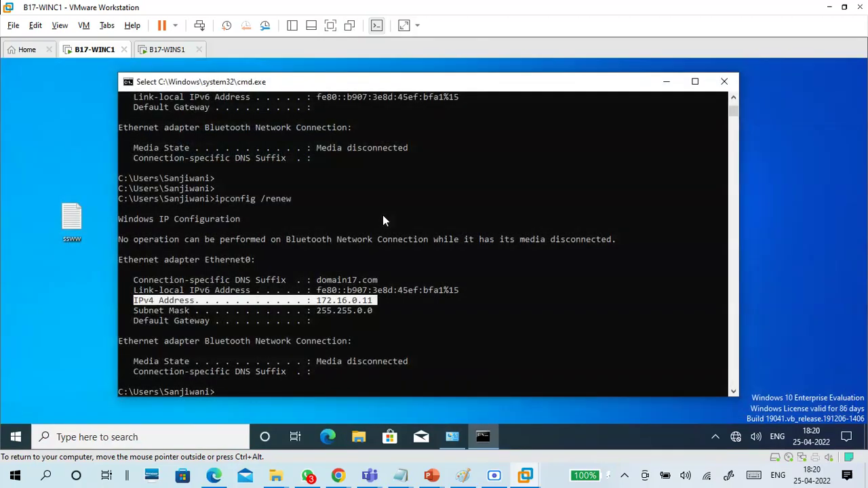
click(720, 77)
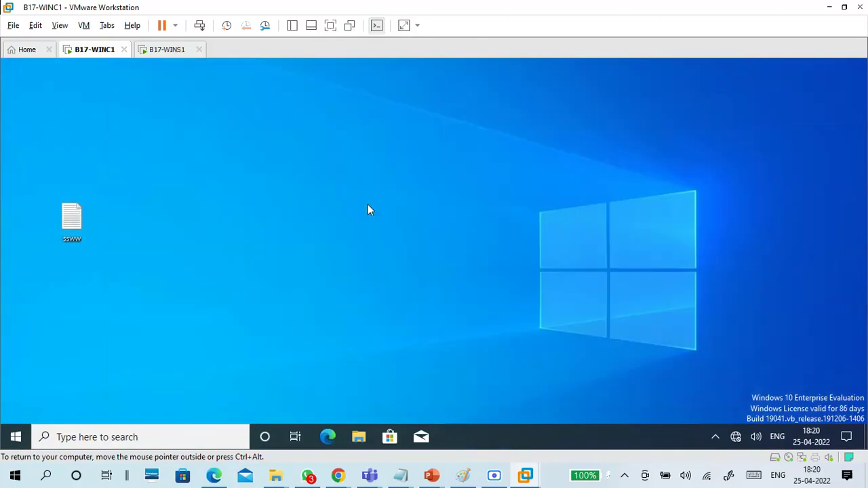
key(super+r)
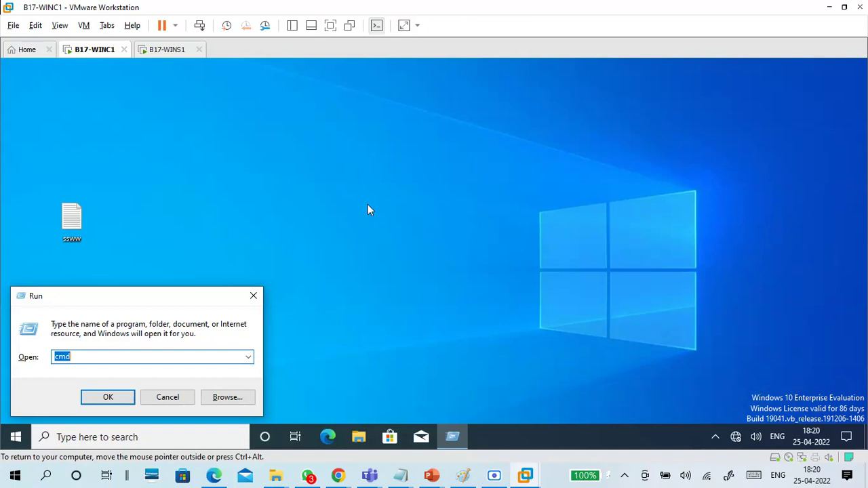
text(\\wins1)
key(Return)
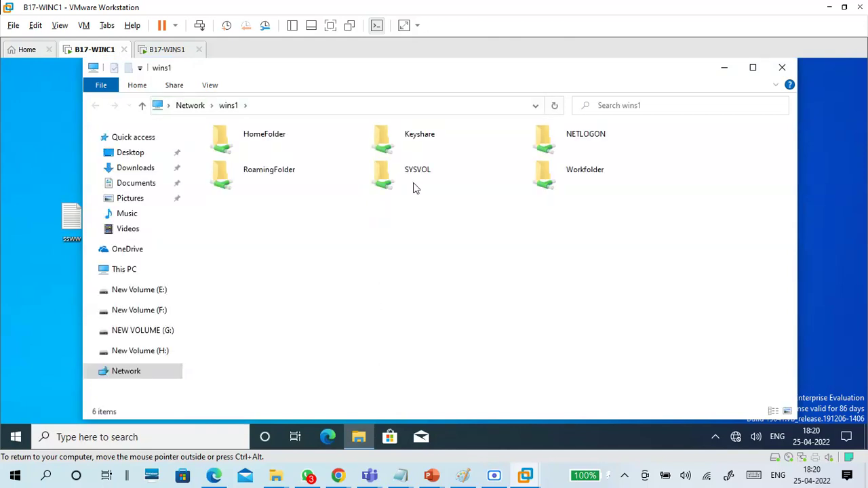
Step: Open the Keyshare share on wins1, select workfolder-cert1, then open Local Disk (C:)
double_click(415, 142)
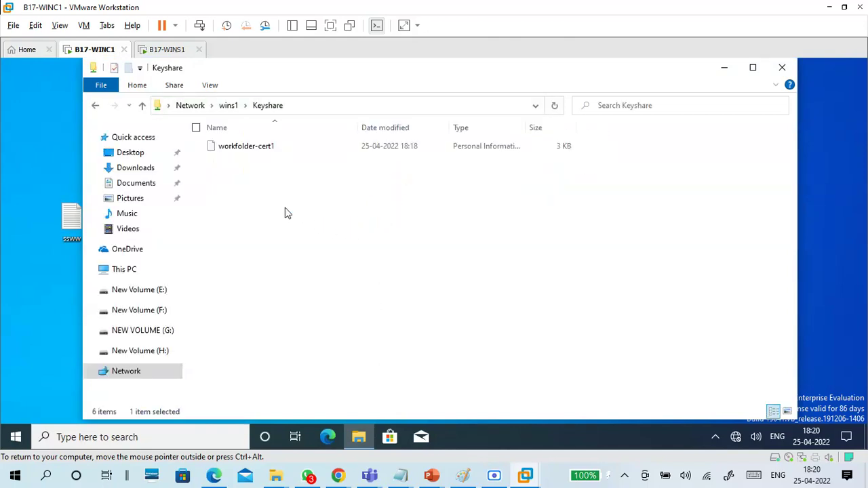
click(243, 147)
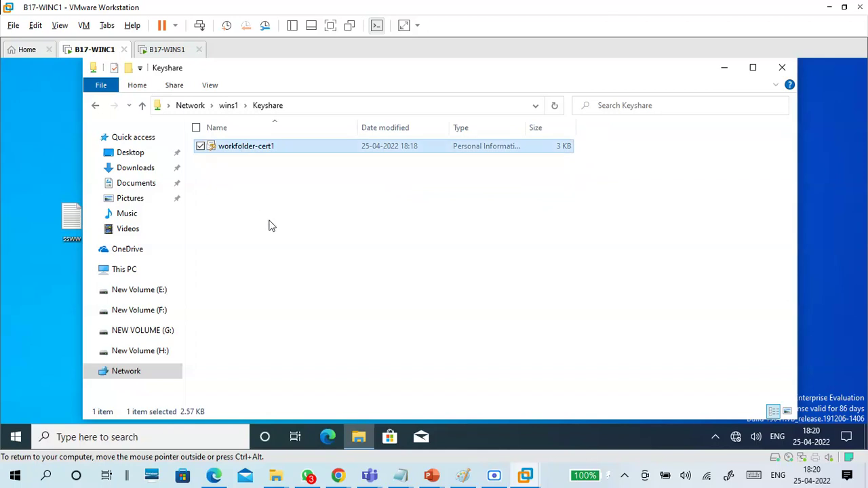
click(127, 271)
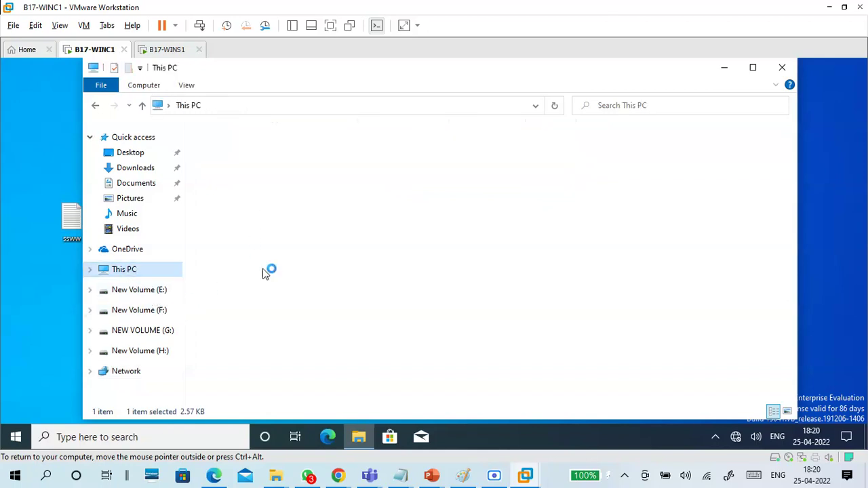
click(281, 290)
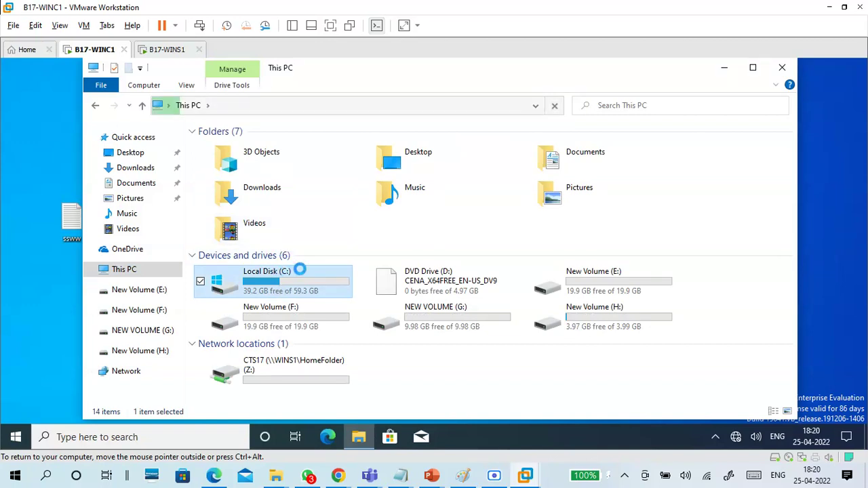
double_click(300, 273)
Step: Open C:\Keys and select the workfolder-cert1 certificate file
double_click(247, 149)
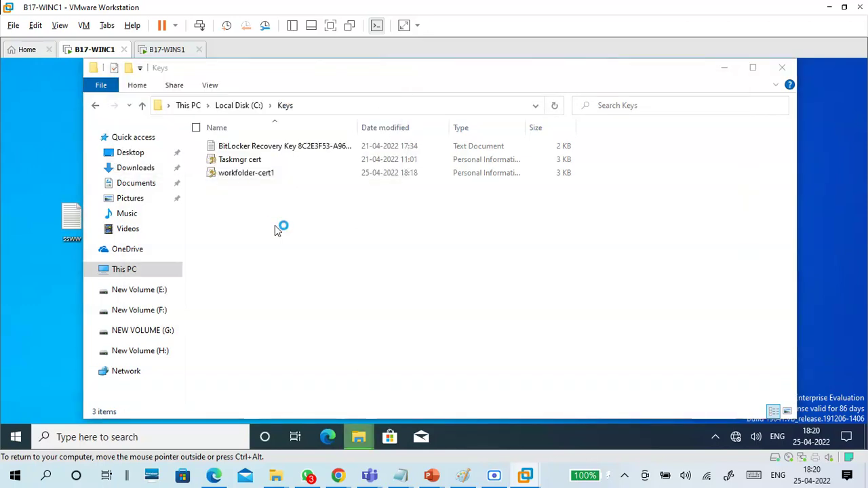
click(275, 225)
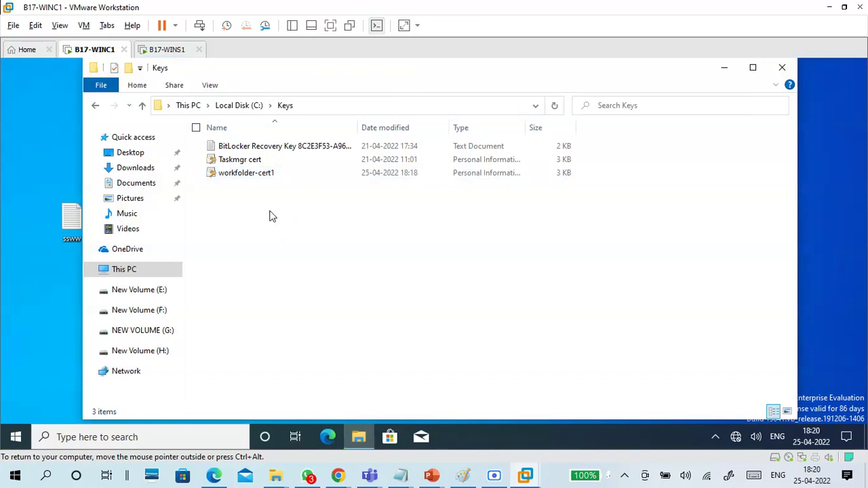
click(255, 174)
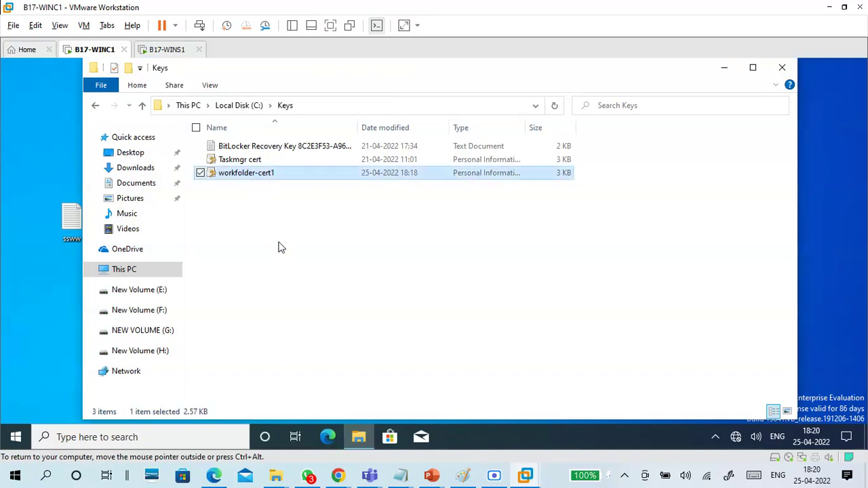
click(262, 163)
click(265, 178)
Step: Start importing workfolder-cert1 and enter the private key password
double_click(265, 174)
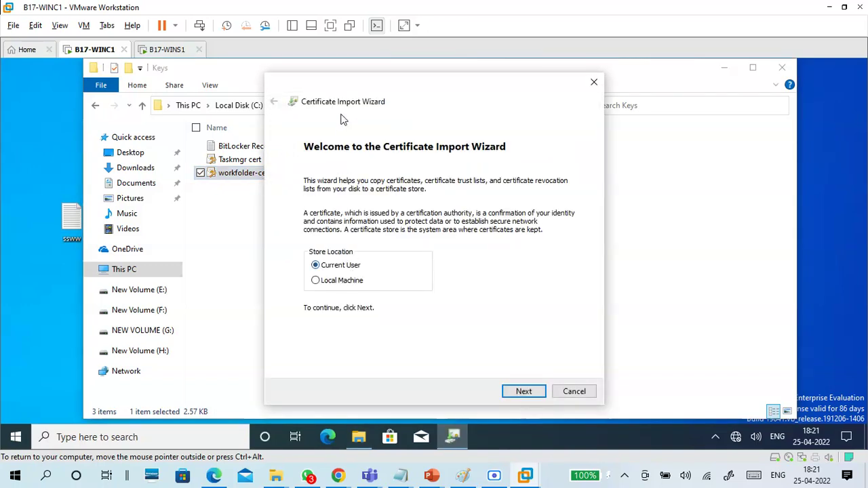
click(525, 391)
click(520, 392)
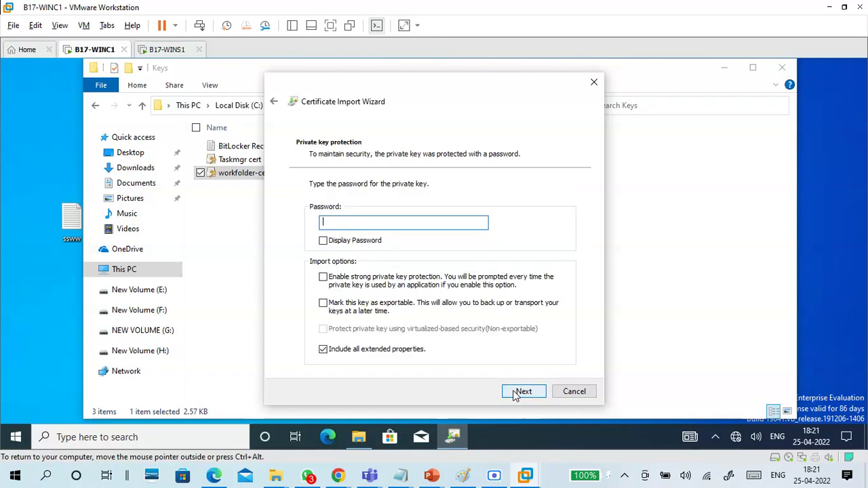
text(p)
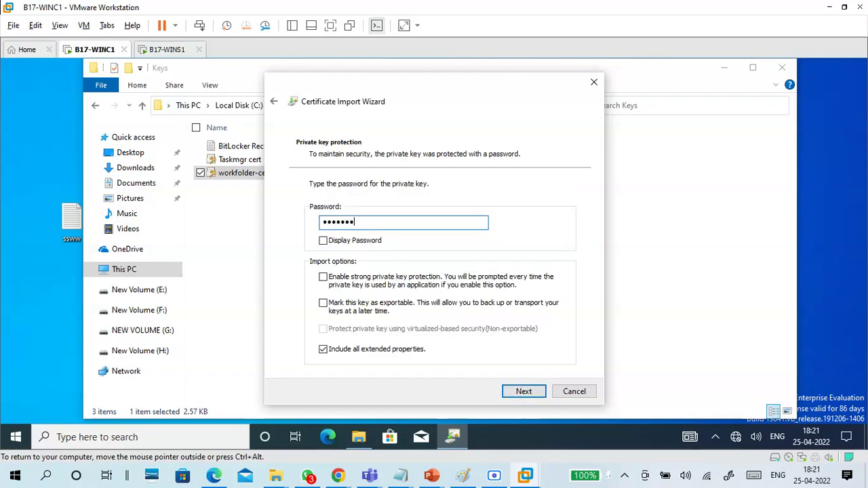
click(517, 394)
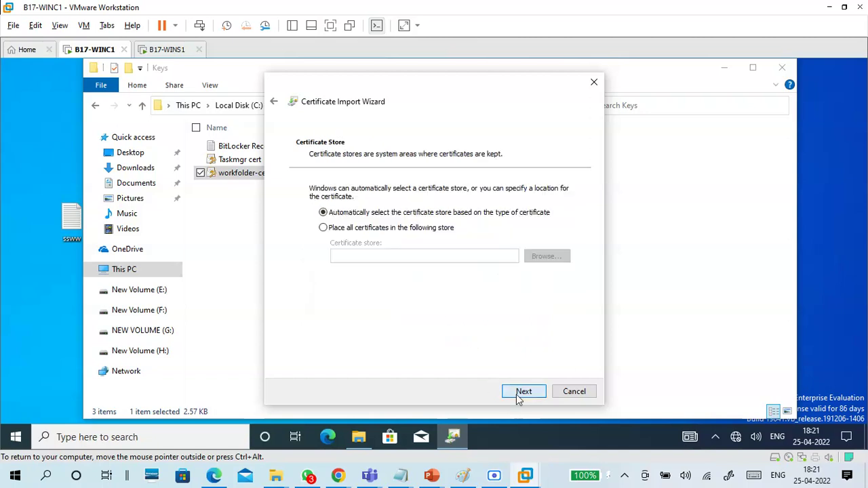
Step: Place the certificate in Trusted Root Certification Authorities, finish the import, and close Keys
click(365, 229)
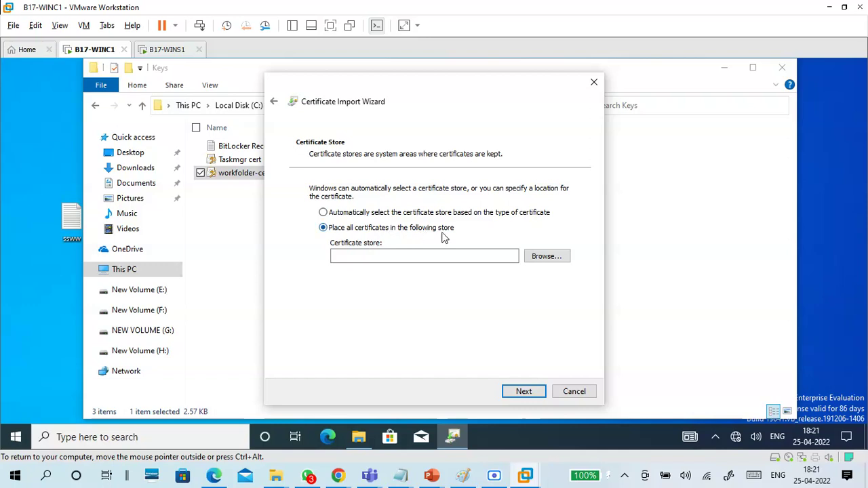
click(539, 262)
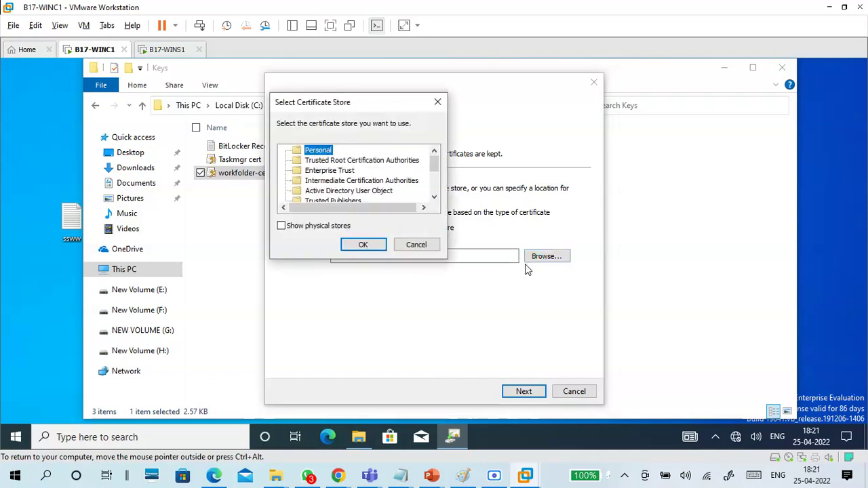
click(344, 161)
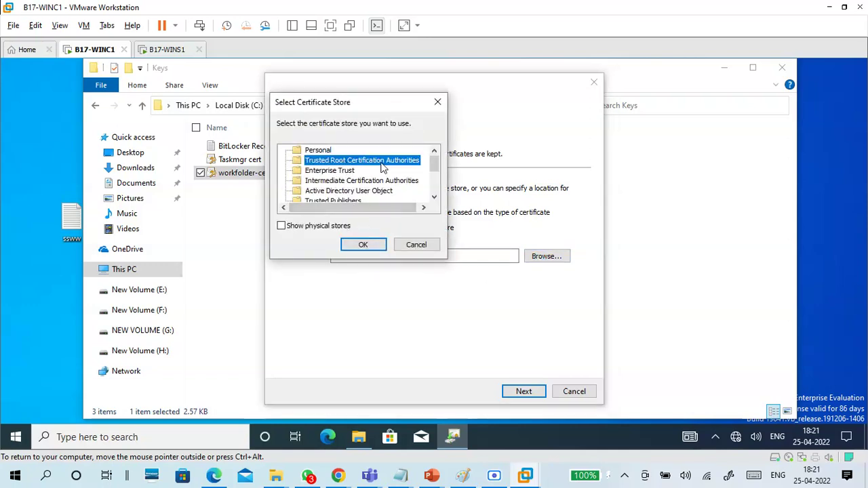
click(362, 246)
click(524, 393)
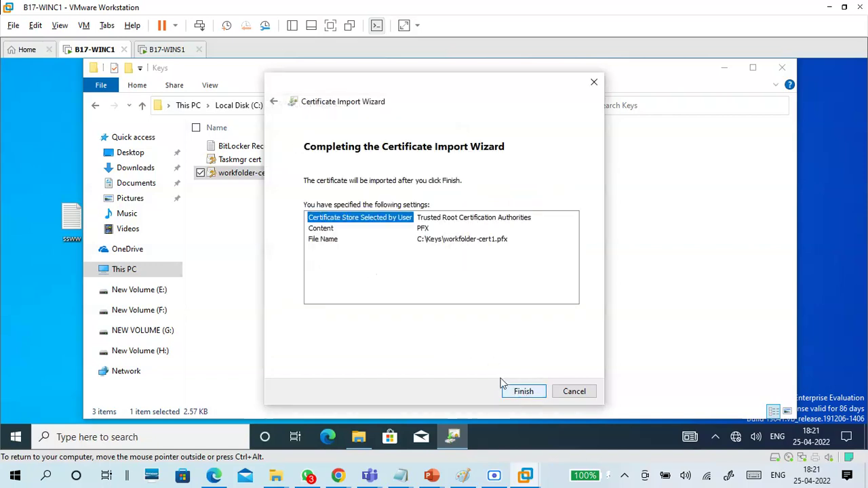
click(523, 392)
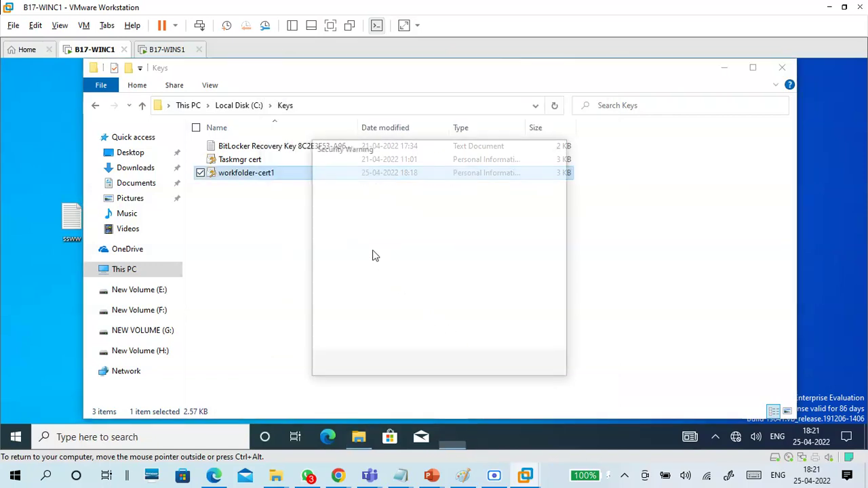
click(473, 367)
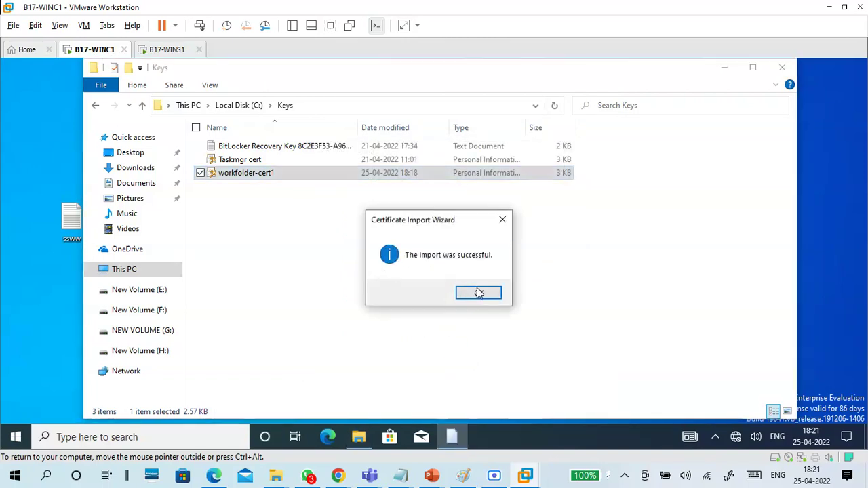
click(475, 293)
click(782, 67)
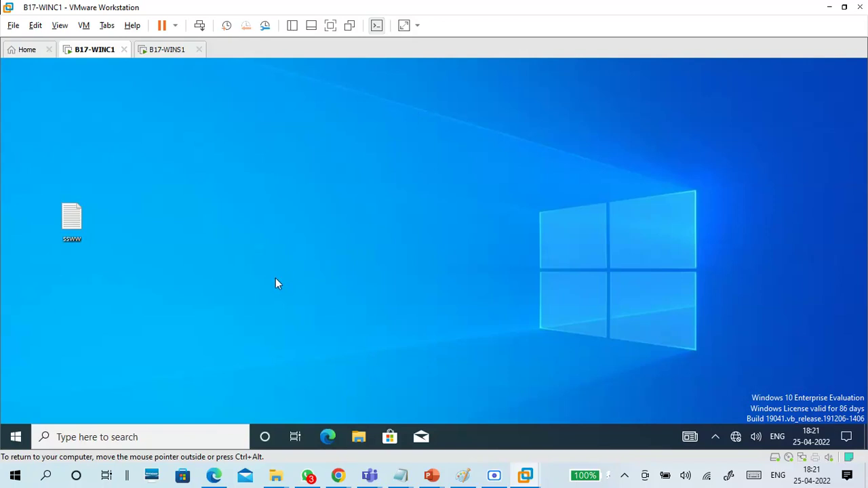
Step: Launch Control Panel via Run, view Large icons, and open Work Folders
key(super)
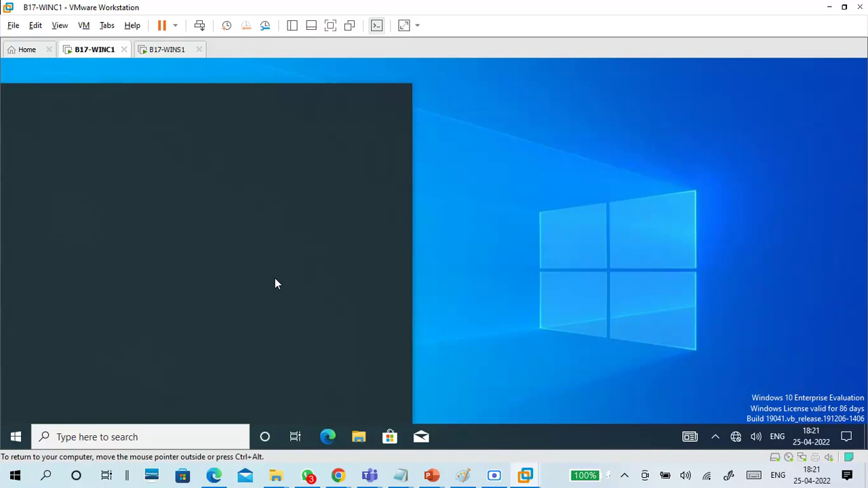
key(super)
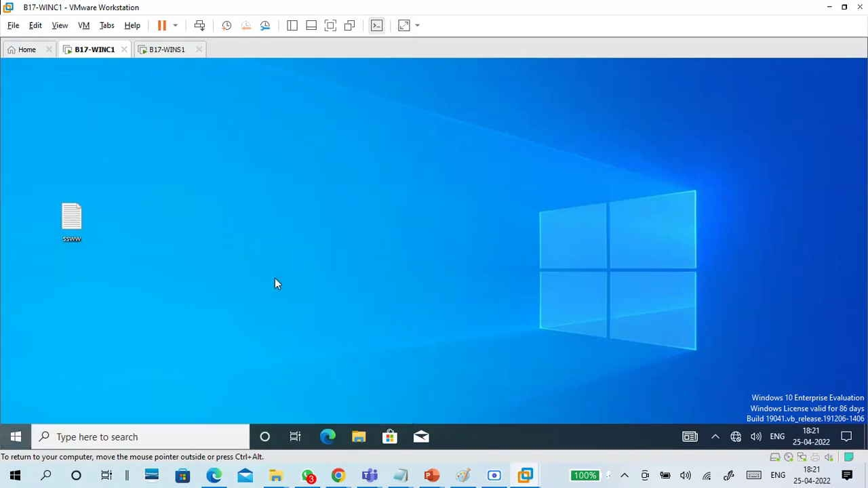
key(super+r)
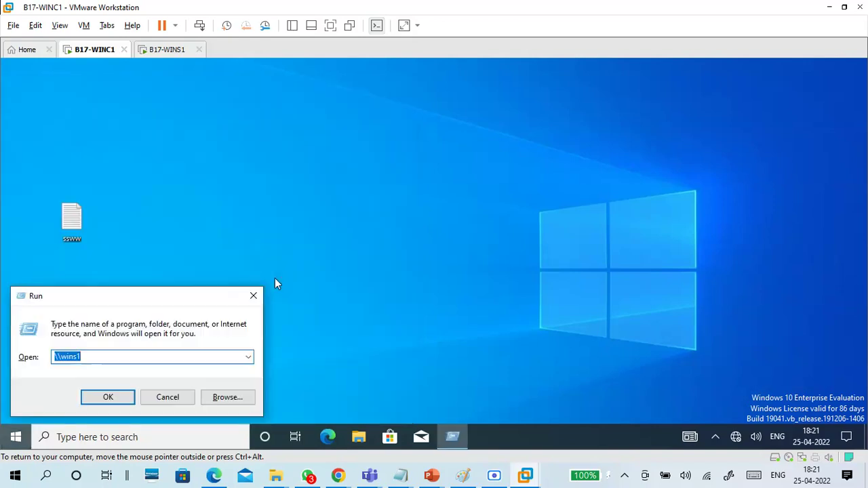
text(control)
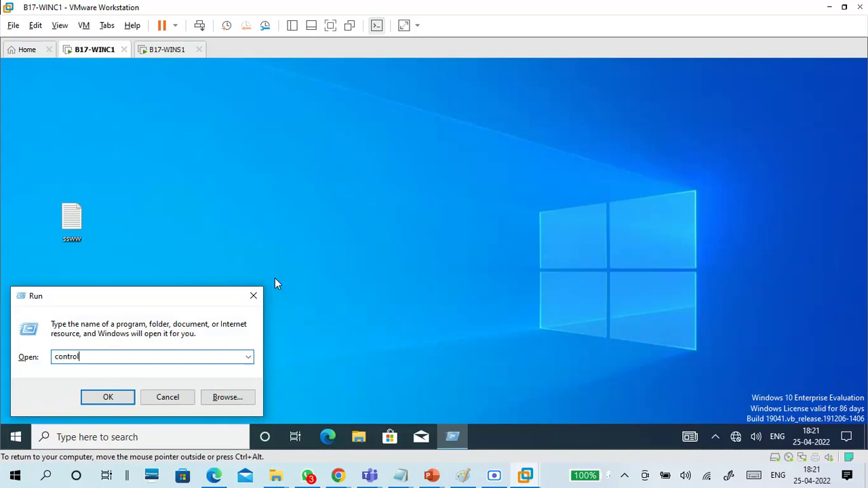
key(Return)
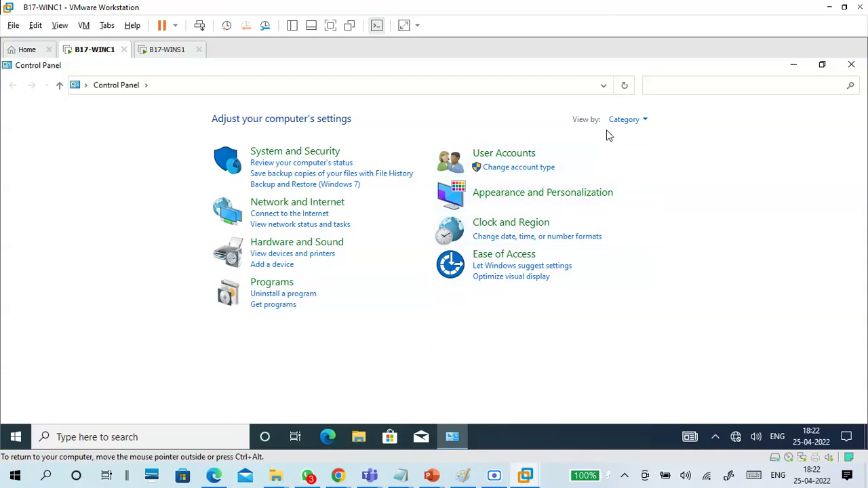
click(631, 126)
click(634, 154)
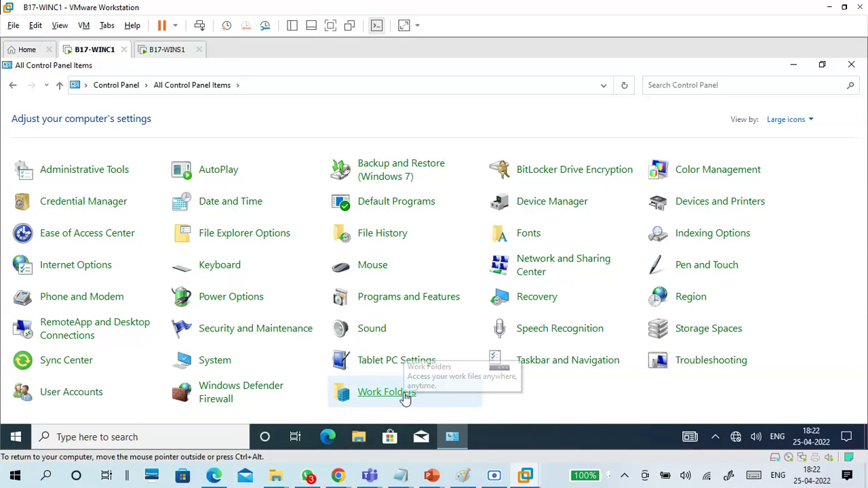
click(445, 394)
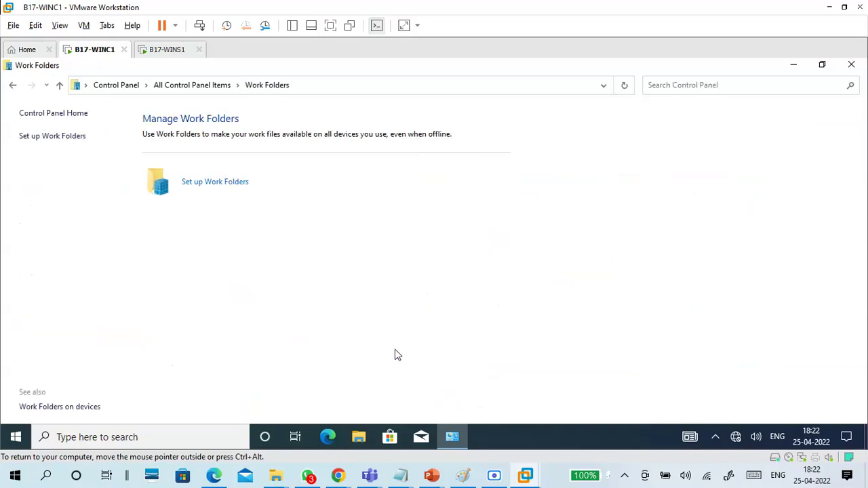
click(219, 185)
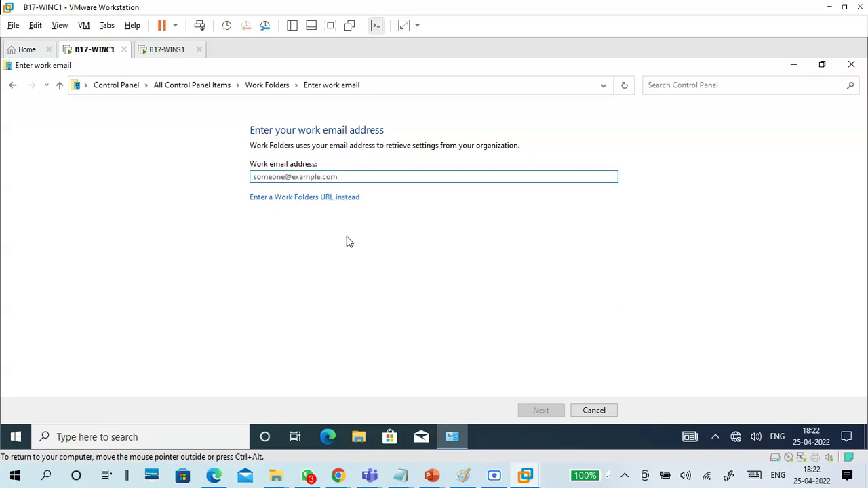
click(341, 199)
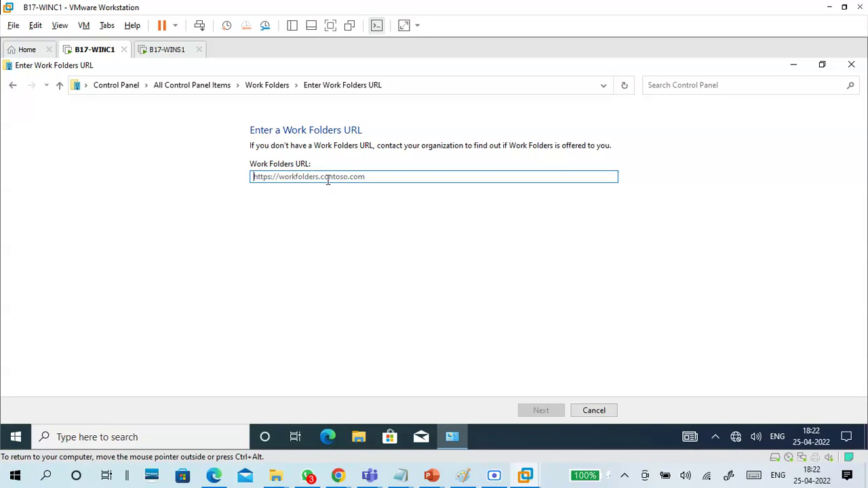
text(htt)
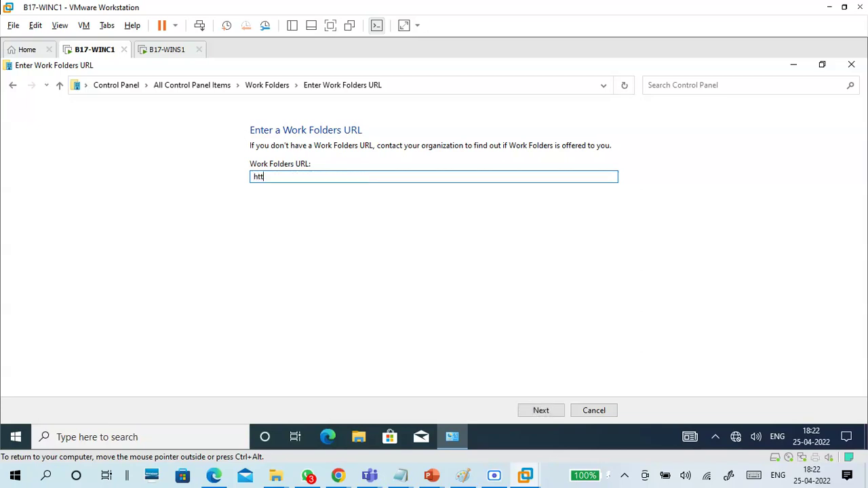
text(ps://wins1.domain17.com)
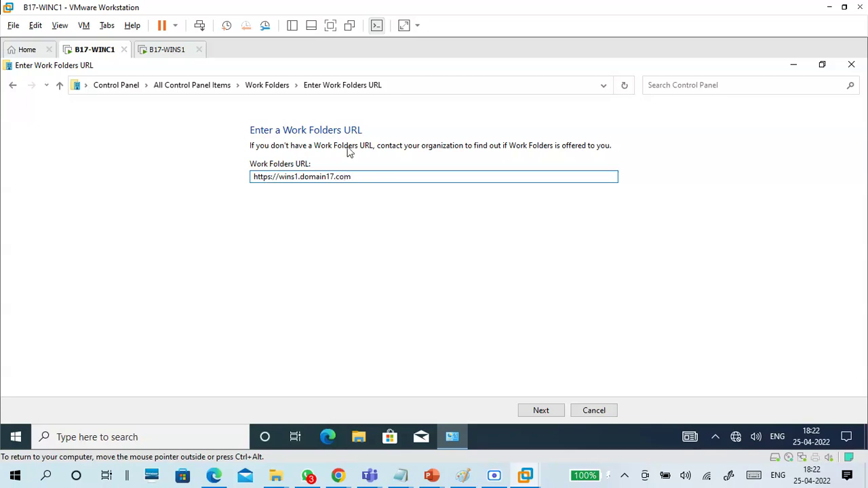
drag(355, 177, 210, 190)
key(ctrl+c)
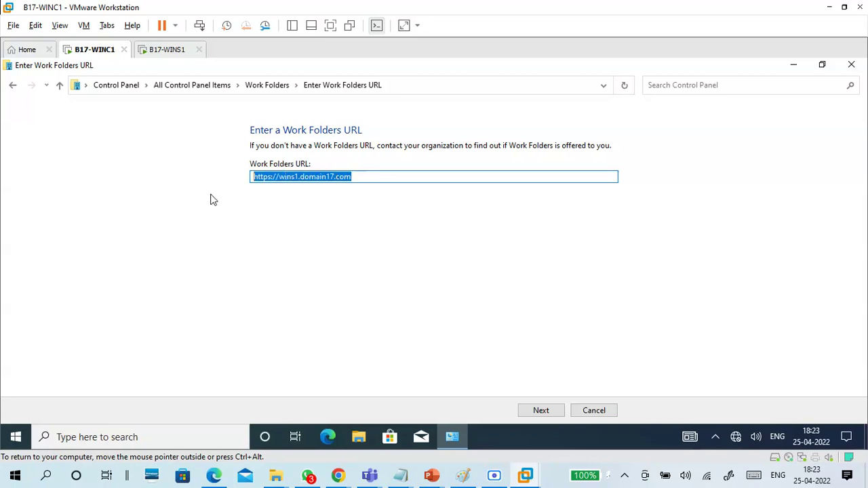
mouse_move(401, 476)
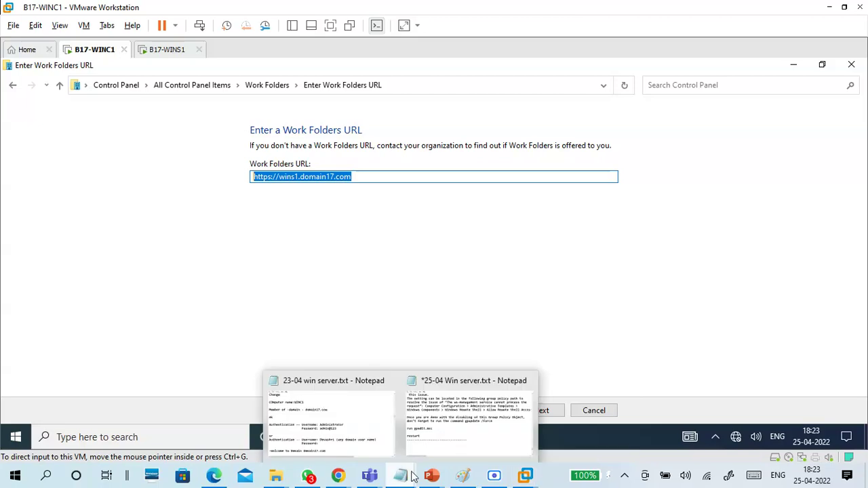
click(467, 439)
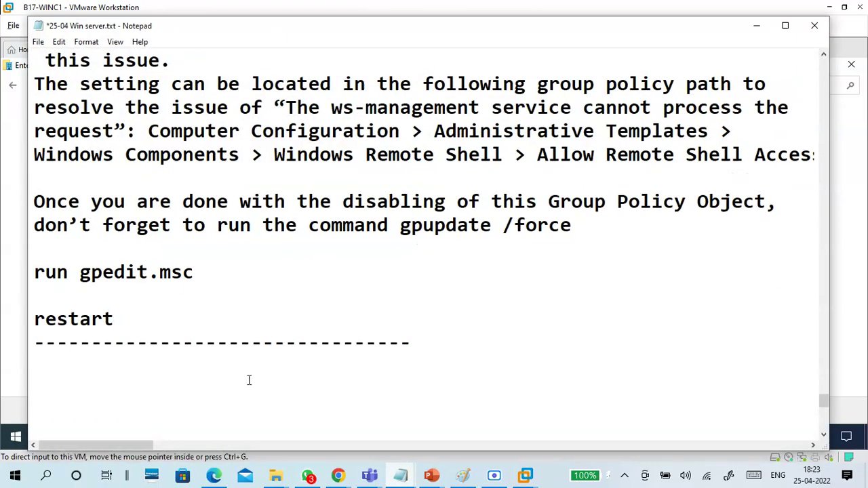
key(ctrl+v)
click(751, 30)
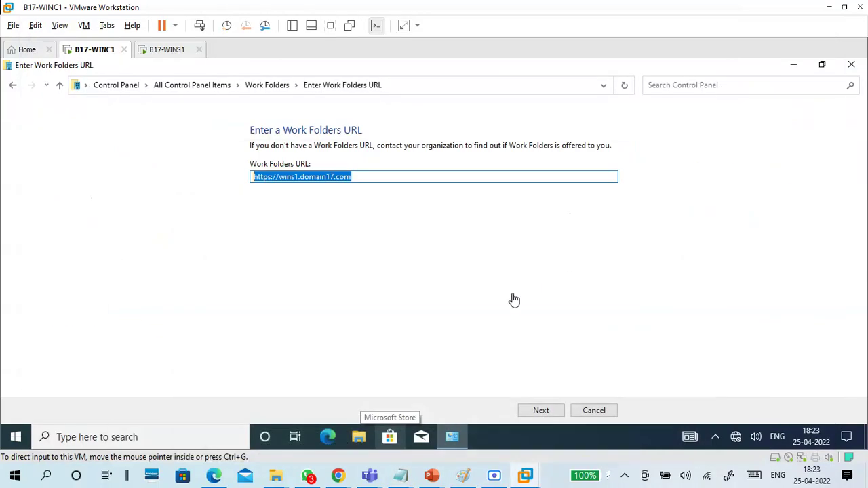
Step: Submit the URL, keep the default Work Folders location, and accept the security policies
click(541, 411)
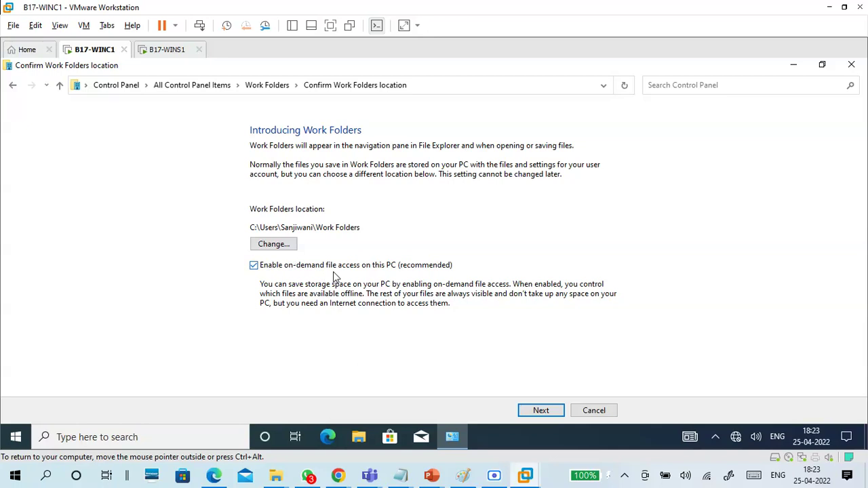
click(545, 411)
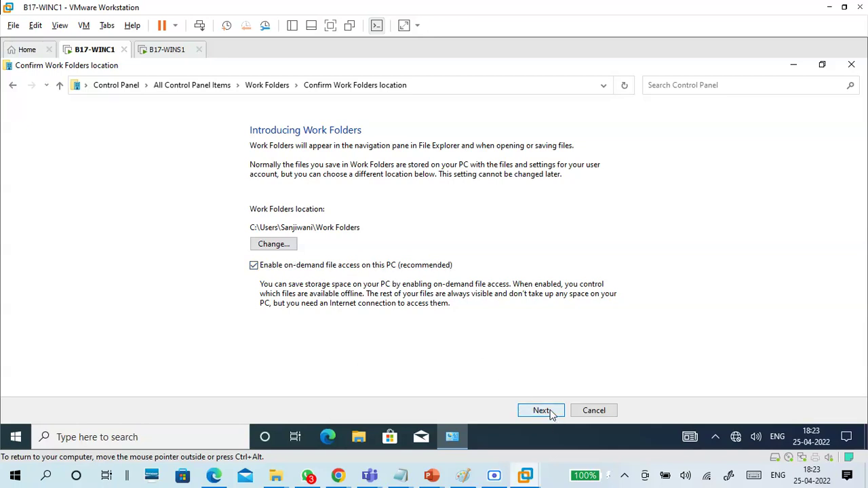
click(314, 278)
click(513, 411)
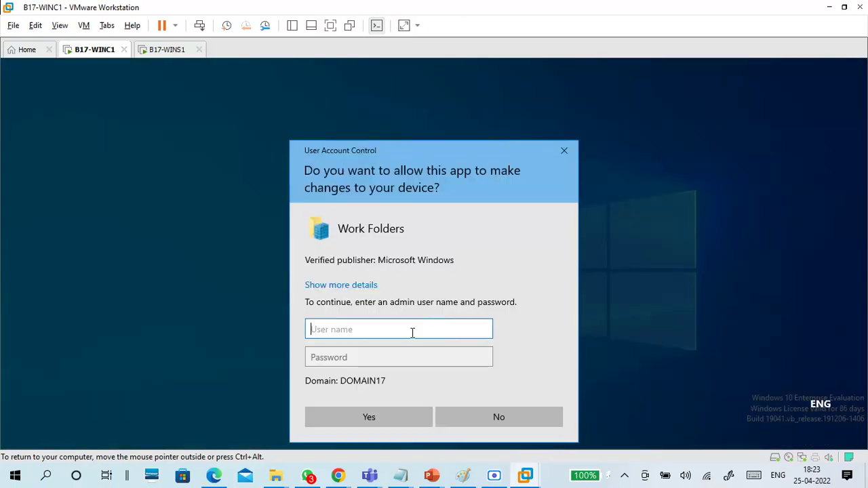
Step: Enter the DOMAIN17 administrator account and password in the UAC prompt, fixing the mistyped user name
text(admin@123)
key(Tab)
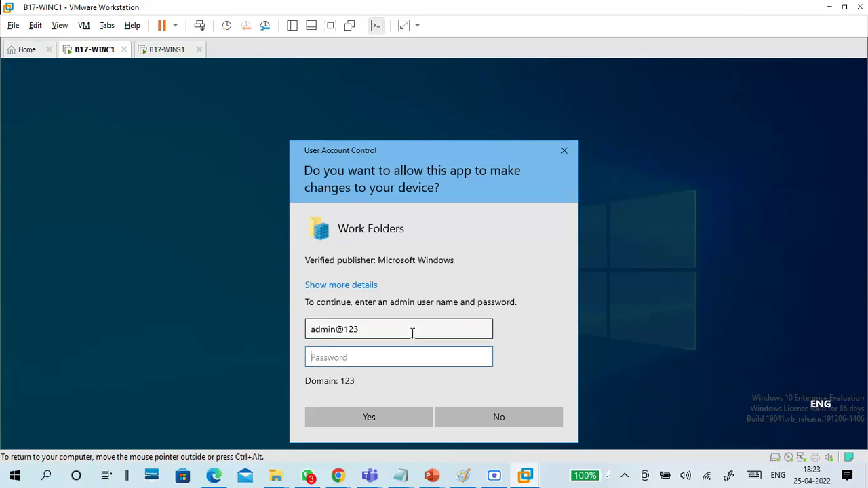
drag(391, 334, 278, 330)
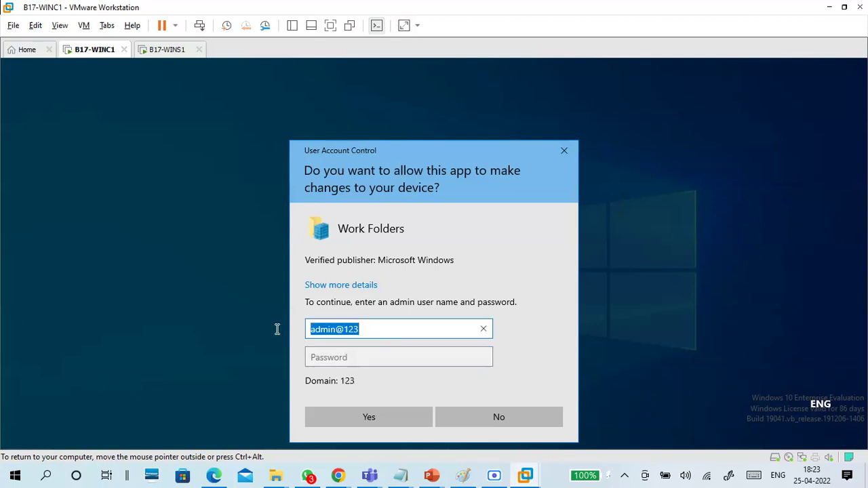
text(admini)
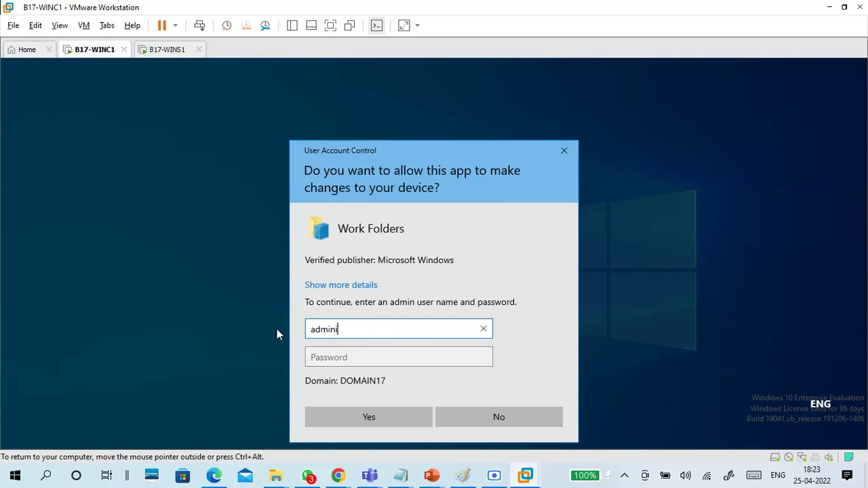
text(strator)
key(Tab)
text(*****)
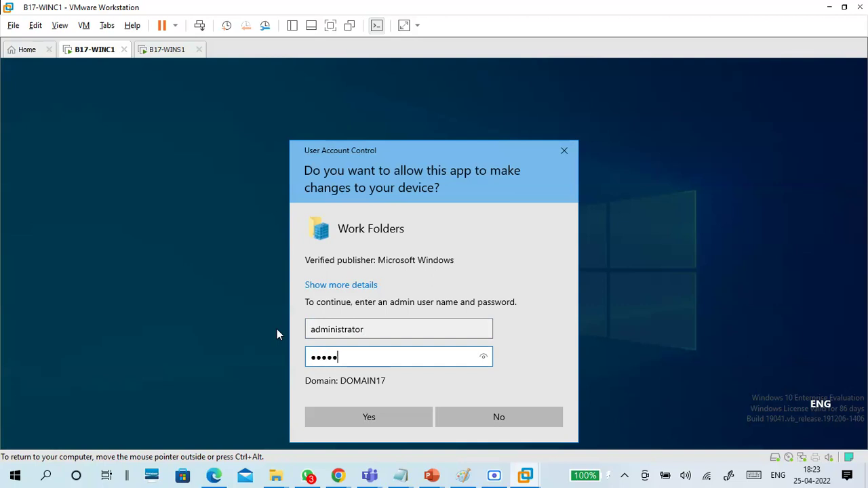
text(****)
key(Return)
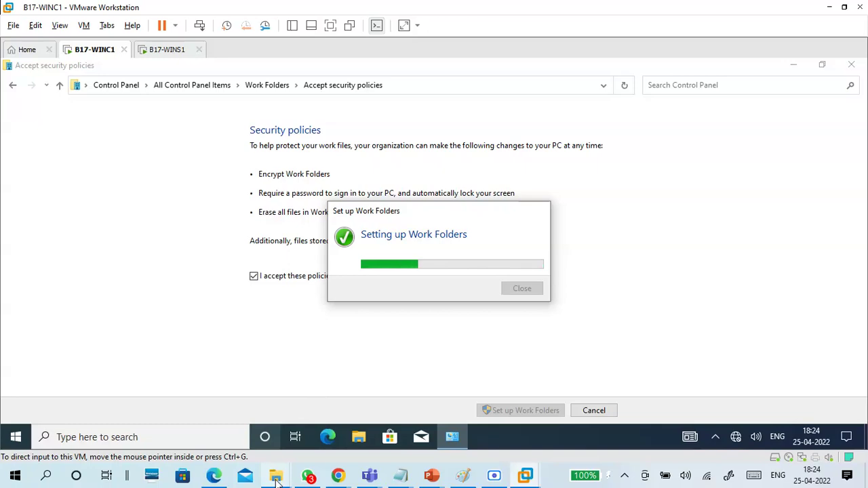
Step: Collapse drives in the host File Explorer's This PC tree, then minimize it
click(216, 445)
click(104, 42)
click(11, 221)
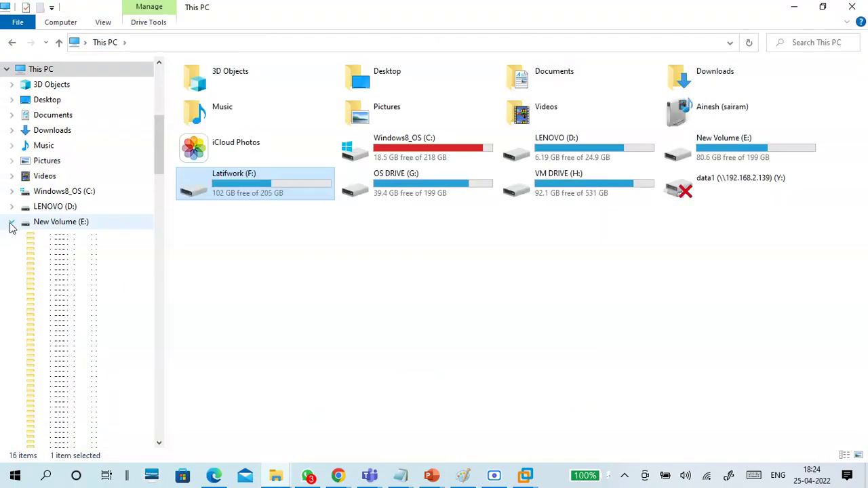
click(12, 236)
drag(159, 247, 156, 107)
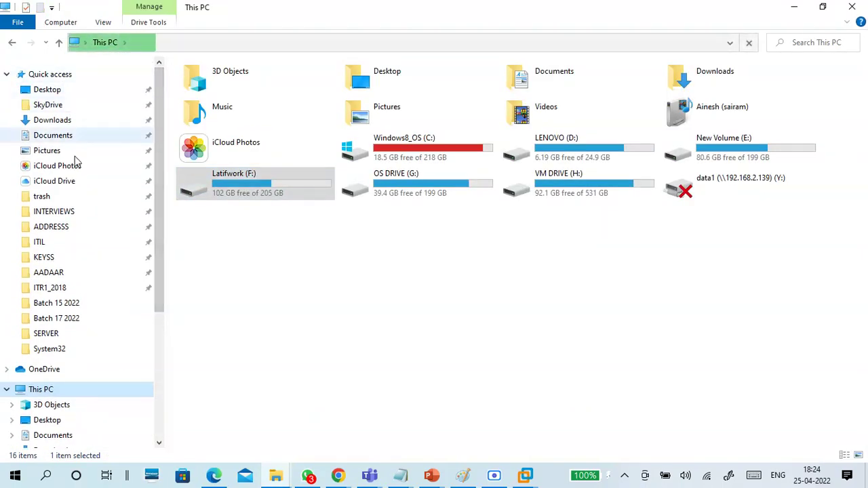
drag(158, 237, 81, 426)
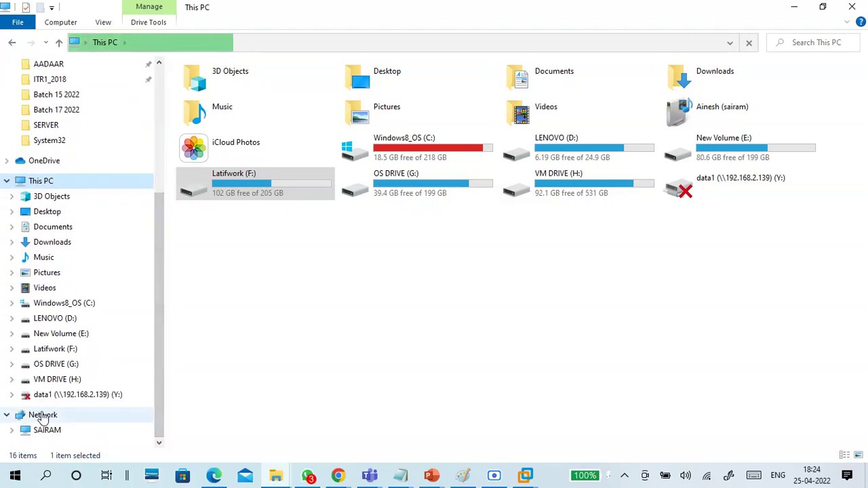
click(794, 8)
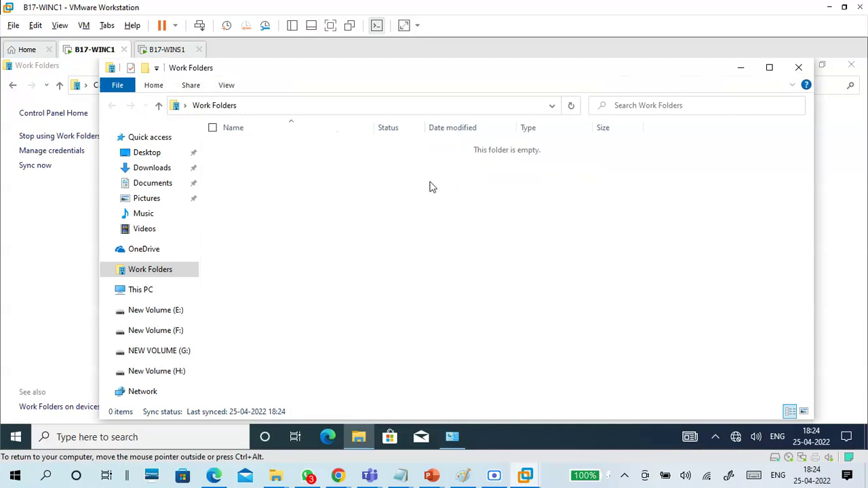
Step: Close the Work Folders settings page and open File Explorer on Work Folders
click(742, 69)
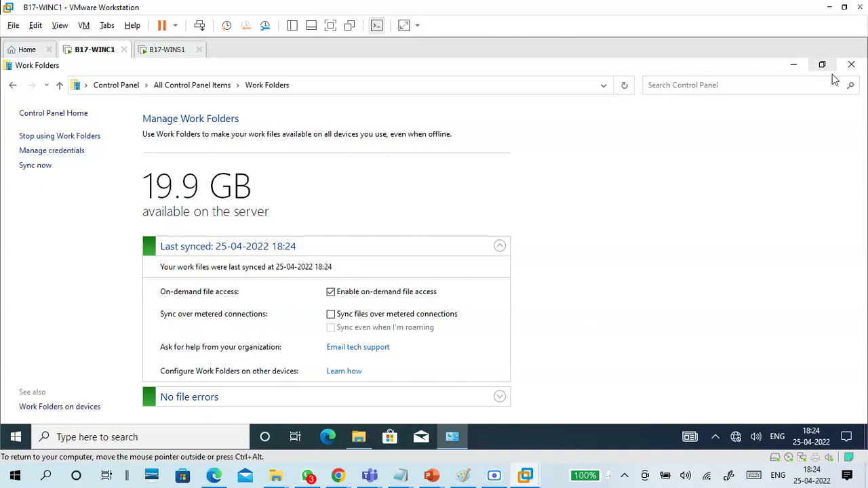
click(852, 65)
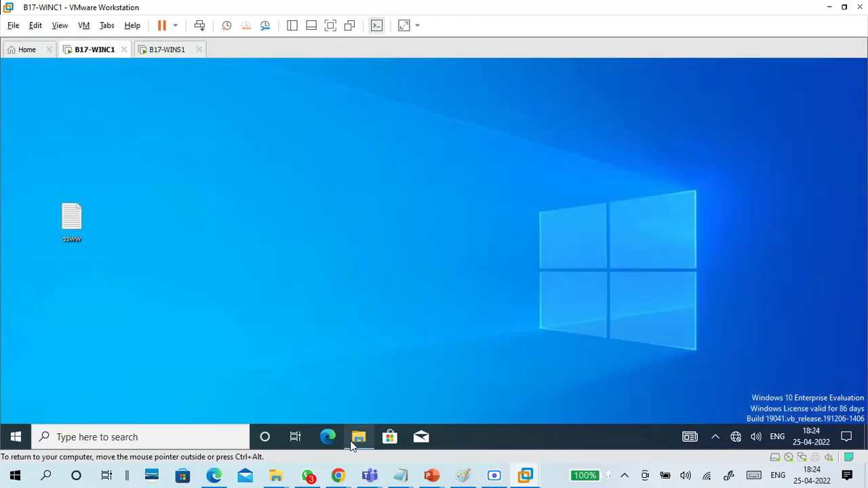
click(358, 439)
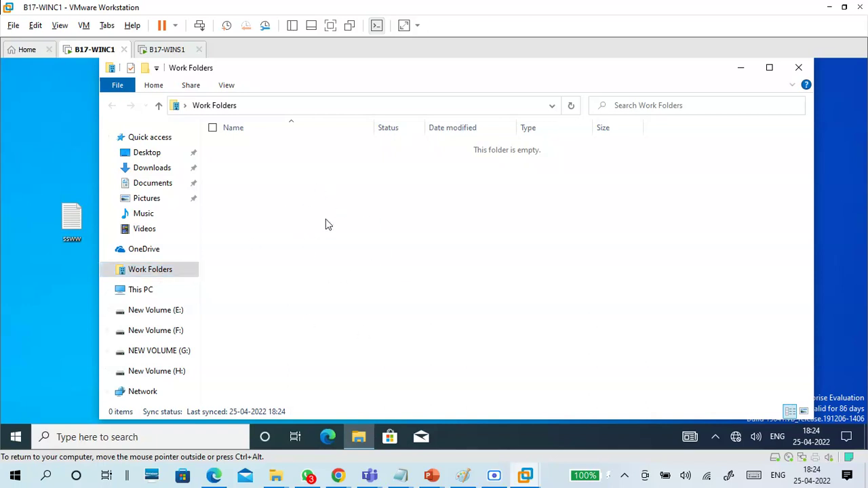
click(169, 47)
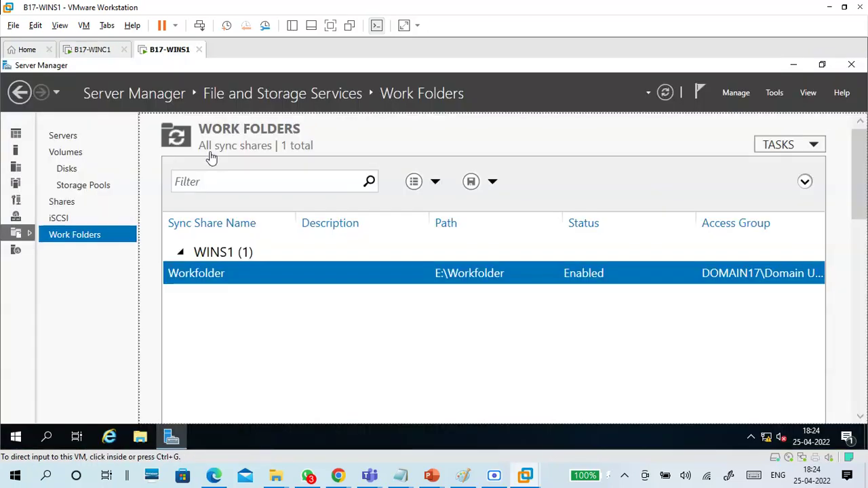
click(142, 438)
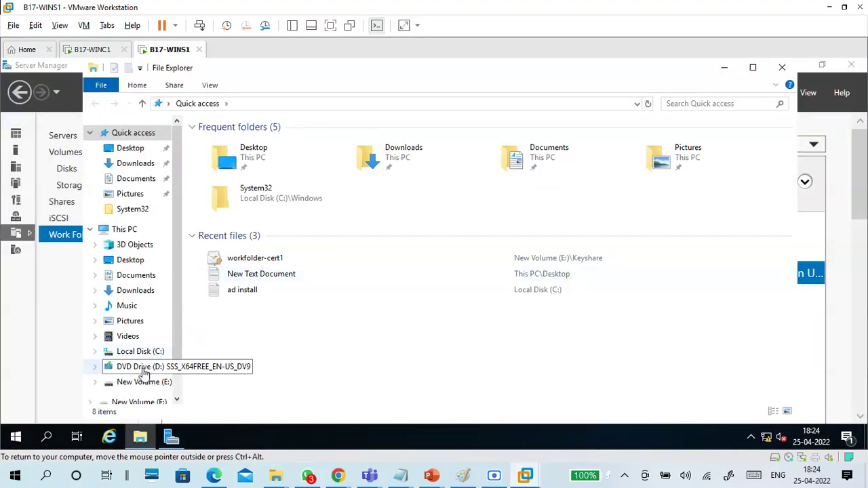
click(152, 383)
click(248, 195)
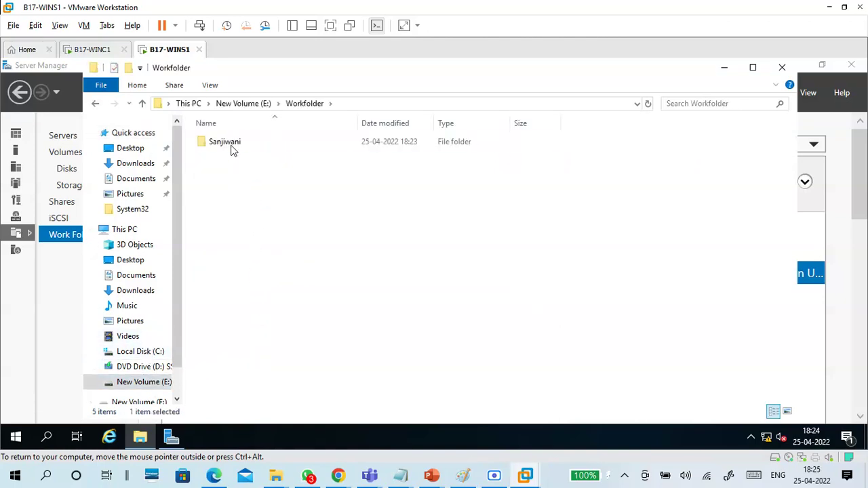
click(233, 146)
double_click(235, 143)
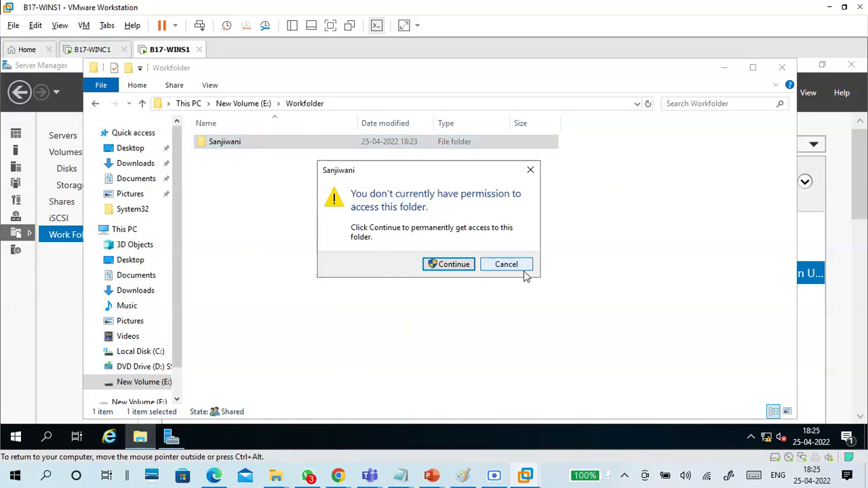
click(519, 268)
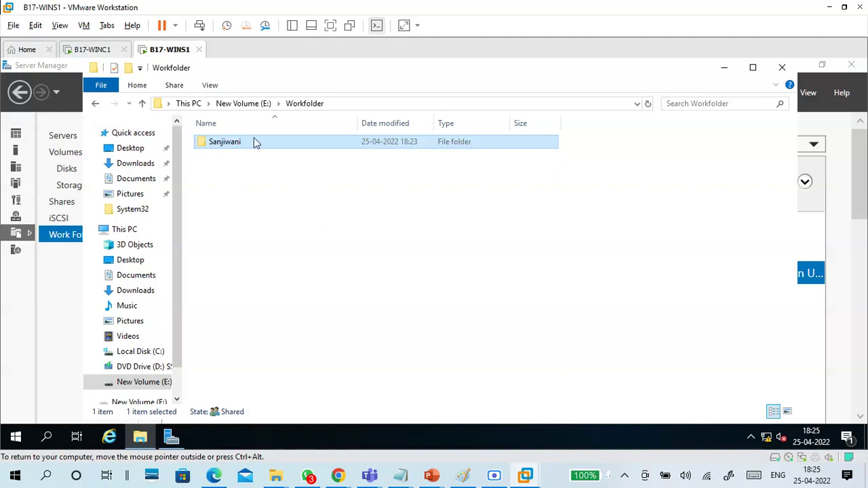
click(105, 51)
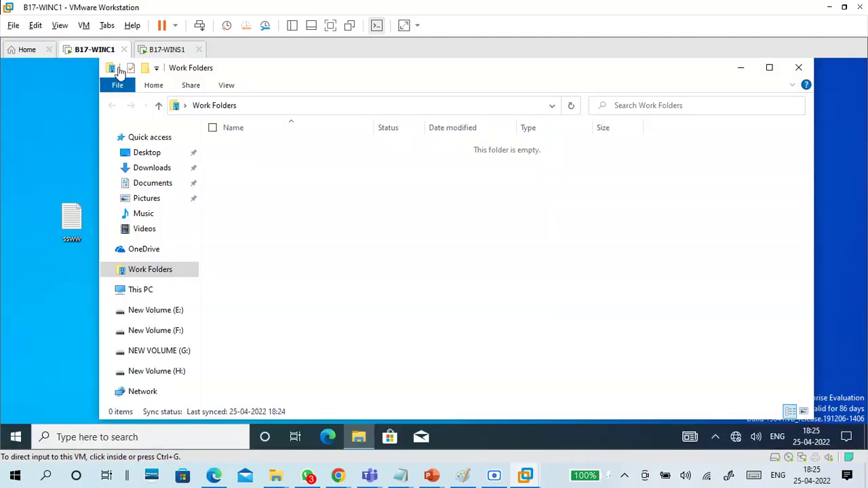
Step: Drag six files (two txt notes, four screenshots) from Batch 17 2022 into WINC1's Work Folders
mouse_move(275, 476)
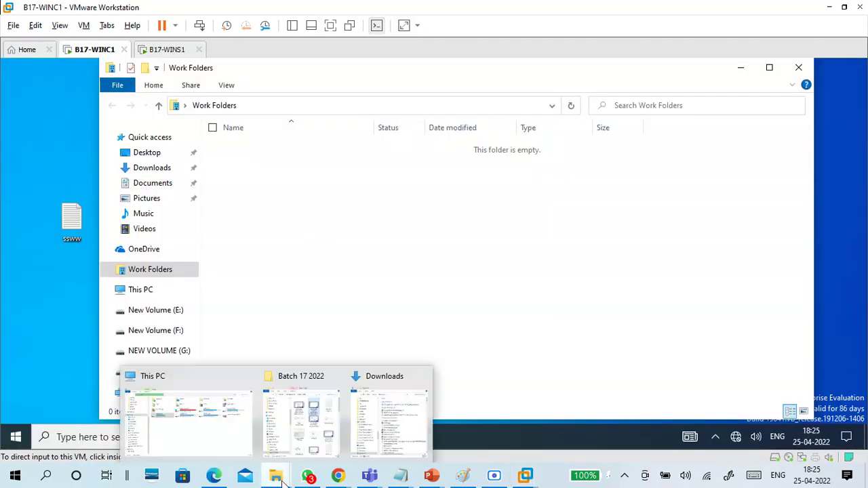
click(314, 447)
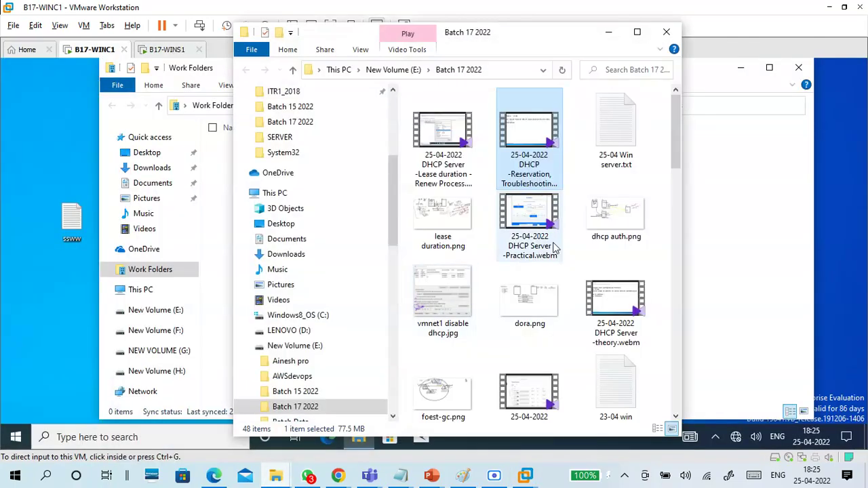
click(619, 136)
ctrl+click(616, 216)
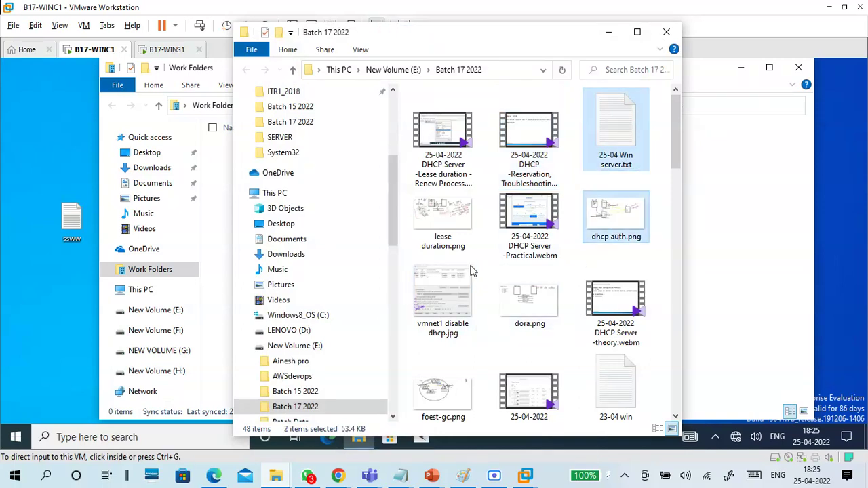
ctrl+click(443, 221)
ctrl+click(470, 319)
ctrl+click(523, 322)
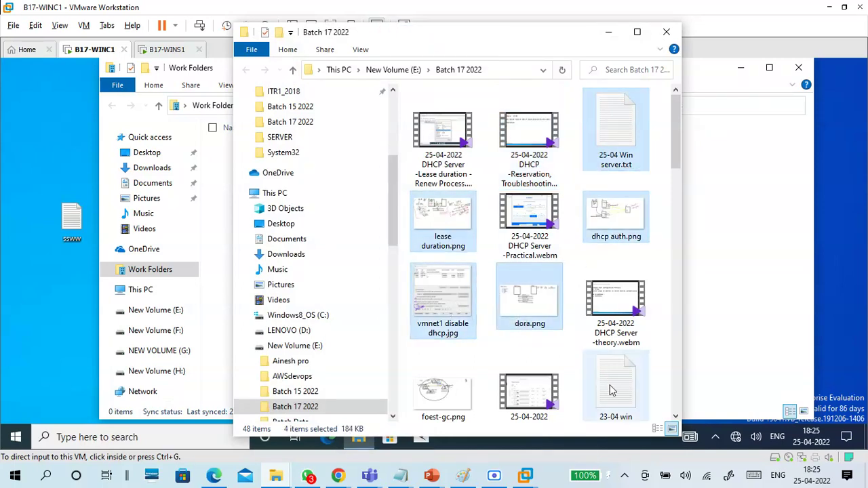
ctrl+click(613, 392)
drag(620, 383, 736, 228)
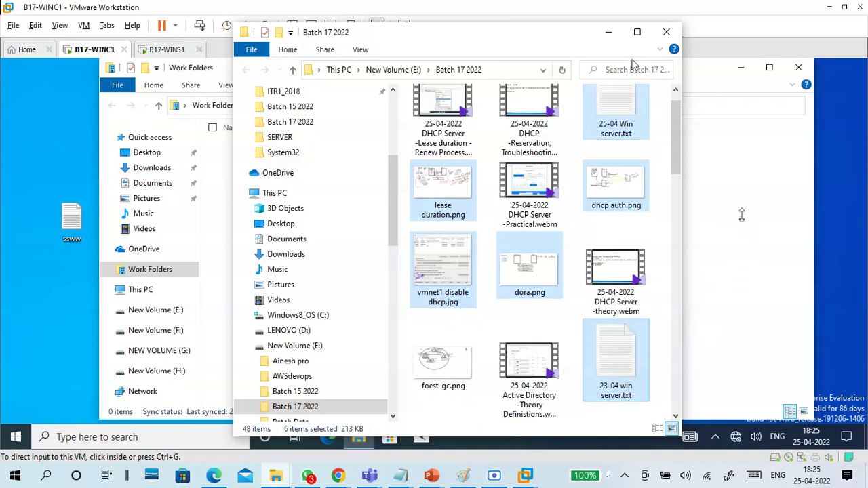
Step: Check the synced files on WINS1 and close the Workfolder window
click(608, 32)
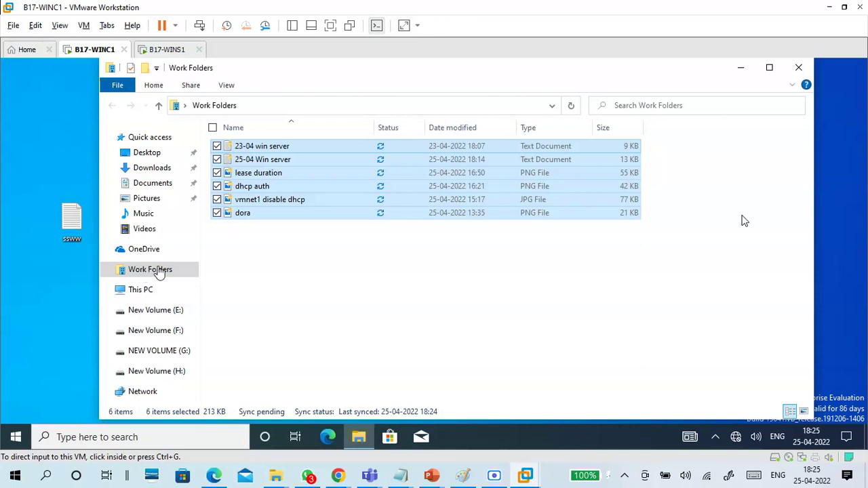
click(315, 279)
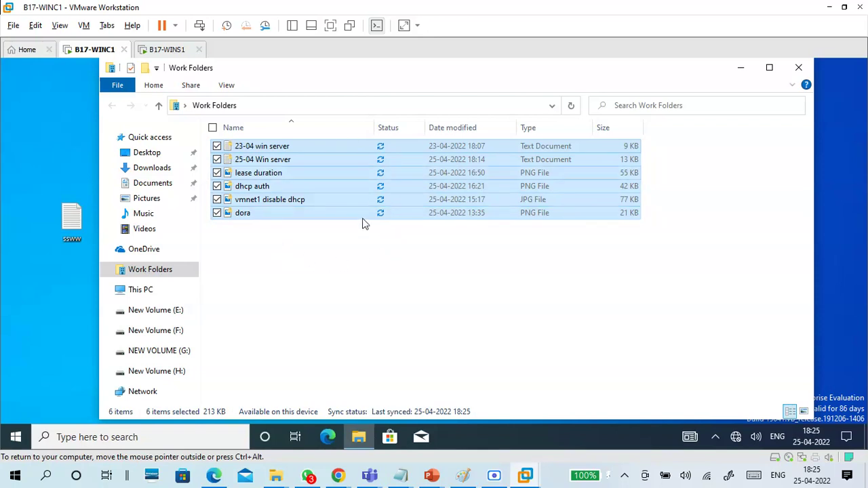
click(177, 50)
key(F2)
click(238, 234)
click(107, 52)
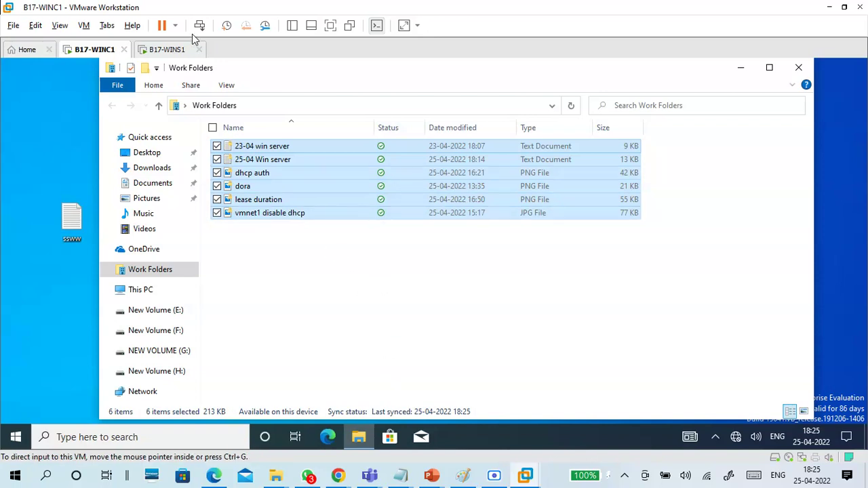
click(164, 52)
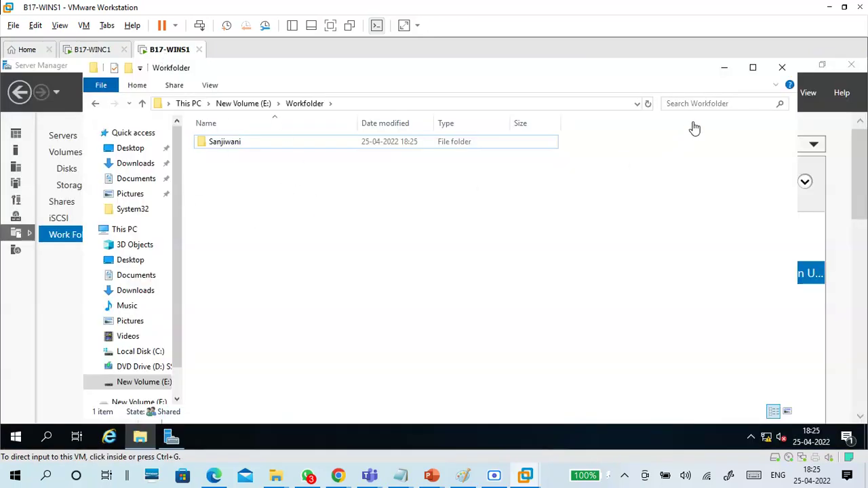
click(782, 67)
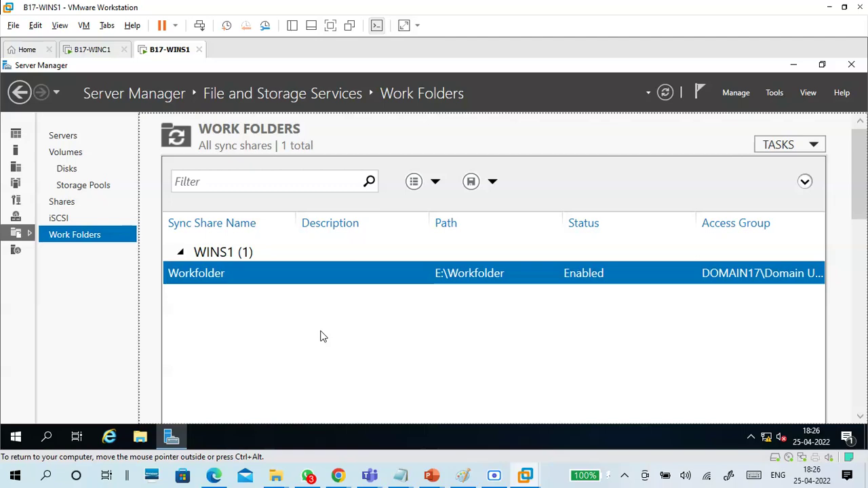
Step: Open a new Chrome tab and run a misspelled 'workfodler app' android search
mouse_move(337, 475)
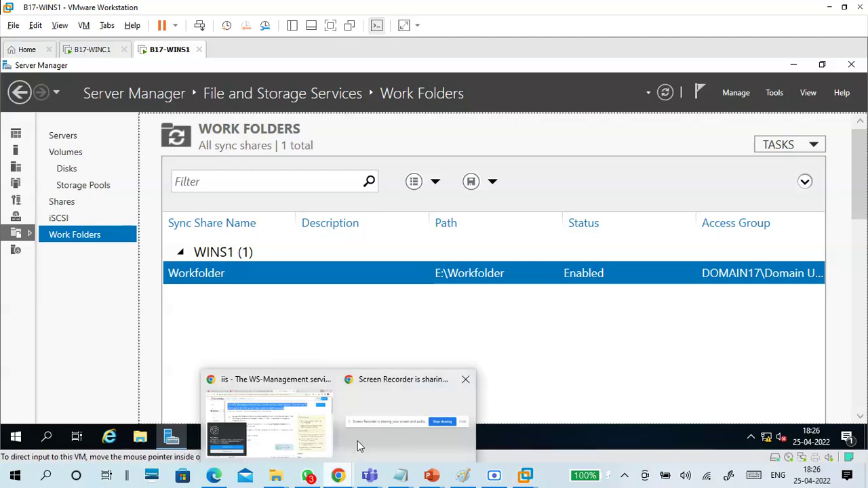
click(302, 424)
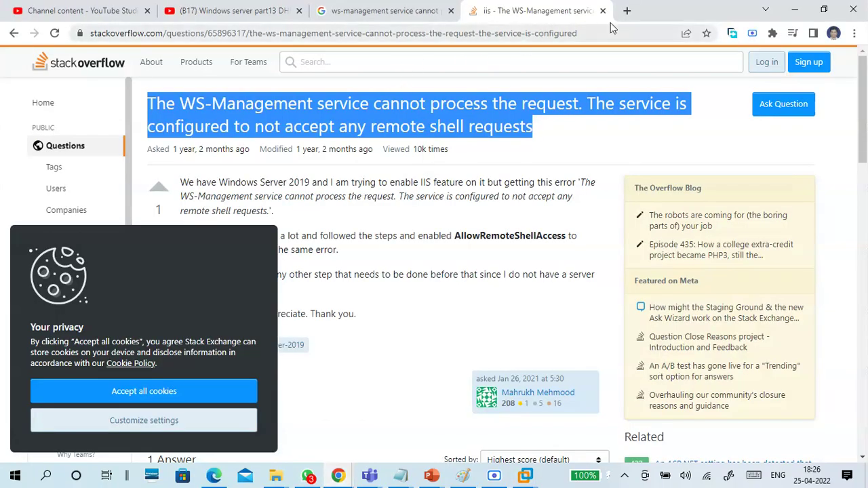
click(628, 11)
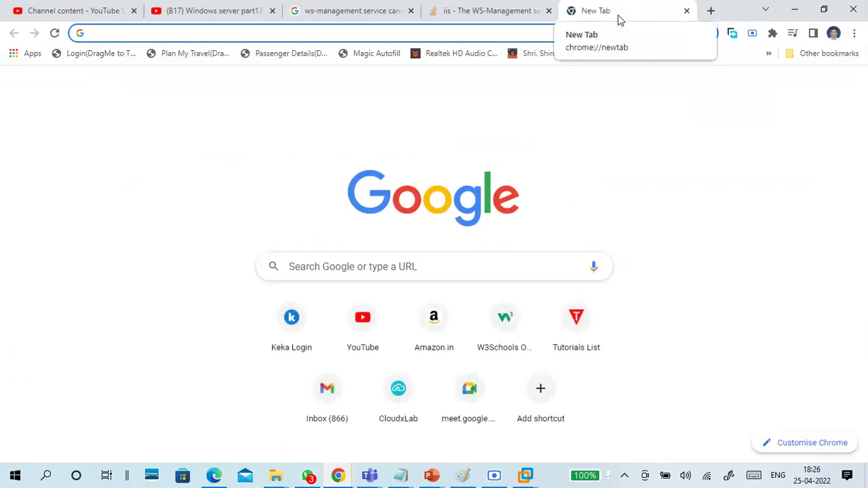
click(508, 33)
text(wo)
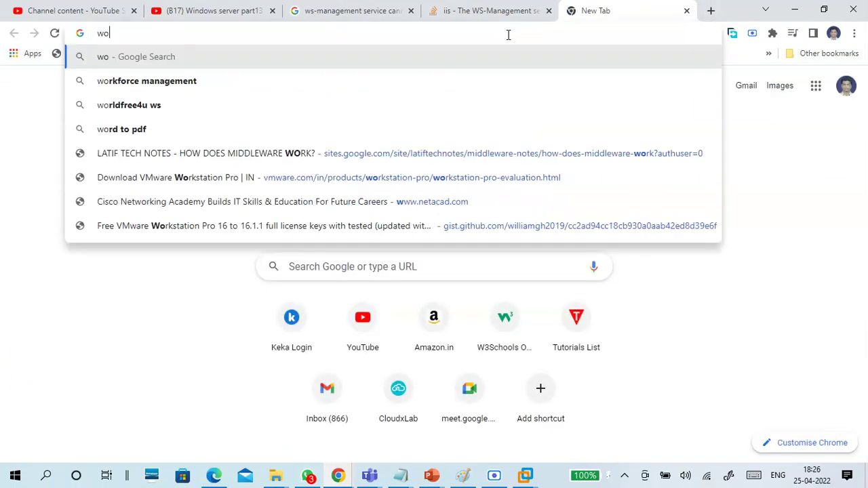
text(rkfodler )
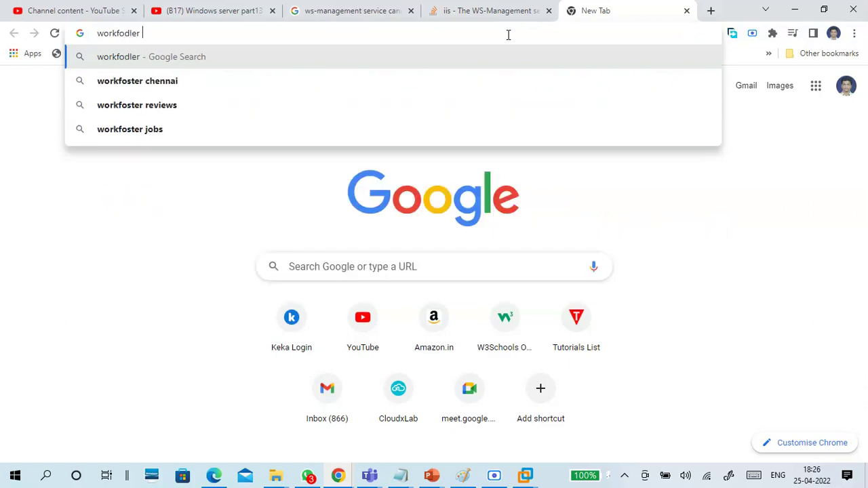
text(app)
key(Down)
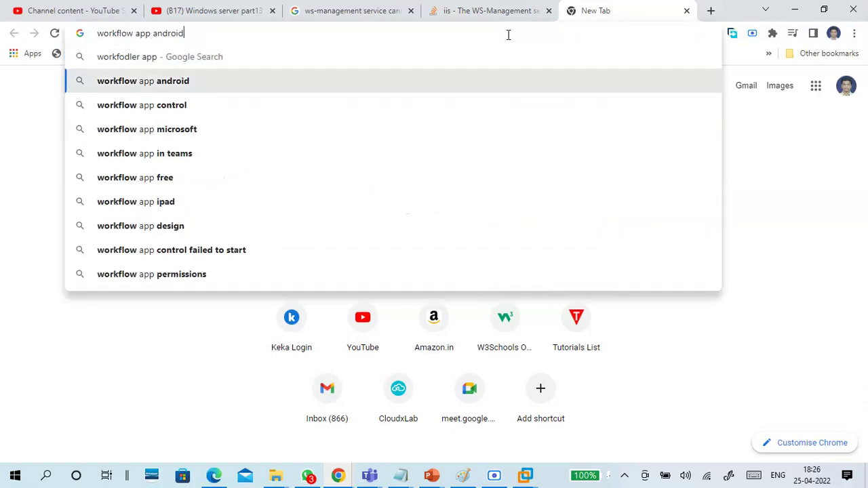
key(Return)
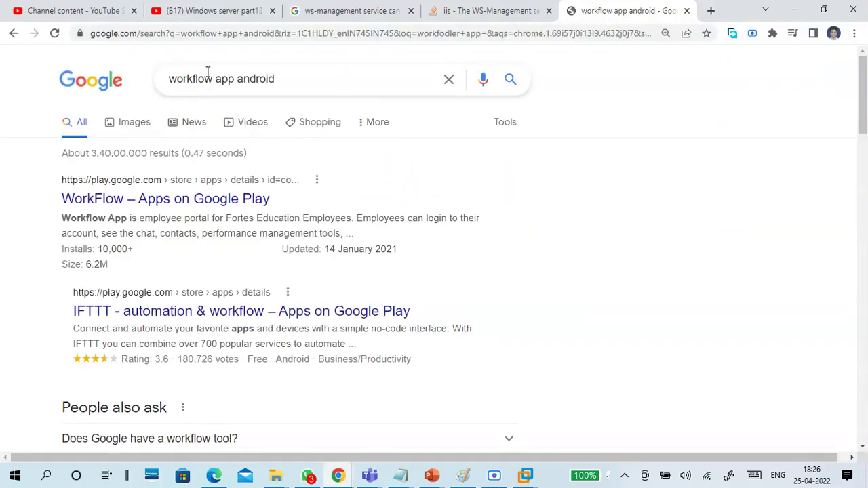
Step: Correct the search to 'workfolder app android' and open the Work Folders Google Play result
click(213, 79)
key(BackSpace)
key(BackSpace)
key(BackSpace)
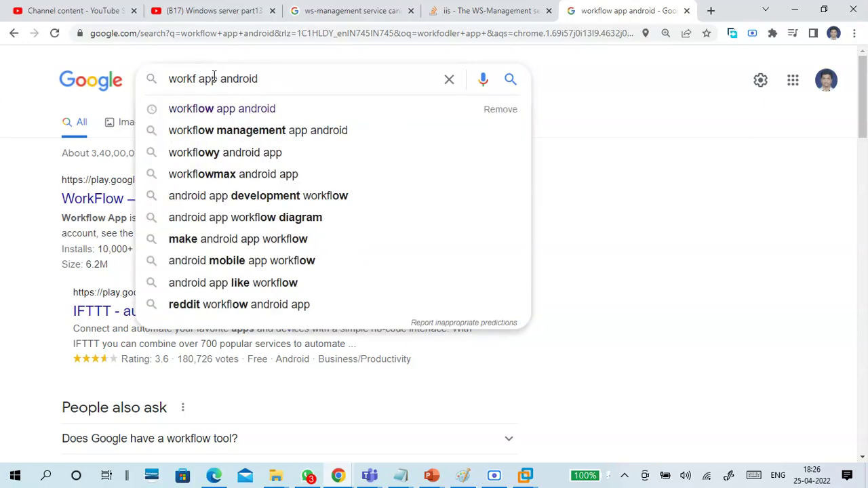
text(older)
key(Return)
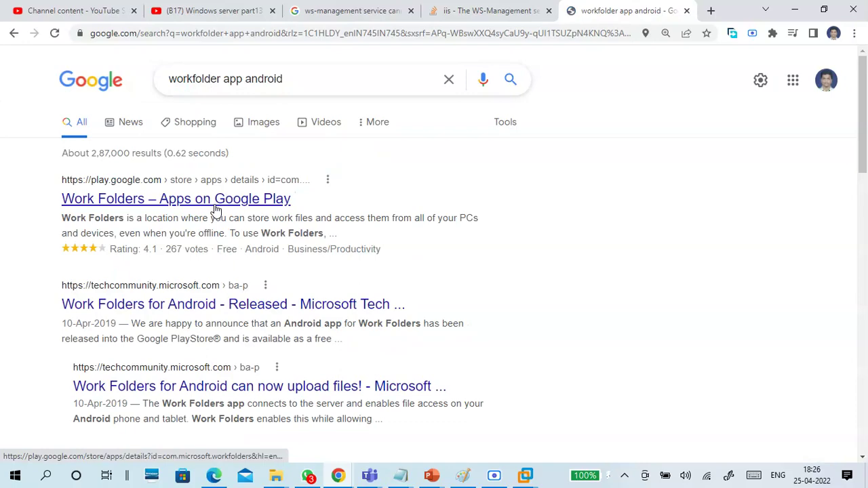
click(216, 200)
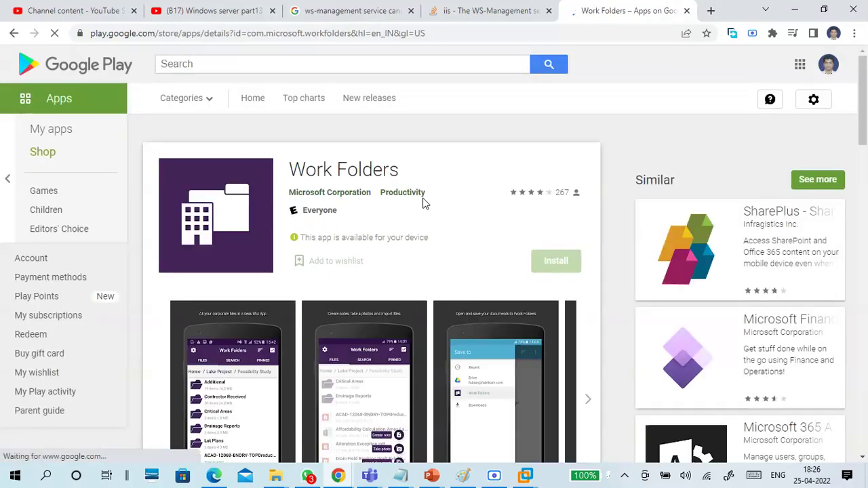
scroll(448, 239, down, 3)
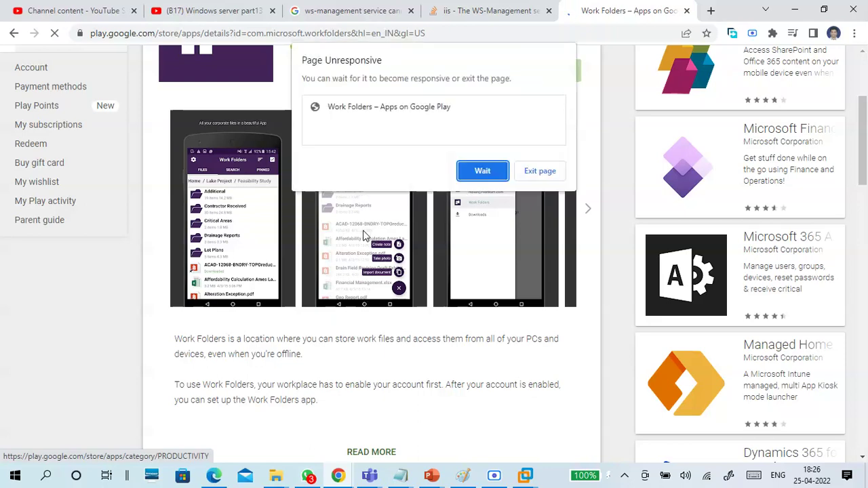
Step: Exit the unresponsive Play Store page, close the Work Folders, Stack Overflow and Google tabs, then minimize Chrome
click(536, 173)
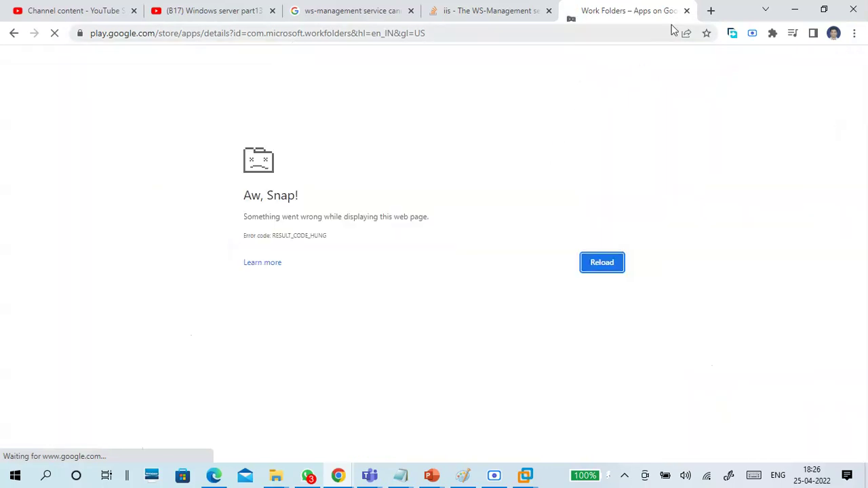
click(687, 11)
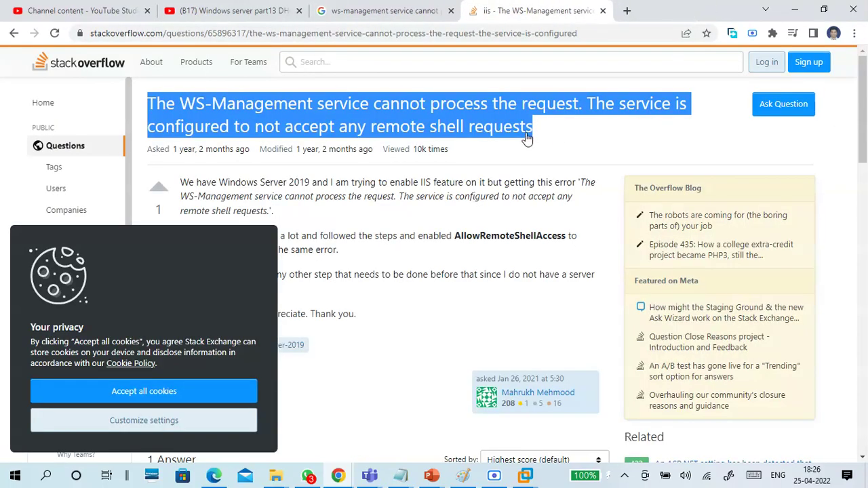
click(602, 12)
click(452, 12)
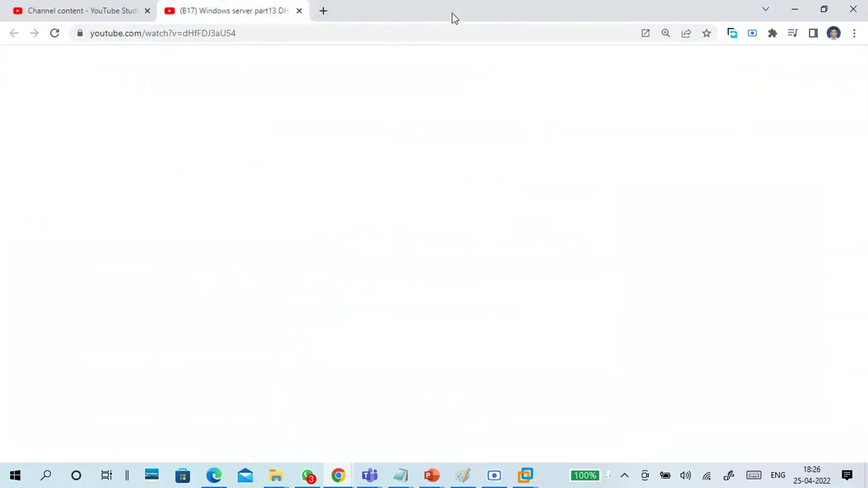
click(801, 11)
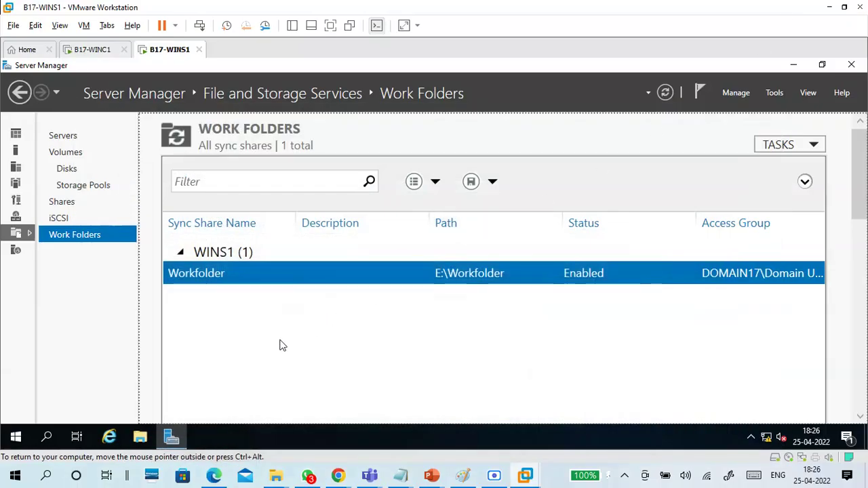
Step: Bring the '25-04 Win server.txt' notes to the front in Notepad
mouse_move(399, 473)
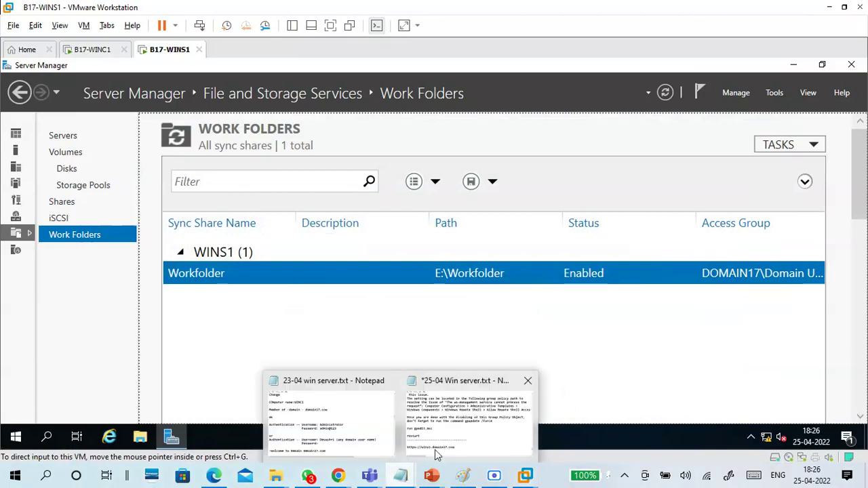
click(449, 438)
scroll(328, 282, up, 10)
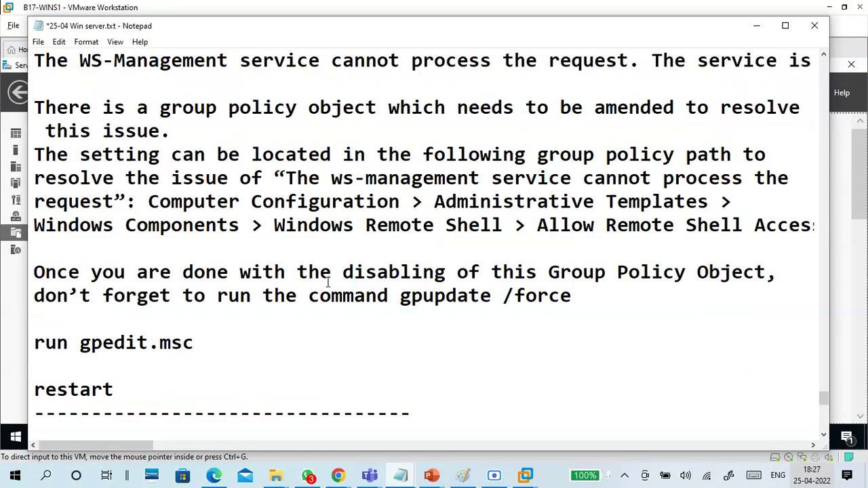
scroll(328, 283, down, 12)
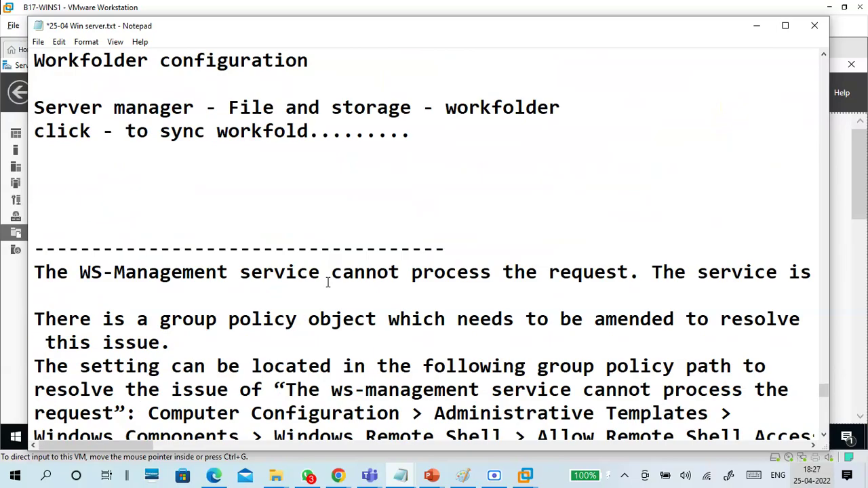
scroll(328, 282, up, 7)
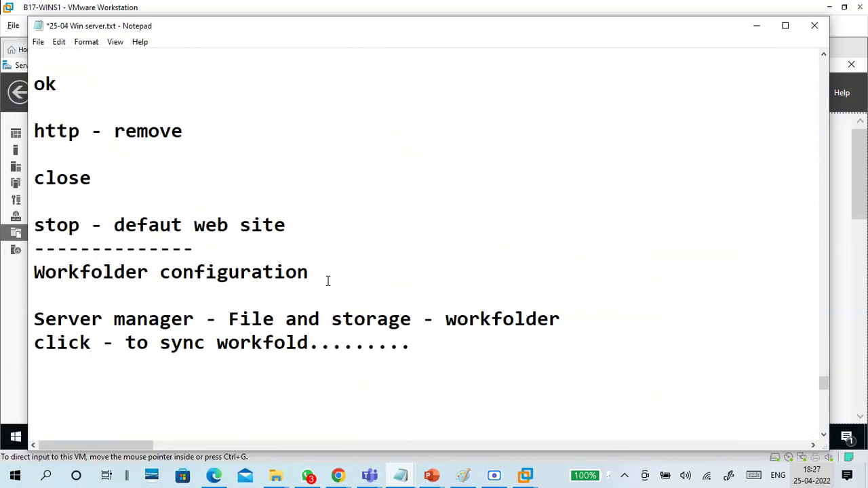
scroll(334, 309, down, 2)
Step: Find the 'sync workfold' line in the Workfolder configuration section and put the caret at its end
click(326, 251)
scroll(326, 250, down, 3)
scroll(297, 214, up, 3)
drag(160, 211, 447, 209)
click(448, 209)
scroll(441, 227, down, 5)
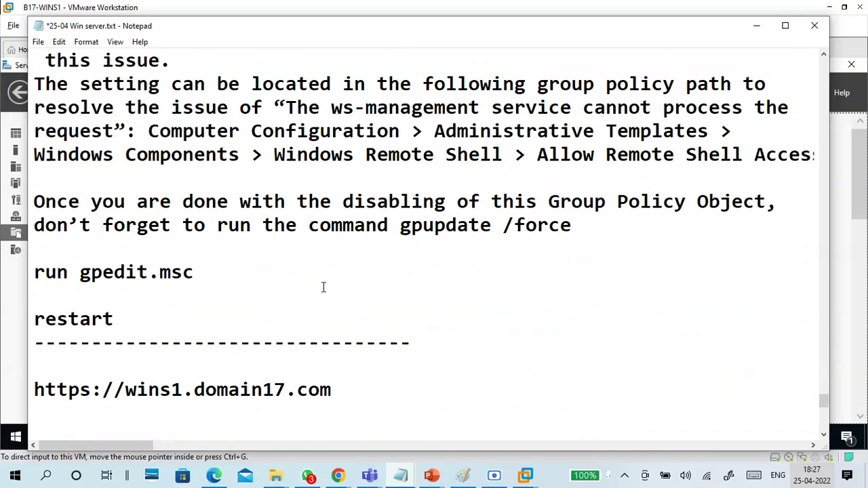
scroll(313, 291, up, 2)
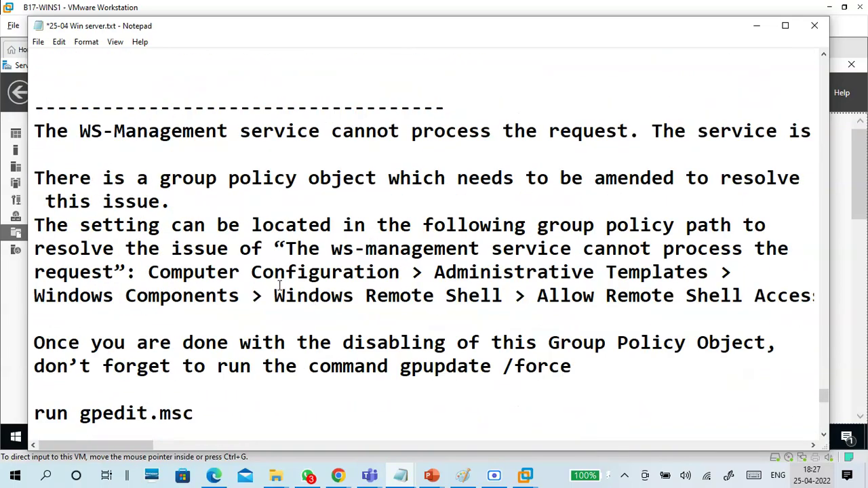
scroll(279, 286, up, 3)
scroll(268, 271, down, 7)
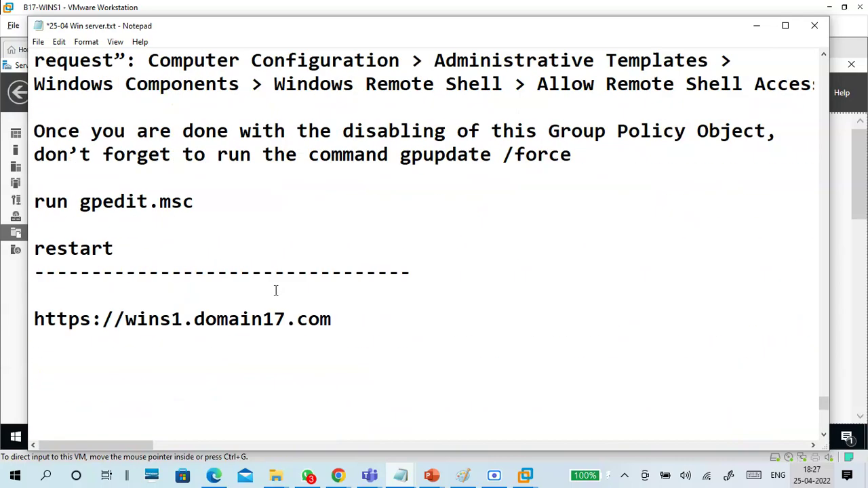
scroll(275, 291, up, 9)
scroll(195, 346, down, 2)
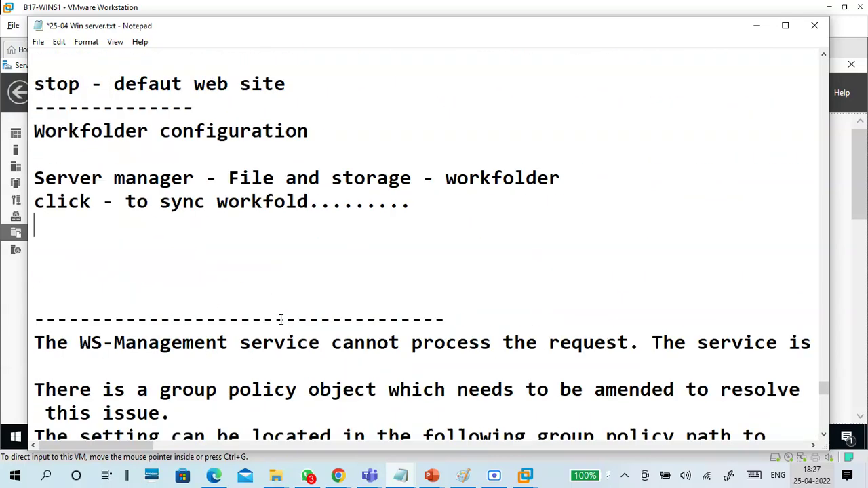
Step: Add the lines 'share folder : e:\workfolder' and 'add - domain users' to the notes
click(251, 227)
click(251, 242)
key(Return)
key(Return)
key(Return)
key(Return)
key(Return)
key(Up)
key(Up)
key(Up)
text(share)
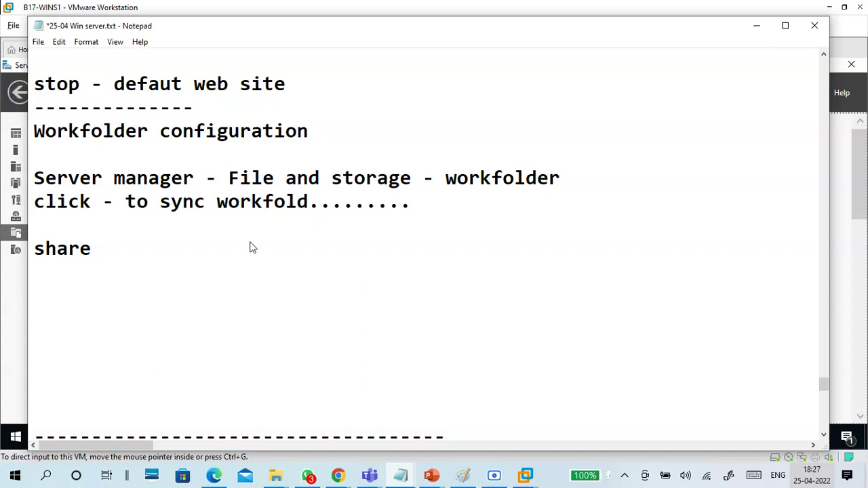
text( folder)
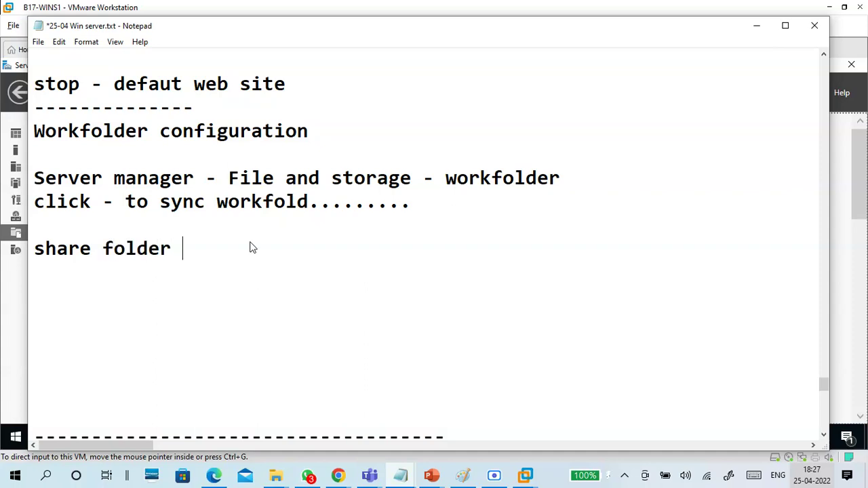
text( : e:\workfolder)
key(Return)
key(Return)
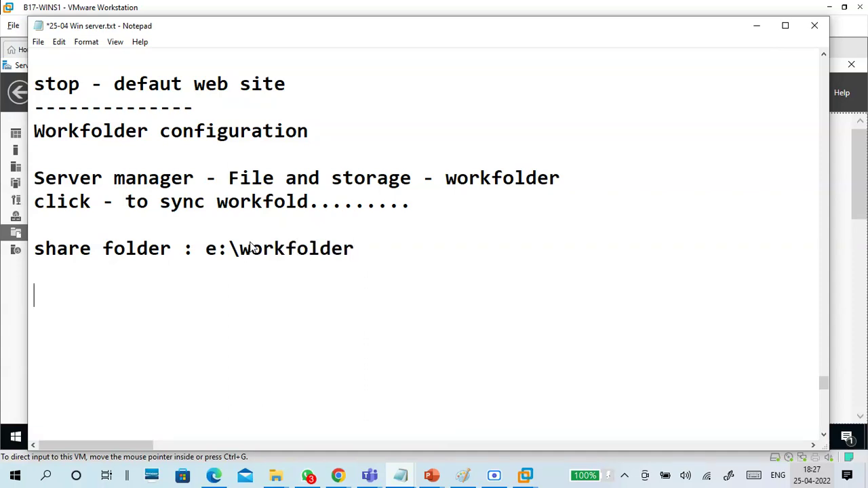
text(add - domain )
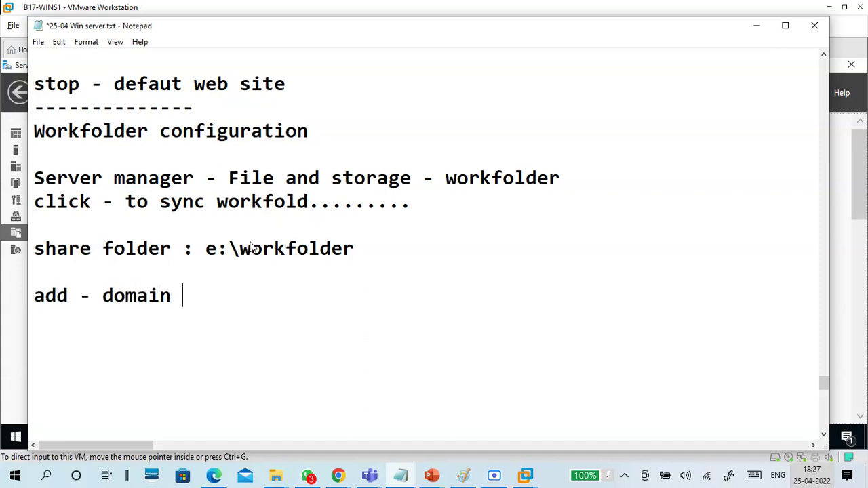
text(users)
key(Return)
key(Return)
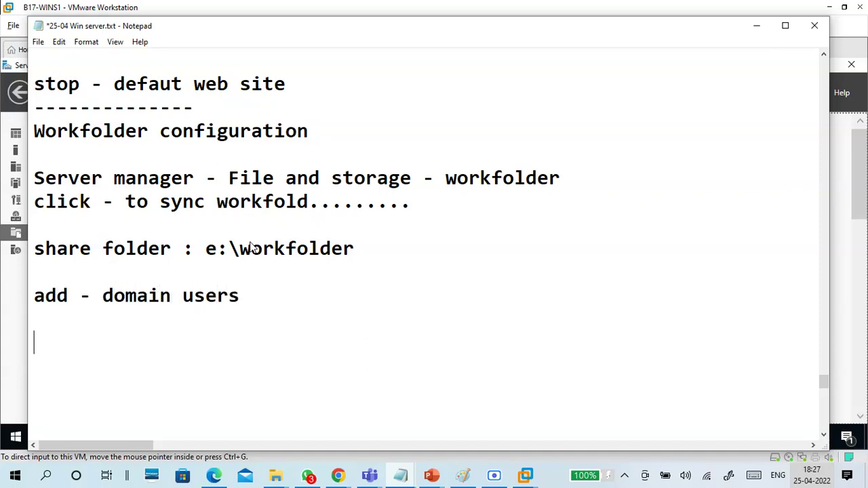
Step: Paste the WS-Management troubleshooting notes and add a 'create' line below 'add - domain users'
scroll(250, 247, down, 1)
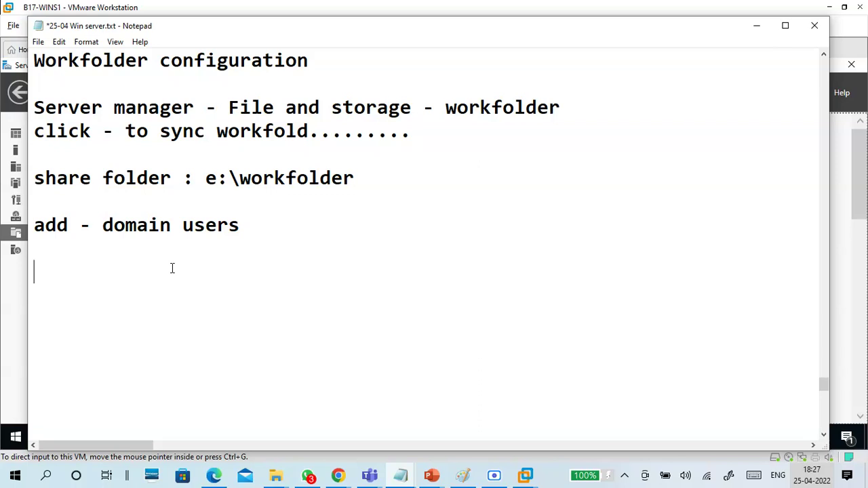
key(ctrl+v)
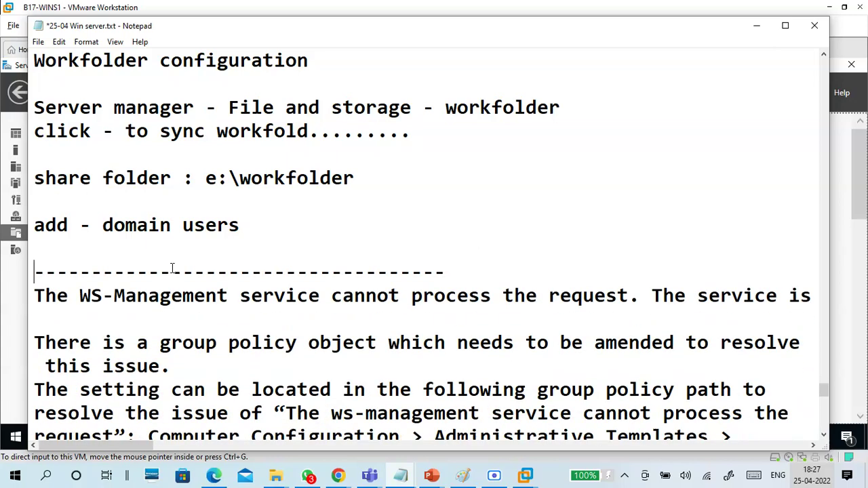
click(171, 261)
key(Return)
text(create)
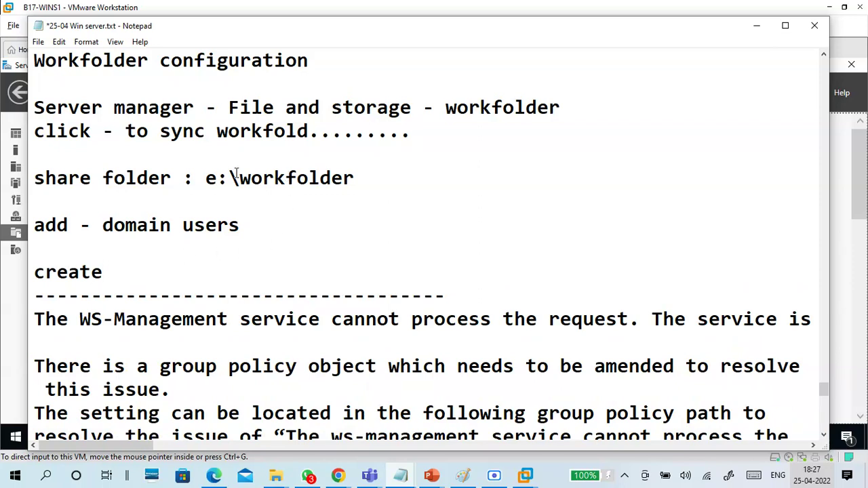
drag(207, 178, 377, 172)
drag(36, 229, 258, 223)
click(207, 278)
Step: Scroll down the notes and highlight part of the remote shell policy name
scroll(209, 279, down, 2)
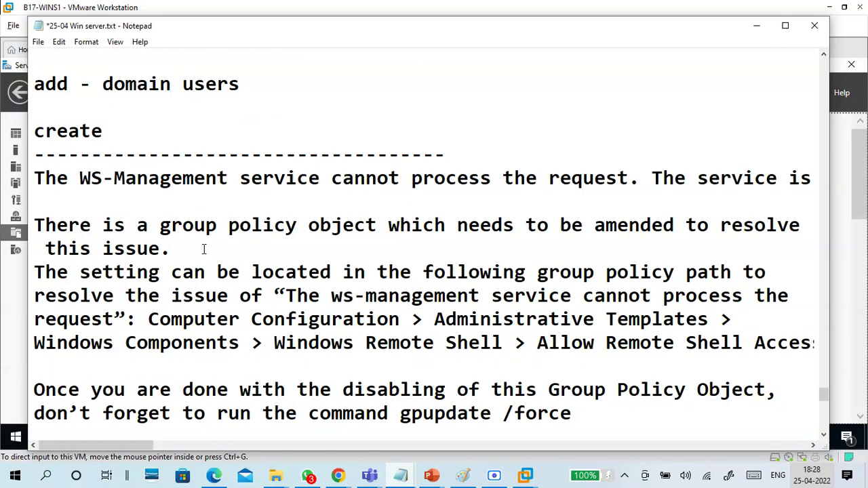
scroll(209, 258, down, 1)
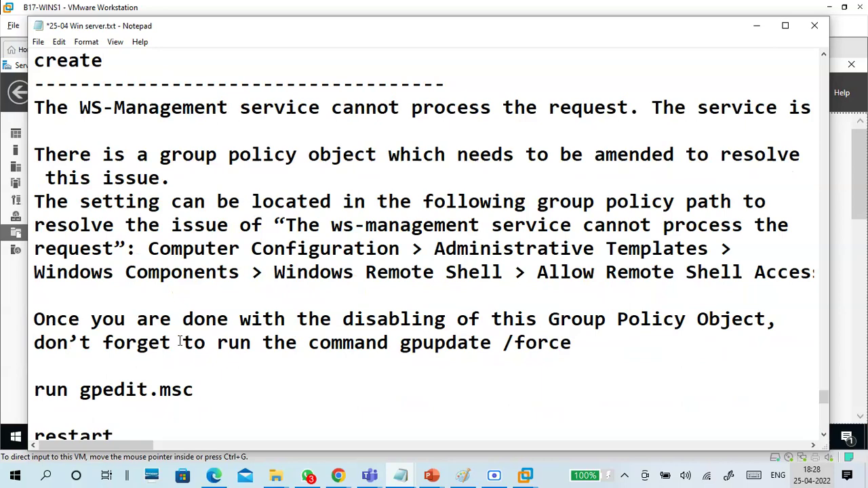
scroll(269, 251, down, 2)
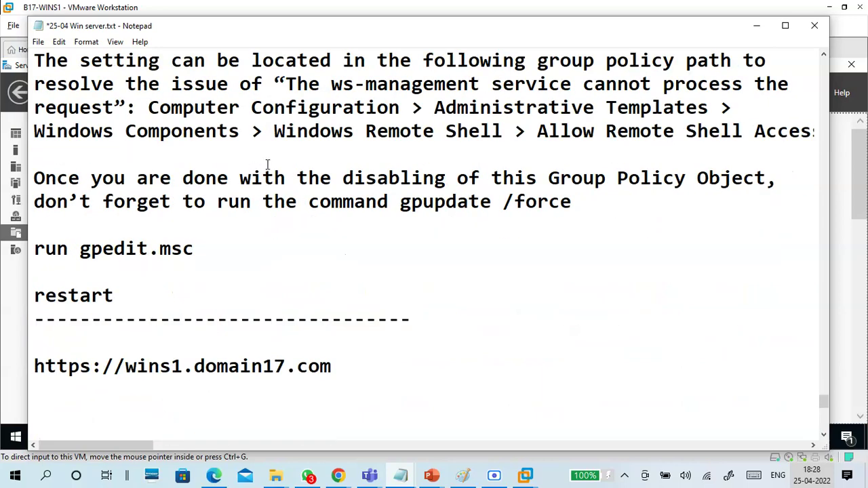
drag(542, 133, 790, 133)
Step: Start a 'client' heading on the line below the separator
click(156, 170)
scroll(215, 261, down, 2)
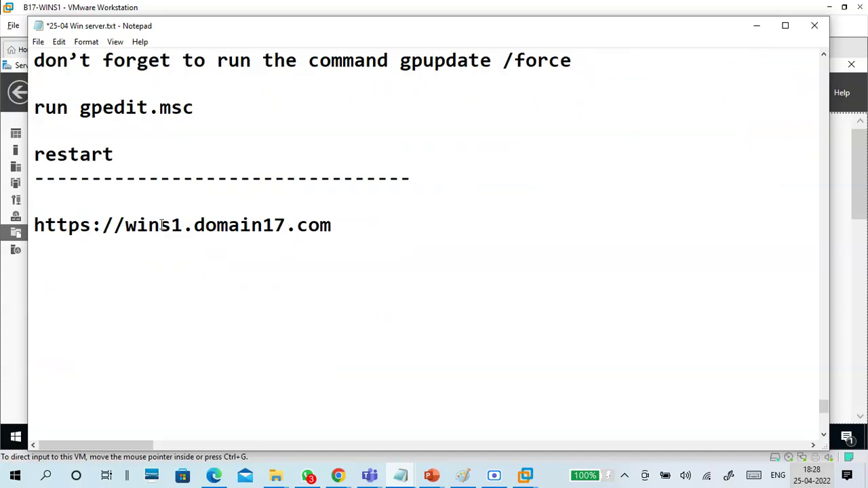
click(162, 198)
text(client)
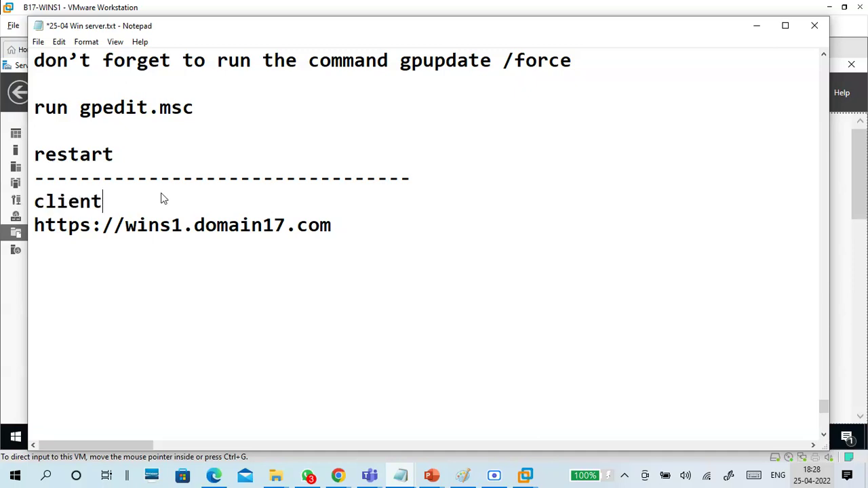
key(Return)
key(Return)
key(Return)
key(Return)
key(Return)
key(Up)
key(Up)
key(Up)
key(Up)
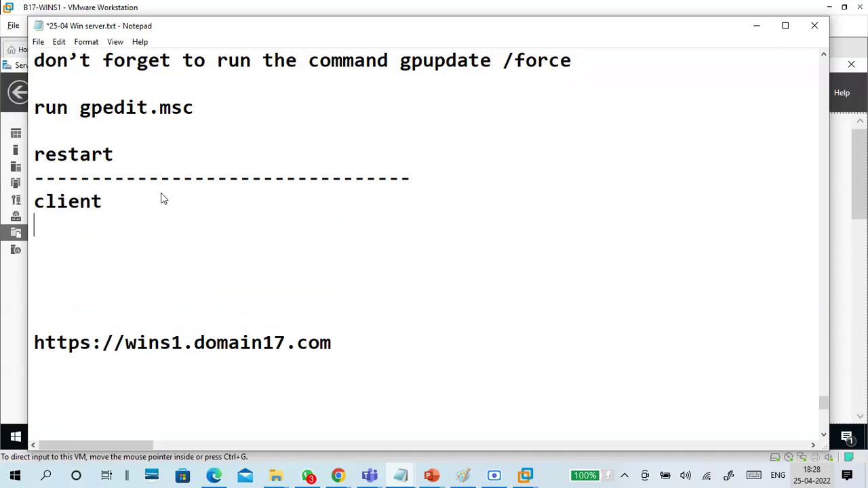
key(Return)
Step: Add 'import certificate' and 'at server export - mmc - add/remove snap-in - certificate myuser account-' lines
text(impoer)
key(BackSpace)
text(rt cer)
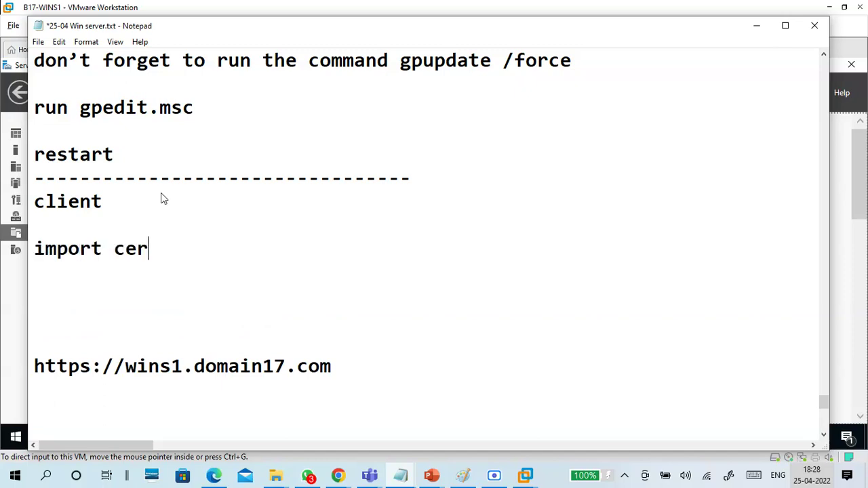
text(tificate)
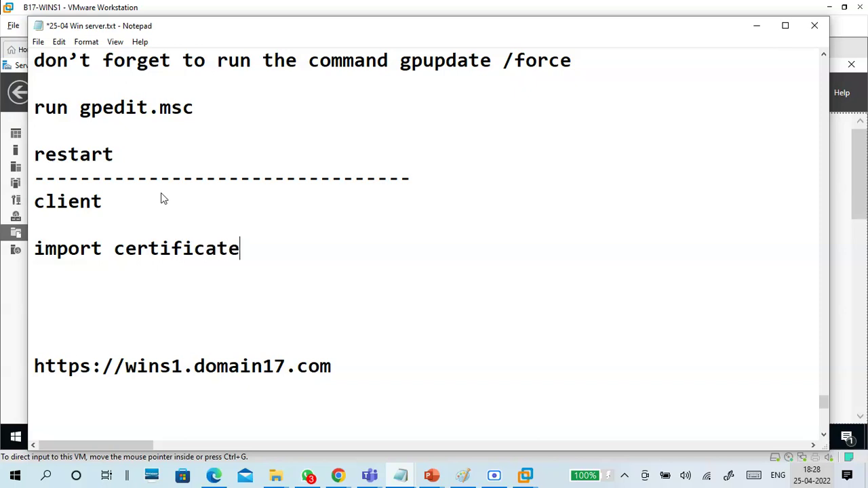
key(Return)
key(Return)
text(at server)
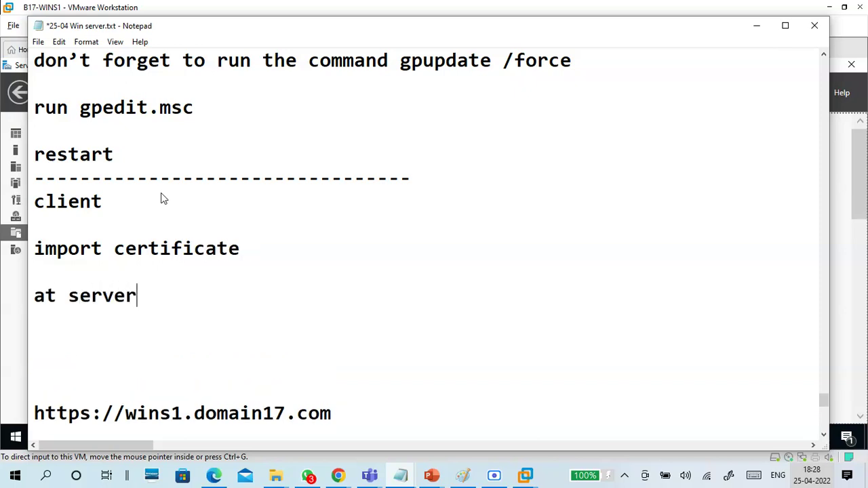
text( export)
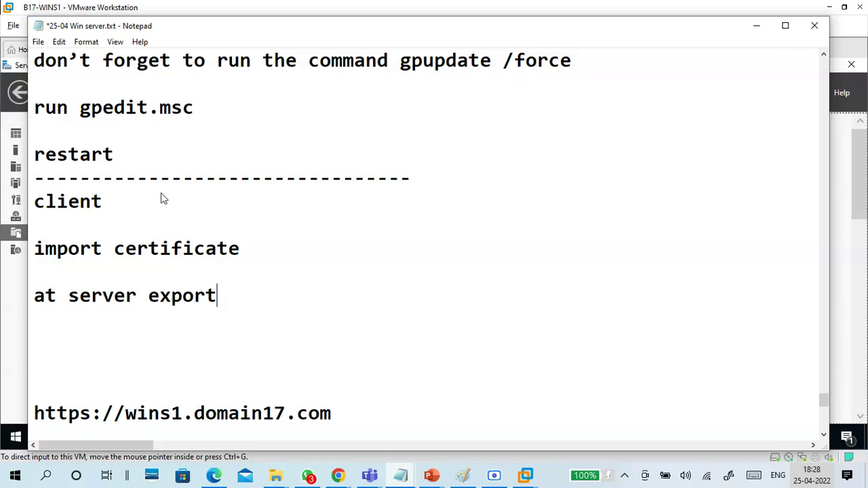
text( - mmc)
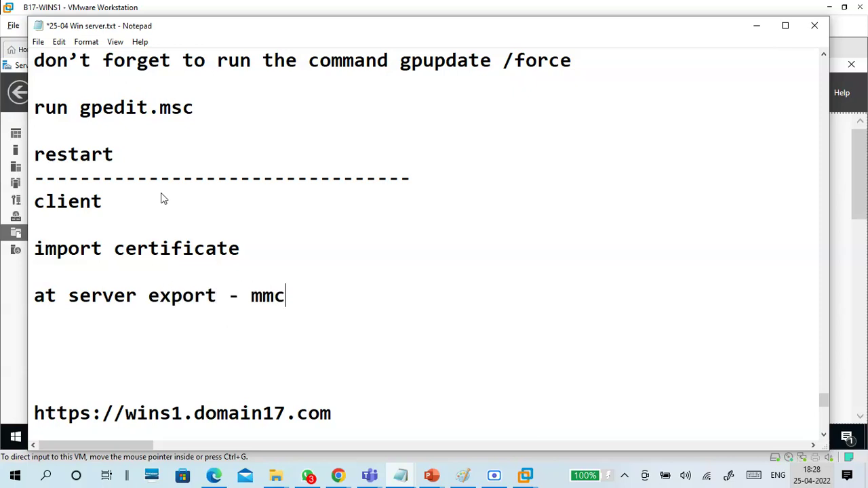
text( - add/remove )
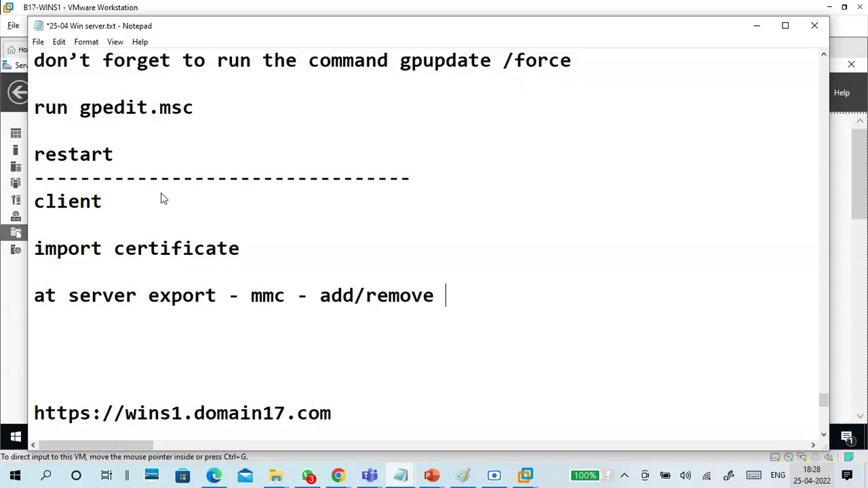
text(snap-in - )
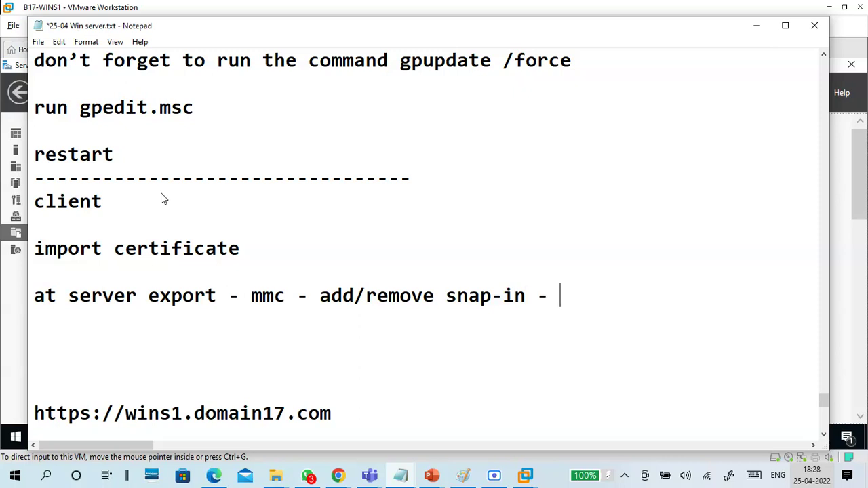
text(certii)
key(BackSpace)
text(ficae)
key(BackSpace)
text(te)
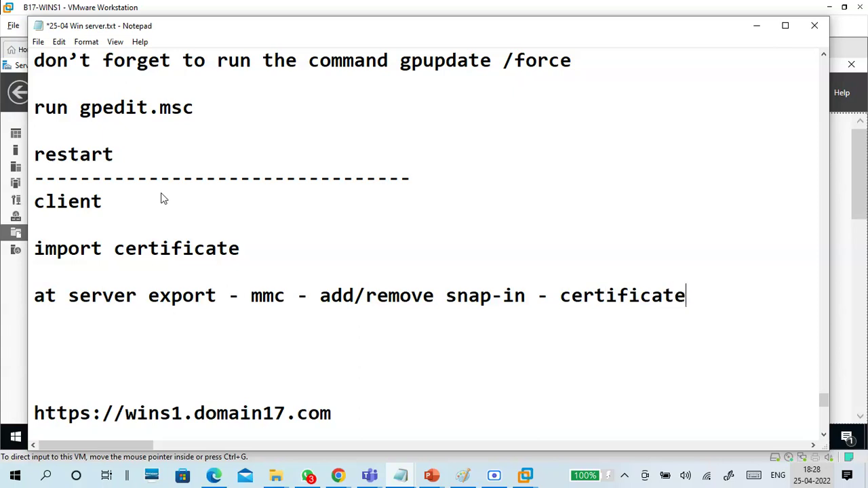
text( myuser)
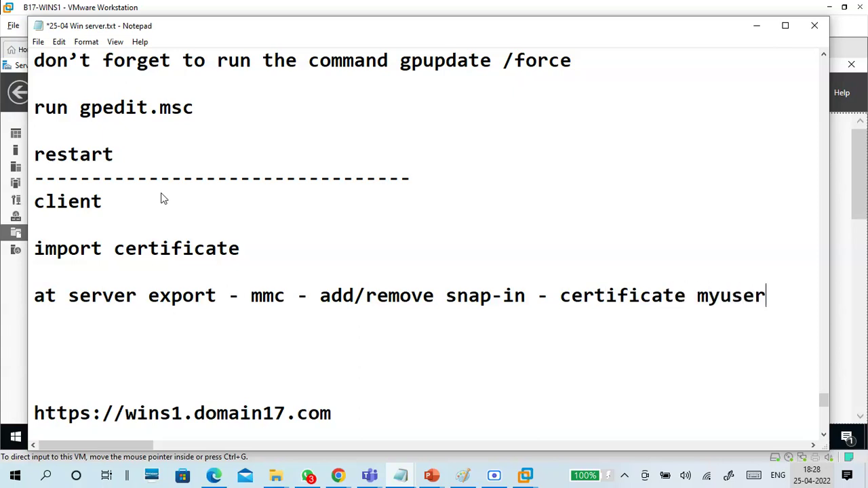
text( account)
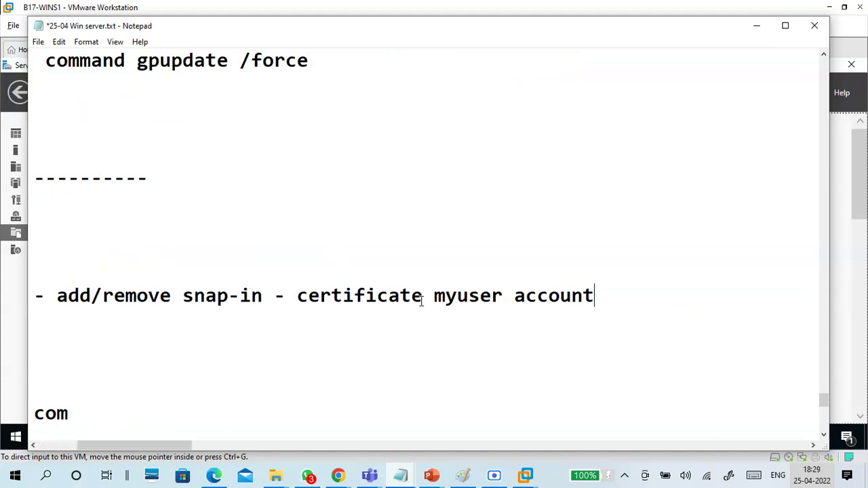
text(-)
Step: End the export line with '-o' and add a 'trusted root certificate' line
scroll(430, 304, down, 2)
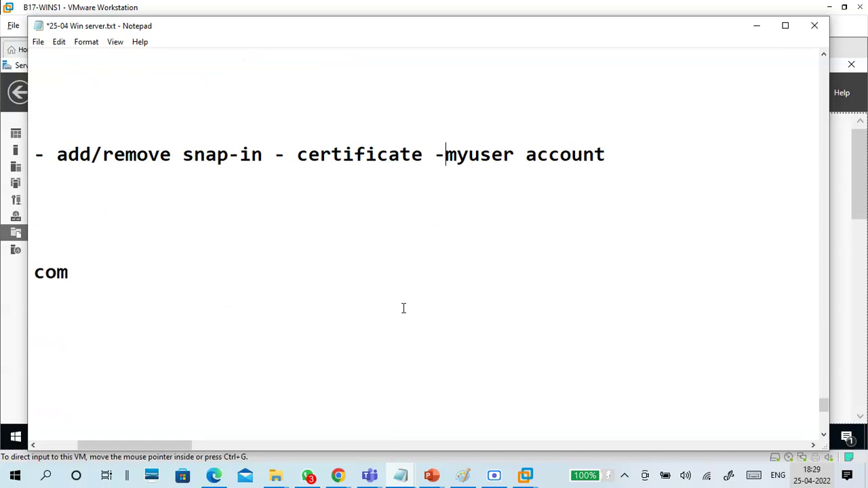
click(297, 197)
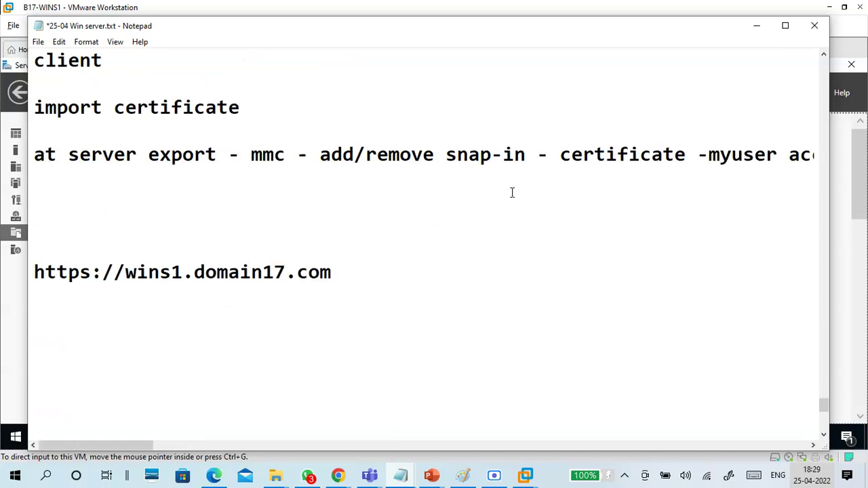
click(780, 155)
click(793, 155)
double_click(794, 155)
click(693, 157)
text(-ok)
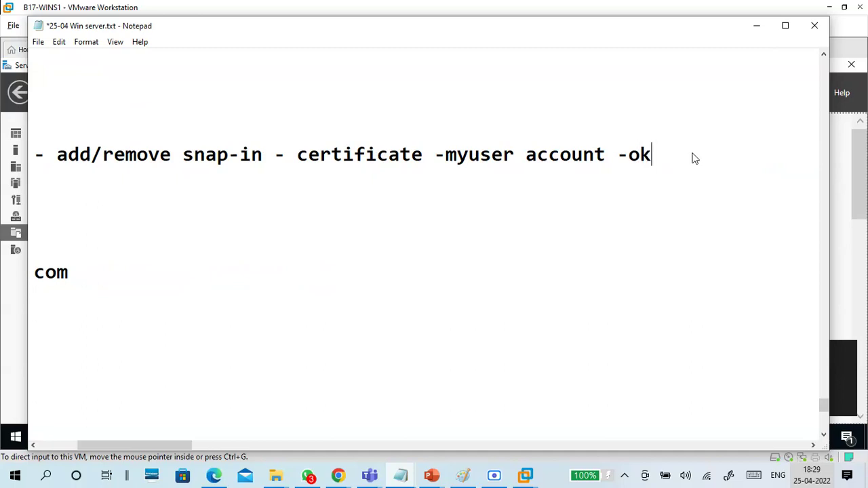
key(Return)
key(Return)
text(trusted root ce)
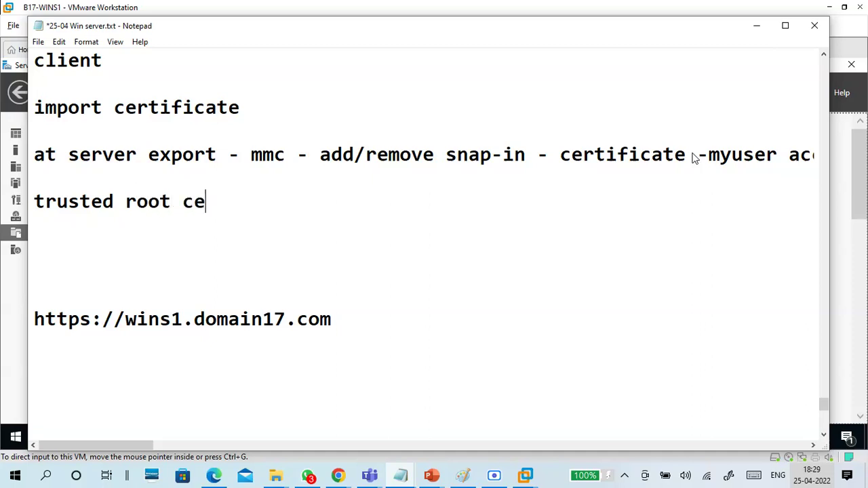
text(rtificate)
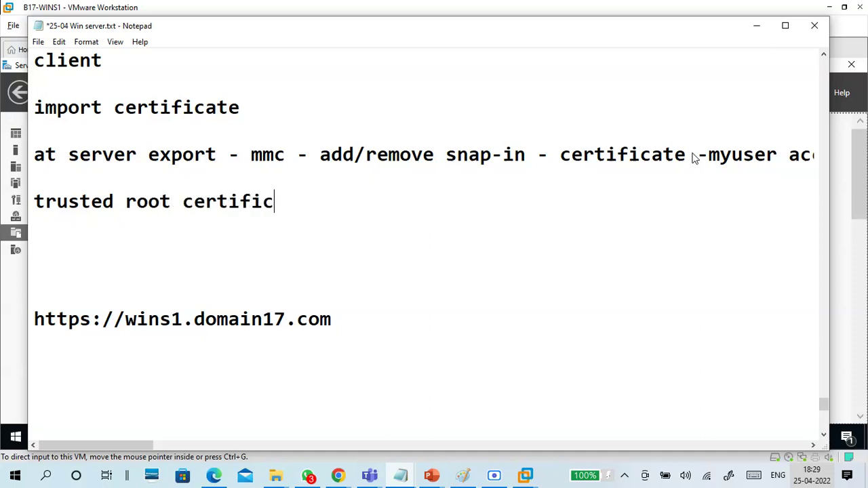
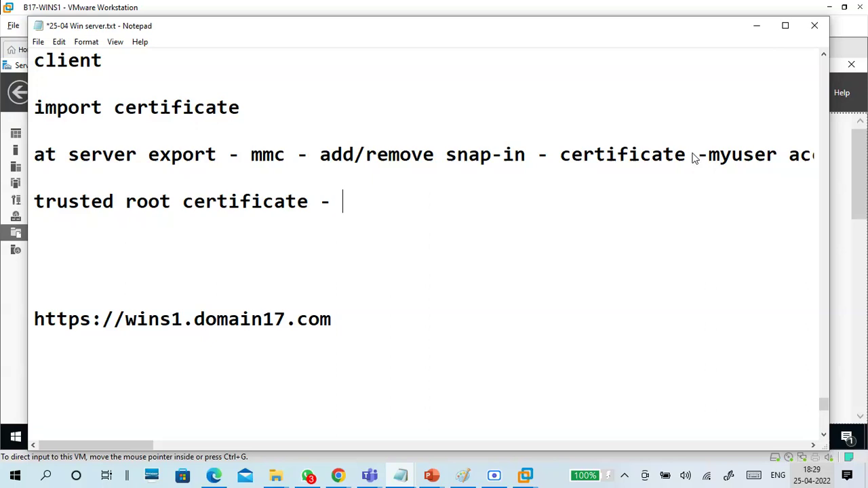
Step: Add the notes '- friendly name -workfolder-cert' and 'rt - all task - export'
text(- fre)
key(BackSpace)
text(iendly anme)
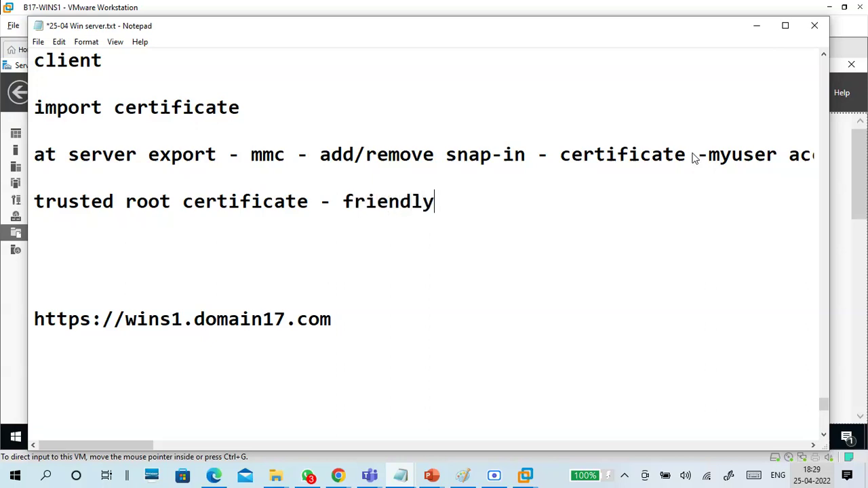
key(BackSpace)
key(BackSpace)
key(BackSpace)
key(BackSpace)
key(BackSpace)
text(name -w)
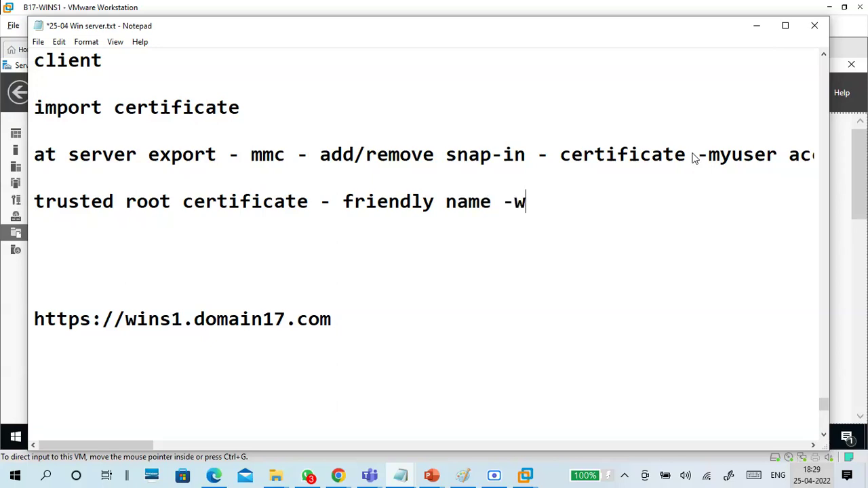
text(orkfolder)
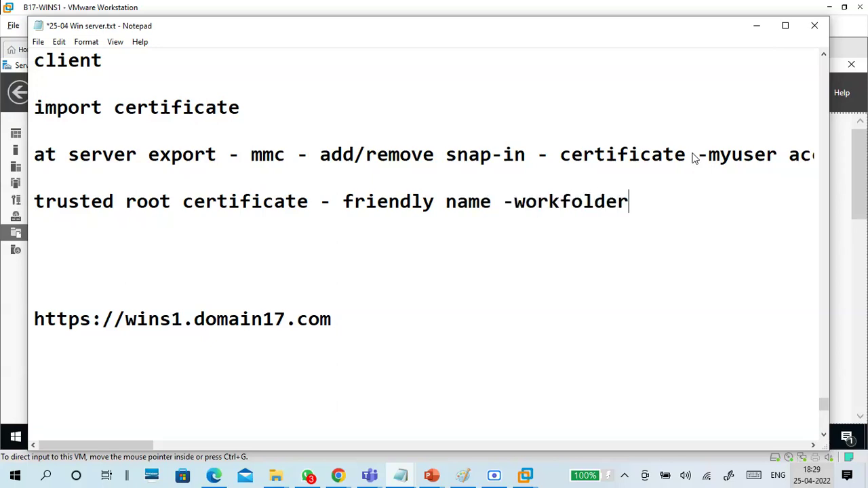
text(-cert)
key(Return)
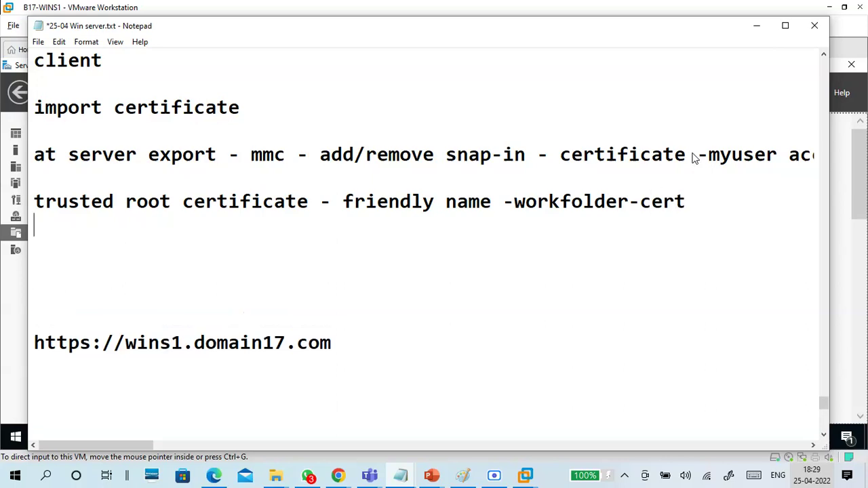
text(rt - all t)
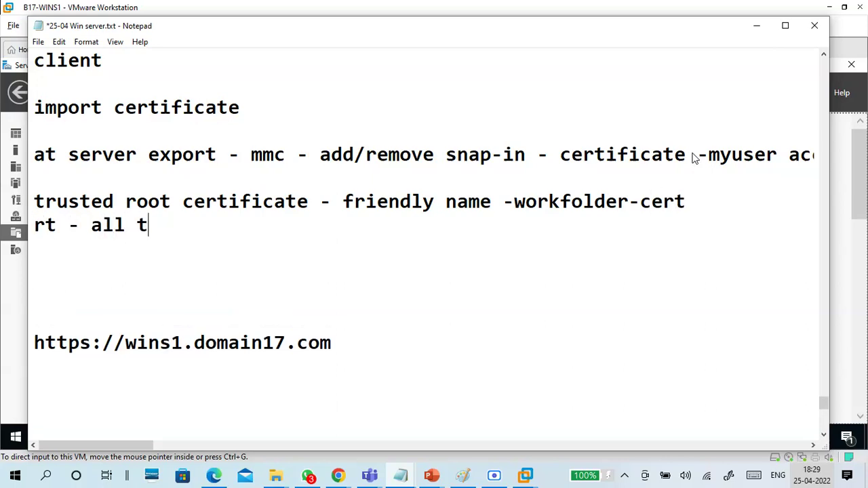
text(ask - export)
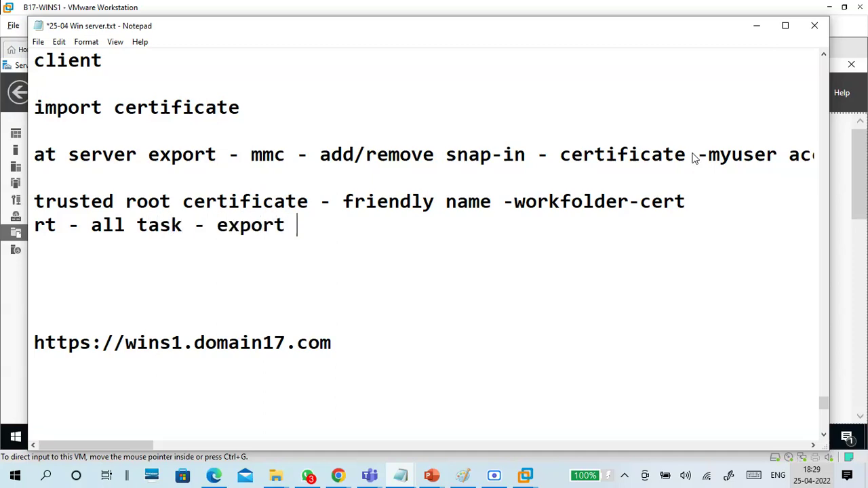
key(Return)
key(Return)
Step: Add 'save', 'password' and 'store keyshare folder' lines to the export notes
text(save )
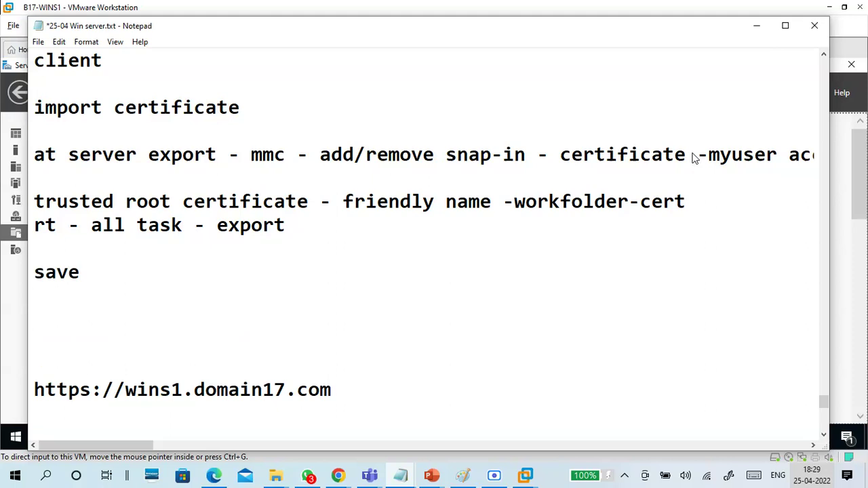
text(in)
key(BackSpace)
key(BackSpace)
key(BackSpace)
key(BackSpace)
key(BackSpace)
key(BackSpace)
key(BackSpace)
key(BackSpace)
key(BackSpace)
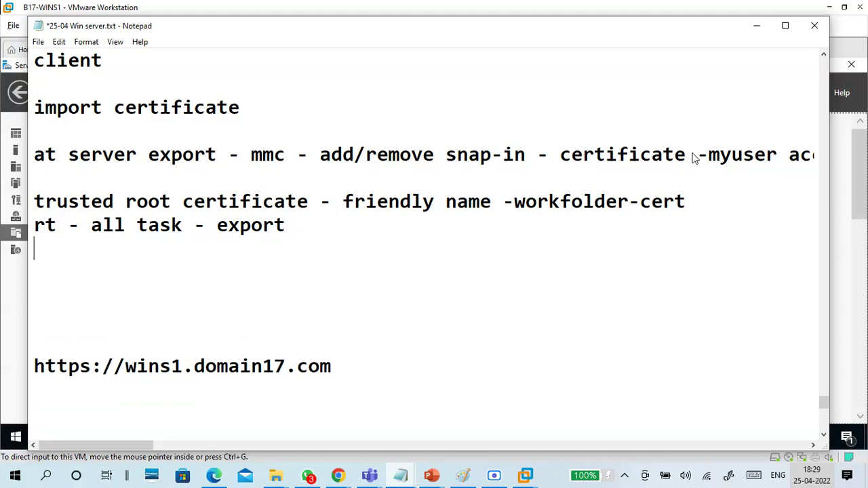
key(Return)
text(pas)
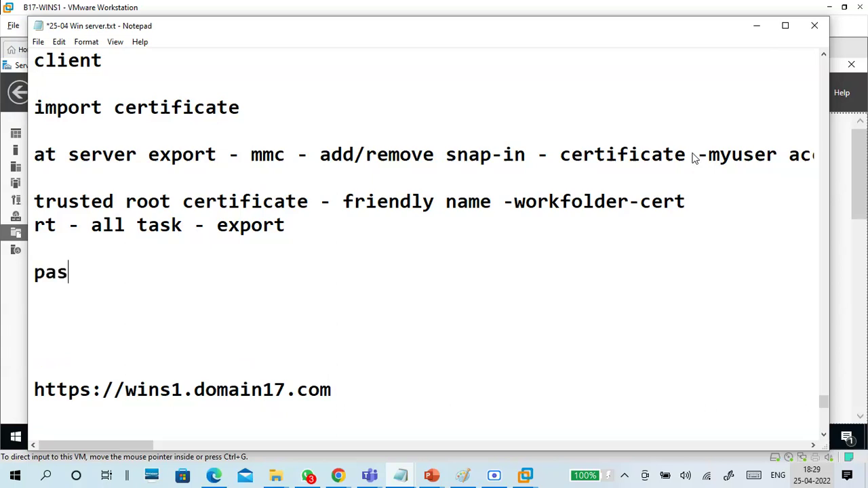
text(sword)
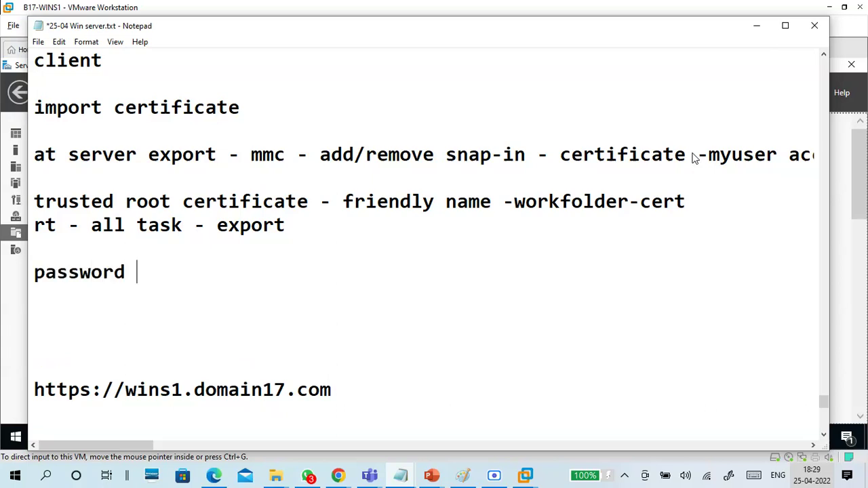
key(Return)
text(s)
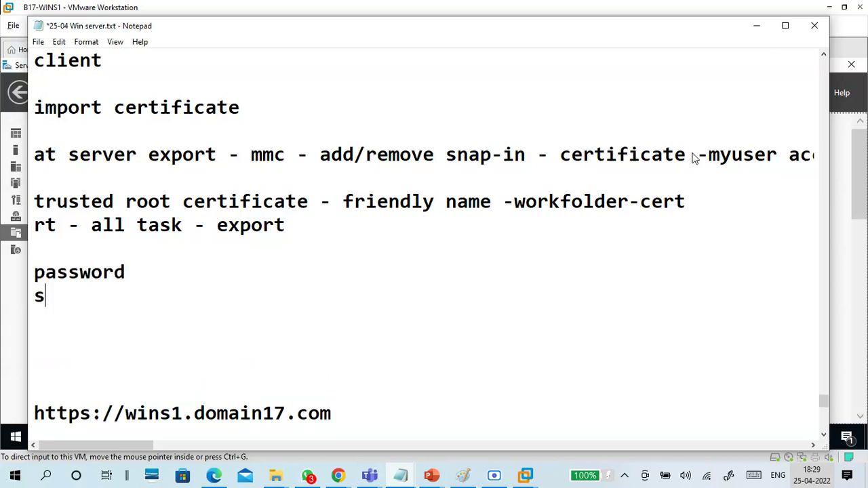
text(tore keyshare)
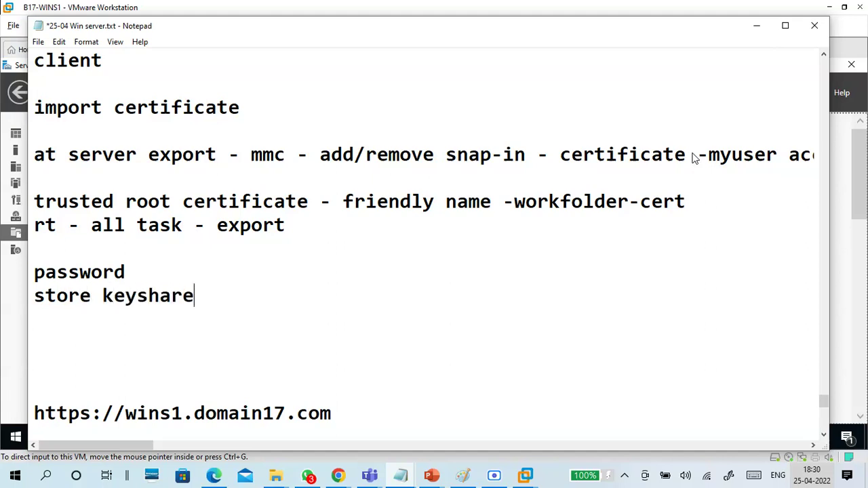
text( folder)
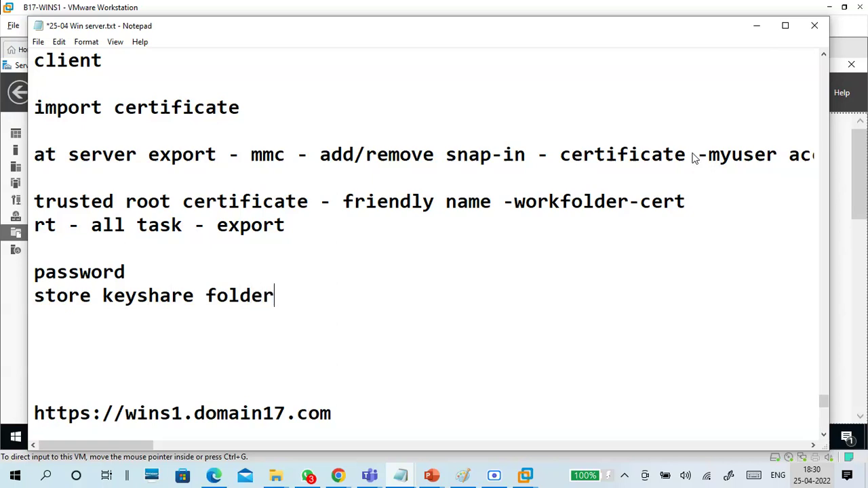
key(Return)
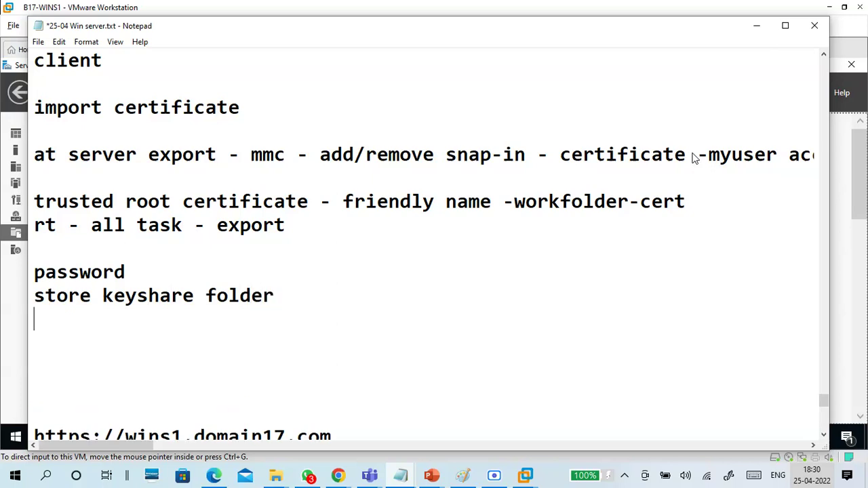
Step: Add 'name', 'ok' and '--share keyshare folder' lines, trimming the extra blank line
text(name)
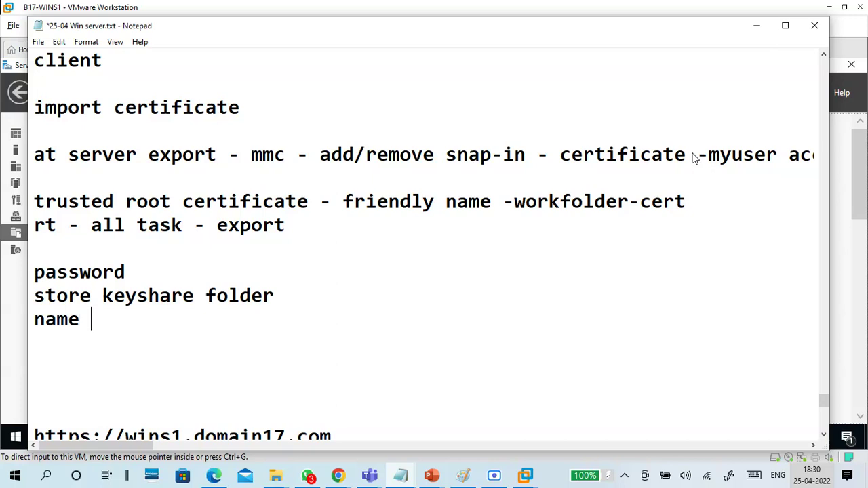
scroll(695, 157, down, 1)
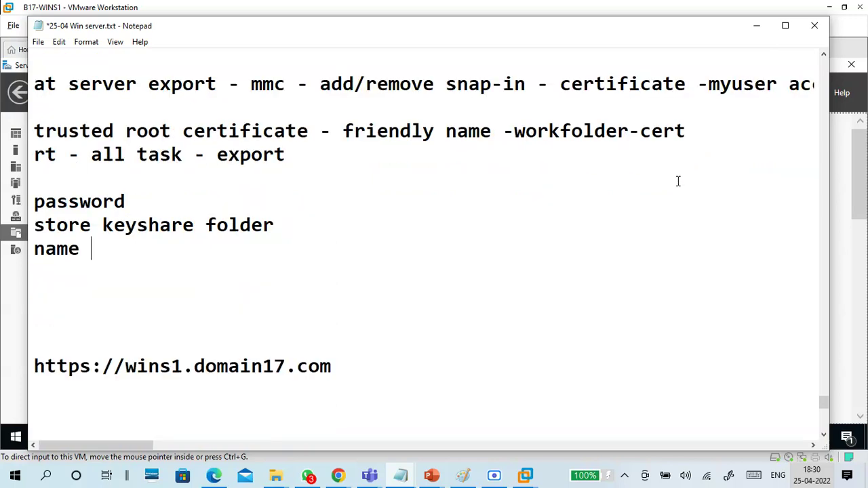
key(Return)
key(Return)
text(ok)
key(Return)
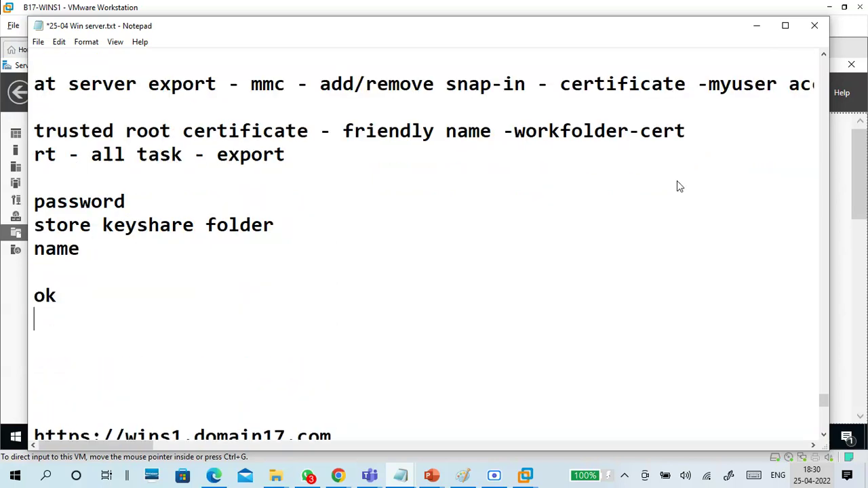
text(--share )
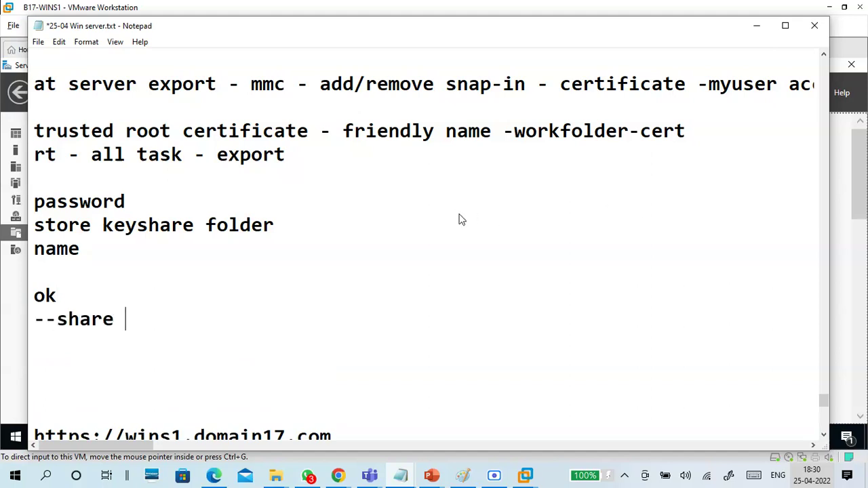
text(keys)
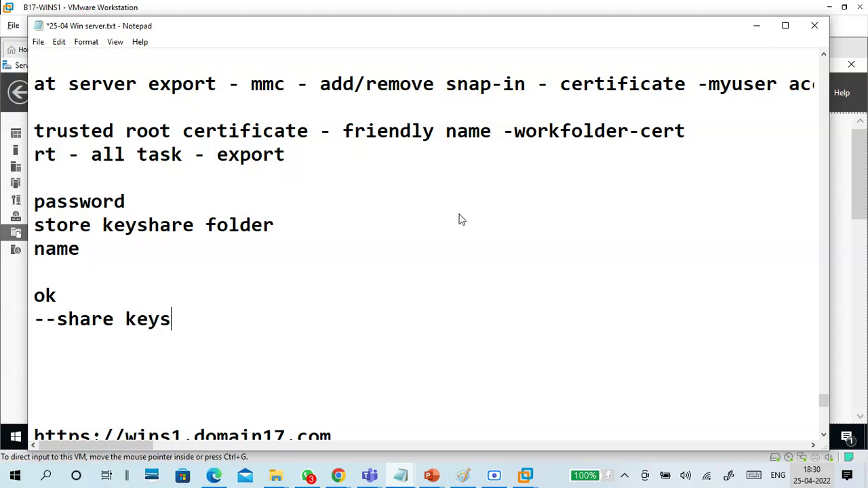
text(hare )
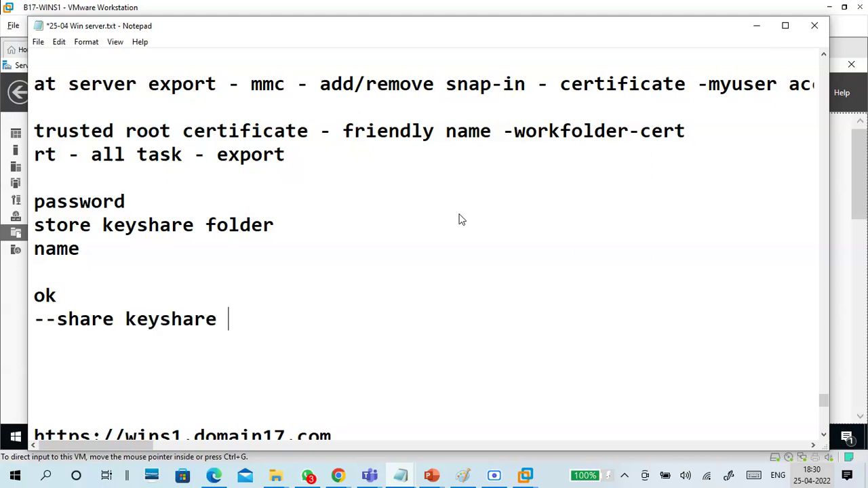
text(folder)
key(Return)
key(Return)
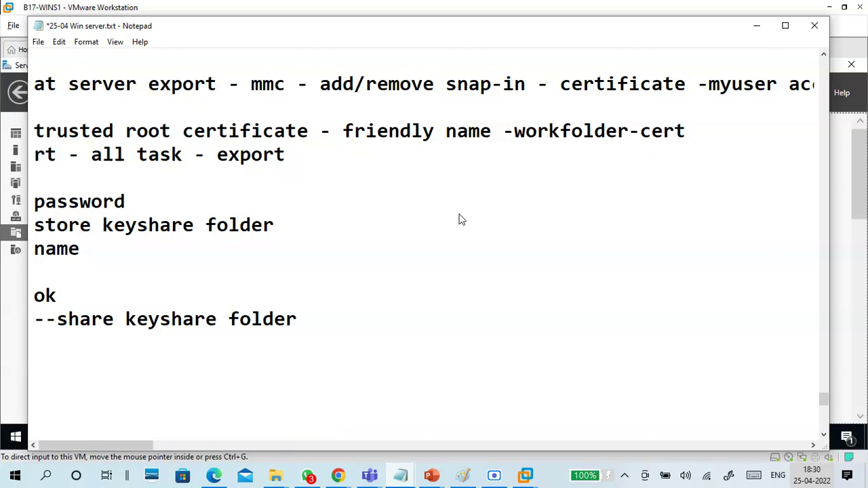
scroll(461, 210, down, 2)
key(BackSpace)
Step: Add a '----' separator and a 'client - run \\wins1' line
text(----)
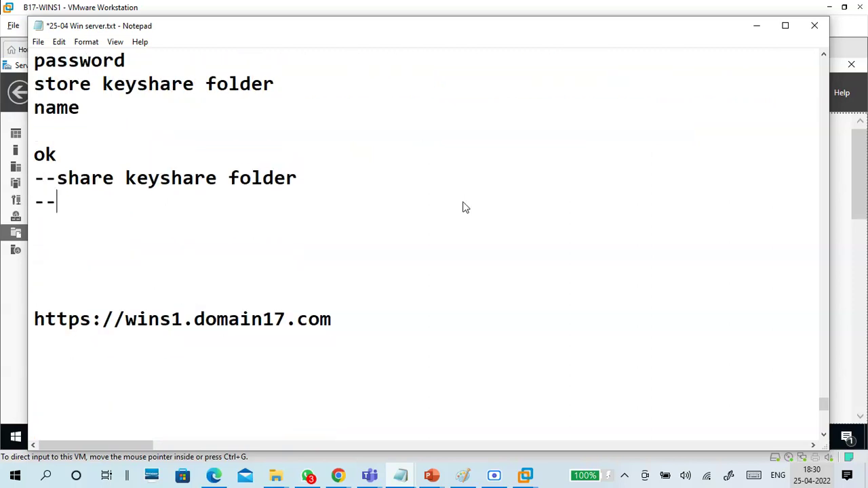
key(Return)
text(cleint)
key(BackSpace)
key(BackSpace)
key(BackSpace)
key(BackSpace)
text(ient )
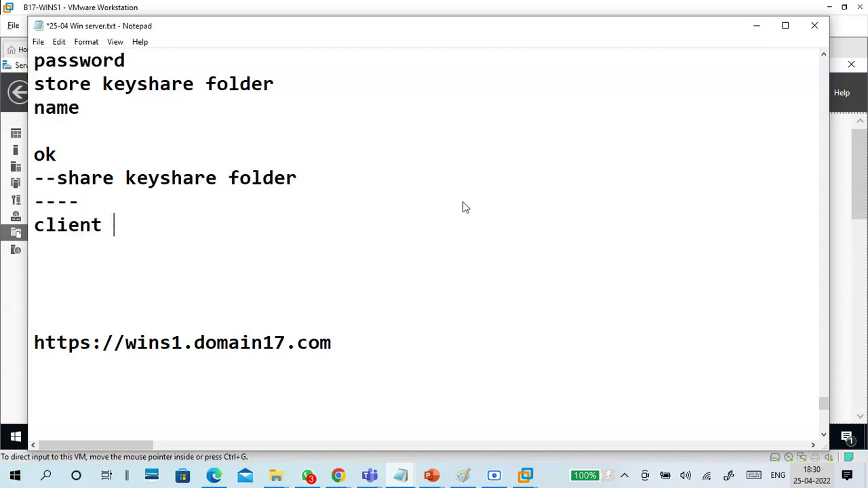
text(- run \\wins1)
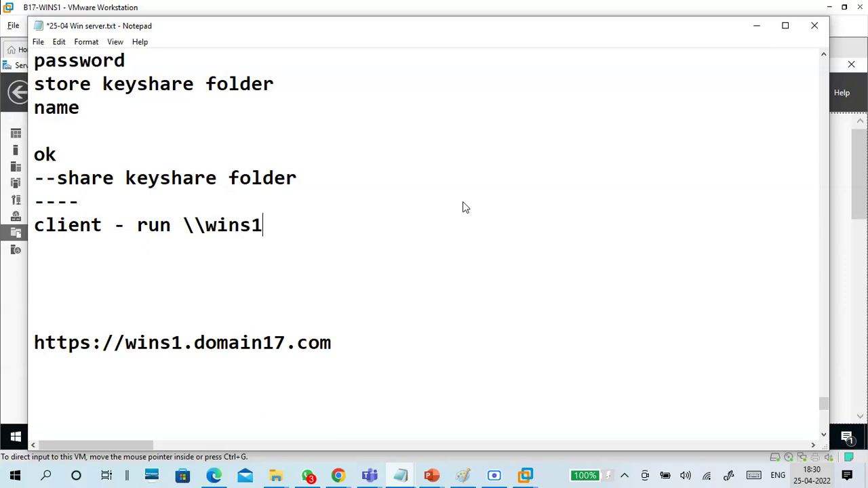
key(Return)
key(Return)
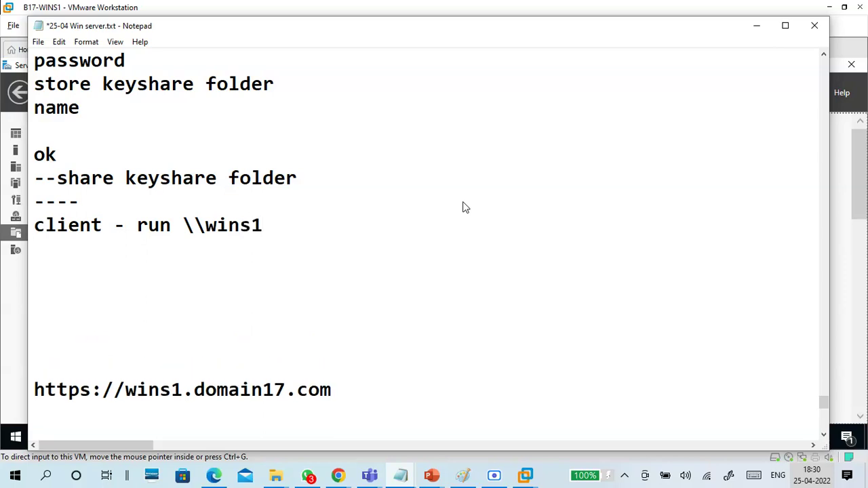
Step: Note copying workfolder-cert from keyshare into c:\keys and 'install certificate -- imported'
text(keys)
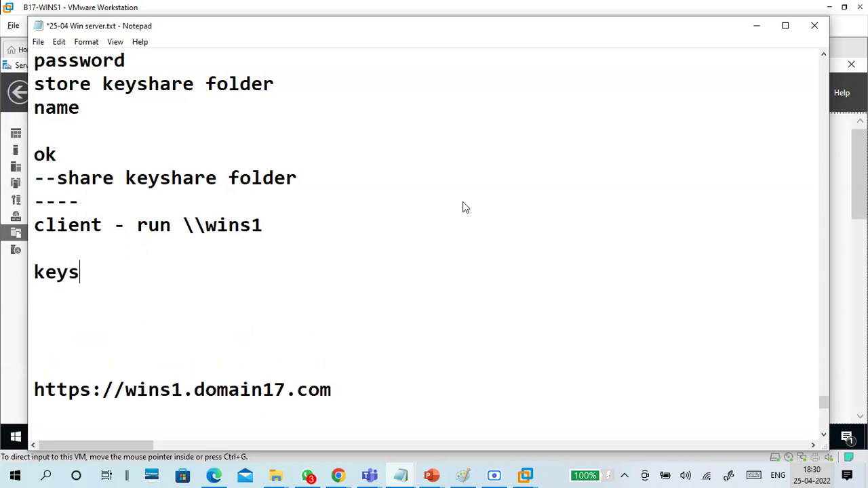
text(hare)
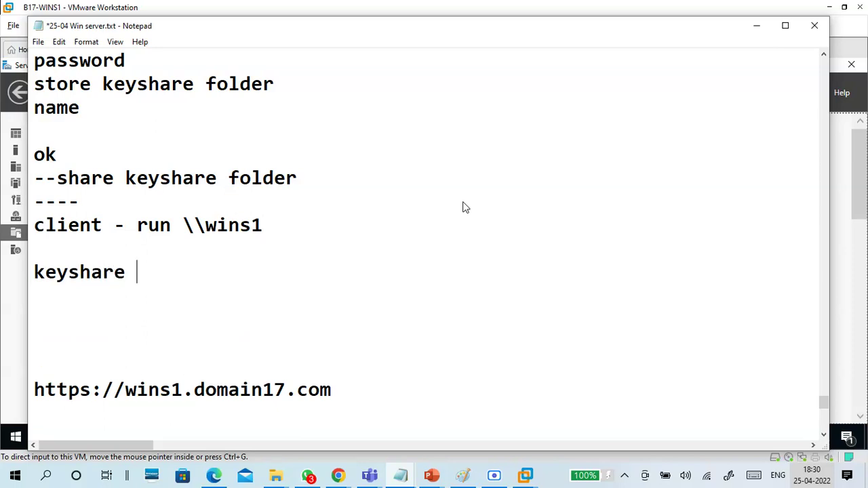
text( - cop)
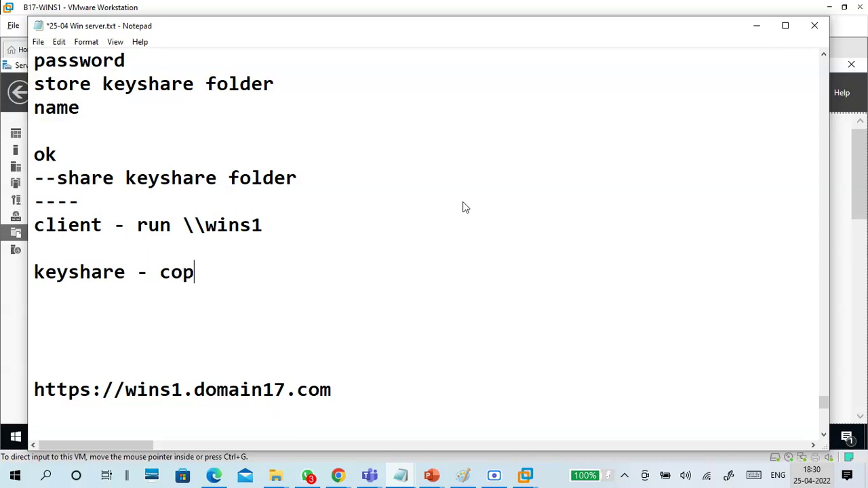
text(y wwo)
key(BackSpace)
key(BackSpace)
text(or)
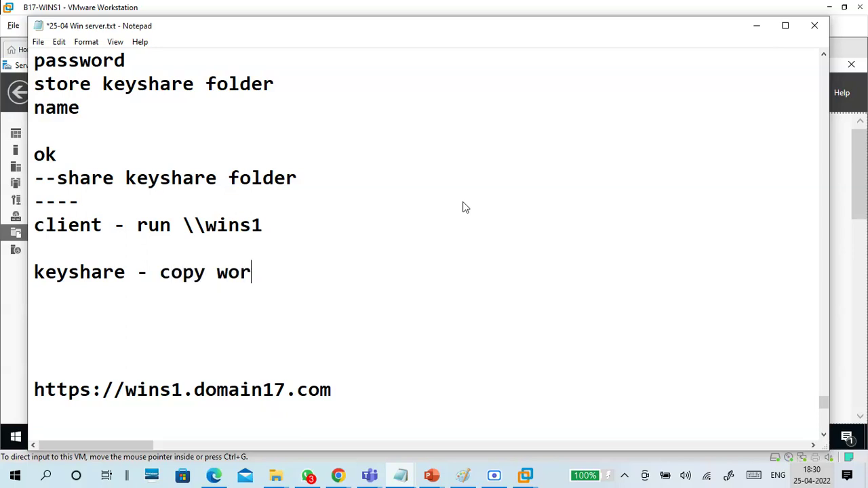
text(kfol)
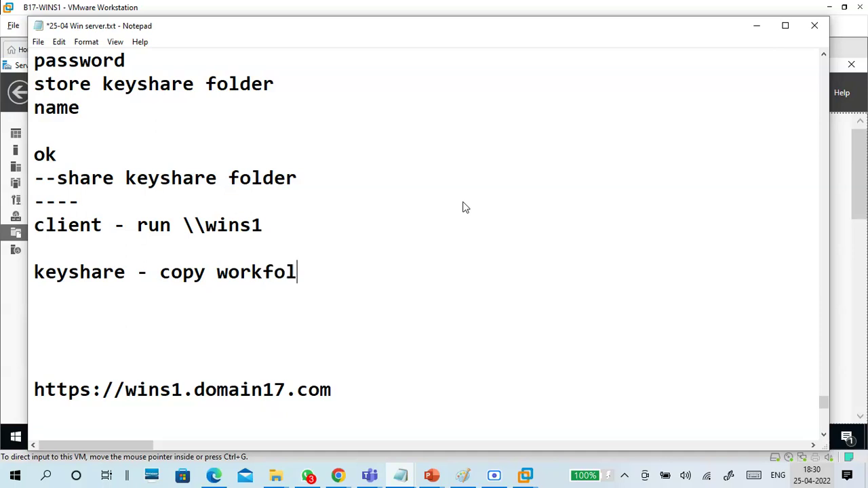
text(er-cert)
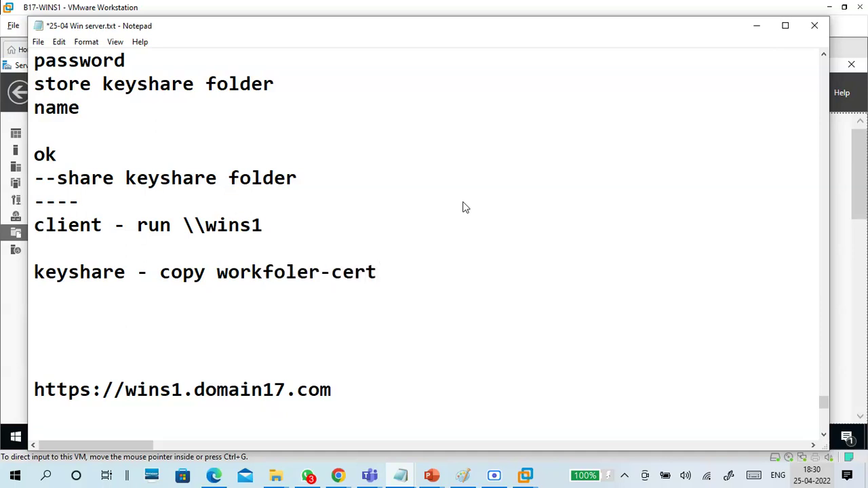
text(, paste in c:)
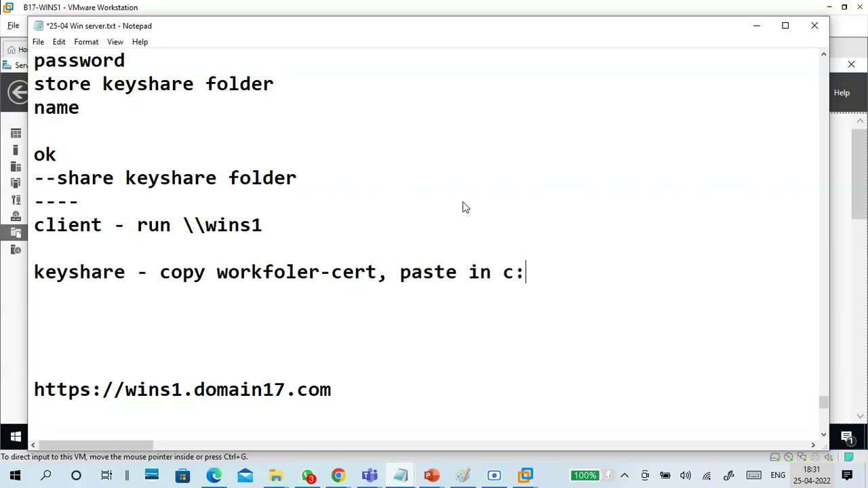
text(\keys)
key(Return)
key(Return)
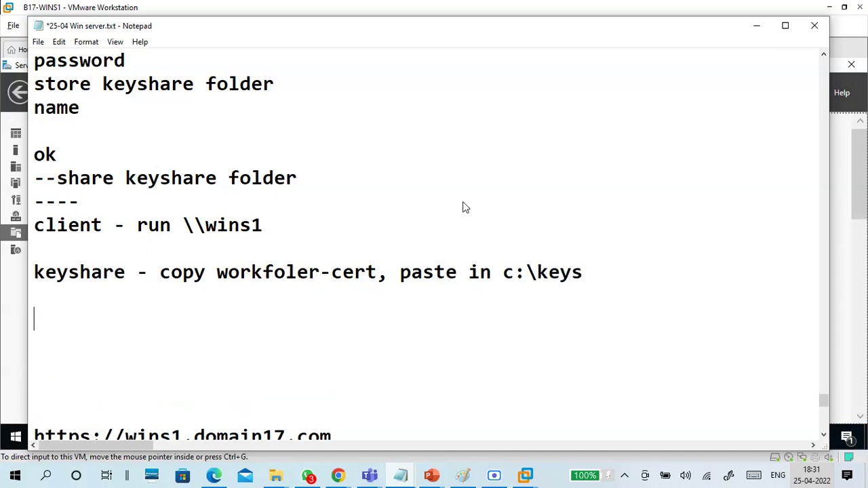
text(install ce)
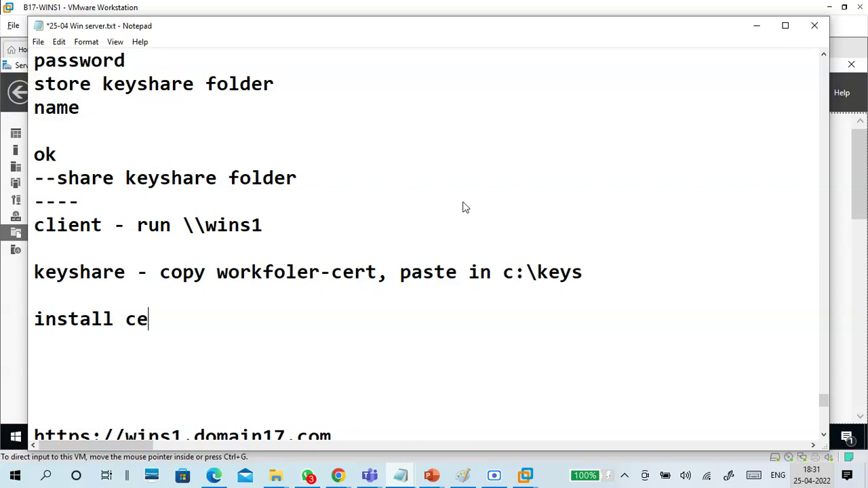
text(rtifiac)
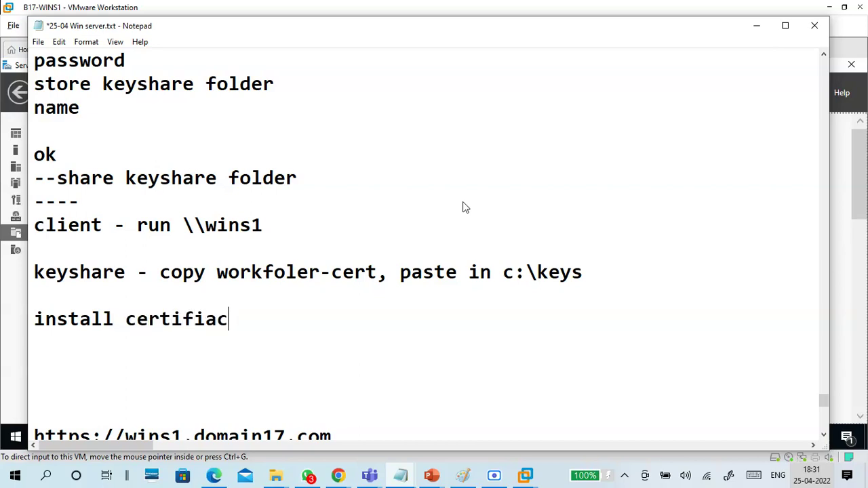
text(te -- imported)
Step: Add a '----------' divider followed by 'control panel' and 'workfolder' lines
key(Return)
key(Return)
scroll(465, 207, down, 1)
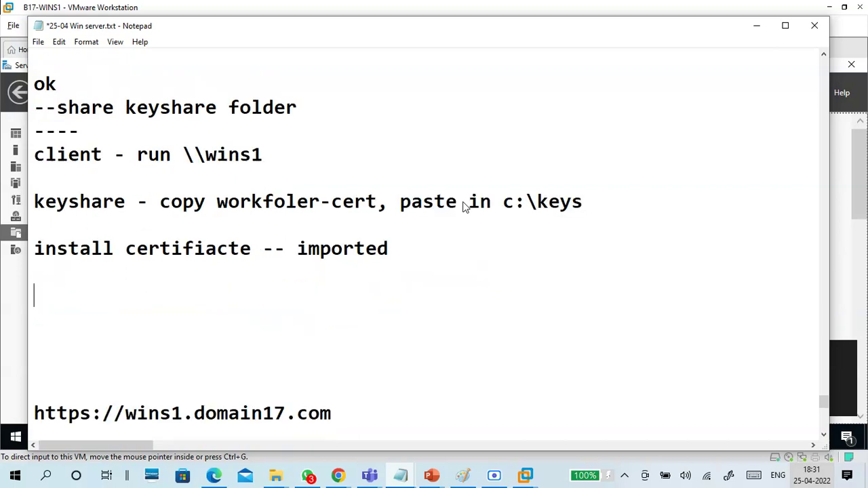
text(----------)
key(Return)
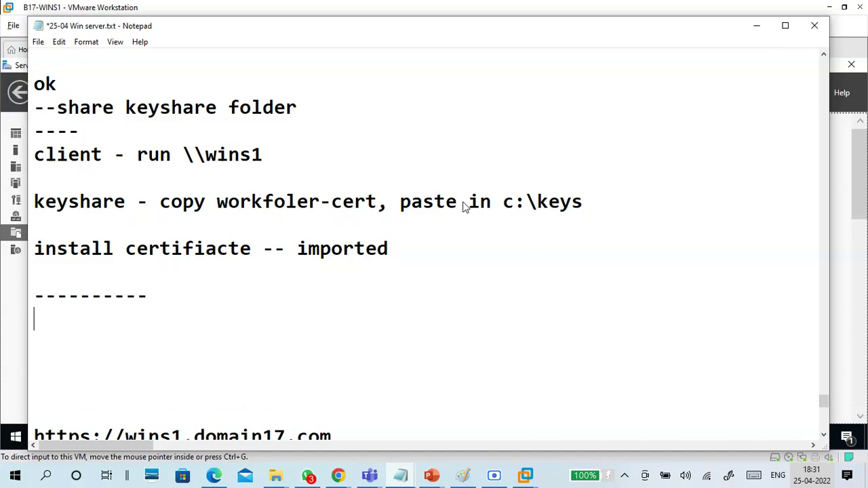
text(control panel)
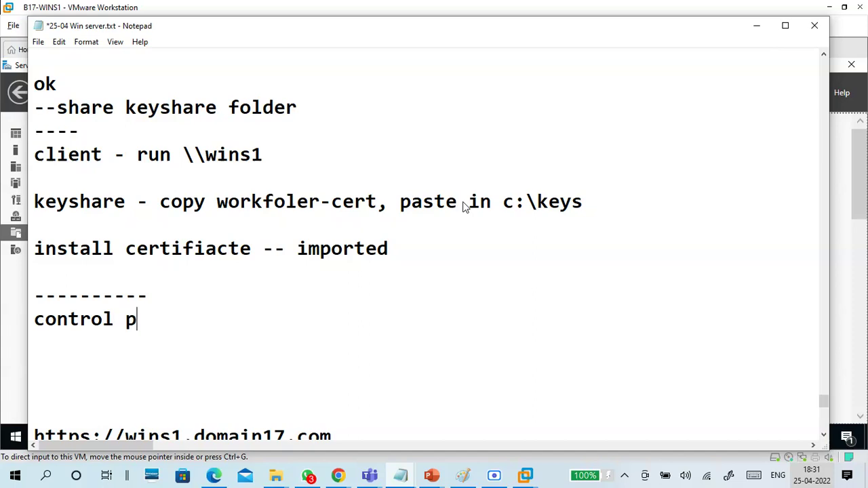
key(Return)
key(Return)
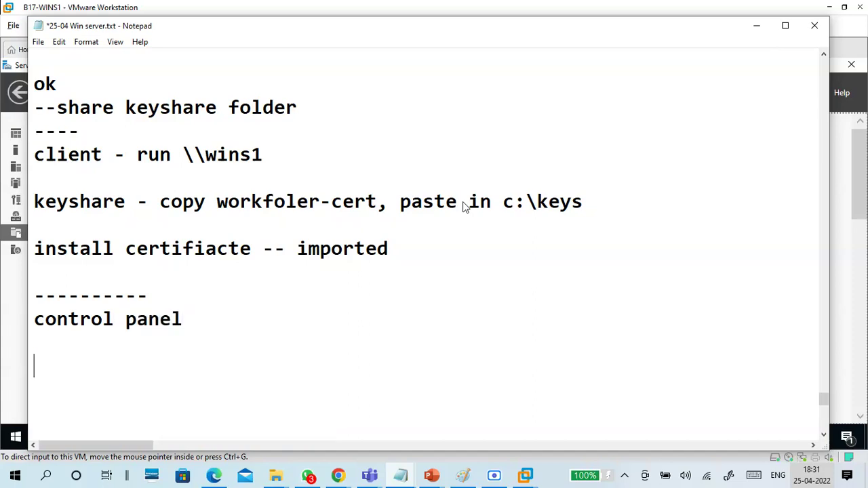
scroll(463, 199, down, 2)
text(workfolder)
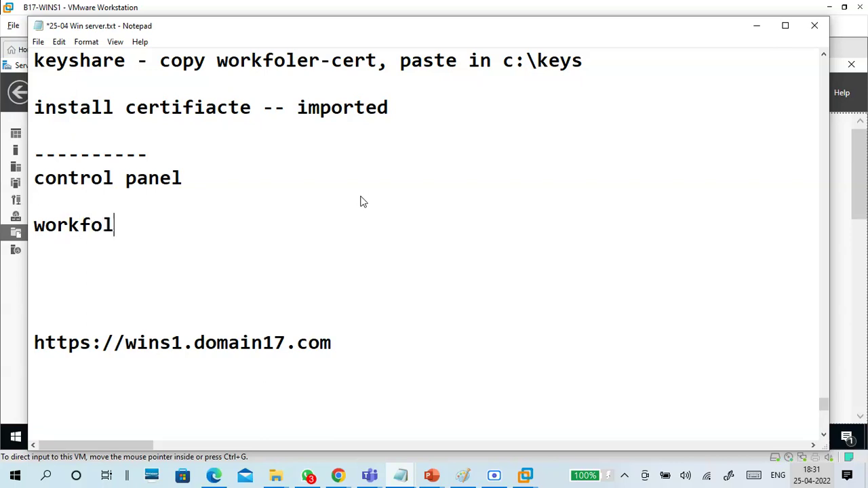
key(Return)
key(Return)
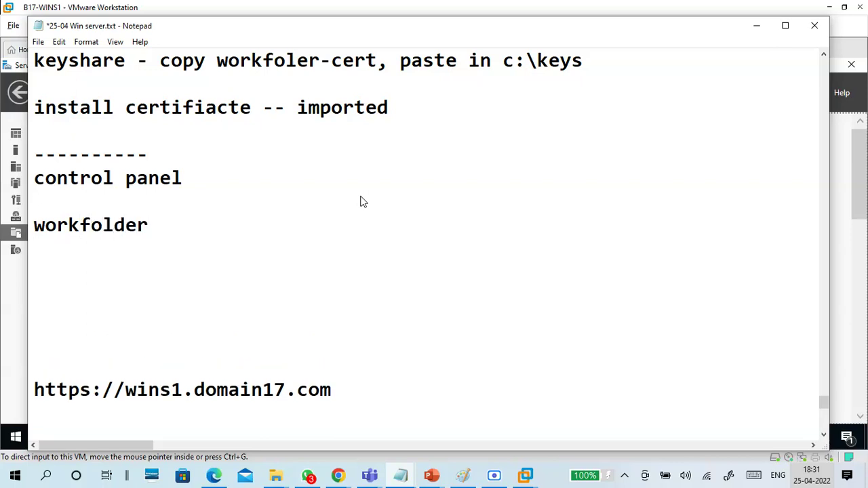
Step: Add 'setup workfolder' and 'url' lines below the Control Panel notes
scroll(352, 200, down, 1)
text(set u)
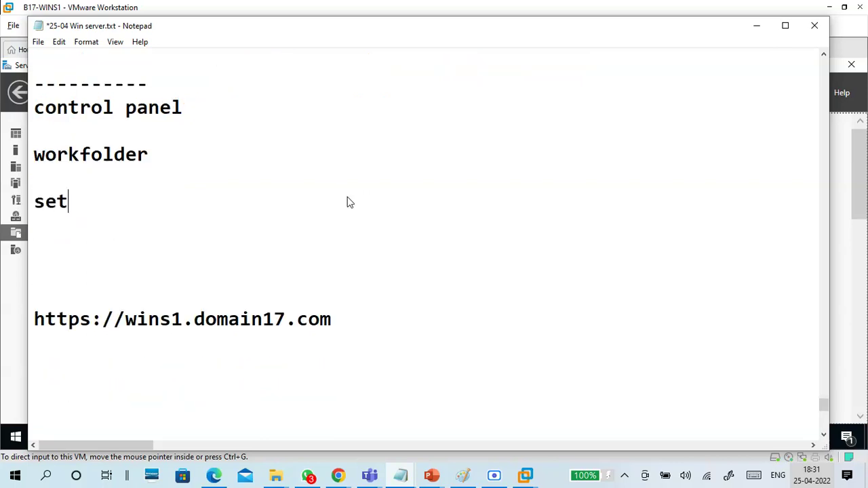
key(BackSpace)
key(BackSpace)
text(up work)
key(BackSpace)
text(folder)
key(Return)
key(Return)
key(BackSpace)
key(Return)
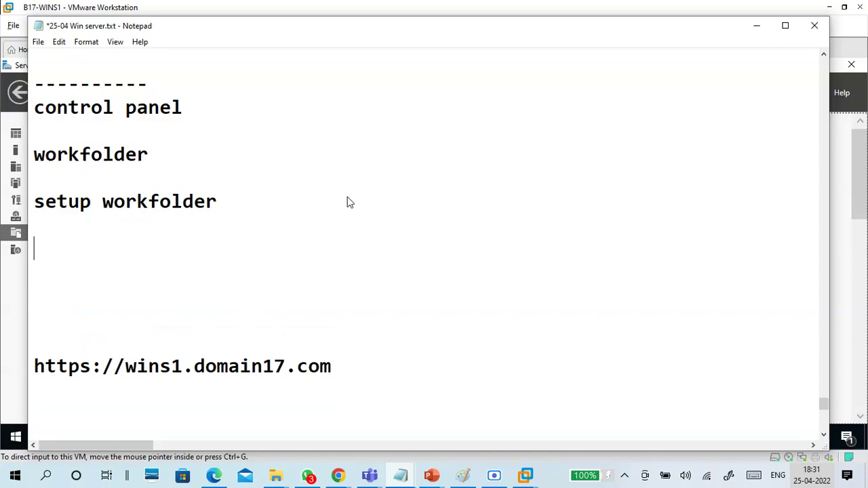
text(url)
key(Return)
key(Return)
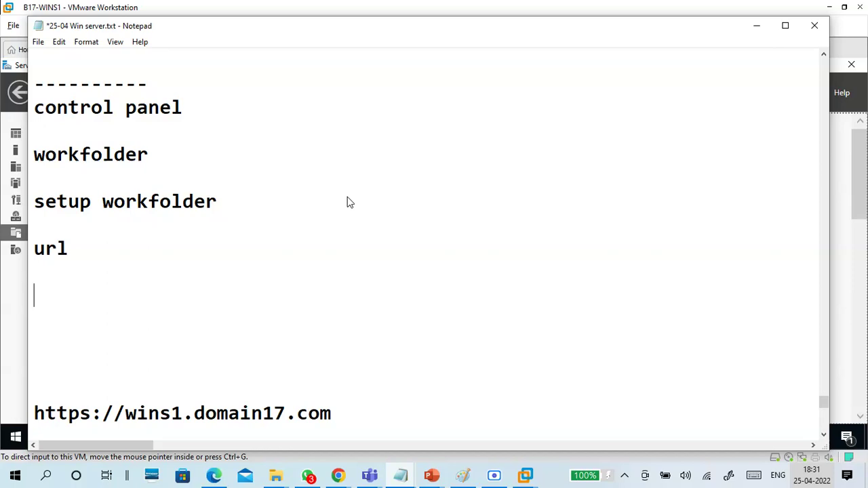
text(https)
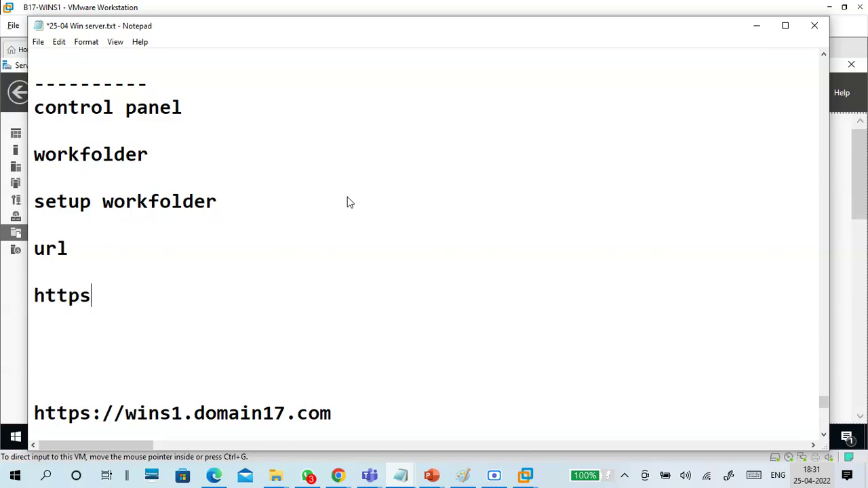
text(://wins1.)
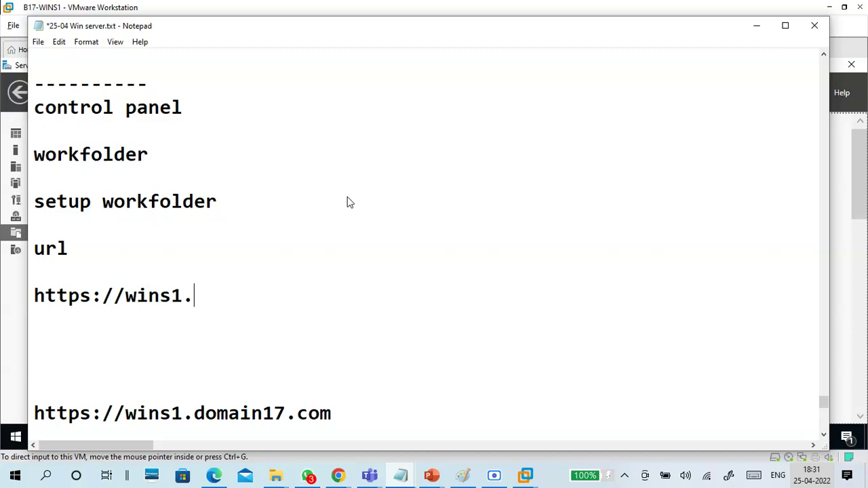
text(domain)
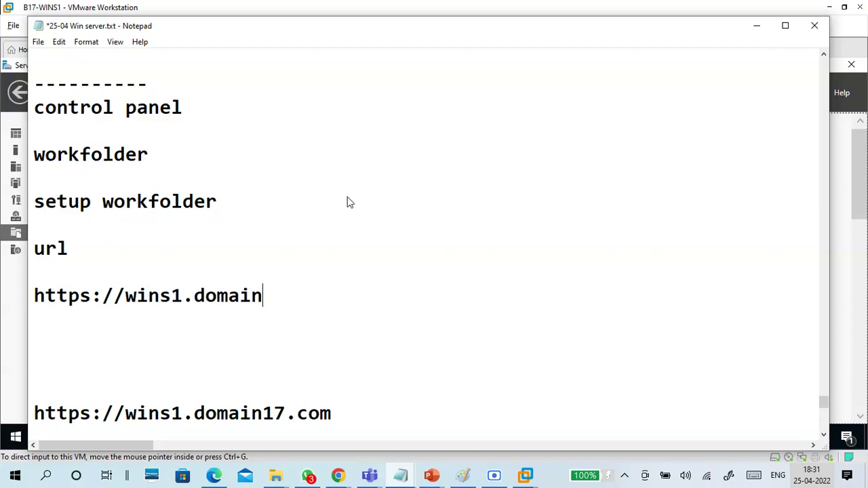
text(17.com)
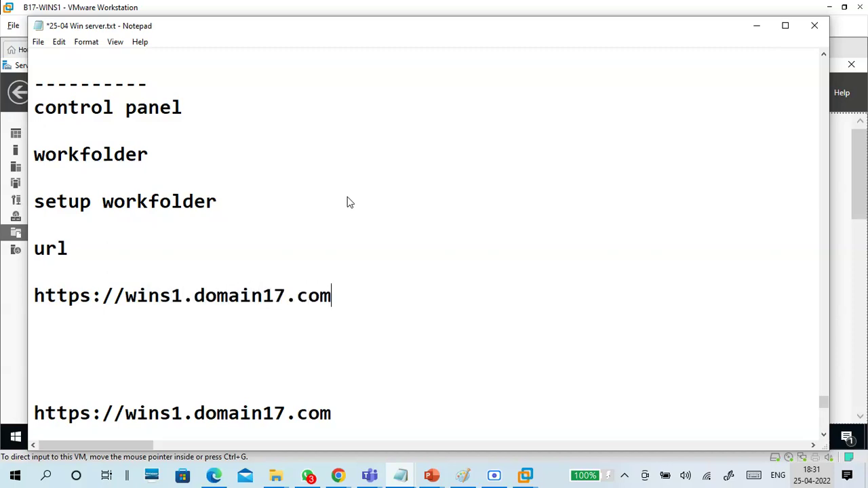
key(Return)
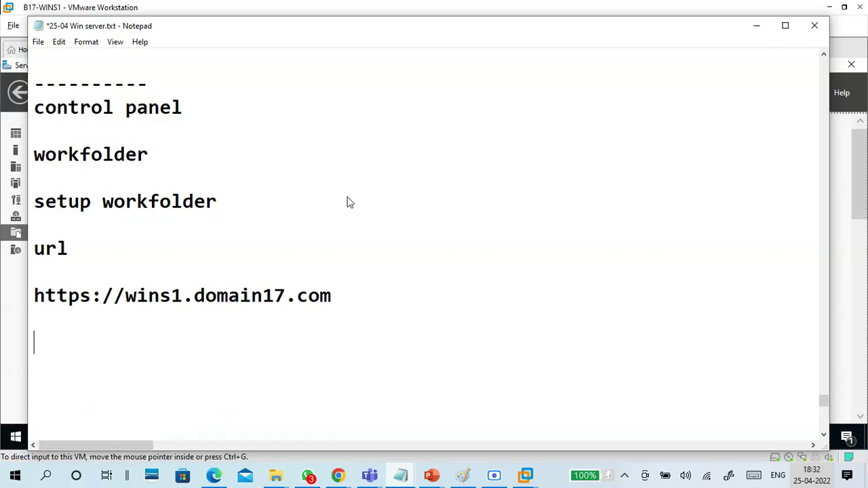
drag(187, 296, 122, 296)
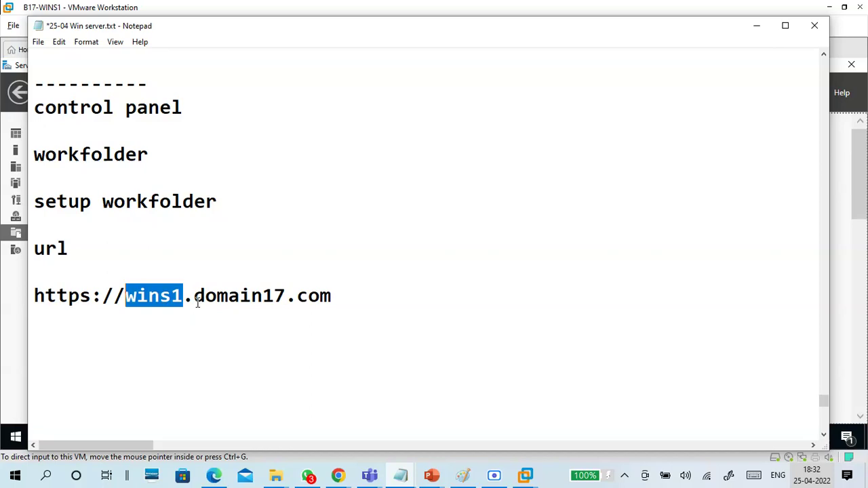
drag(196, 295, 326, 313)
scroll(327, 314, down, 1)
click(246, 268)
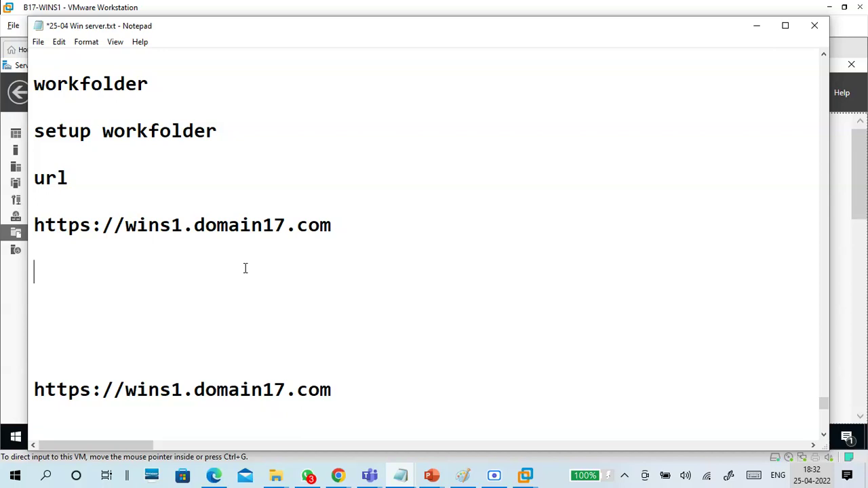
Step: Add three single-dash lines followed by a 'close' line
text(-)
key(Return)
text(-)
key(Return)
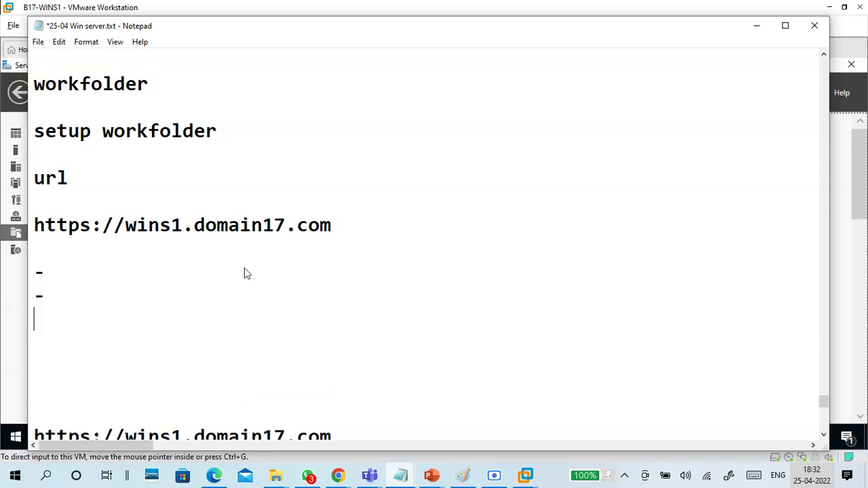
text(-)
key(Return)
text(cl)
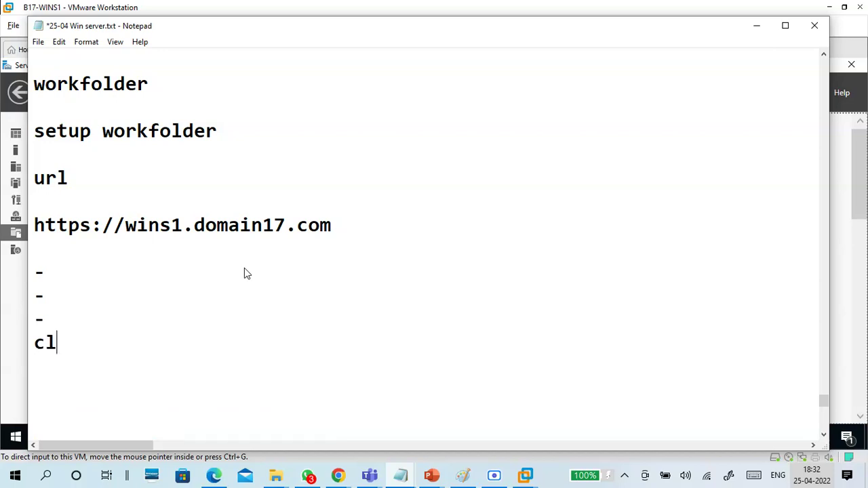
text(ose)
key(Return)
key(Return)
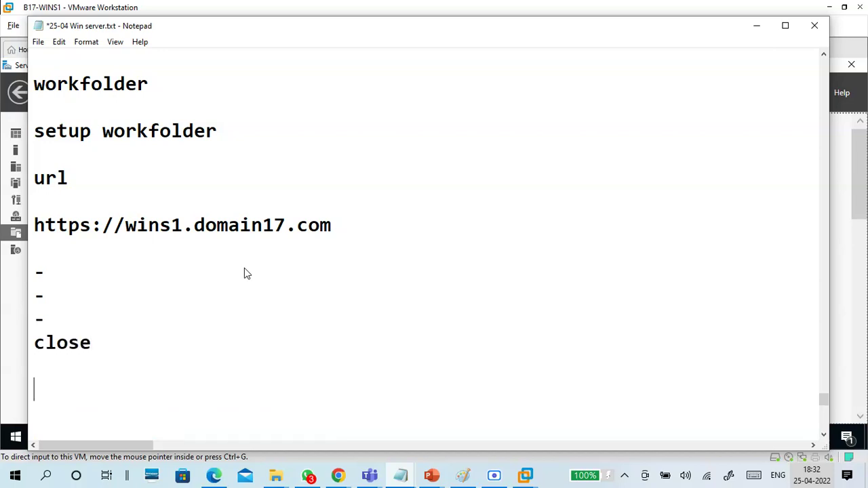
Step: Delete the duplicate URL line and replace it with a dashed separator
scroll(245, 269, down, 1)
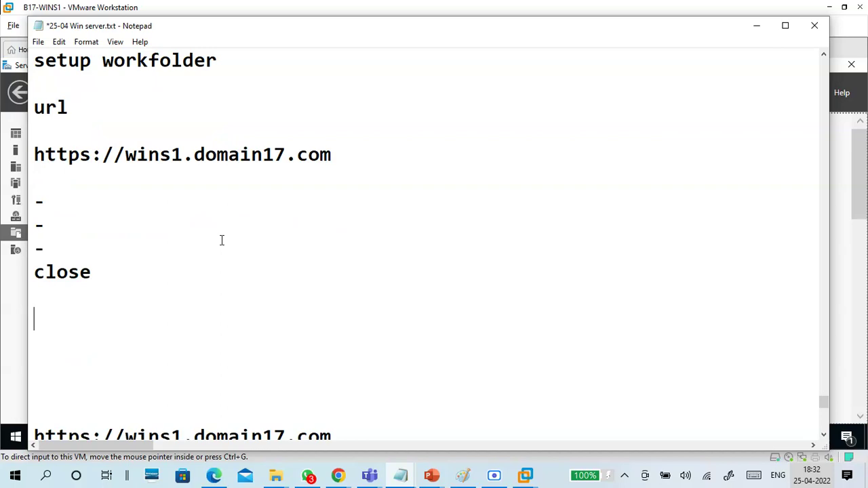
scroll(219, 244, down, 1)
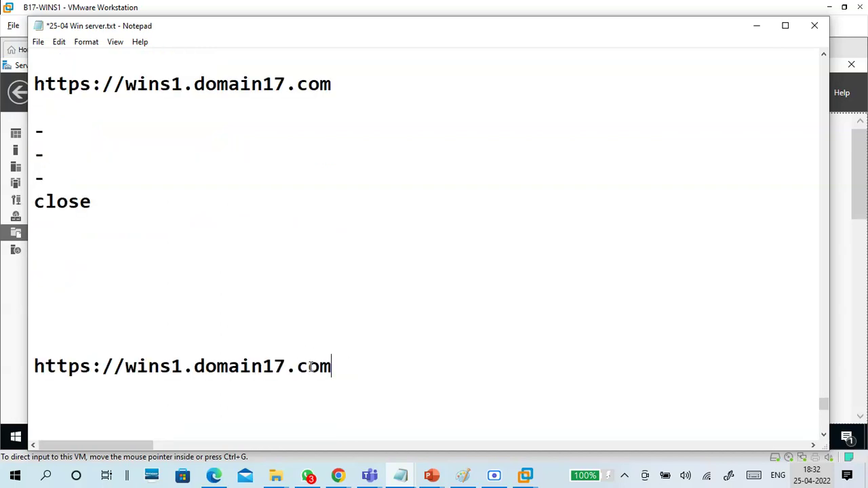
drag(350, 365, 49, 346)
key(BackSpace)
key(BackSpace)
key(BackSpace)
key(BackSpace)
key(BackSpace)
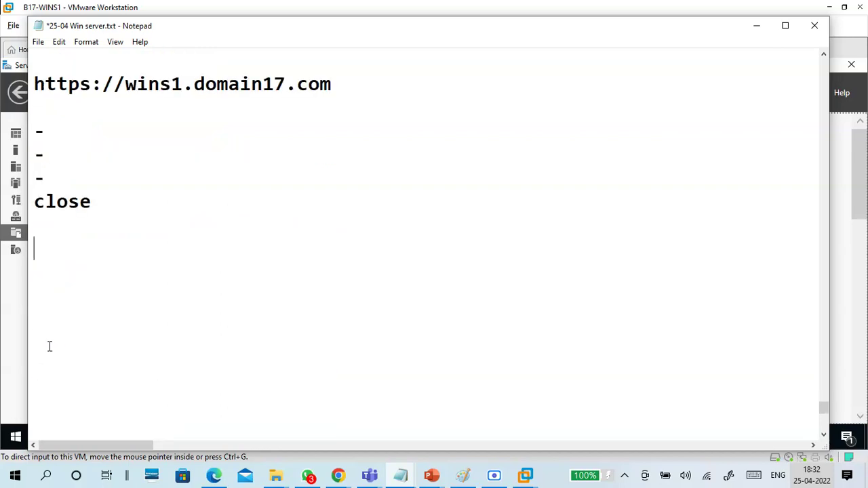
text(-----)
key(Return)
scroll(143, 247, up, 2)
scroll(142, 247, down, 2)
click(117, 225)
key(BackSpace)
click(112, 229)
text(---)
scroll(110, 228, up, 3)
scroll(128, 170, down, 2)
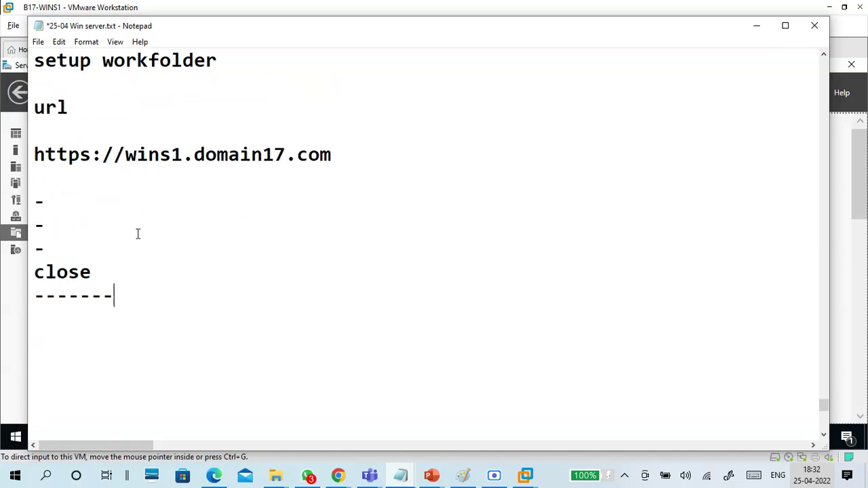
Step: Add 'open file explorer' and '-workfolder -copy some data' lines under the separator
key(Return)
text(open fil)
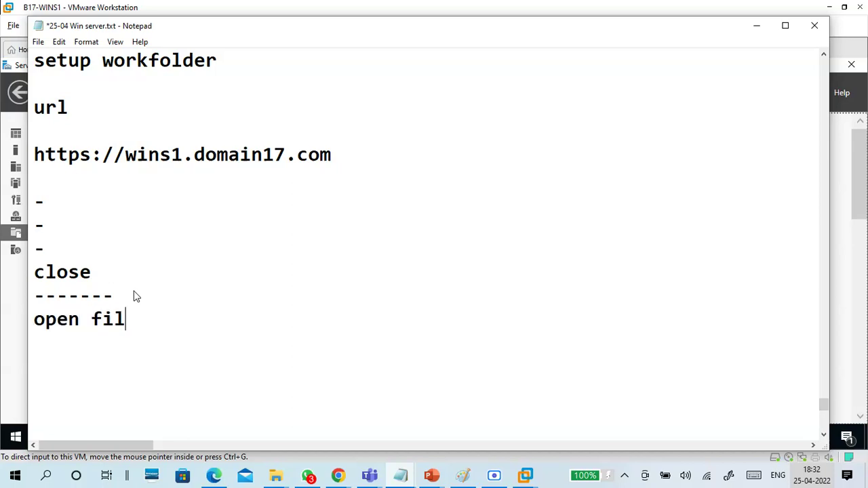
text(e explorer)
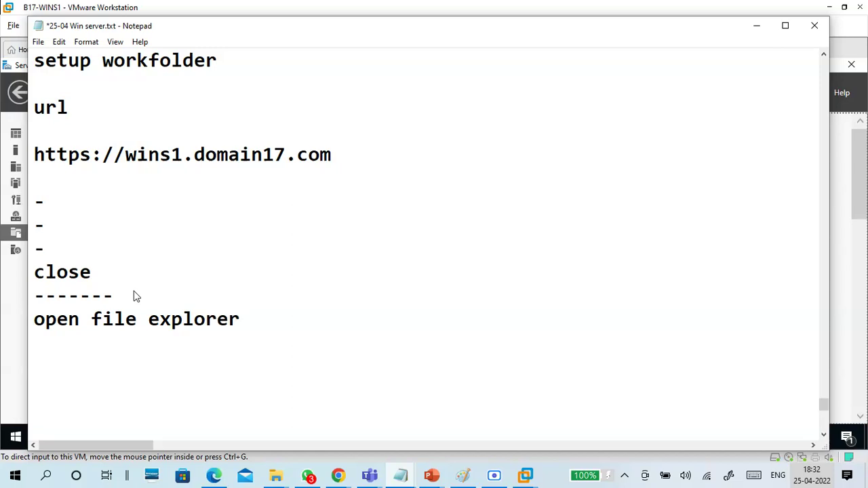
text(owrk)
key(BackSpace)
key(BackSpace)
key(BackSpace)
key(BackSpace)
text(work)
key(BackSpace)
text(folder)
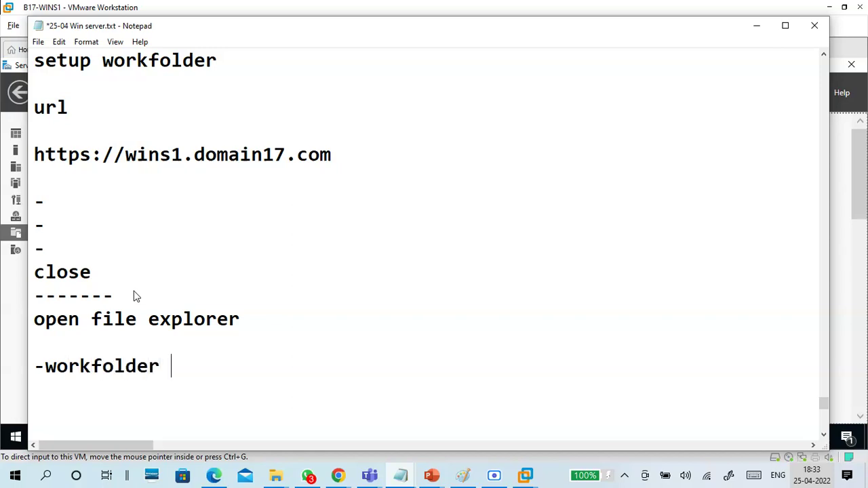
scroll(138, 272, down, 2)
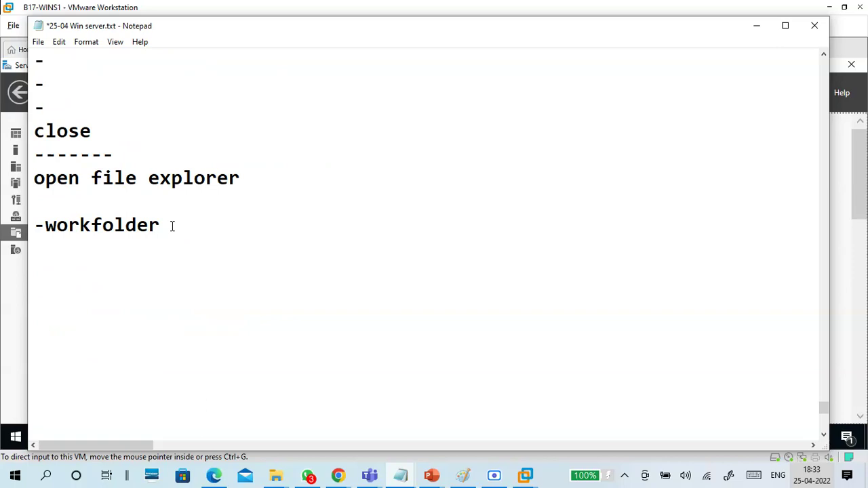
text(-copy some data)
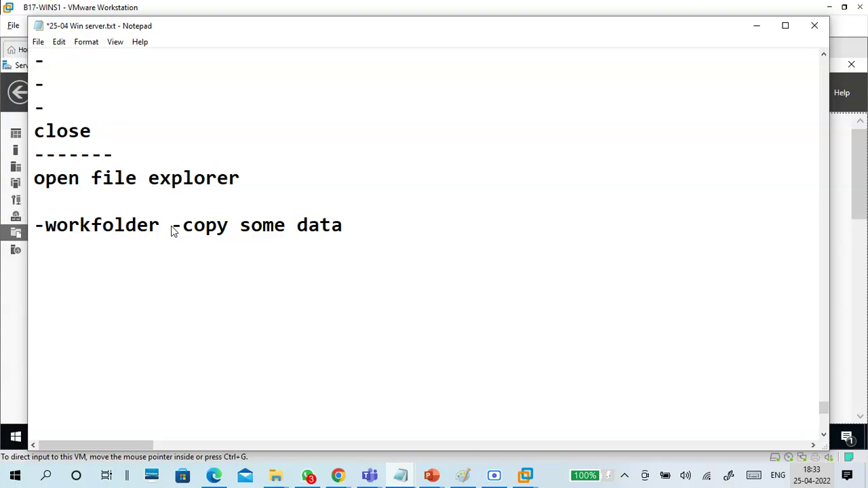
drag(161, 227, 36, 228)
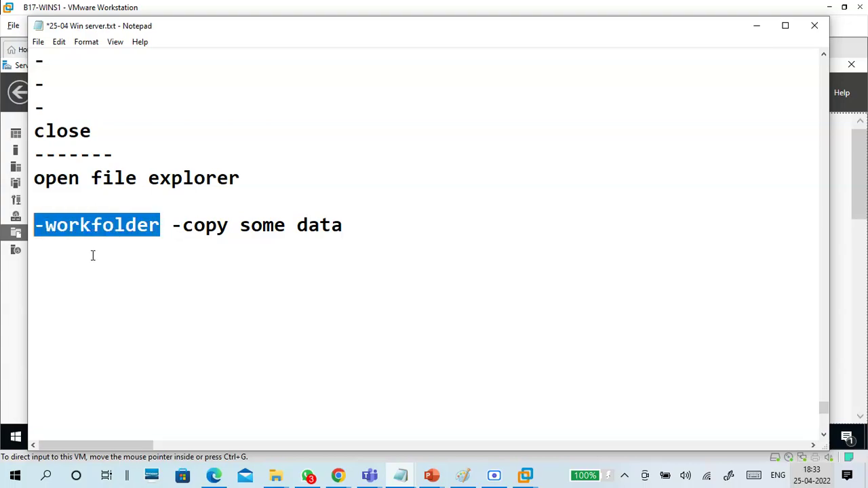
Step: Start a server section with '--', 'server:' and the path e:\workfolder
scroll(184, 271, up, 20)
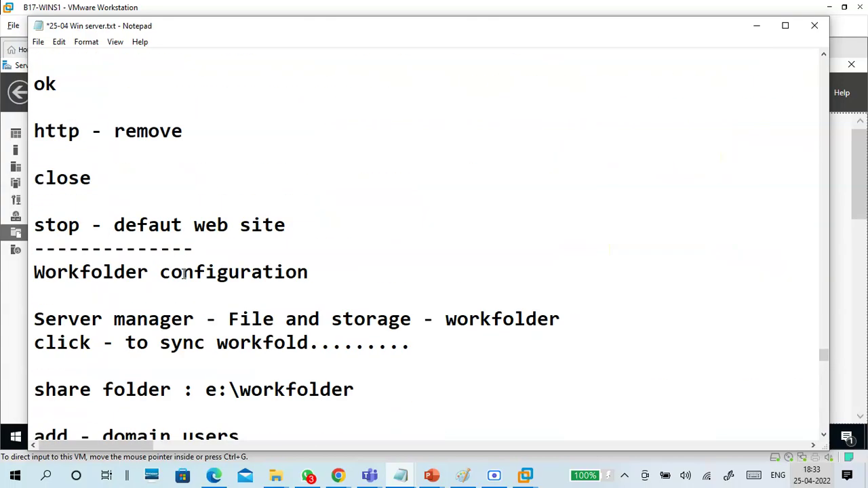
scroll(184, 274, up, 20)
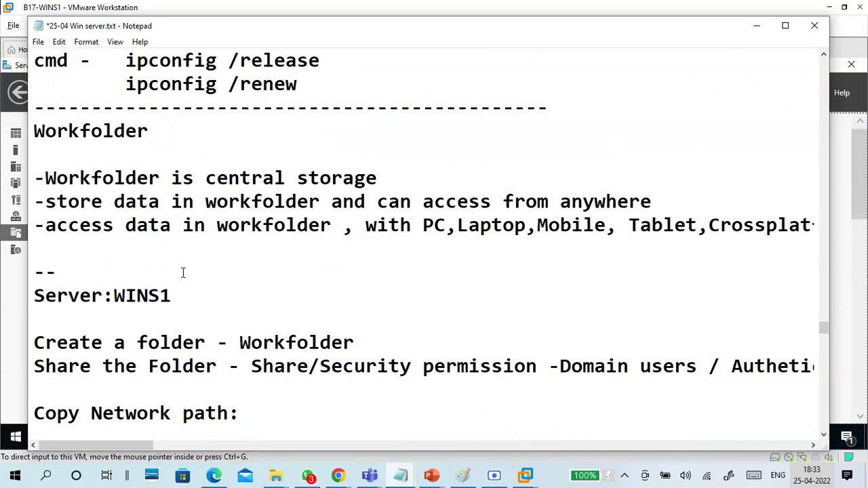
scroll(182, 273, down, 1)
drag(240, 272, 352, 269)
drag(113, 225, 240, 275)
click(366, 269)
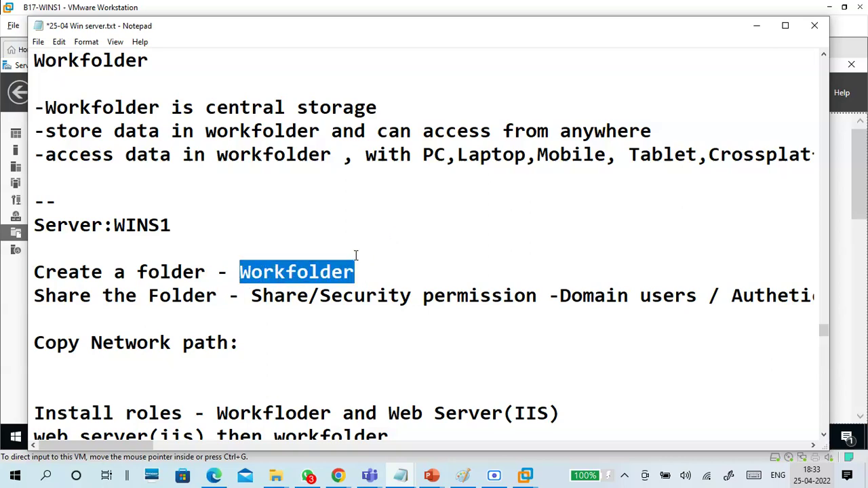
scroll(355, 255, down, 12)
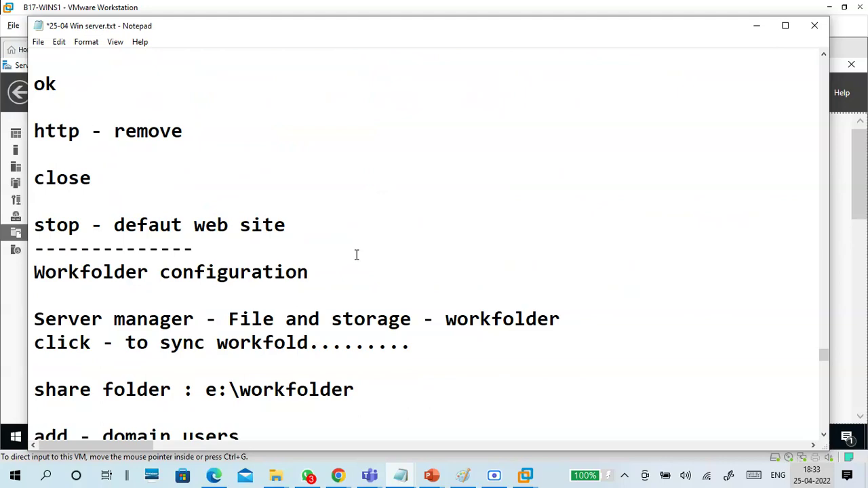
scroll(356, 255, down, 10)
scroll(281, 276, down, 3)
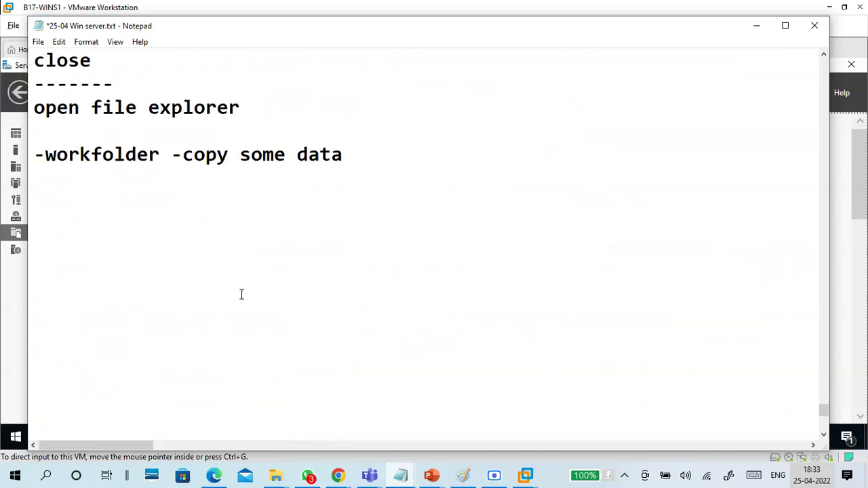
text(--)
key(Return)
text(server:)
key(Return)
key(Return)
text(e)
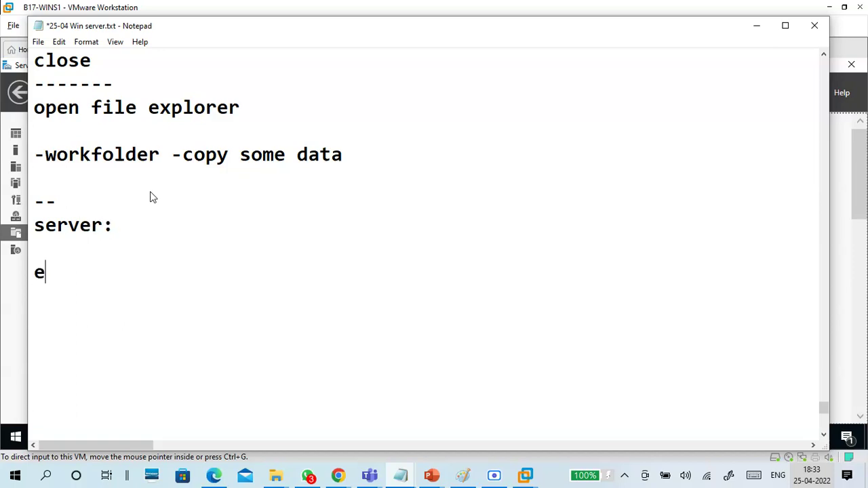
text(:\wor)
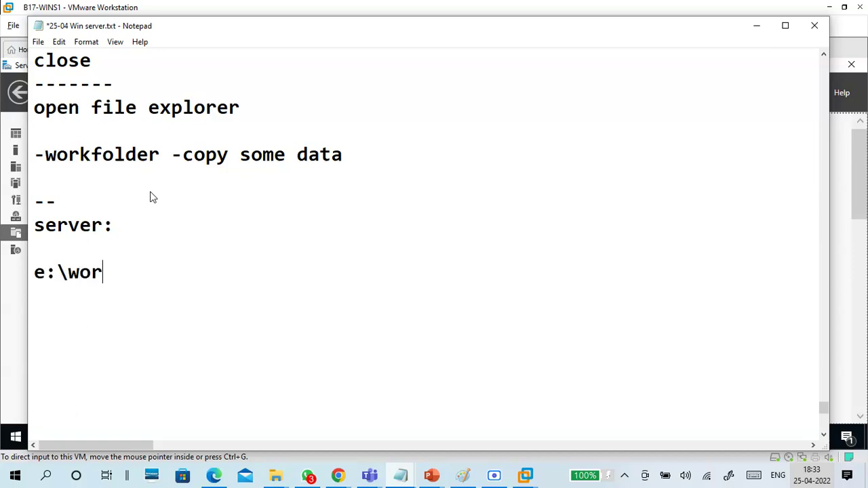
text(kfolder)
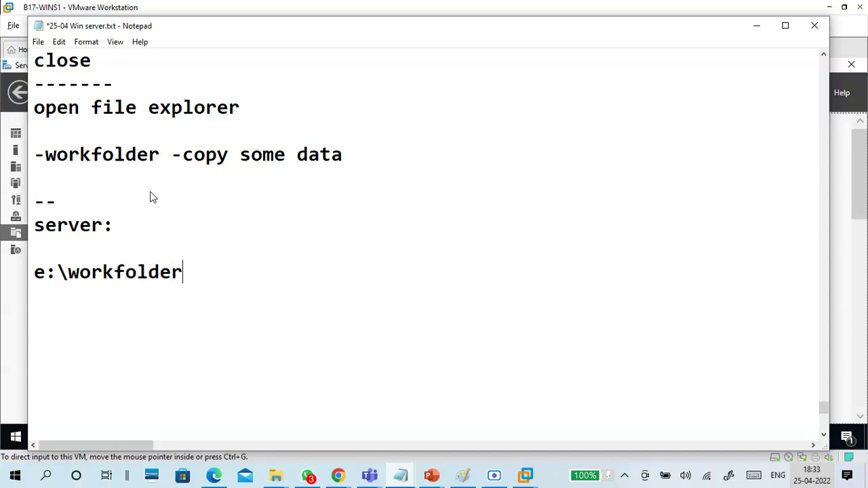
key(Return)
key(Return)
Step: Add the user name and a long dashed divider, then save the notes
text(sanjiwa)
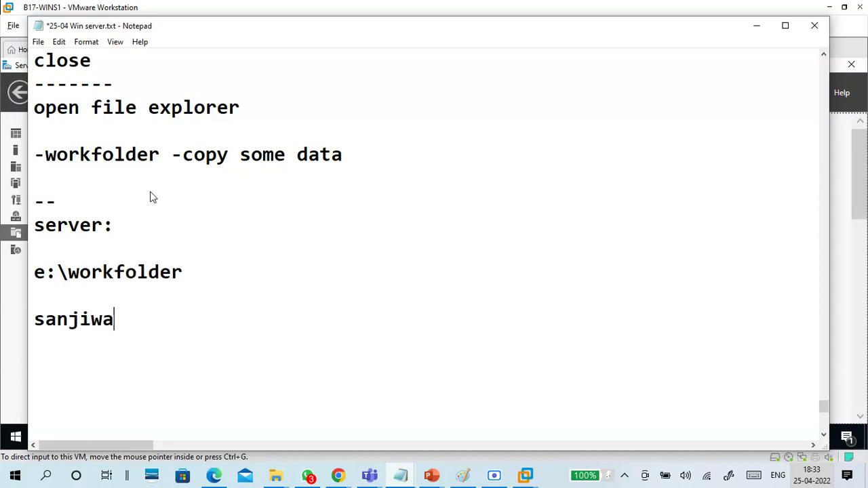
text(ni)
drag(147, 323, 15, 329)
click(168, 312)
key(Return)
text(---------------------------)
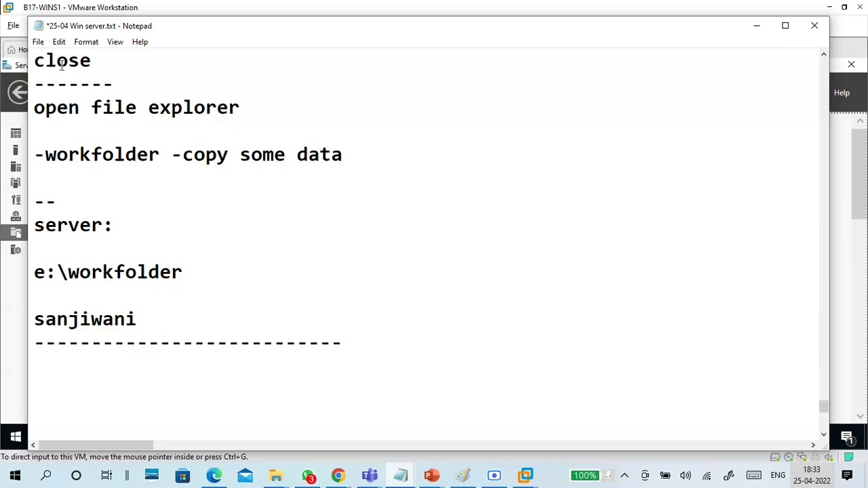
click(41, 43)
click(53, 98)
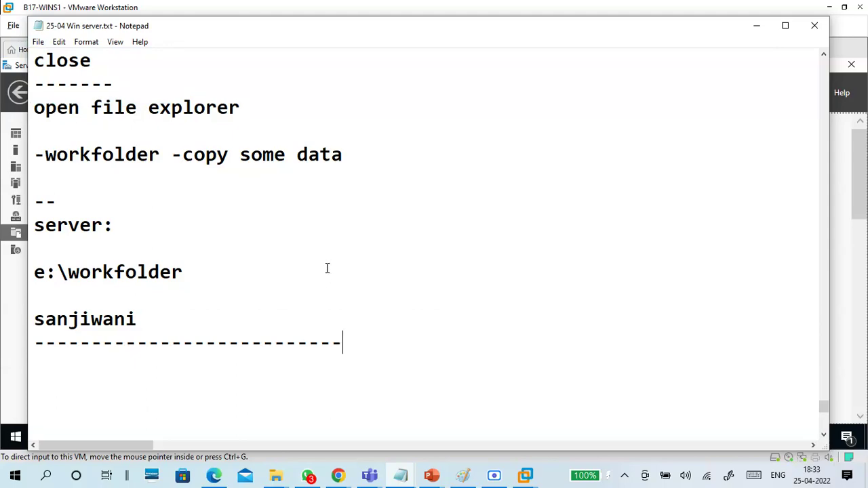
Step: Minimize Notepad to show the enabled Workfolder sync share, then switch to the Teams meeting
scroll(525, 251, up, 5)
scroll(524, 251, up, 5)
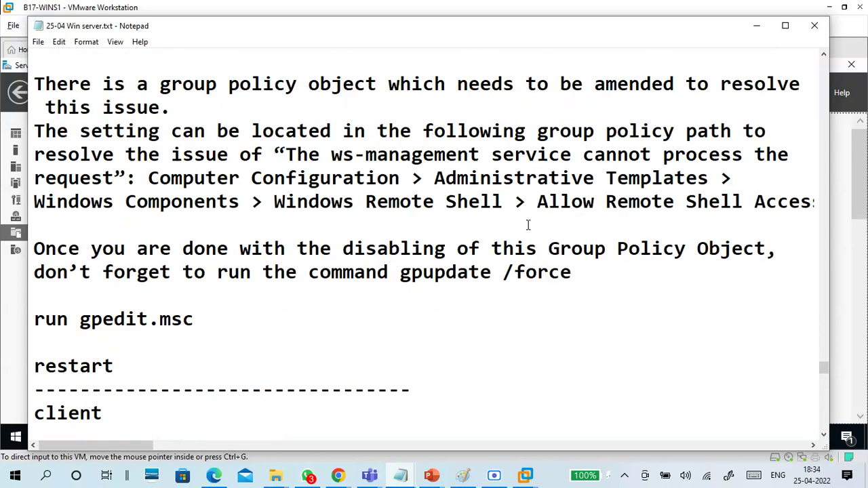
click(757, 25)
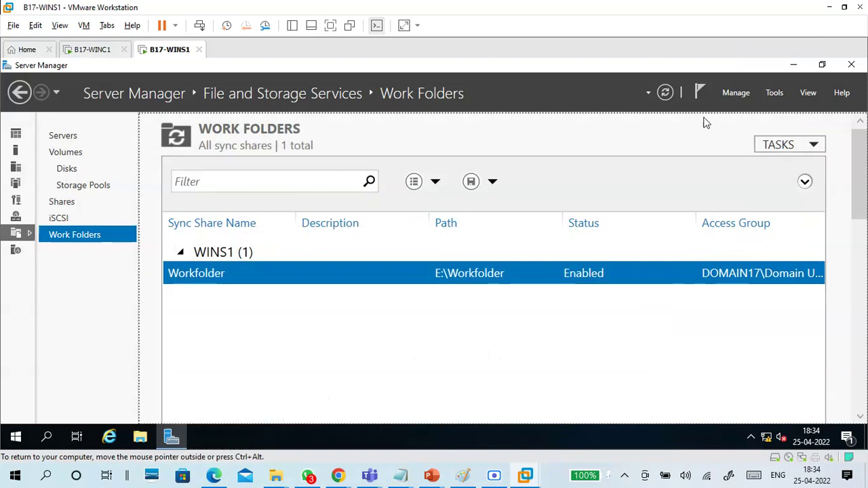
mouse_move(370, 475)
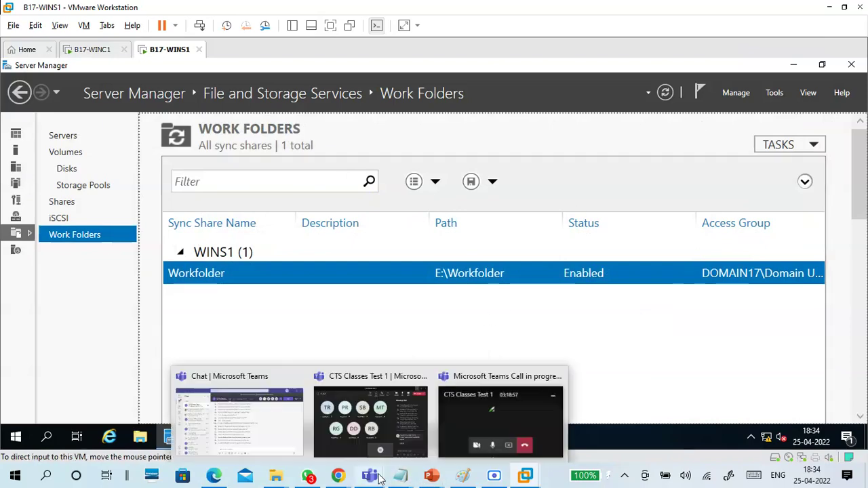
click(349, 451)
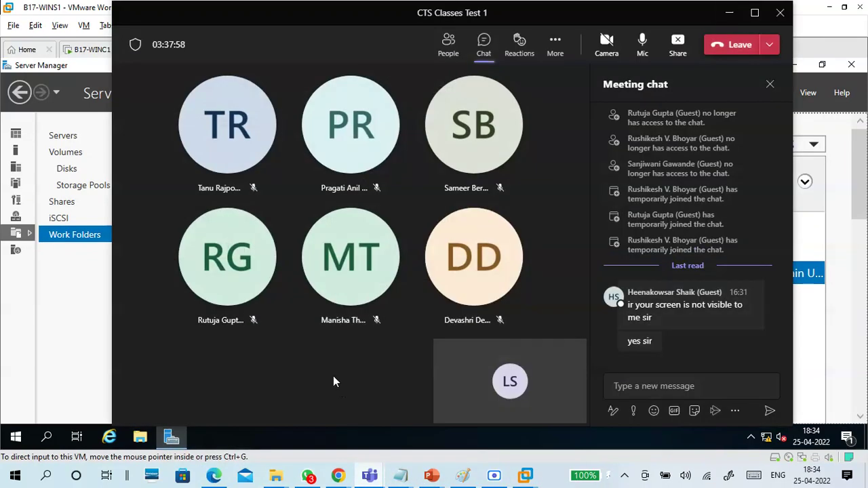